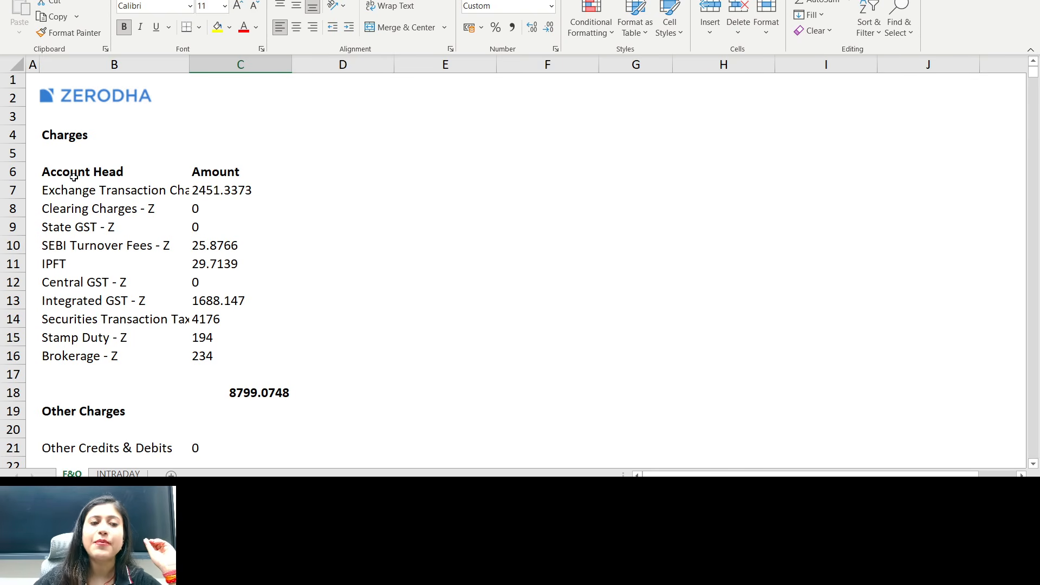
Review the Charges table from exchange transaction charges to brokerage, including its total in C18 and the Other Charges section.
left_click_drag(80, 134, 249, 397)
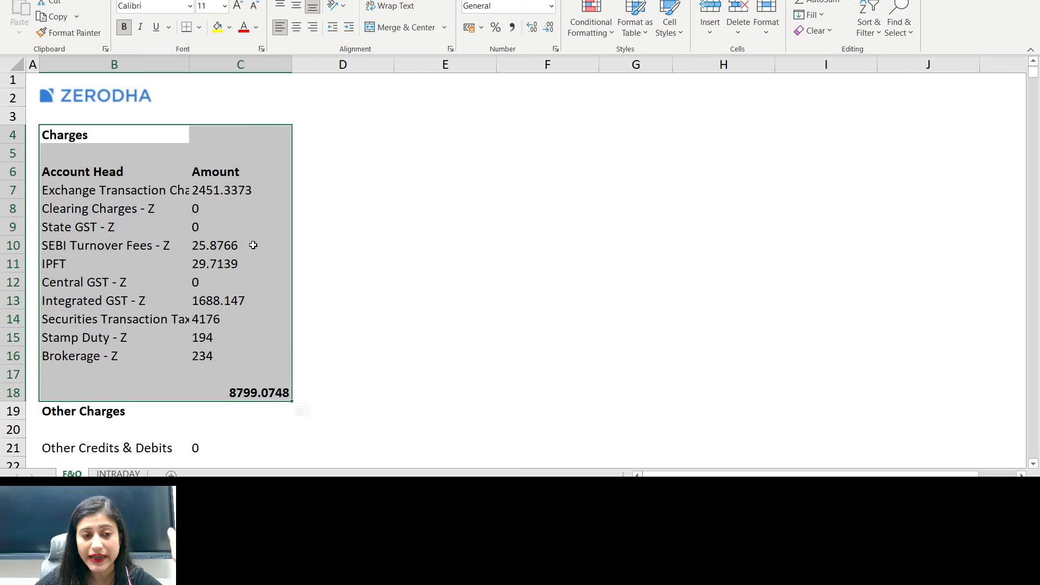
left_click(250, 206)
left_click_drag(250, 190, 265, 392)
left_click(265, 391)
scroll(387, 266, "down", 1)
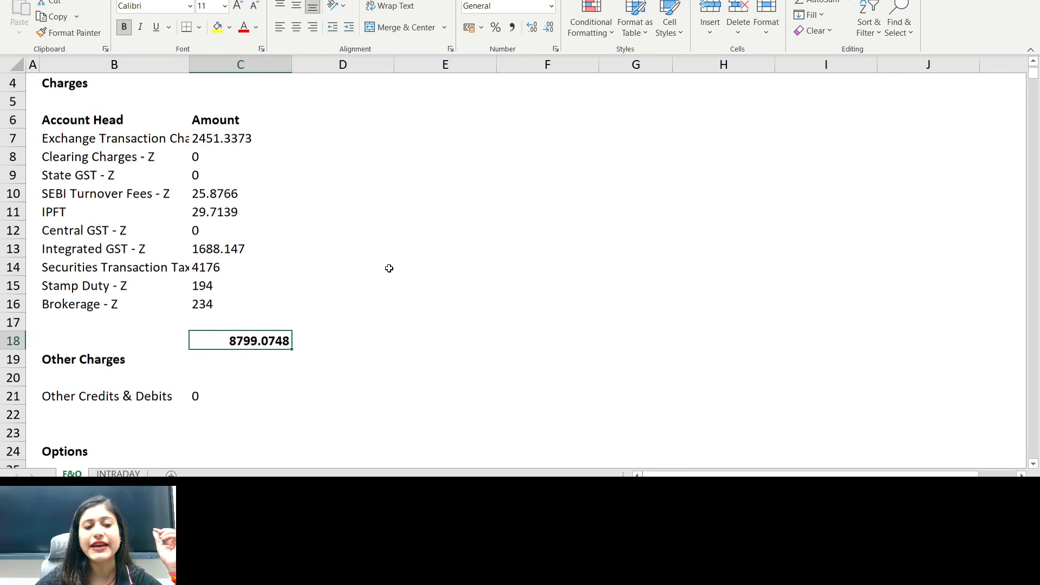
scroll(387, 262, "down", 4)
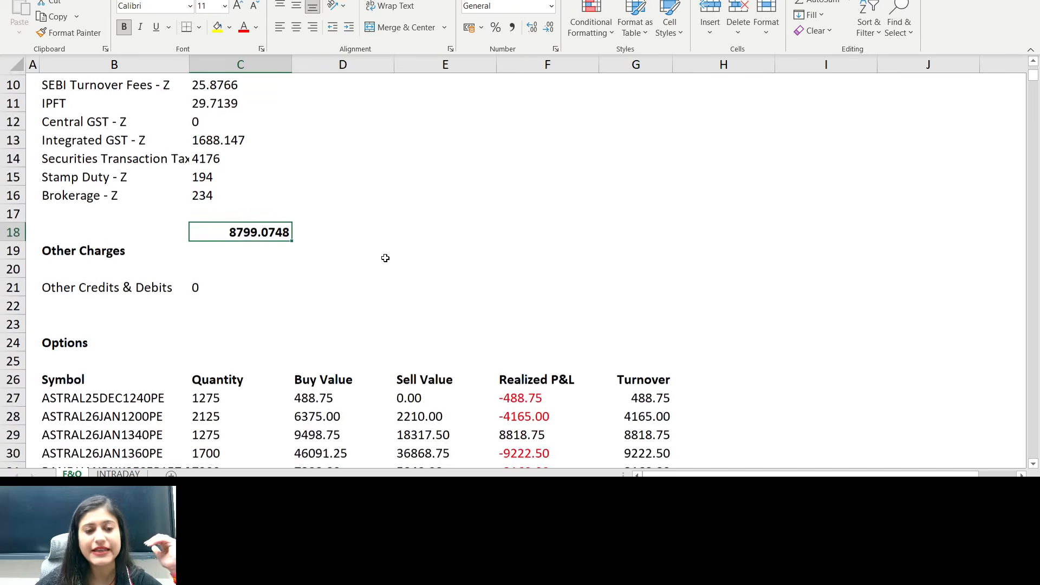
scroll(384, 250, "down", 1)
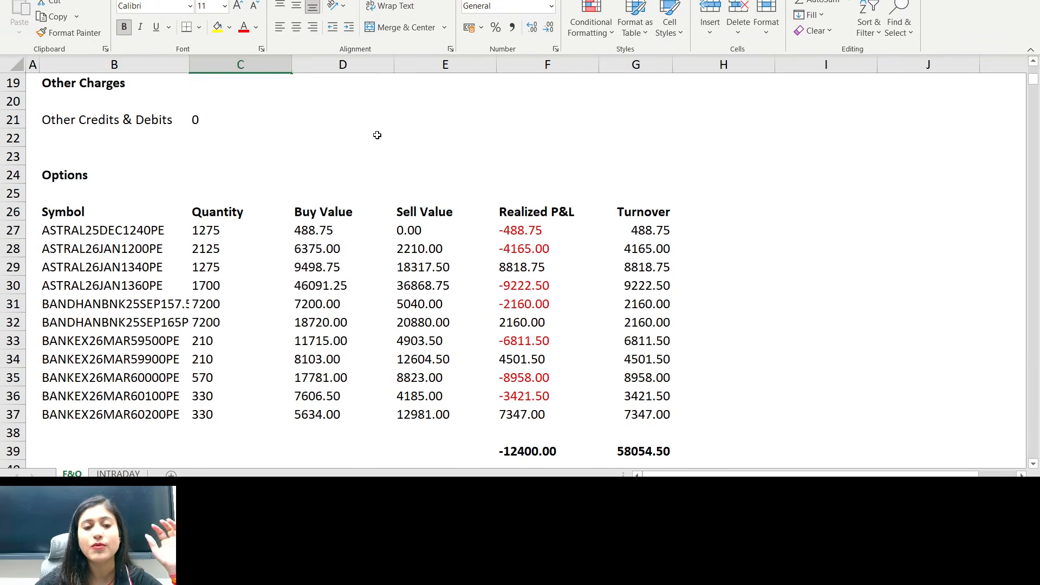
Examine the Buy Value, Sell Value, Realized P&L and Turnover columns of the Options table.
left_click(347, 61)
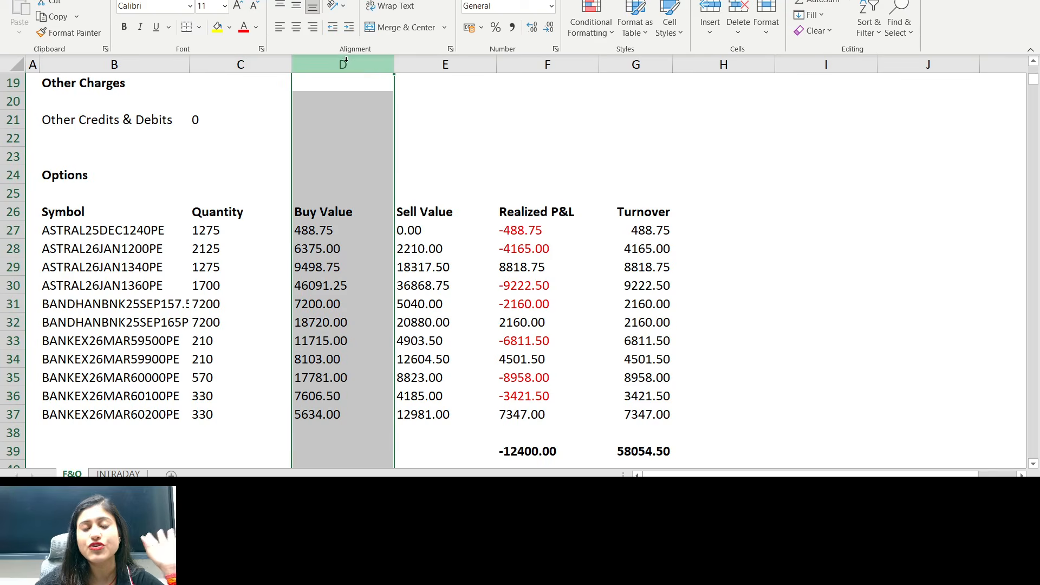
left_click(428, 60)
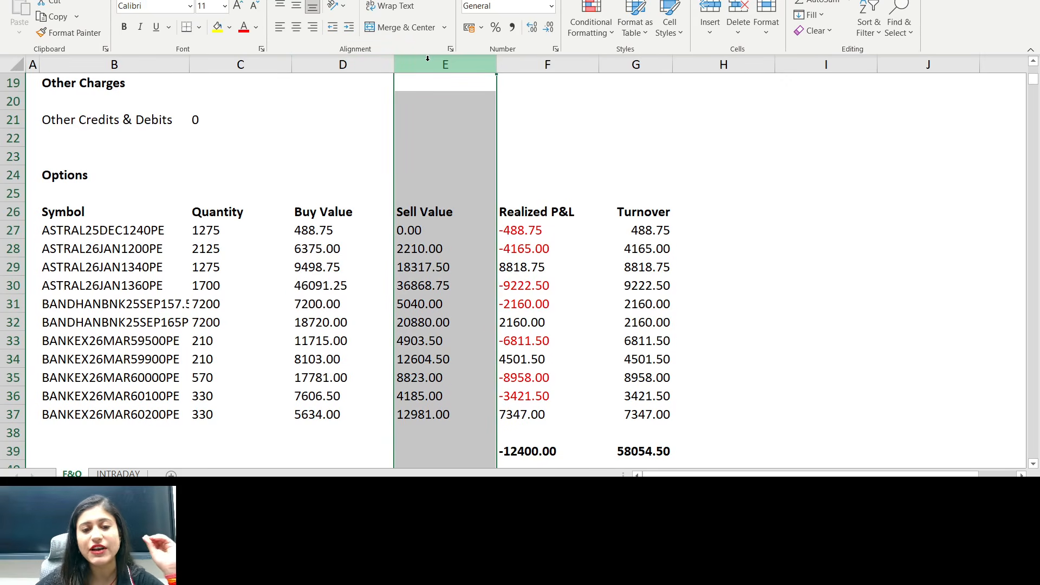
left_click(539, 63)
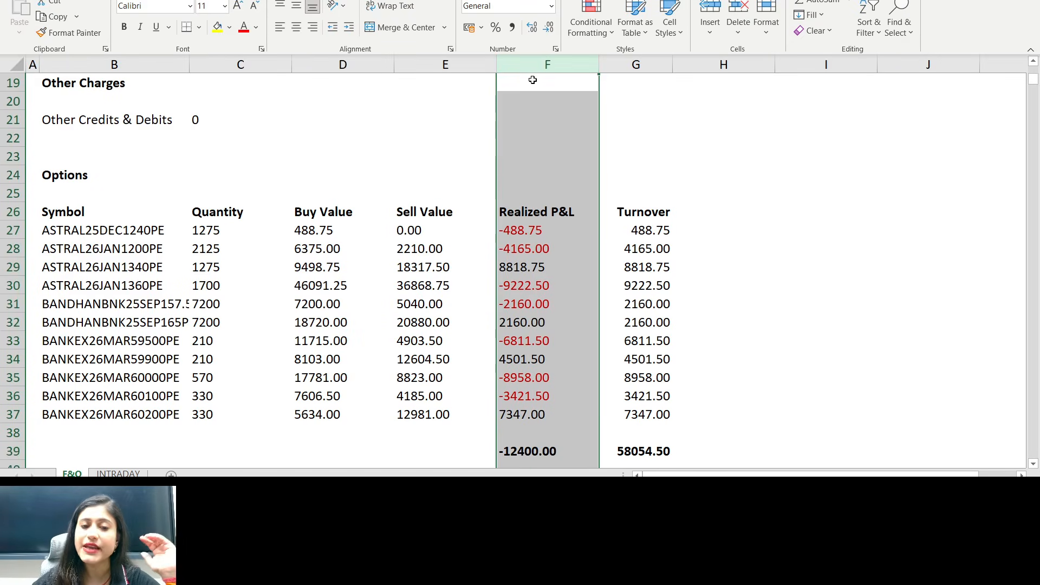
left_click(540, 275)
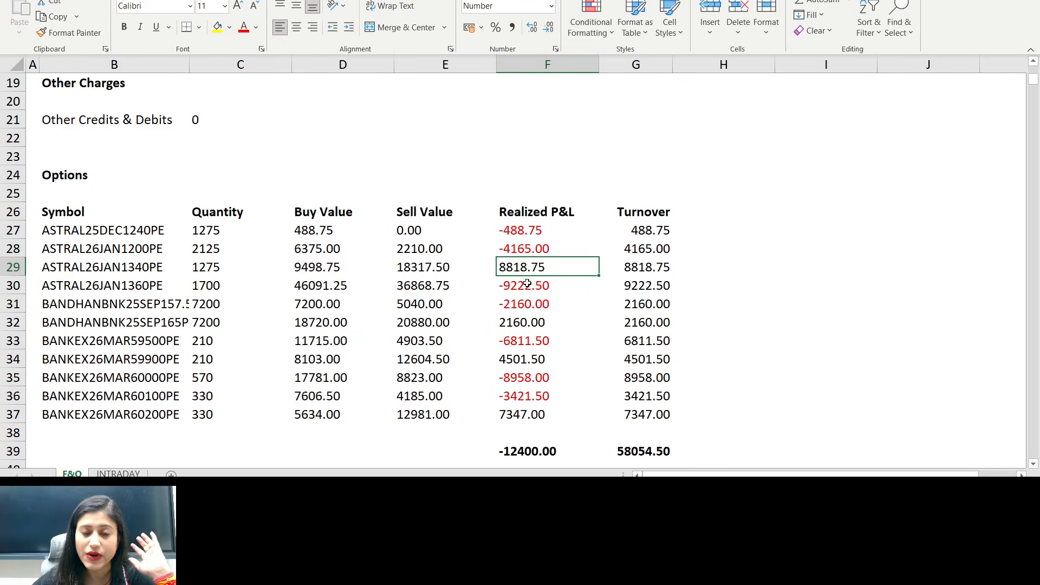
left_click(642, 65)
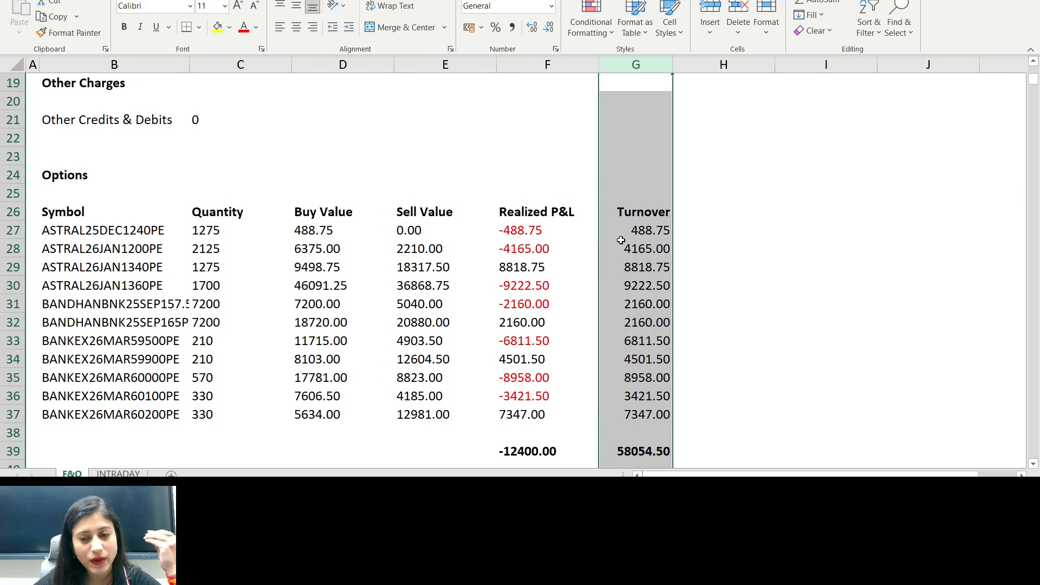
Compare the Realized P&L of a profit row and a loss row, rows 29 and 28, with their Turnover values.
left_click(557, 280)
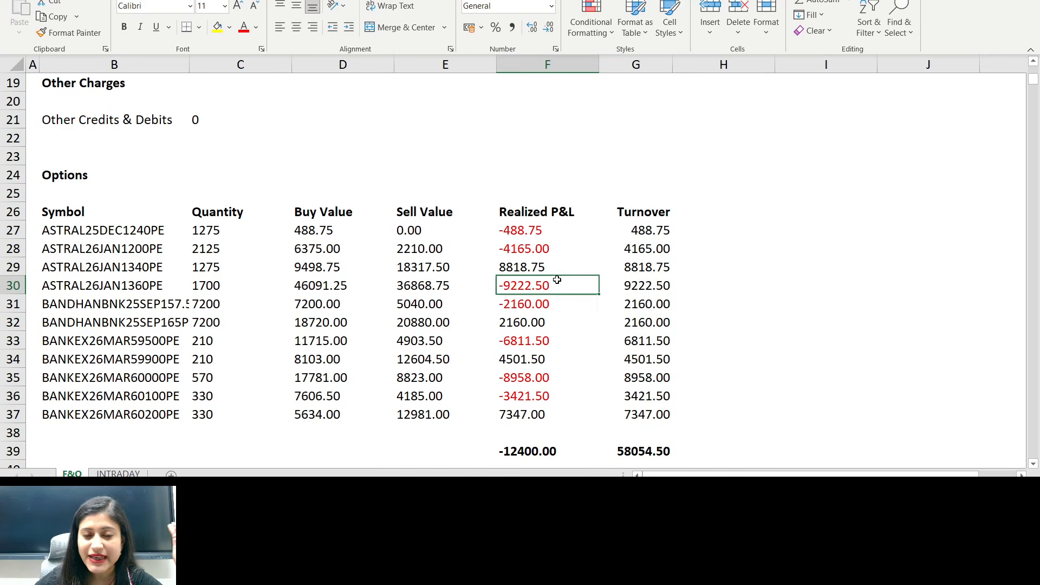
left_click(528, 64)
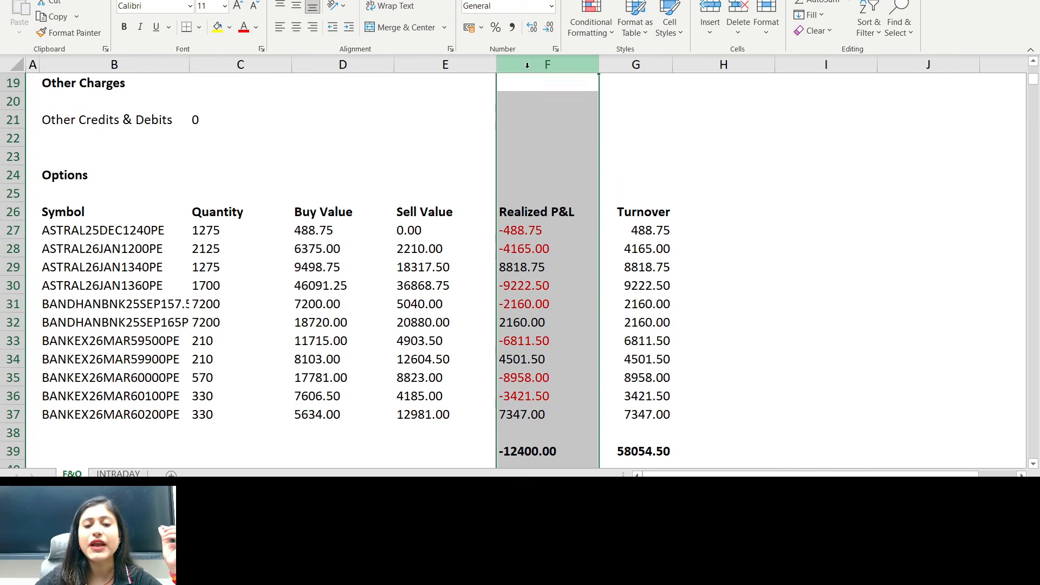
left_click(530, 261)
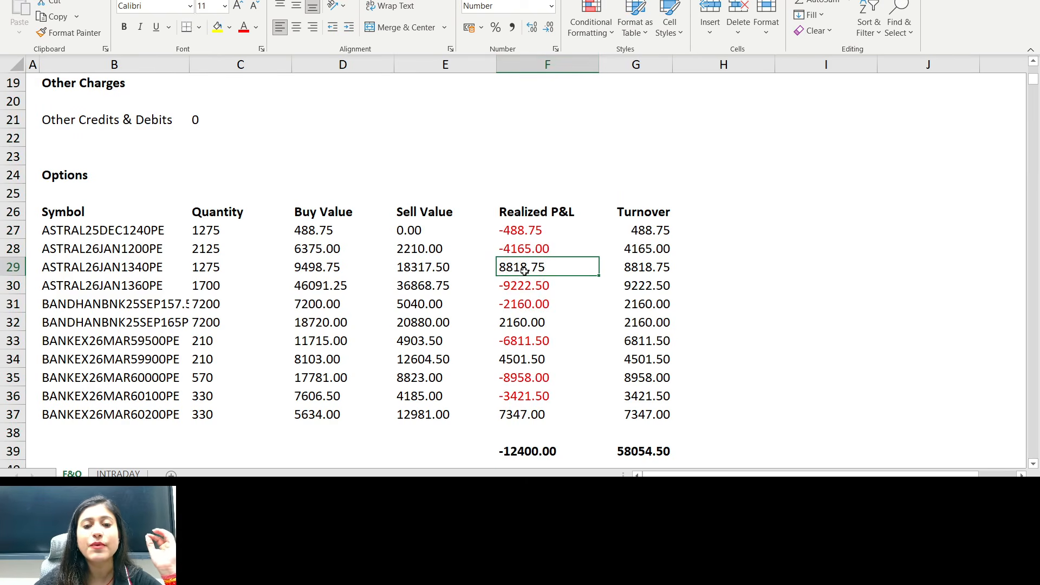
left_click(639, 272)
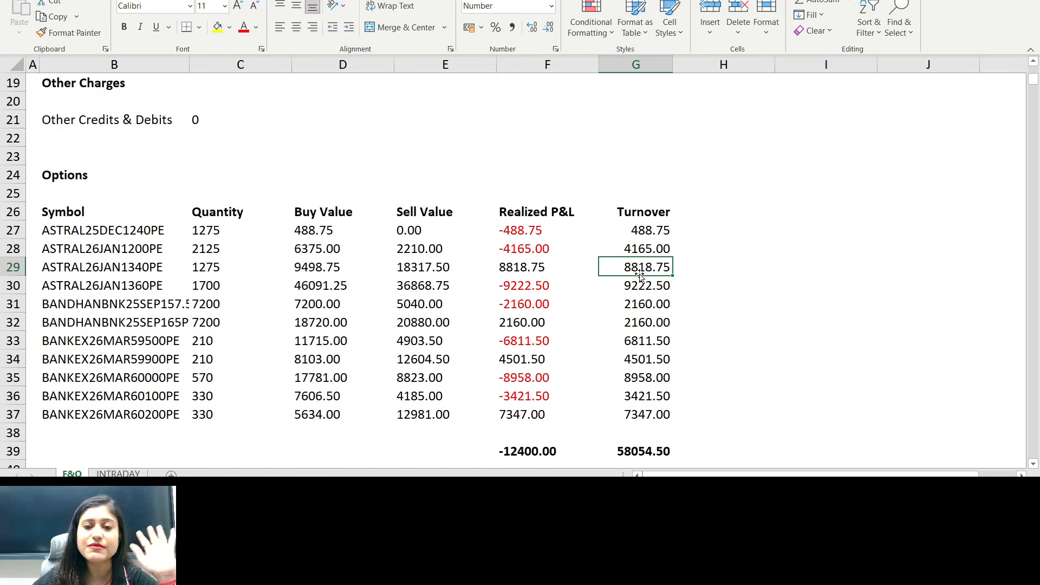
left_click(530, 248)
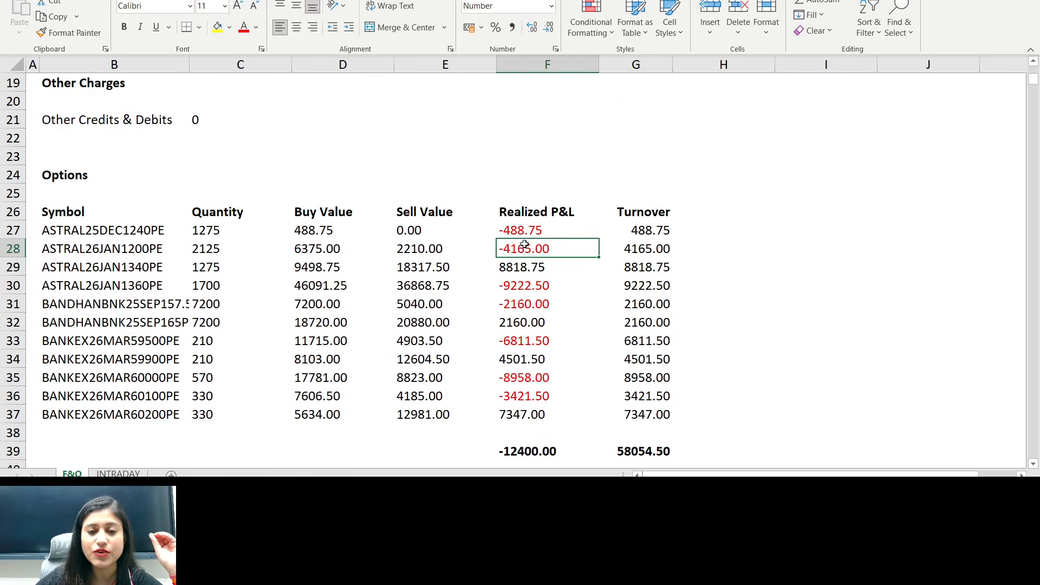
left_click(656, 242)
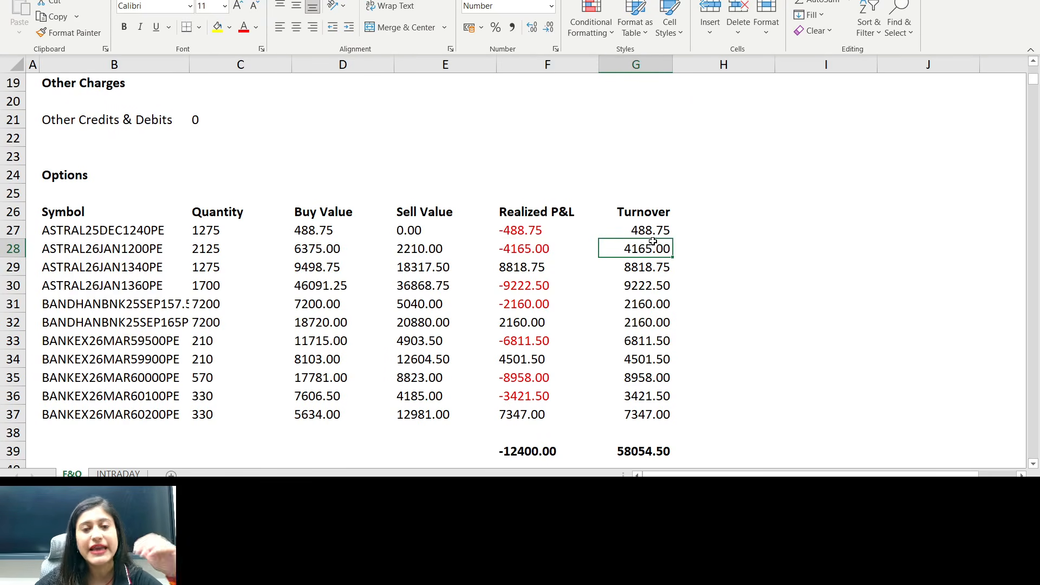
left_click(637, 62)
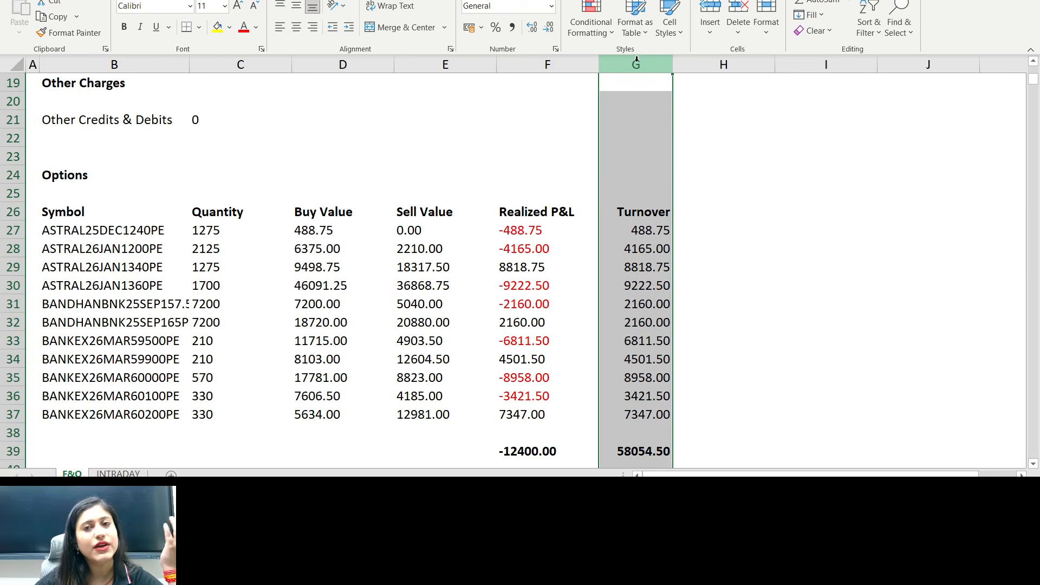
Enter the formula =ABS(F27) in H27 to compute the first option's turnover from its Realized P&L.
left_click(712, 229)
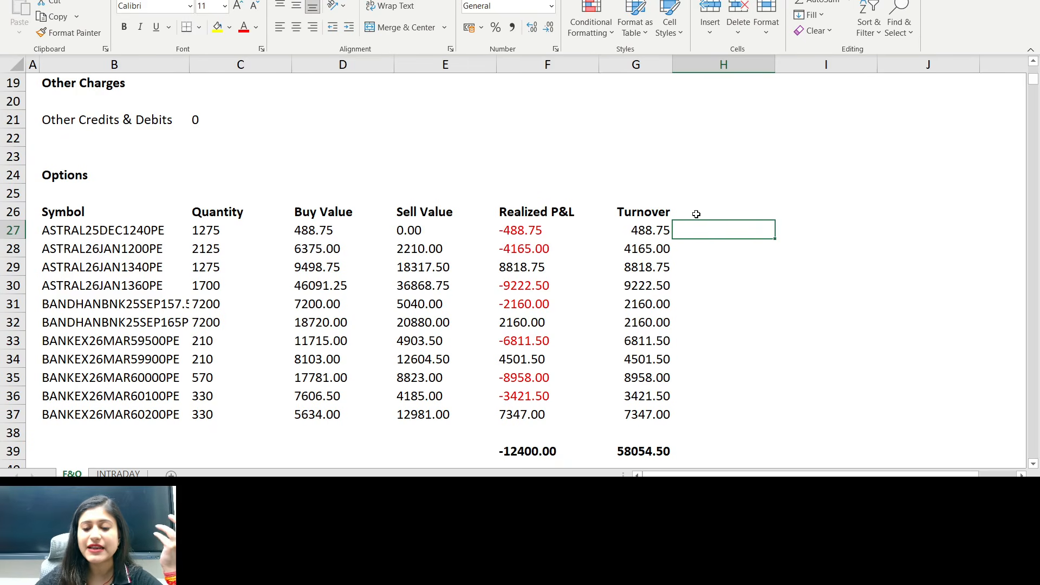
type("=")
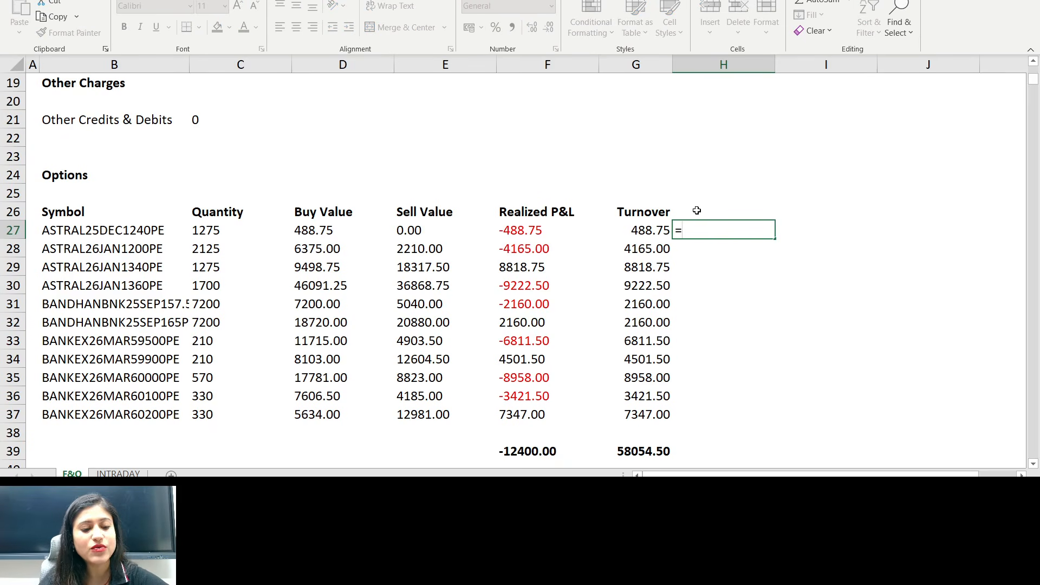
type("abs")
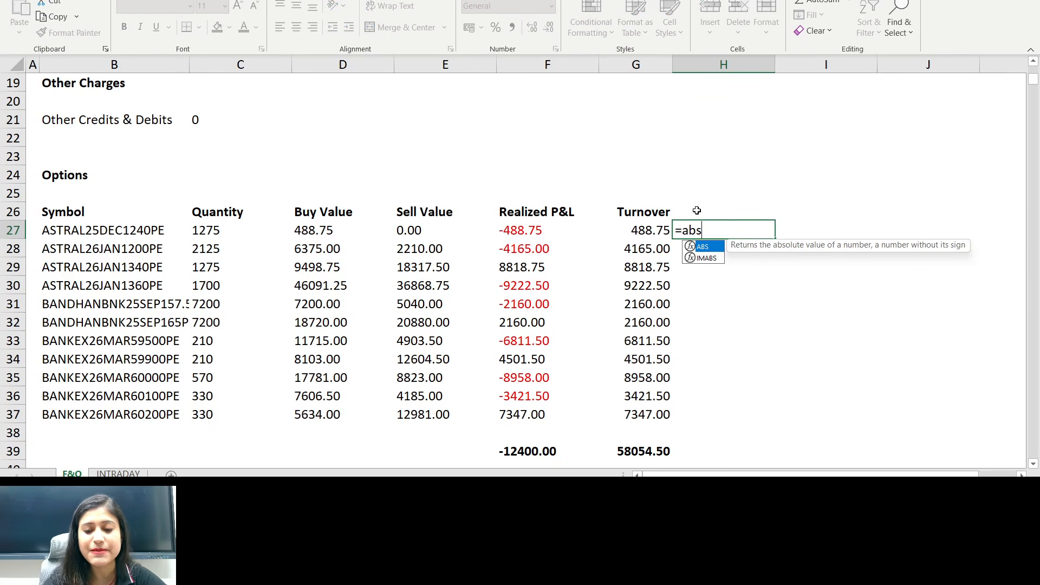
type("(")
key("Left")
key("Left")
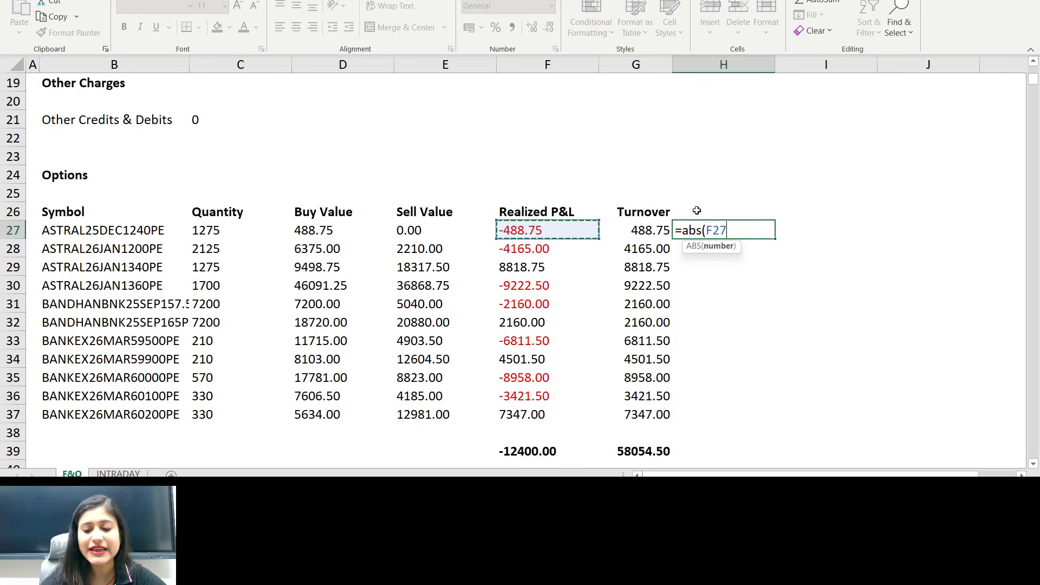
type(")")
key("Return")
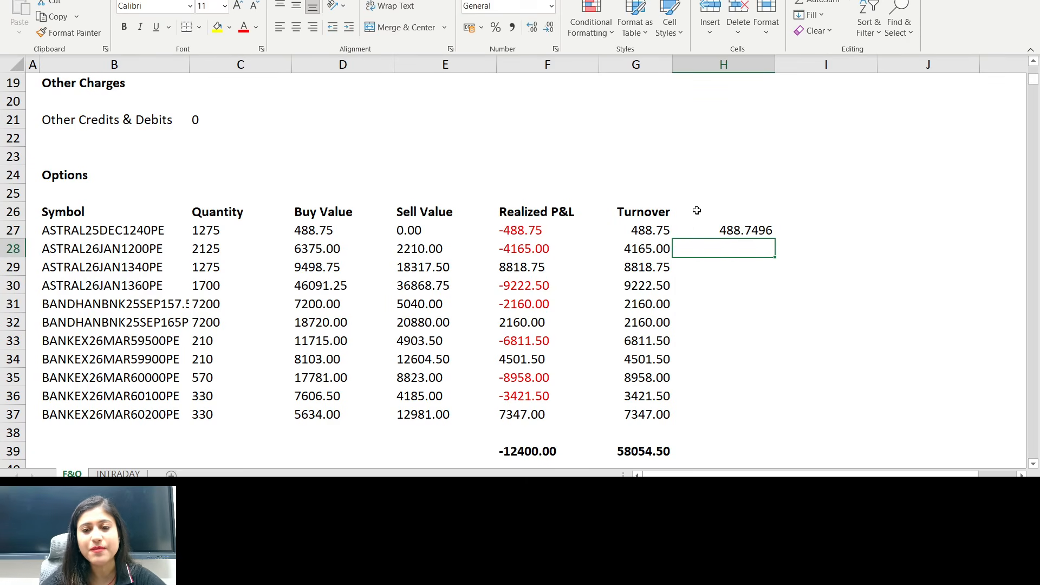
Fill the absolute-value formula from H27 down to H37 and sum the column in H38.
left_click(535, 234)
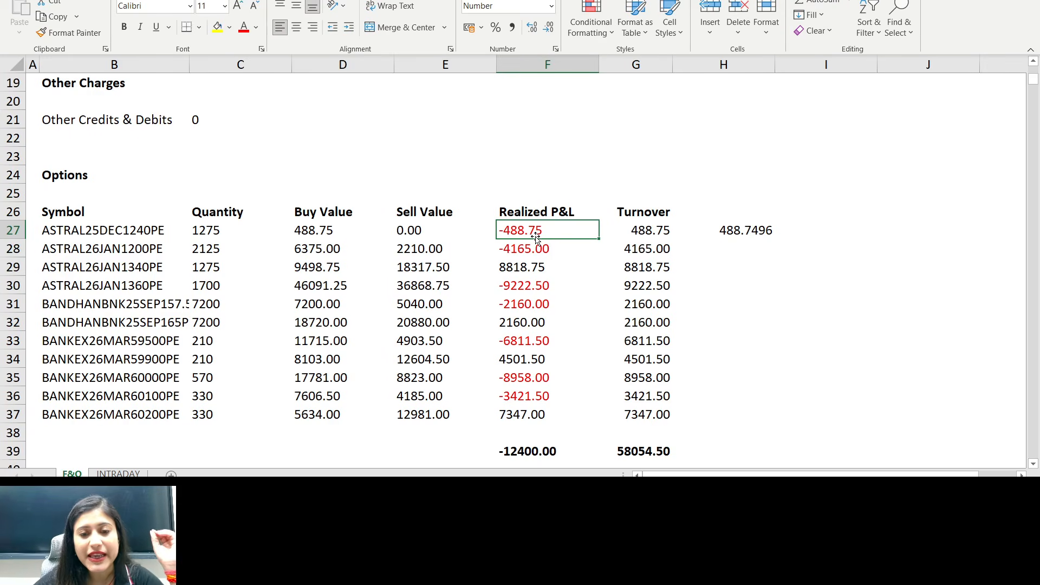
left_click(757, 227)
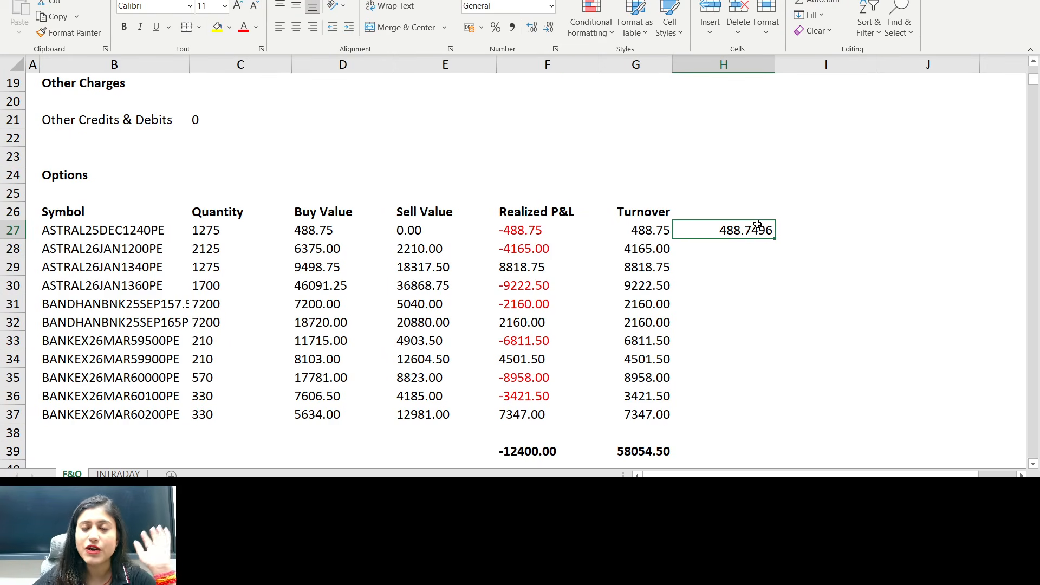
left_click_drag(773, 239, 778, 423)
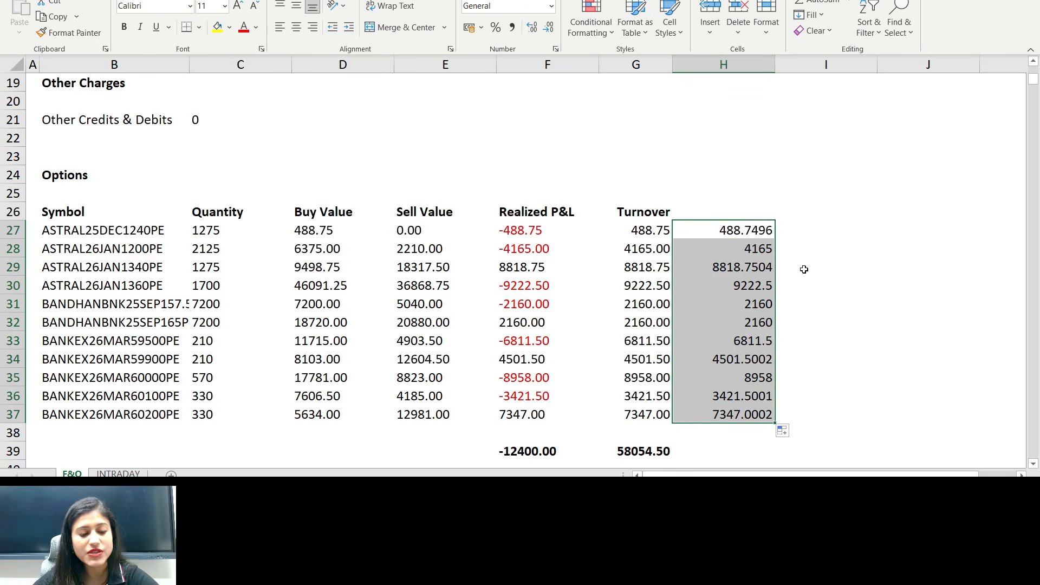
key("alt+equal")
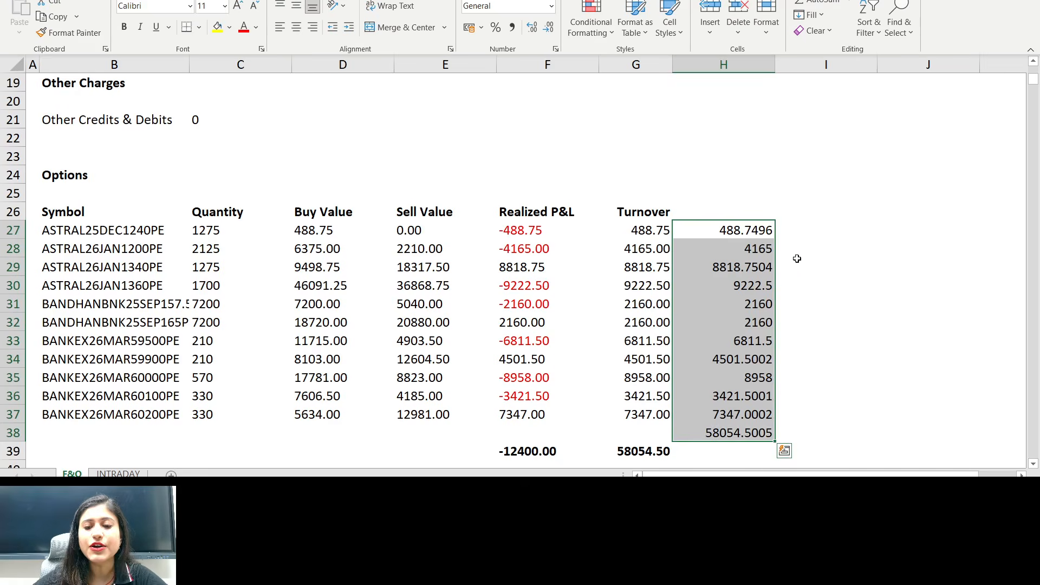
Compare the calculated sum in H38 with the Turnover column total in G39.
left_click(837, 266)
left_click(753, 433)
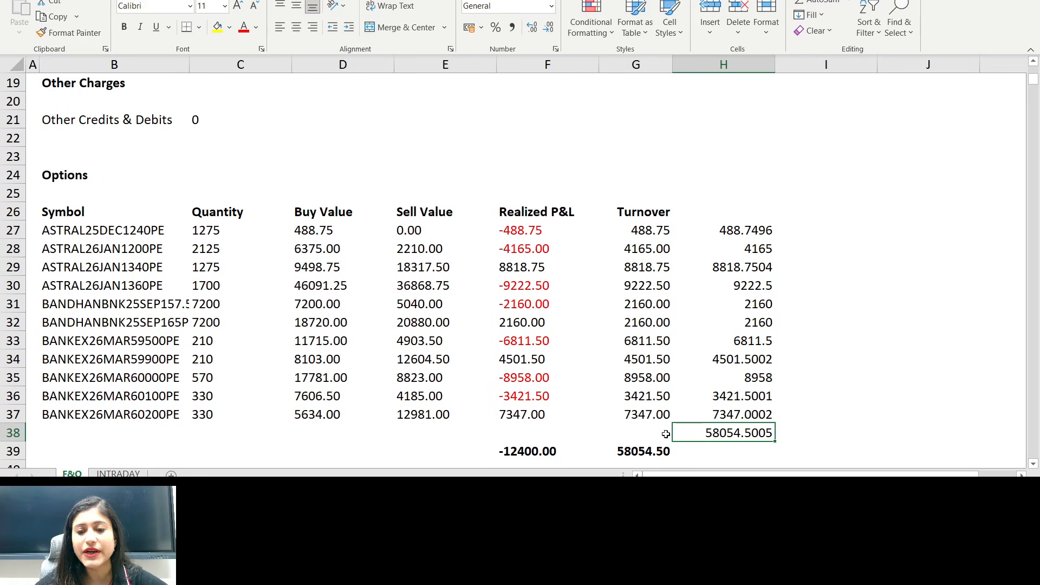
left_click(634, 449)
left_click(710, 434)
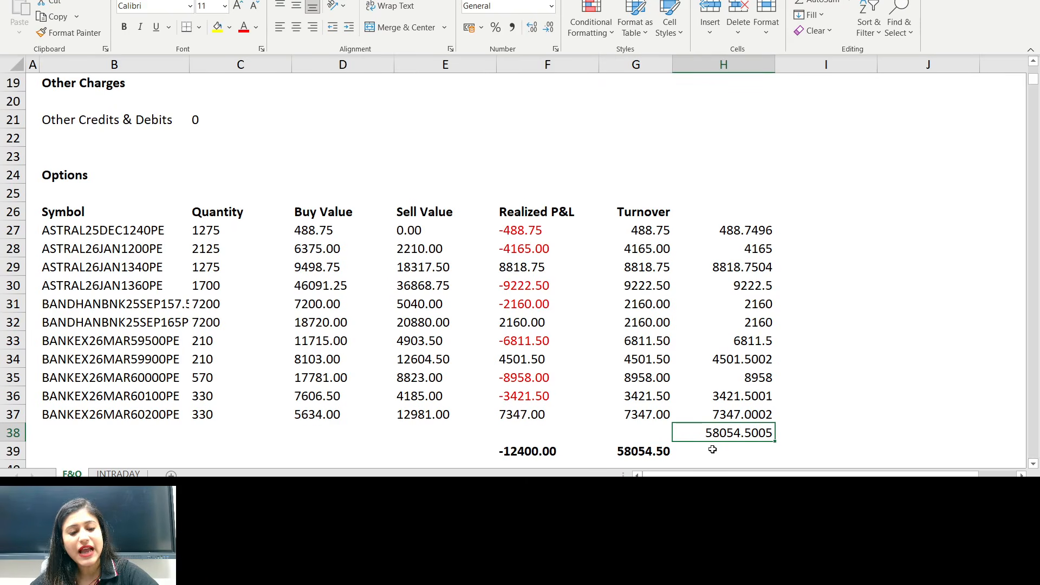
Undo the column H sum, the filled-down formulas and the ABS formula in H27.
key("ctrl+z")
key("ctrl+z")
key("ctrl+z")
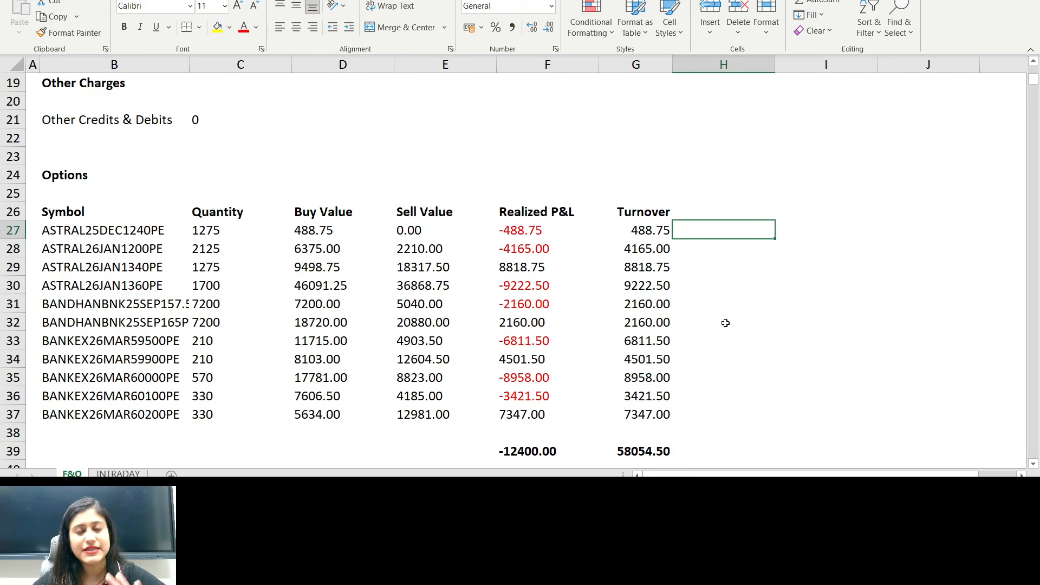
Check the TURNOVER figure in the summary table against the Turnover column total in G39.
scroll(725, 321, "down", 3)
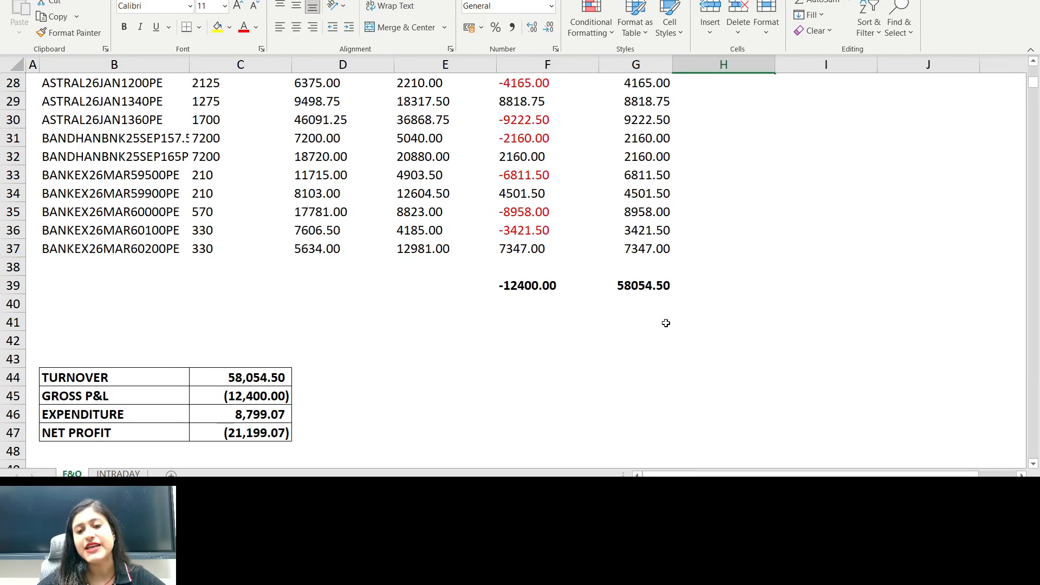
left_click(1002, 490)
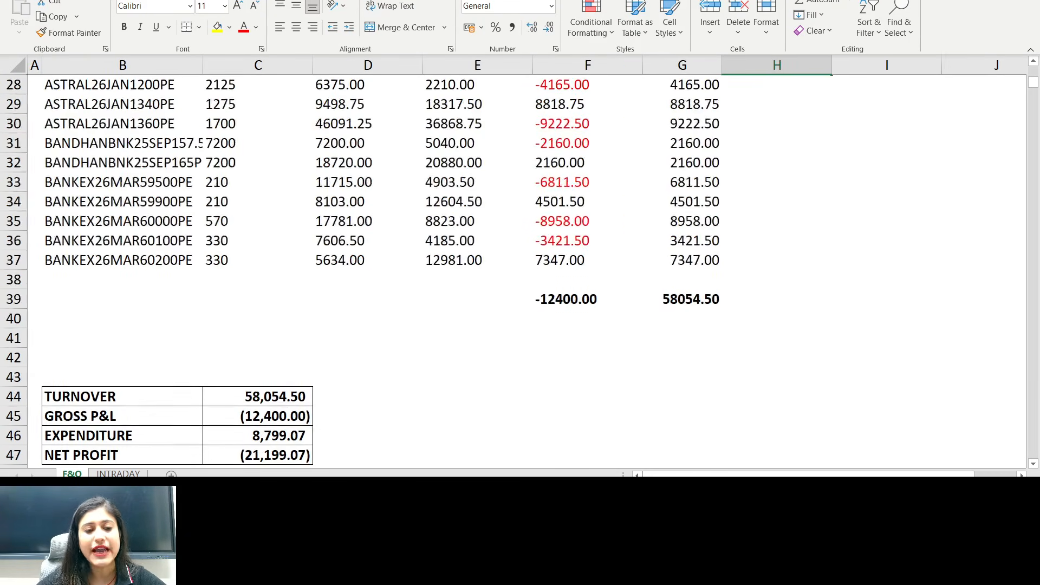
scroll(607, 431, "down", 1)
left_click(257, 345)
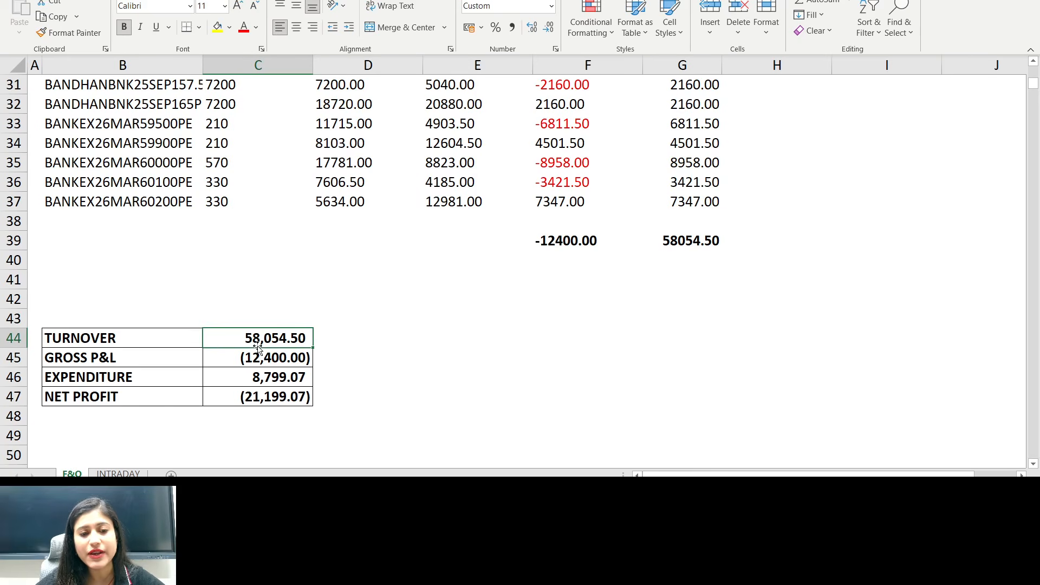
left_click(662, 239)
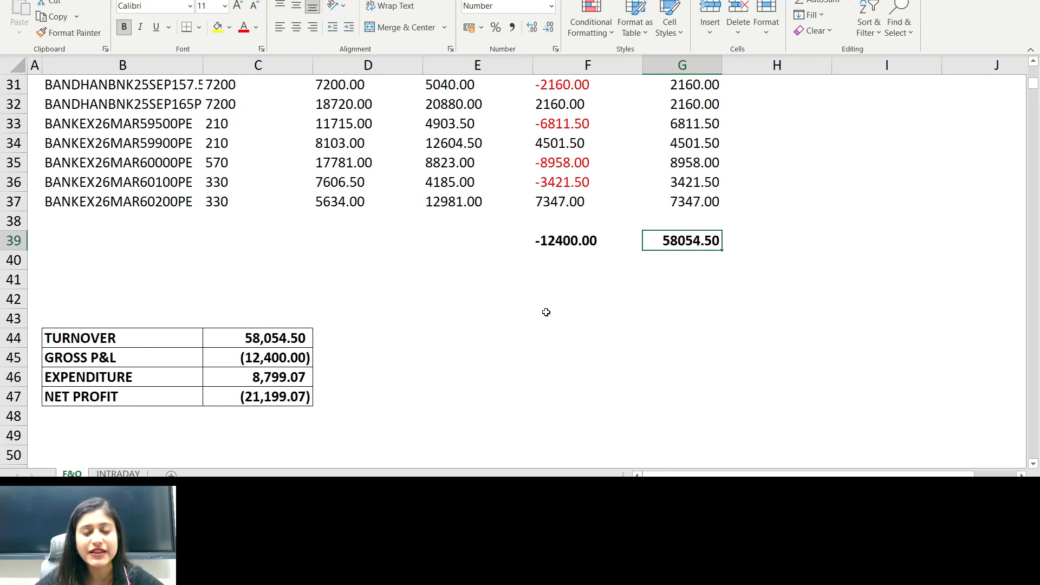
left_click(306, 346)
Examine the Realized P&L column of the Options table down to its total.
scroll(691, 260, "up", 2)
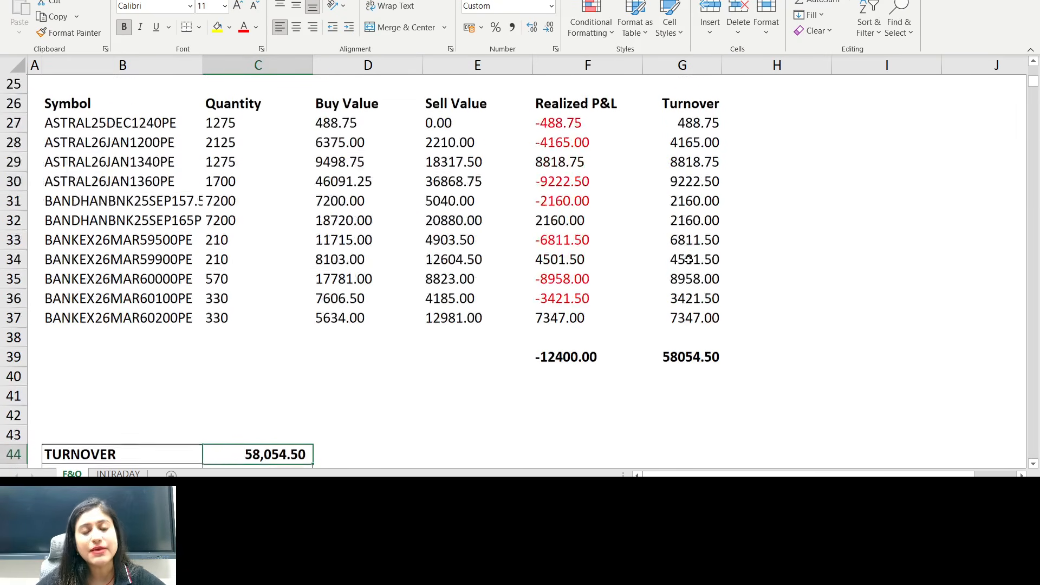
left_click(559, 59)
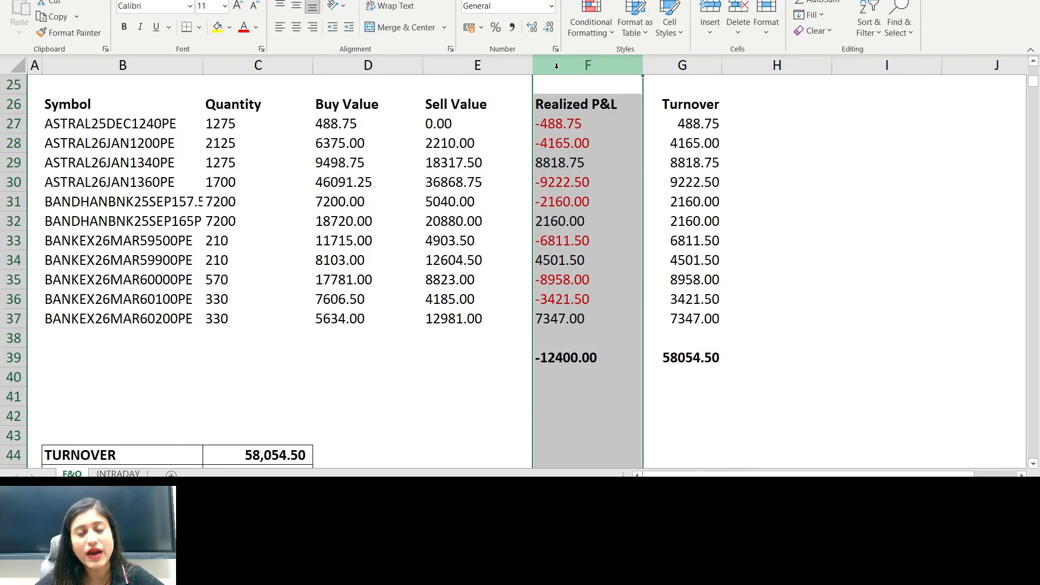
left_click(613, 331)
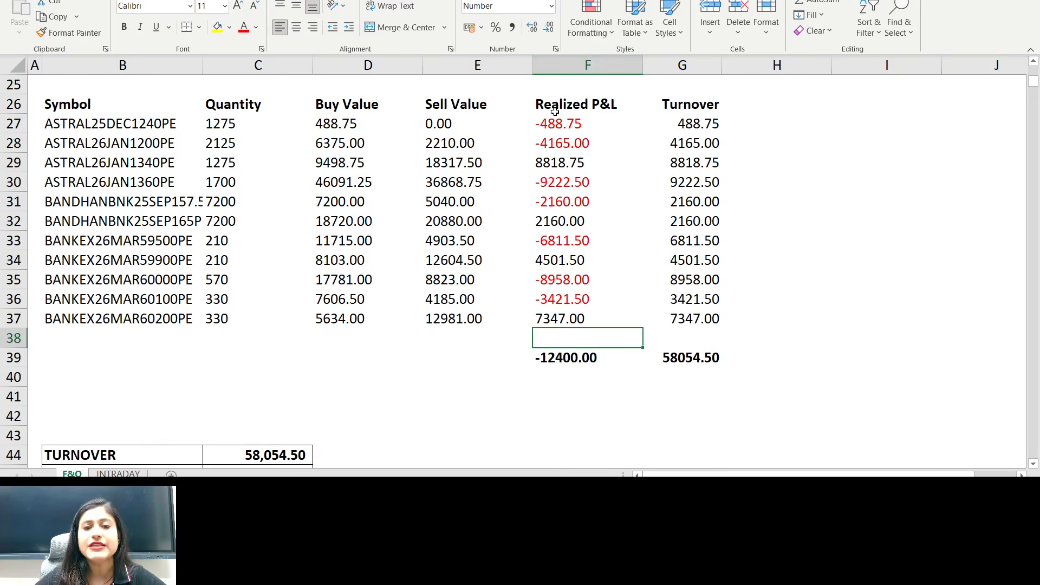
Check the Realized P&L total in F39 against the GROSS P&L figure in the F&O summary table.
left_click_drag(559, 124, 593, 355)
left_click(593, 355)
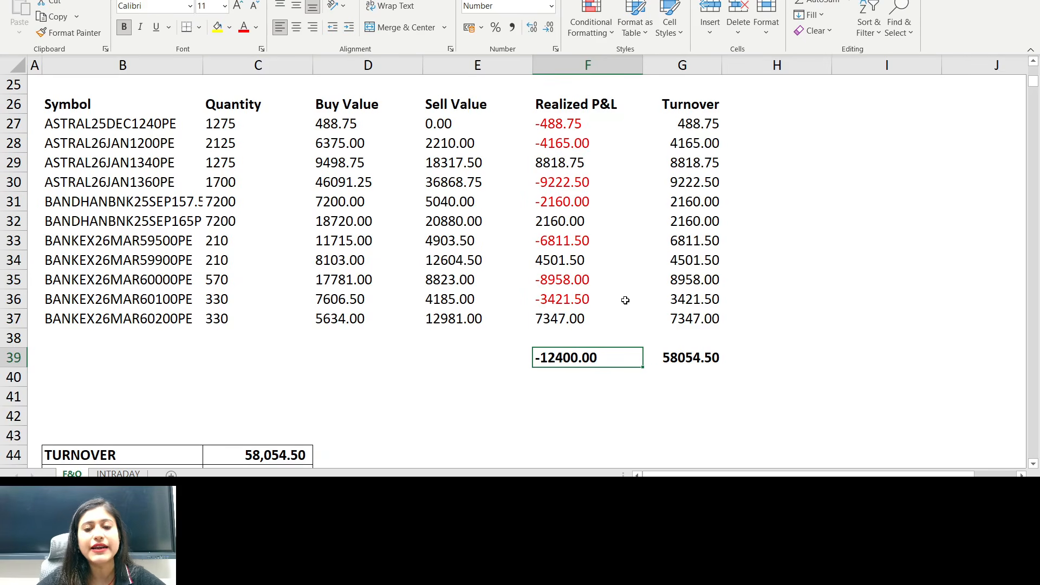
scroll(625, 300, "down", 2)
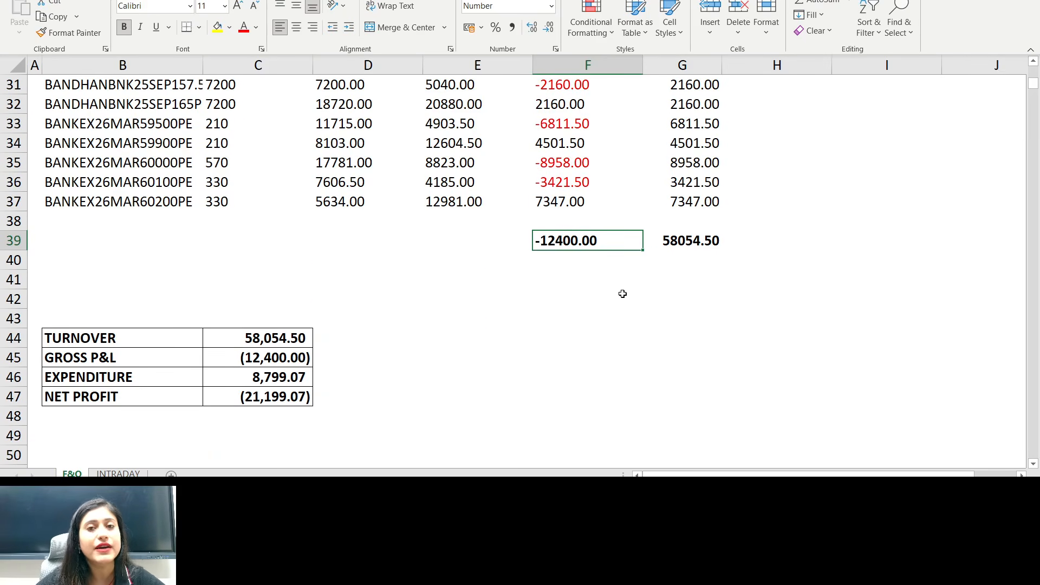
left_click(286, 350)
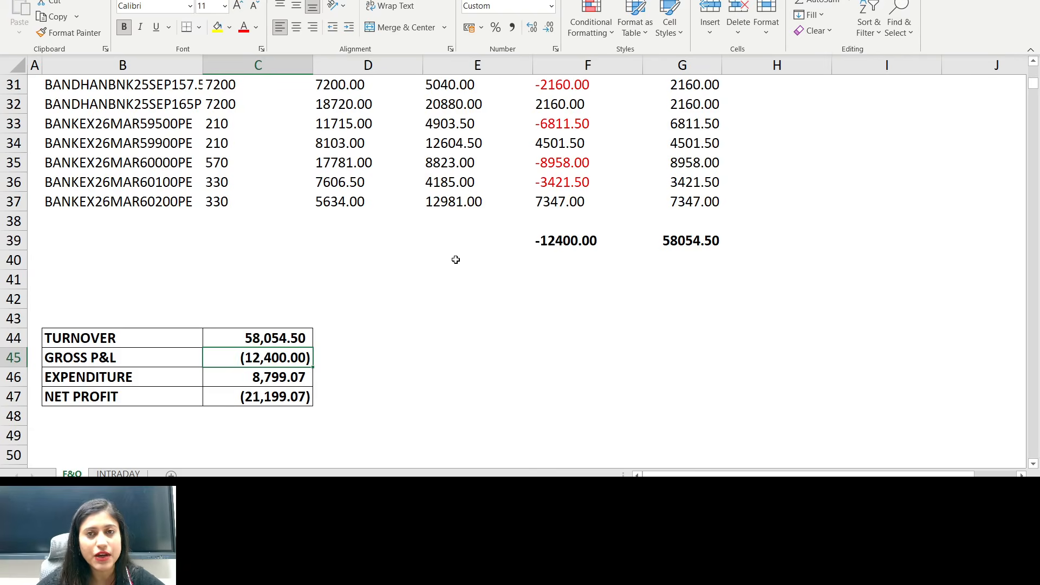
Compare the Charges total in C18 with the EXPENDITURE figure in the F&O summary table.
scroll(455, 260, "up", 2)
scroll(456, 260, "up", 6)
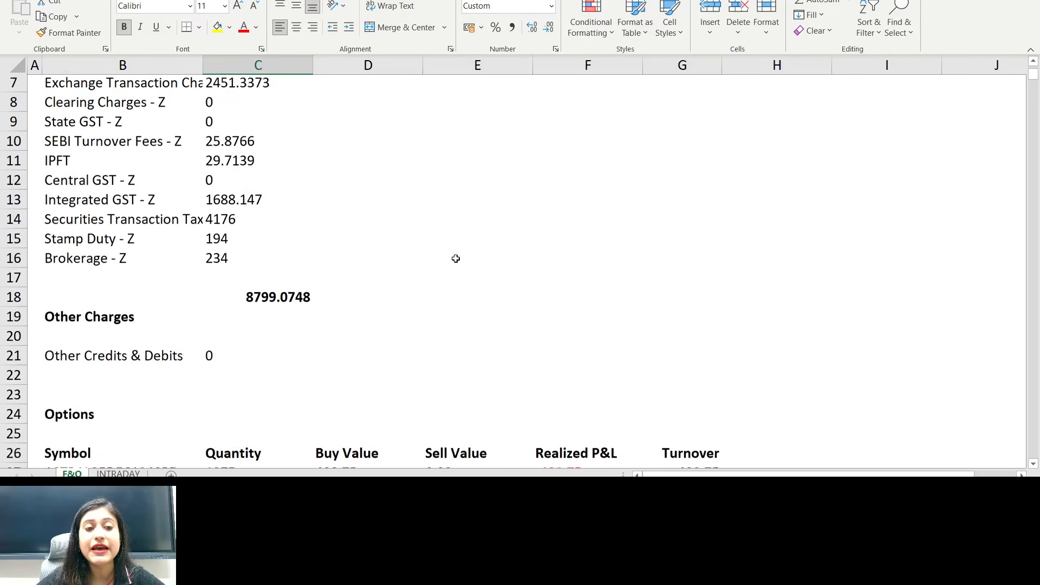
scroll(456, 258, "up", 1)
left_click(265, 356)
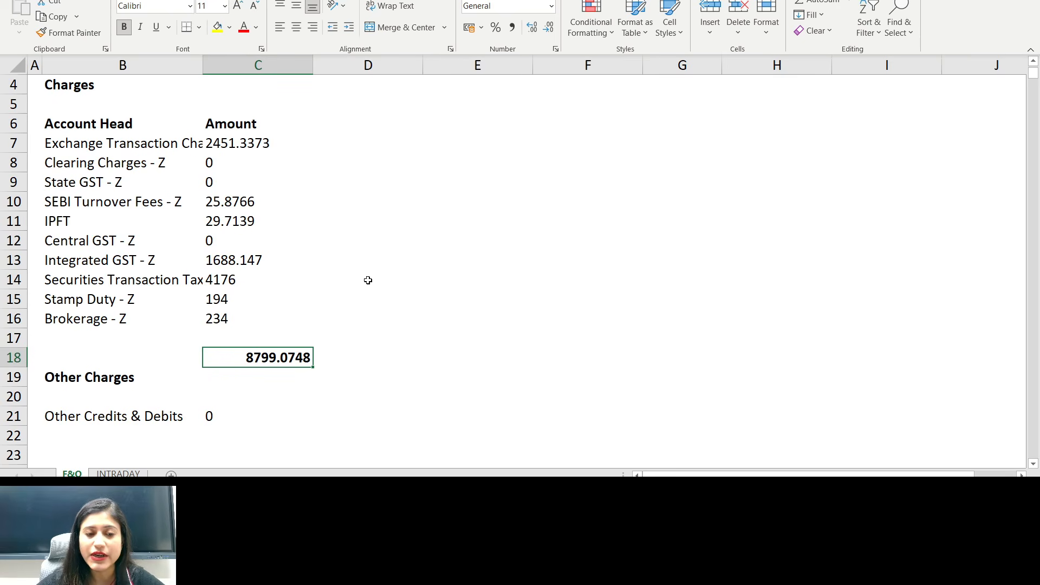
scroll(371, 278, "down", 8)
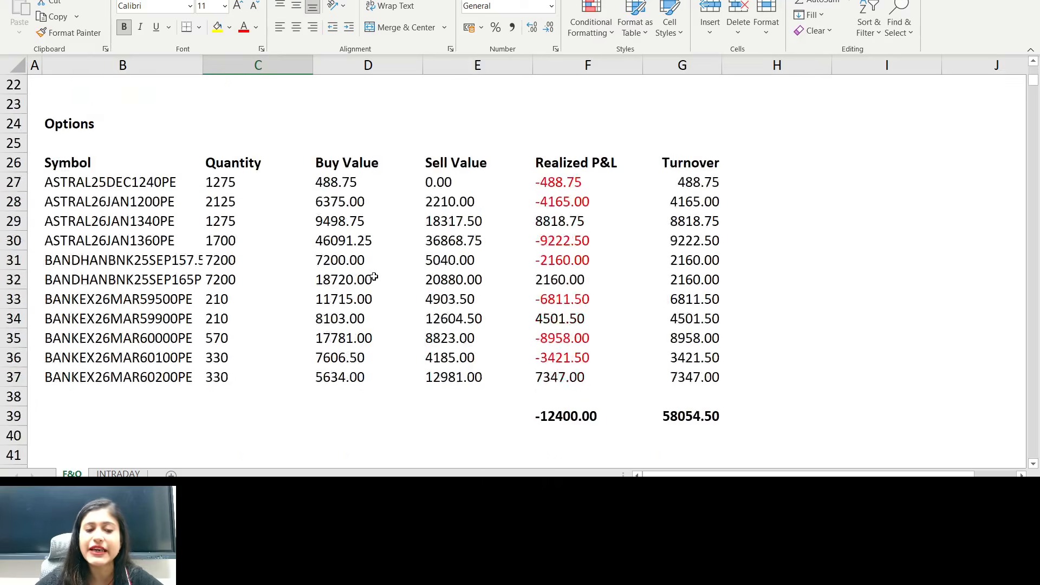
scroll(374, 277, "down", 2)
left_click(281, 313)
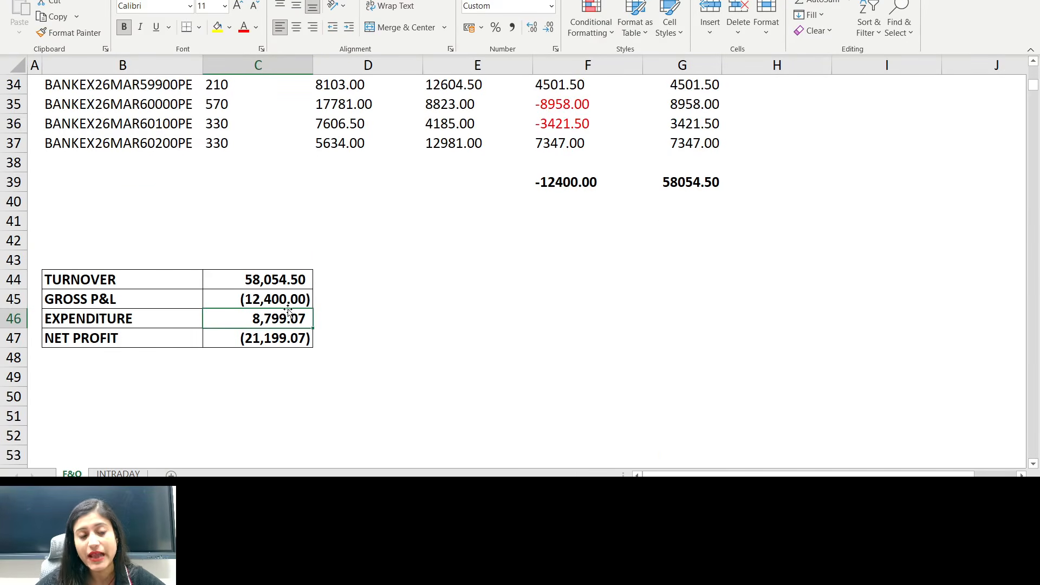
Trace the NET PROFIT row of the F&O summary table from its GROSS P&L and EXPENDITURE figures.
left_click(269, 298)
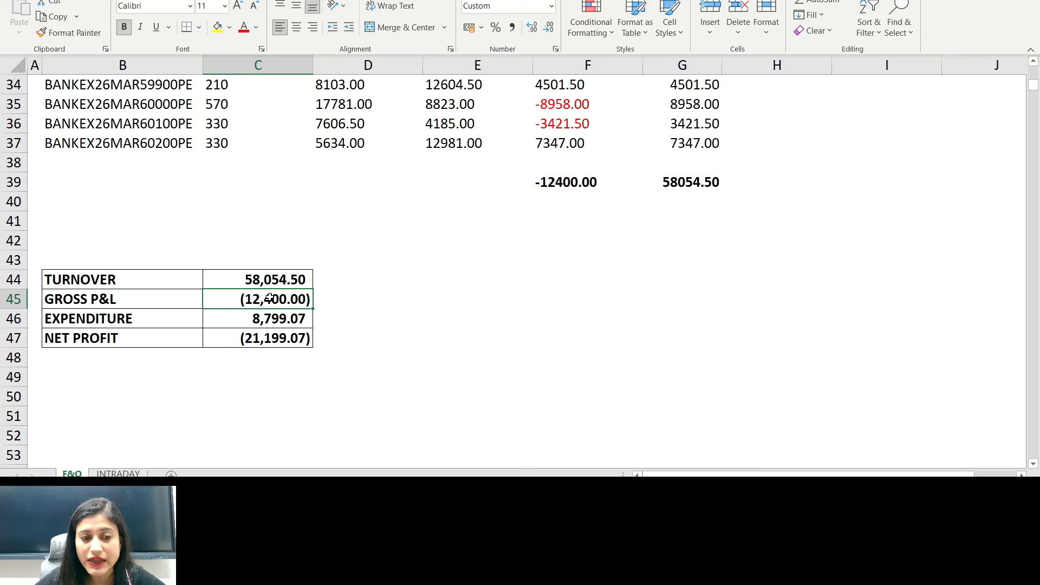
left_click(281, 323)
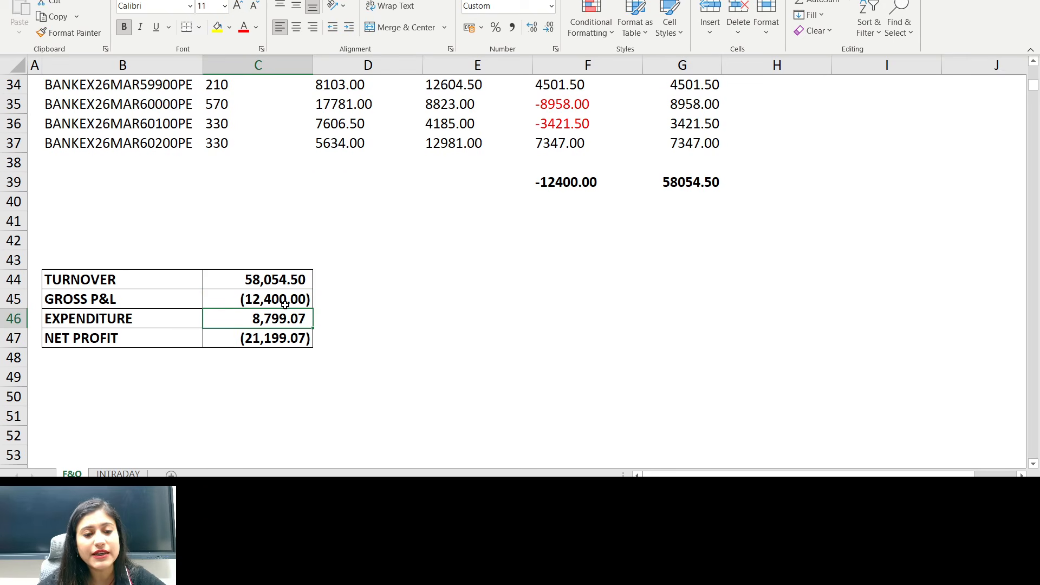
left_click(265, 339)
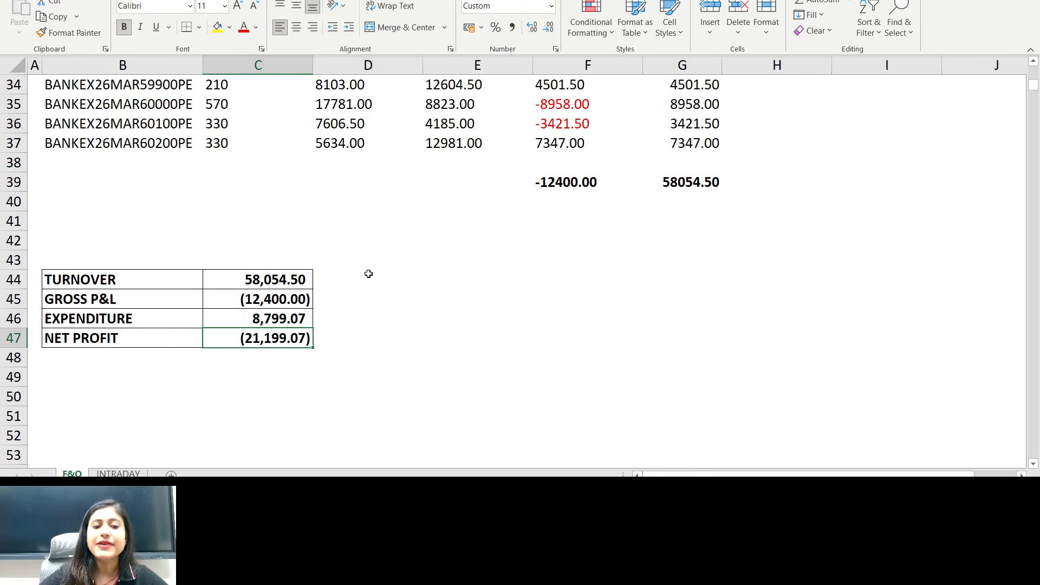
left_click(12, 338)
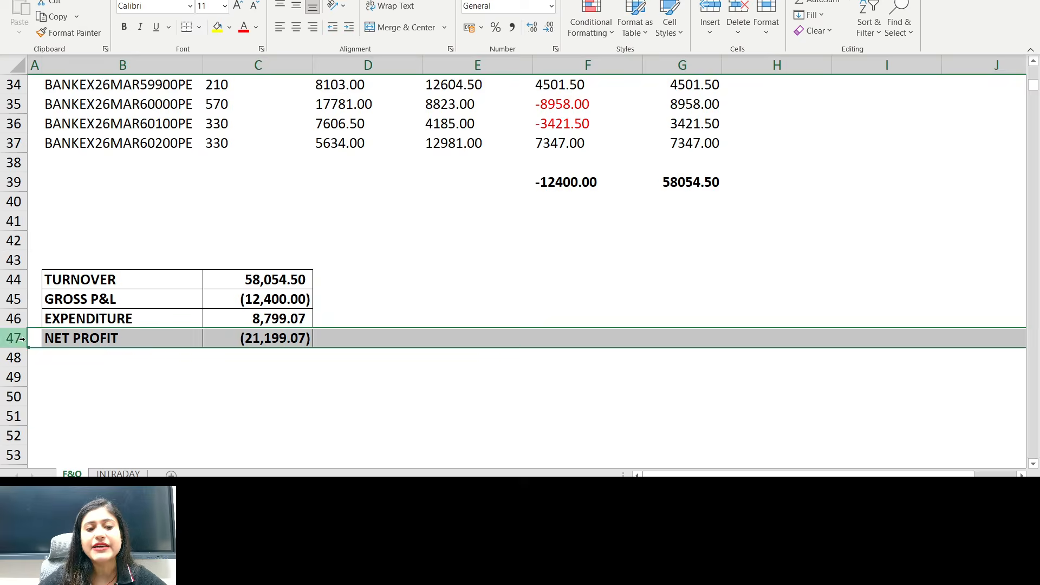
left_click(300, 339)
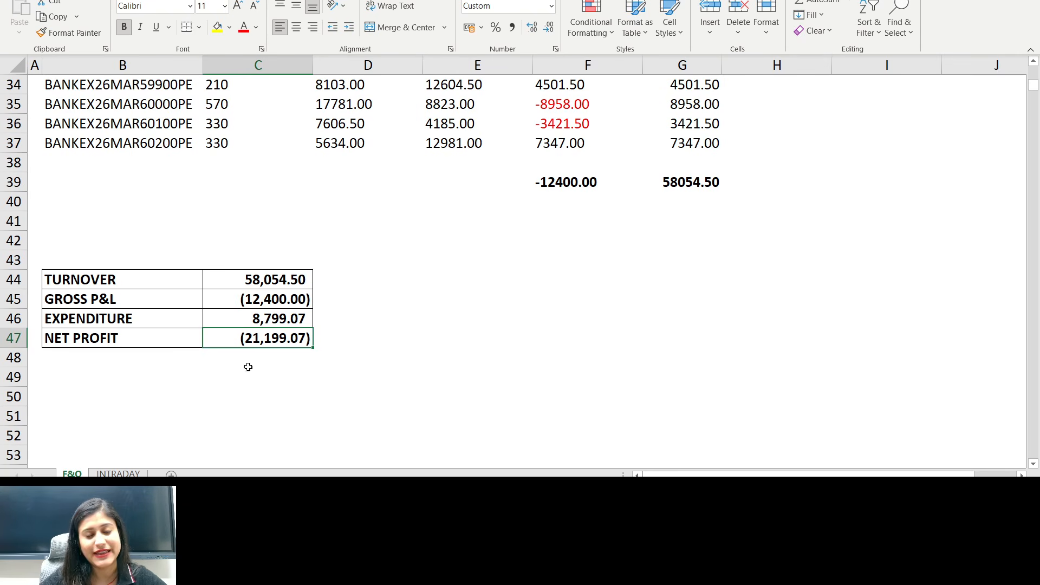
scroll(342, 347, "up", 1)
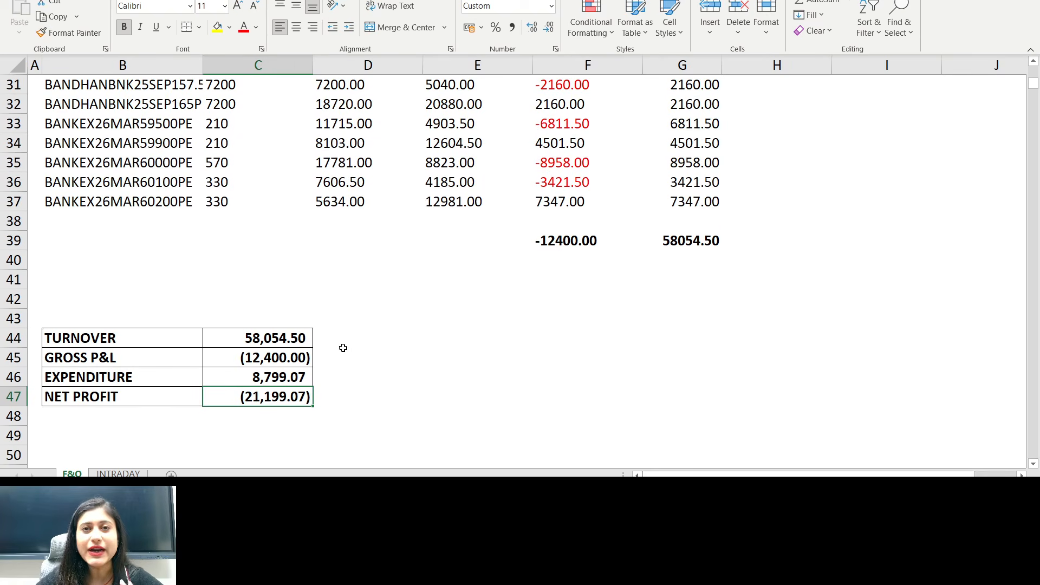
Open the INTRADAY sheet and examine the account heads and amounts in its Charges table.
left_click(119, 473)
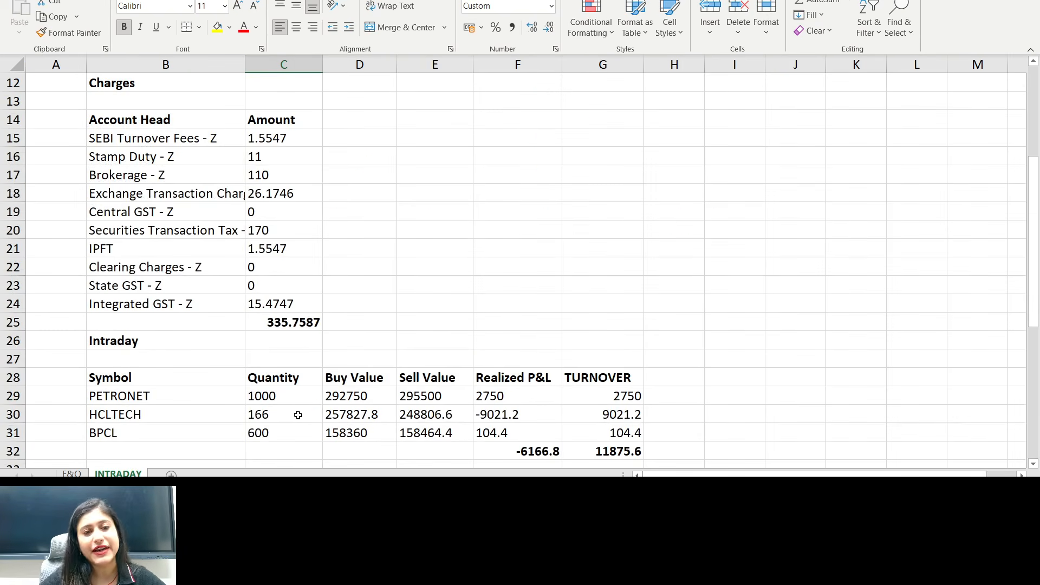
scroll(300, 406, "up", 2)
scroll(301, 407, "up", 1)
scroll(300, 407, "down", 4)
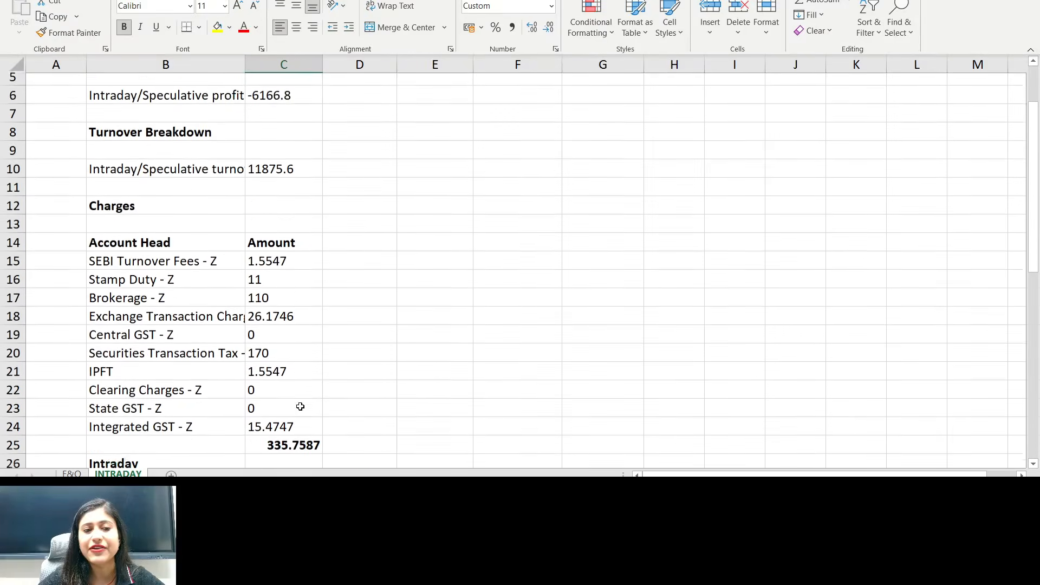
scroll(301, 406, "up", 1)
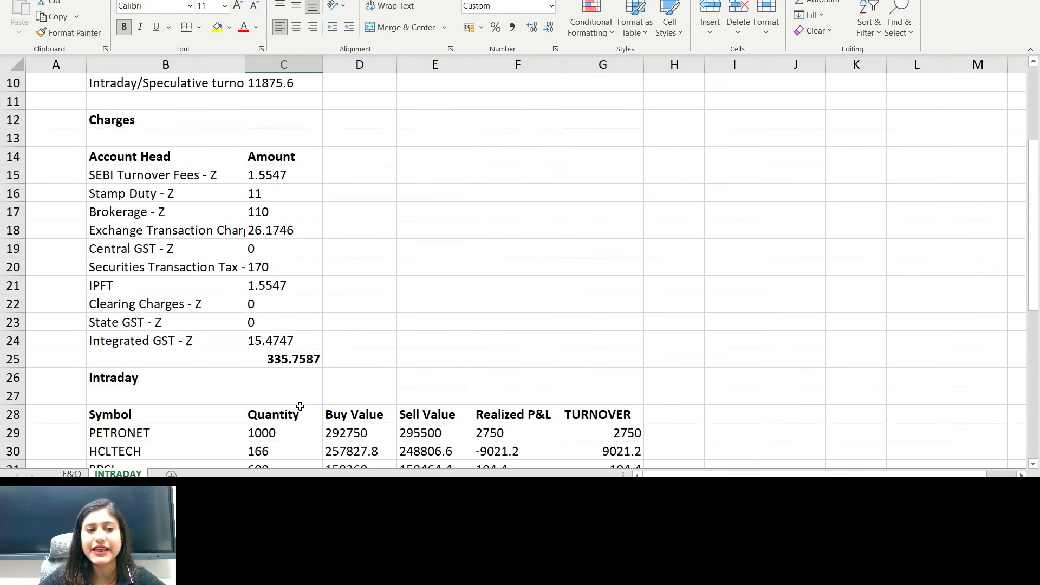
left_click_drag(118, 174, 332, 371)
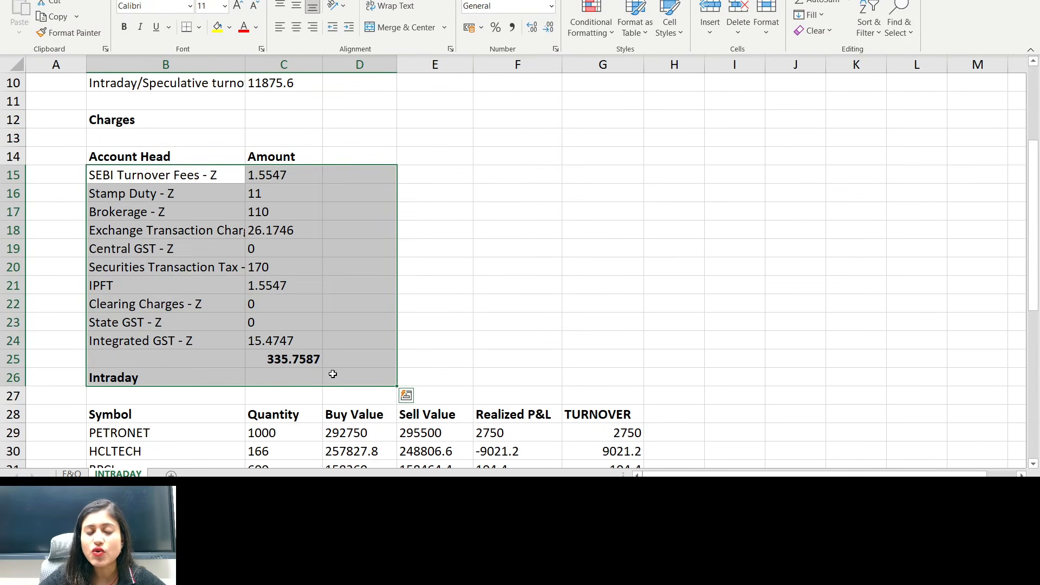
scroll(306, 355, "down", 1)
scroll(306, 351, "down", 2)
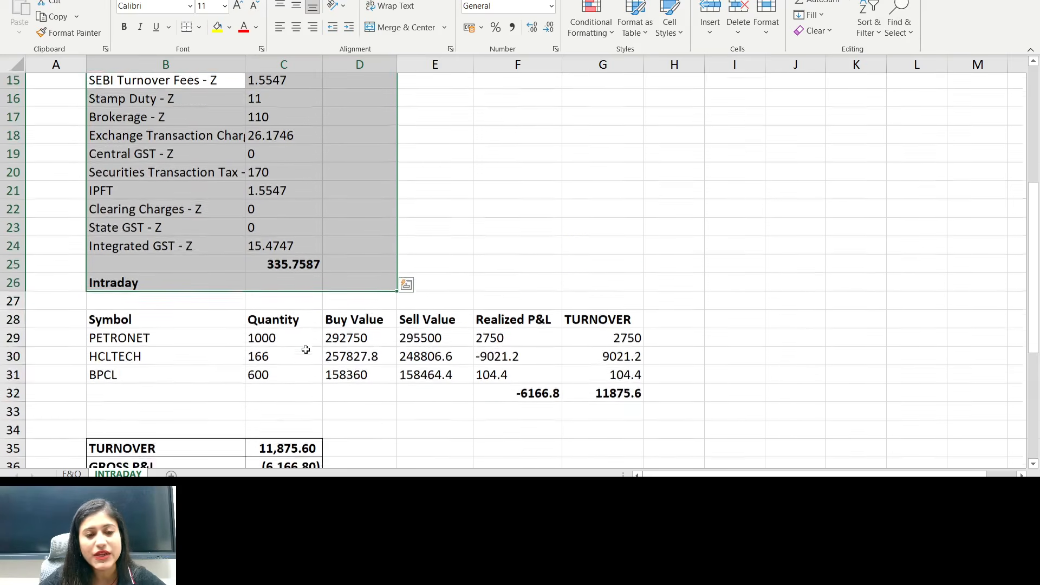
scroll(344, 267, "up", 2)
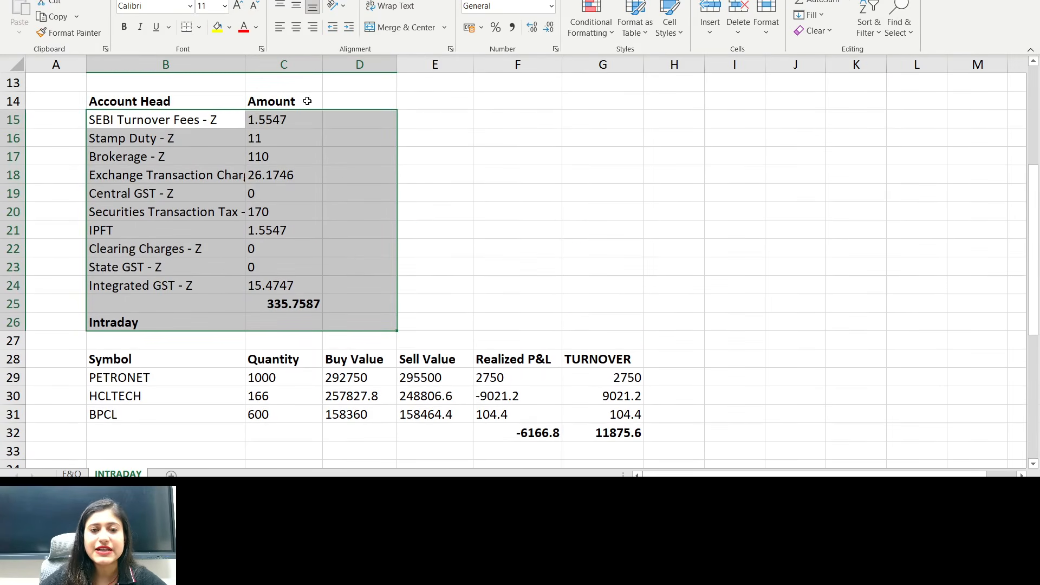
Examine the Buy Value, Sell Value and Realized P&L columns of the Intraday table, including the PETRONET and HCLTECH results.
left_click(357, 64)
left_click(434, 66)
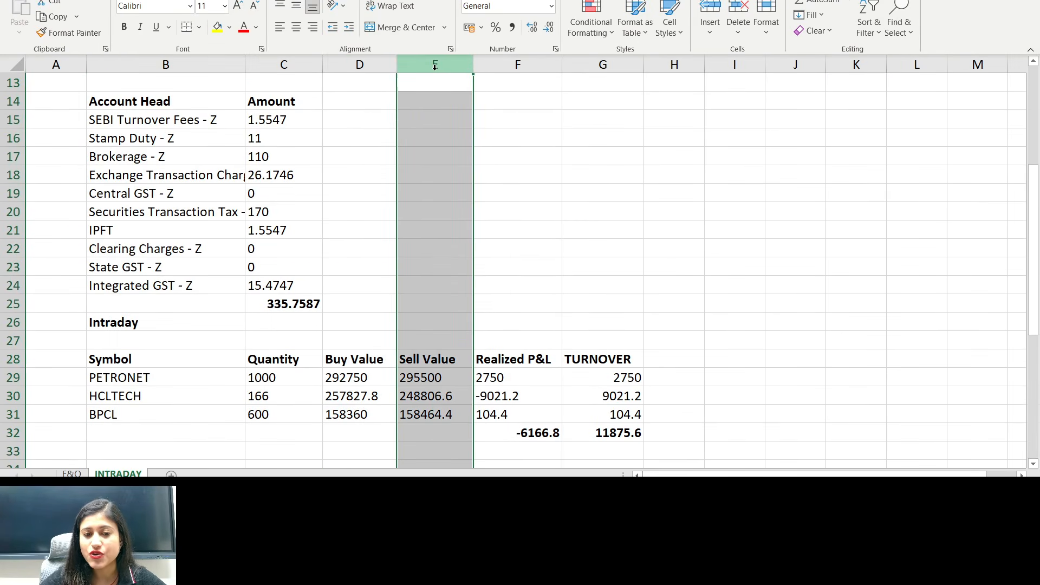
left_click(512, 64)
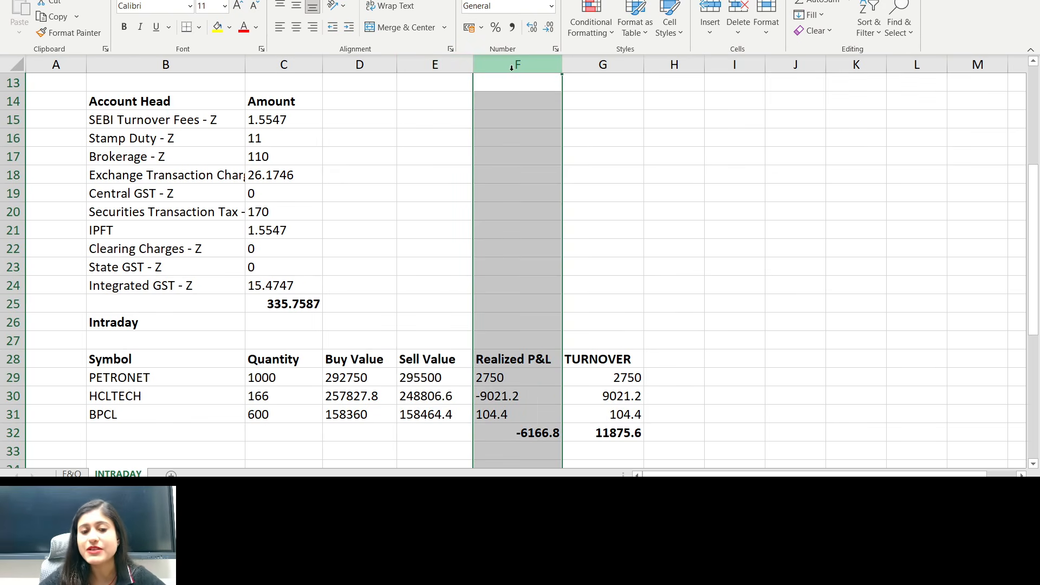
left_click(503, 380)
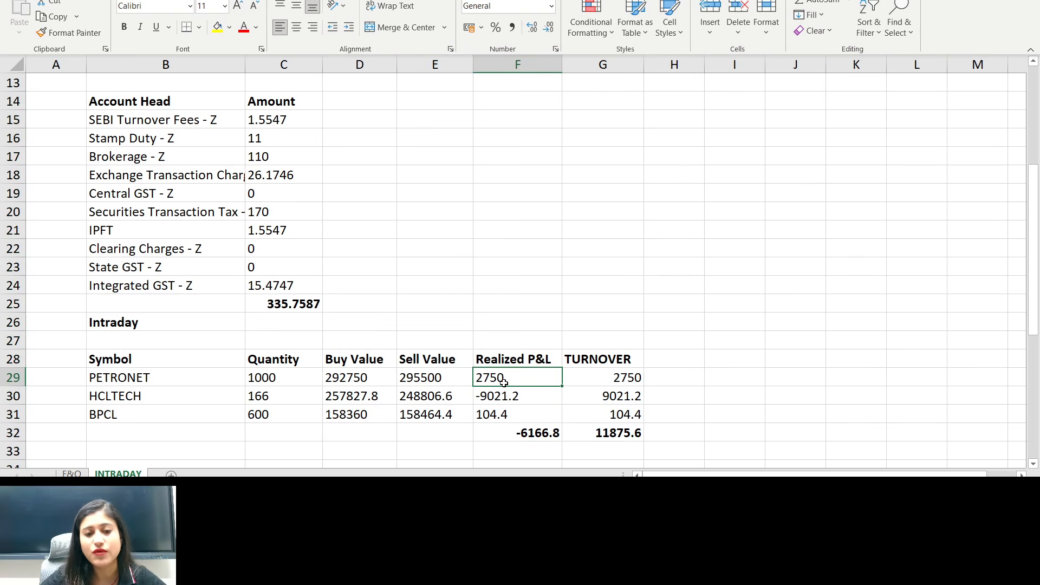
left_click(506, 397)
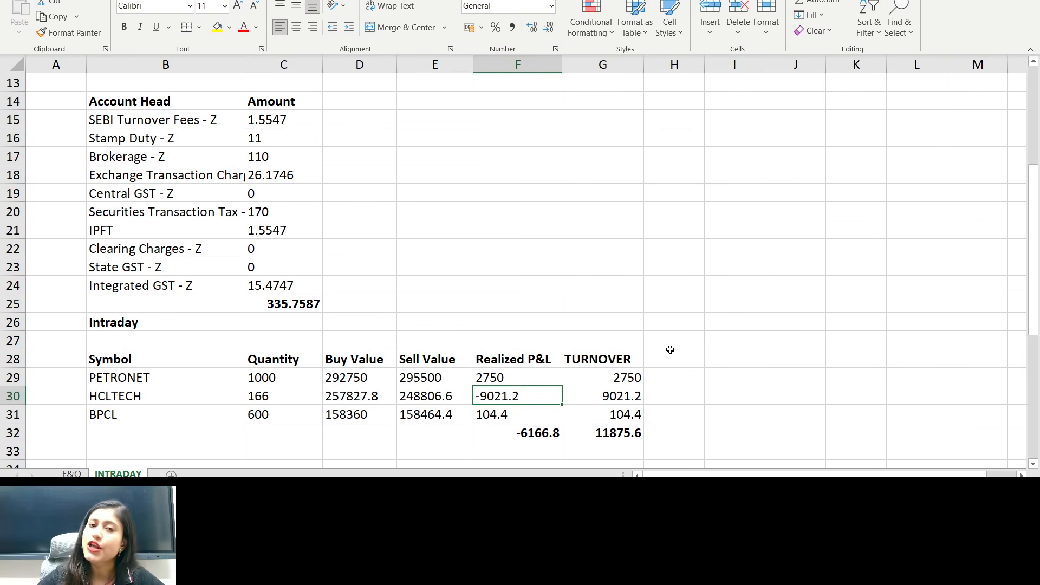
Compare the TURNOVER entries for PETRONET and HCLTECH with their Realized P&L values.
left_click(611, 64)
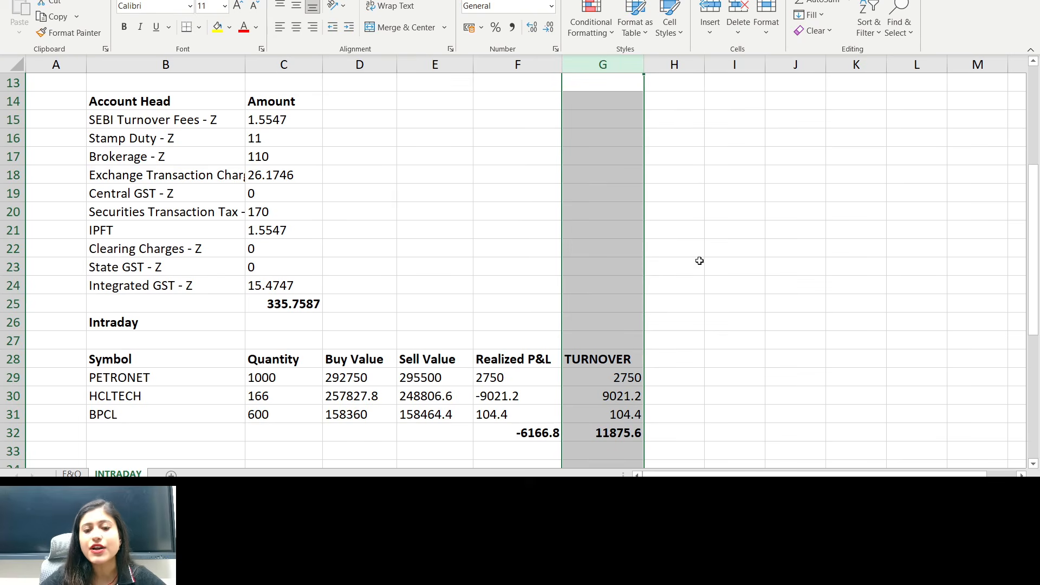
left_click(609, 377)
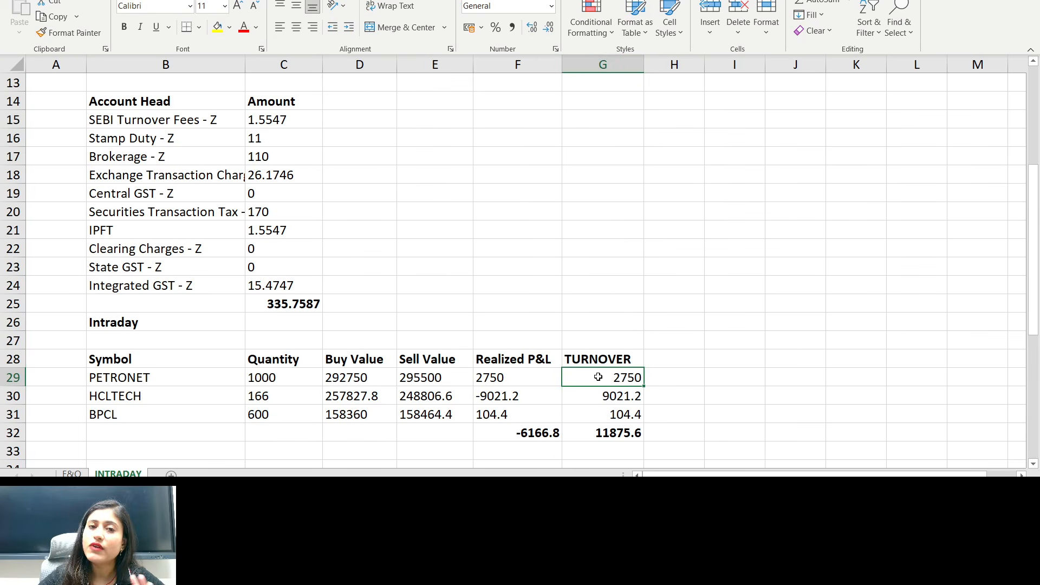
left_click(501, 377)
left_click(604, 372)
left_click(513, 400)
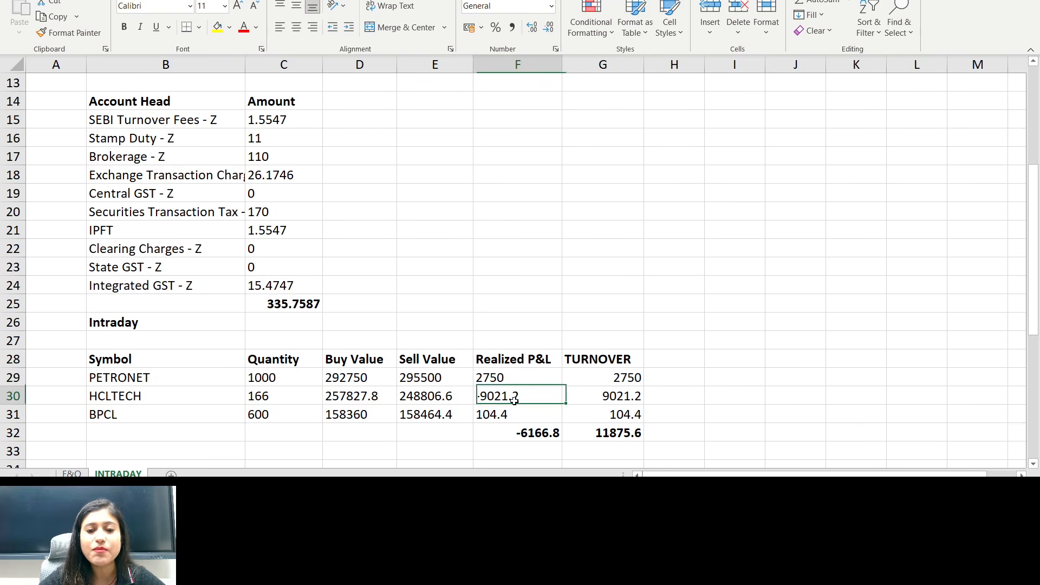
left_click(627, 391)
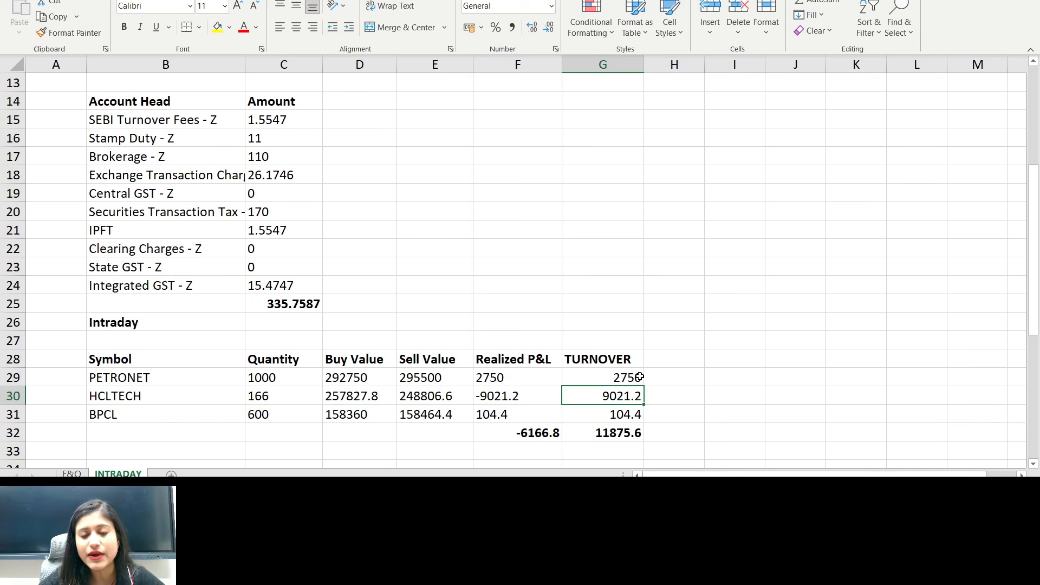
Check the TURNOVER figure in the intraday summary table against the column total in G32.
scroll(640, 376, "down", 3)
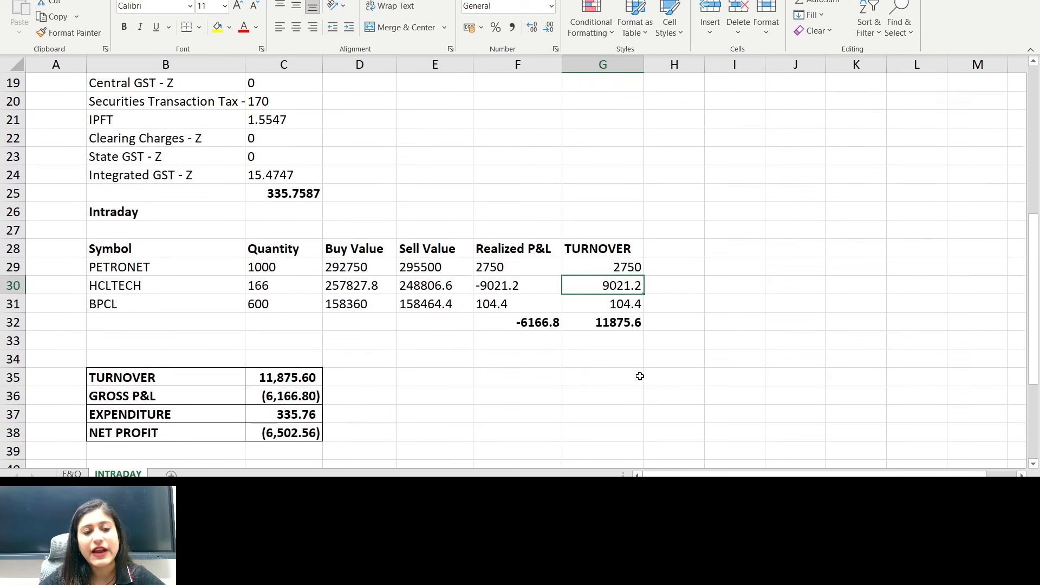
left_click(318, 323)
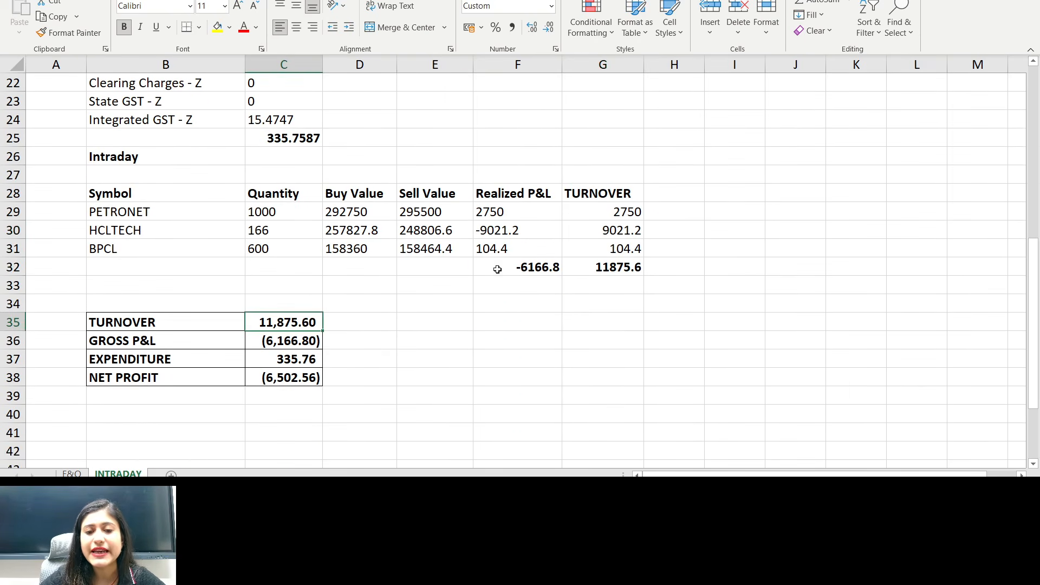
left_click(593, 265)
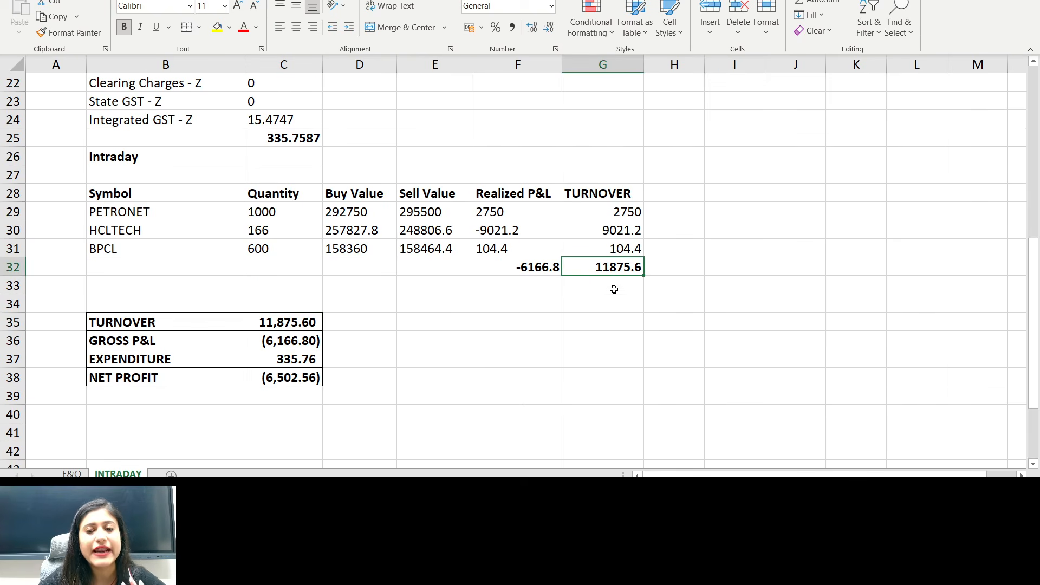
left_click(307, 325)
Check the intraday GROSS P&L figure against the Realized P&L column and its total in F32.
left_click(286, 344)
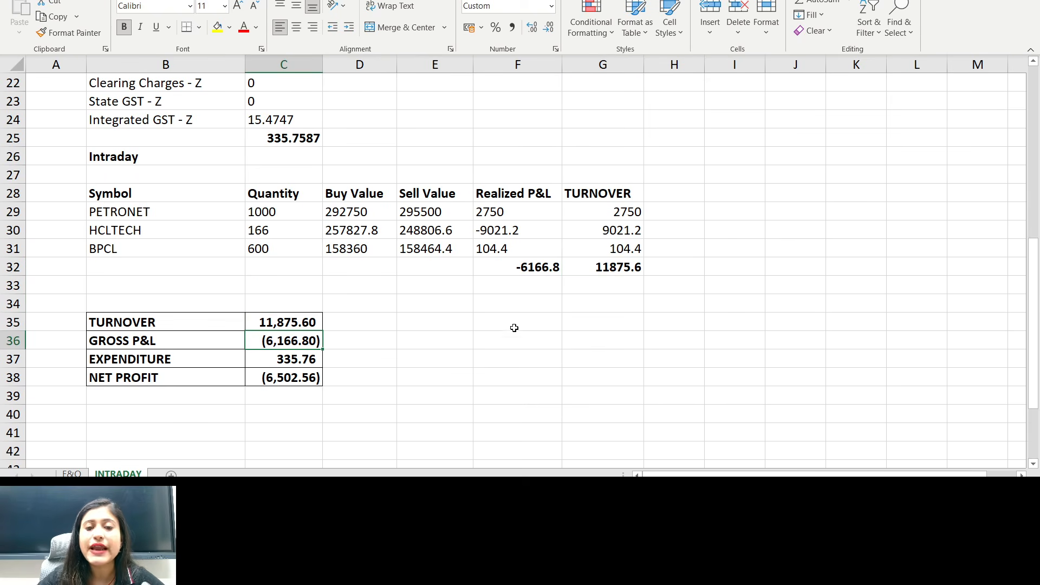
left_click(521, 64)
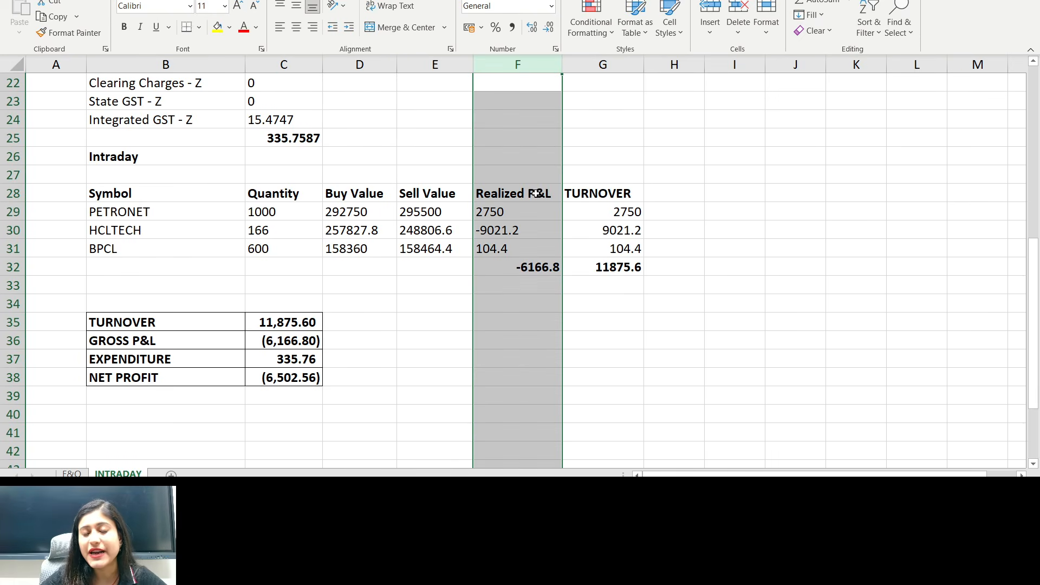
left_click_drag(526, 211, 542, 271)
left_click(538, 267)
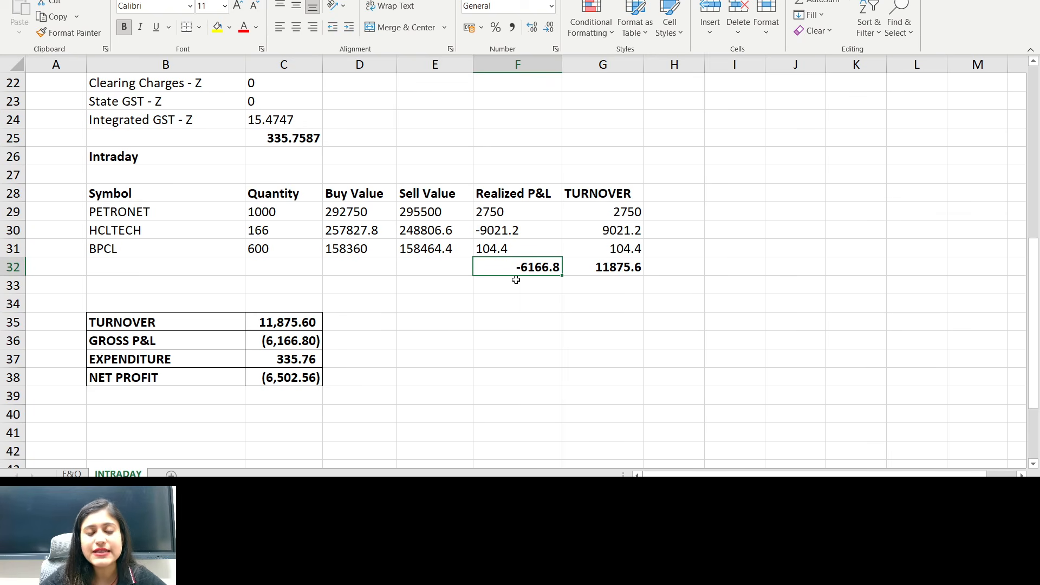
left_click(282, 342)
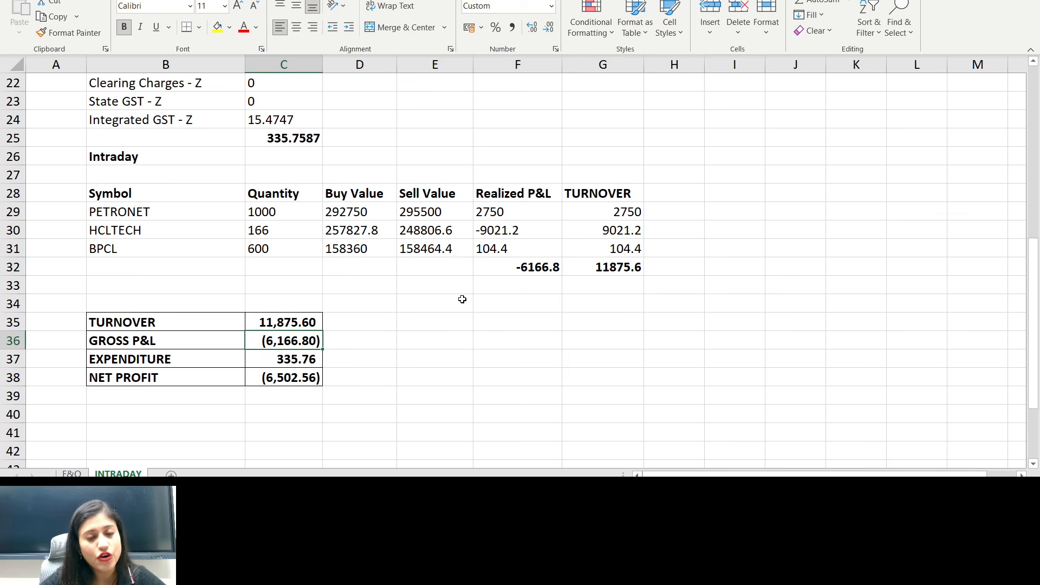
Check the intraday charges total in C25, then compare the GROSS P&L and EXPENDITURE entries with NET PROFIT in C38.
scroll(406, 292, "up", 3)
left_click(288, 304)
scroll(877, 224, "down", 2)
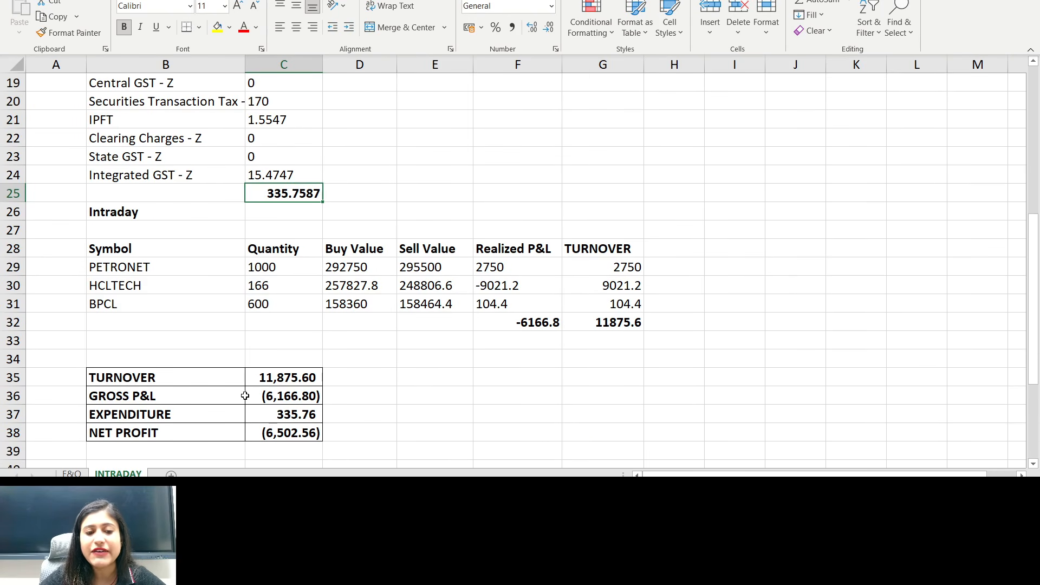
left_click(277, 415)
left_click(277, 396)
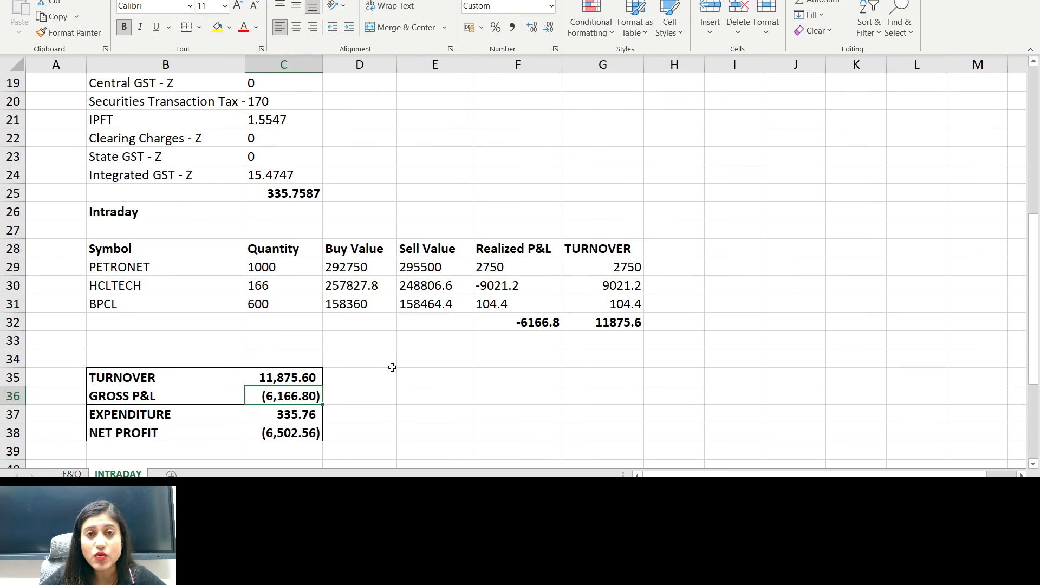
left_click(276, 422)
left_click(280, 433)
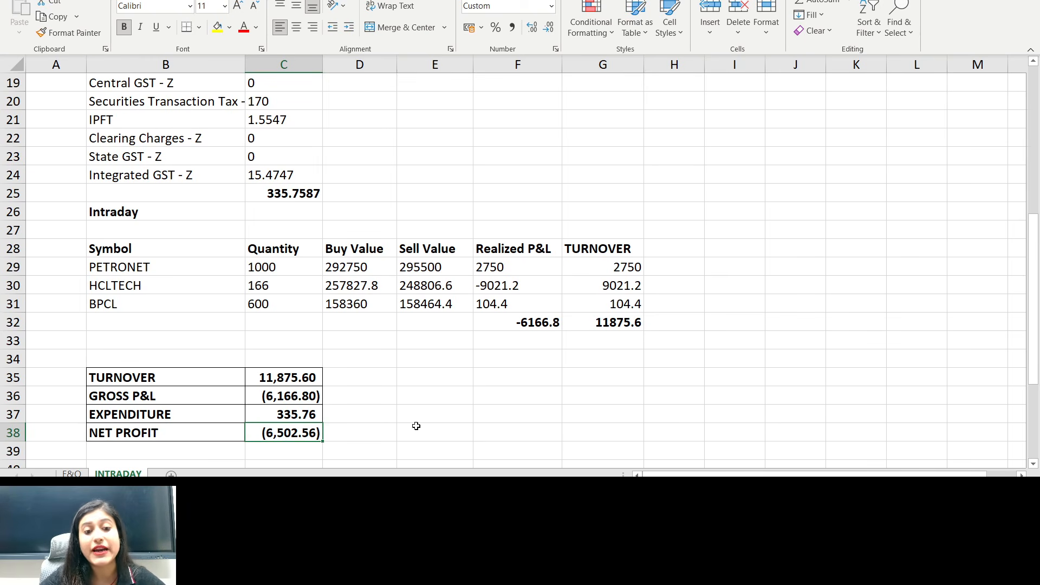
scroll(420, 412, "down", 2)
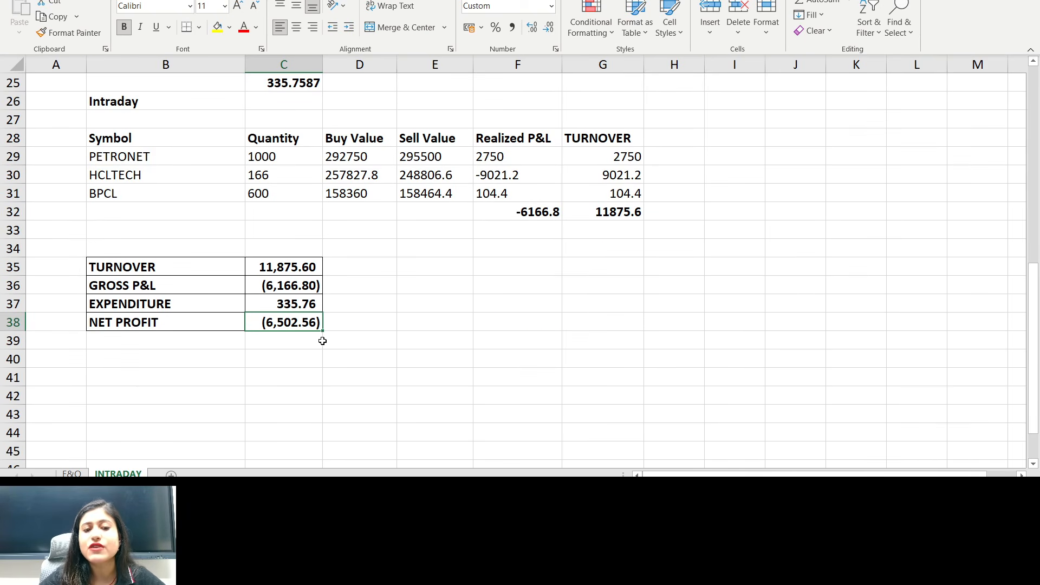
scroll(321, 338, "up", 2)
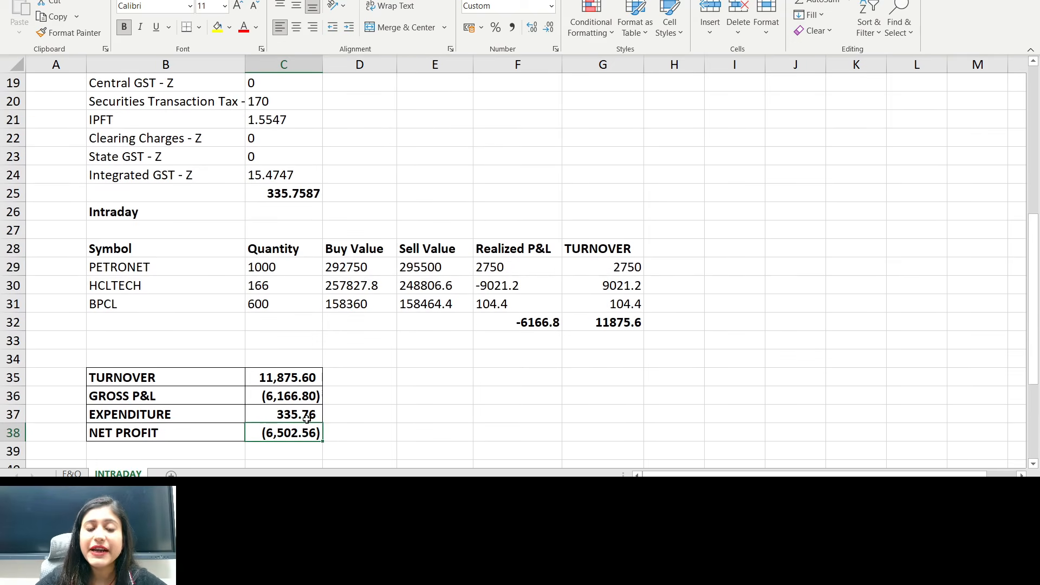
Examine the Charges table in B15:C25, from SEBI Turnover Fees to Integrated GST, and its total.
left_click(274, 188)
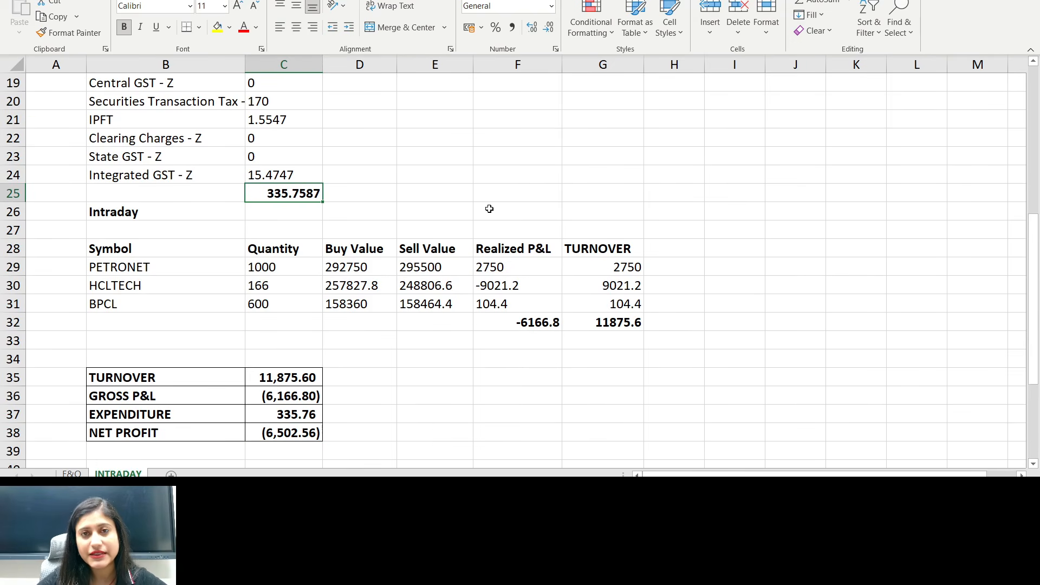
scroll(478, 209, "up", 2)
scroll(237, 228, "up", 2)
left_click_drag(179, 175, 279, 362)
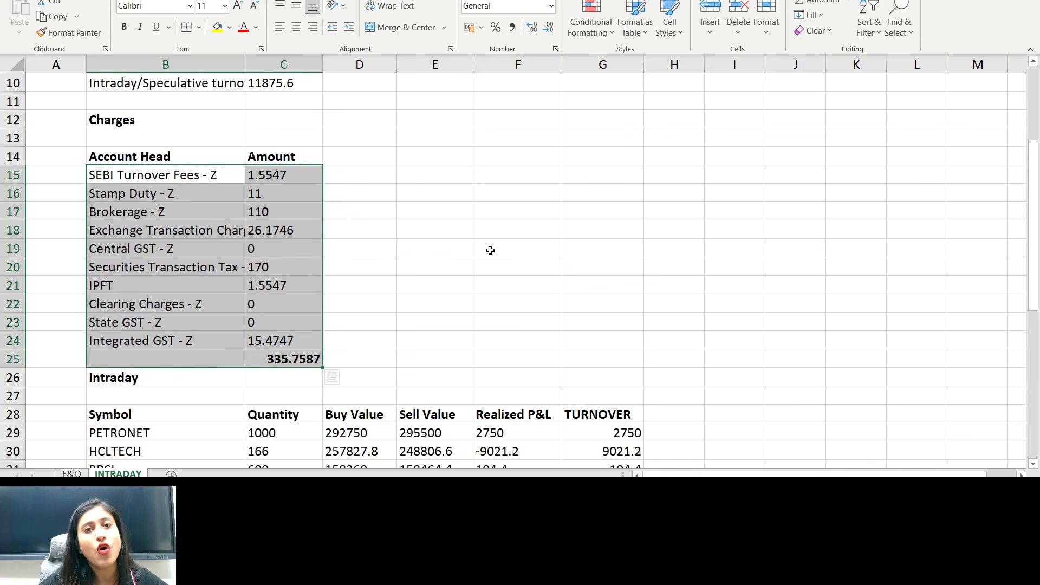
scroll(491, 250, "down", 2)
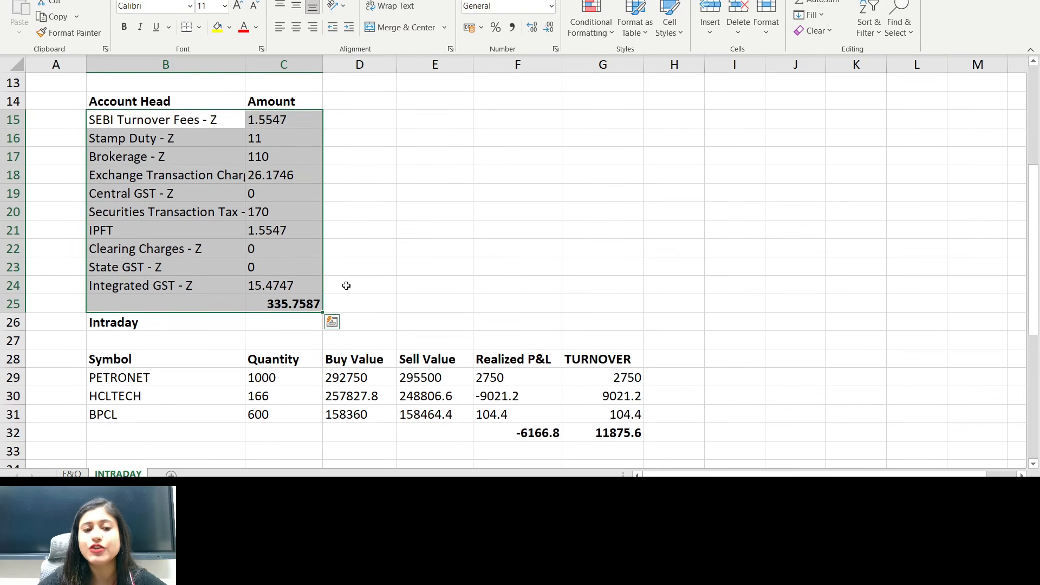
left_click(280, 304)
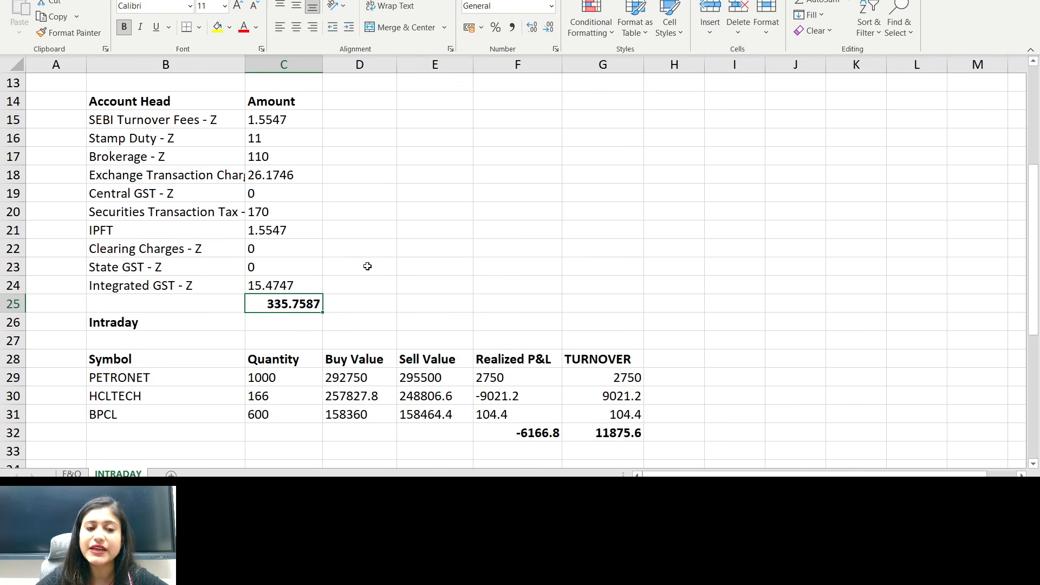
Compare the intraday EXPENDITURE figure in C37 with the itemised charges and their total in C25.
scroll(368, 267, "down", 2)
left_click(276, 414)
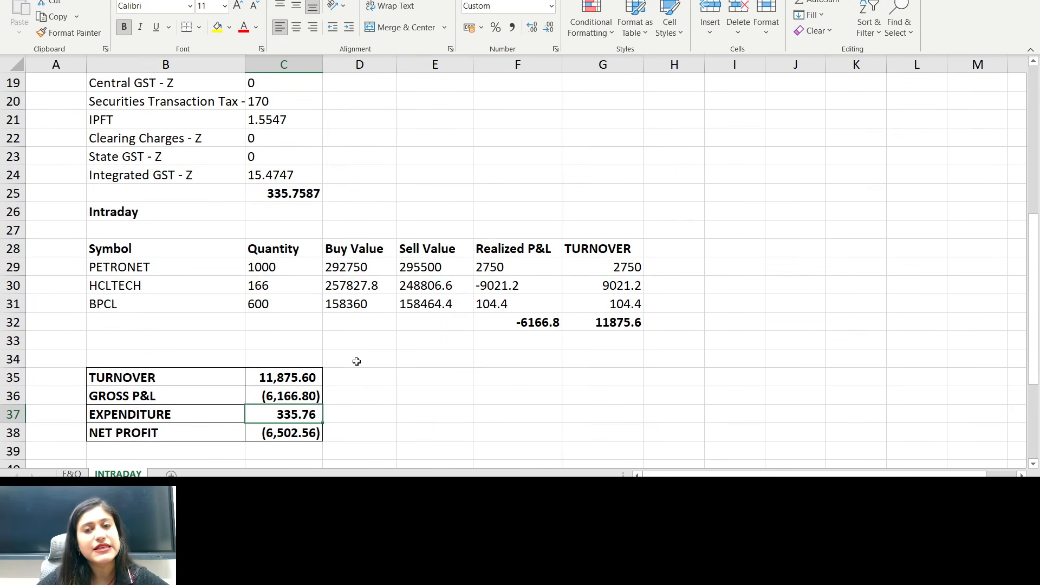
scroll(355, 347, "up", 2)
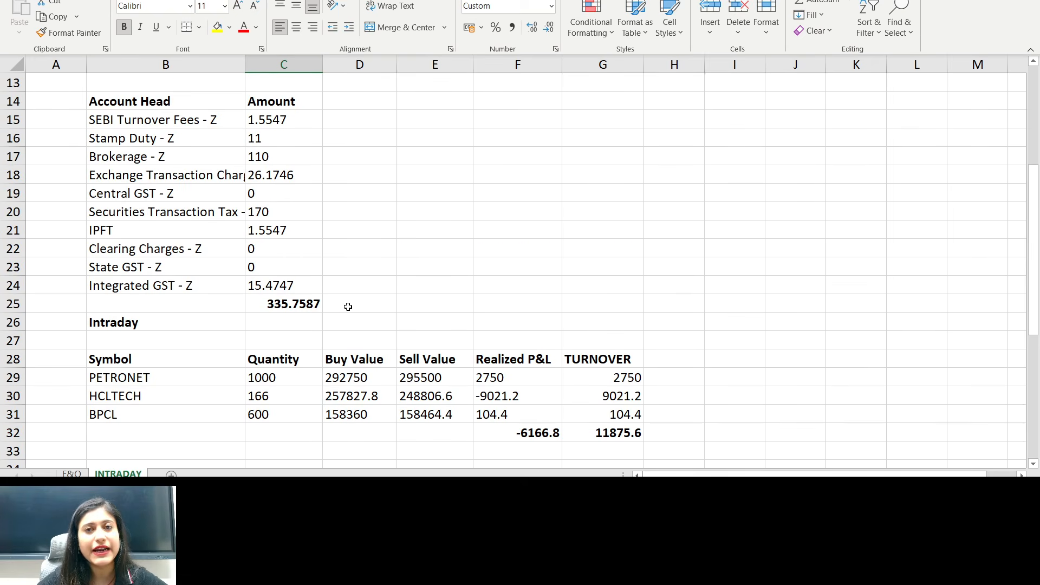
left_click_drag(184, 117, 333, 307)
left_click(287, 304)
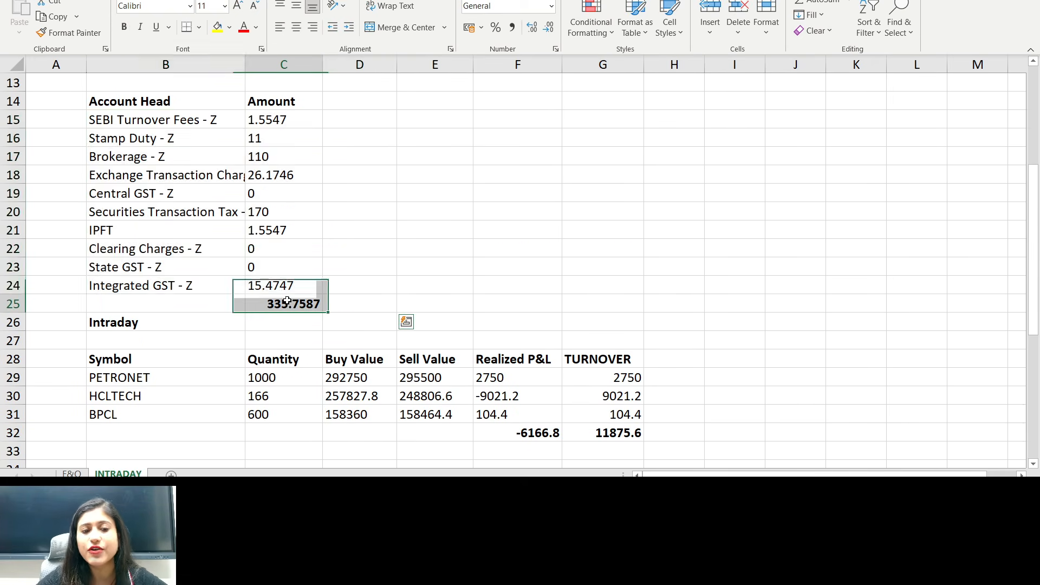
scroll(343, 288, "down", 3)
left_click(279, 361)
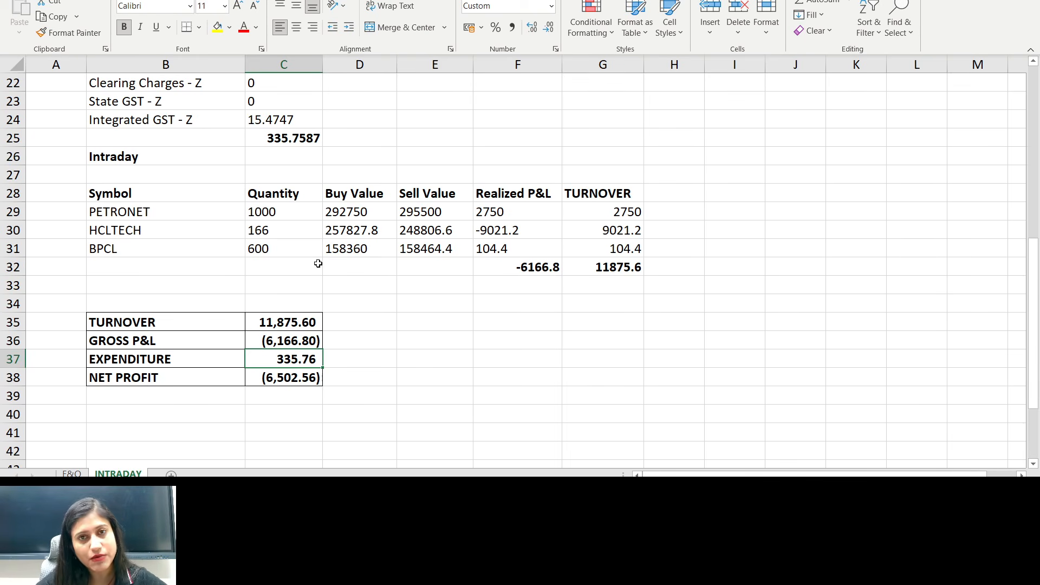
Check the intraday NET PROFIT figure in C38 against the GROSS P&L and EXPENDITURE rows above it.
left_click(15, 378)
left_click(303, 378)
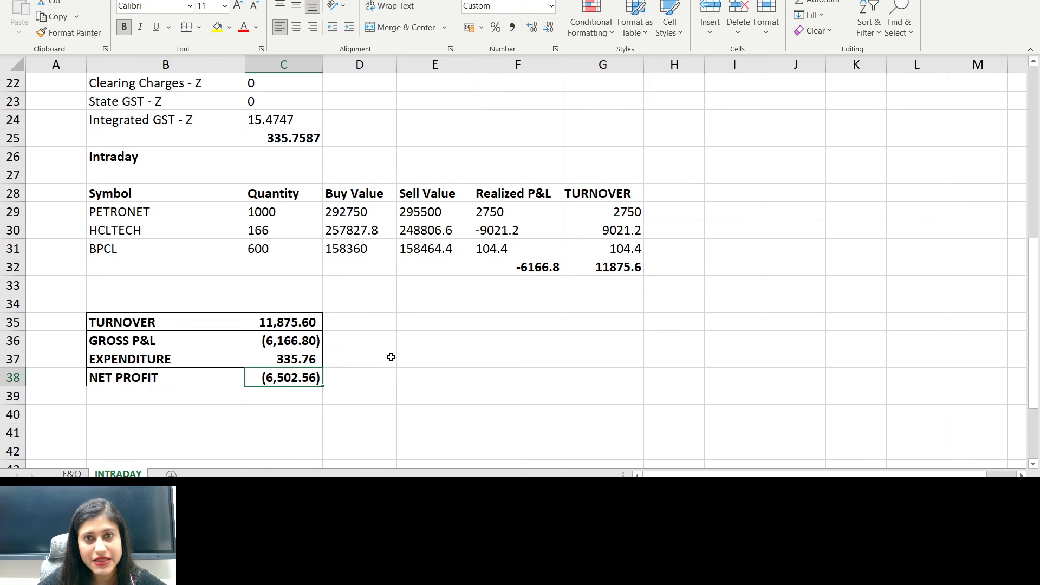
left_click(13, 378)
left_click(304, 379)
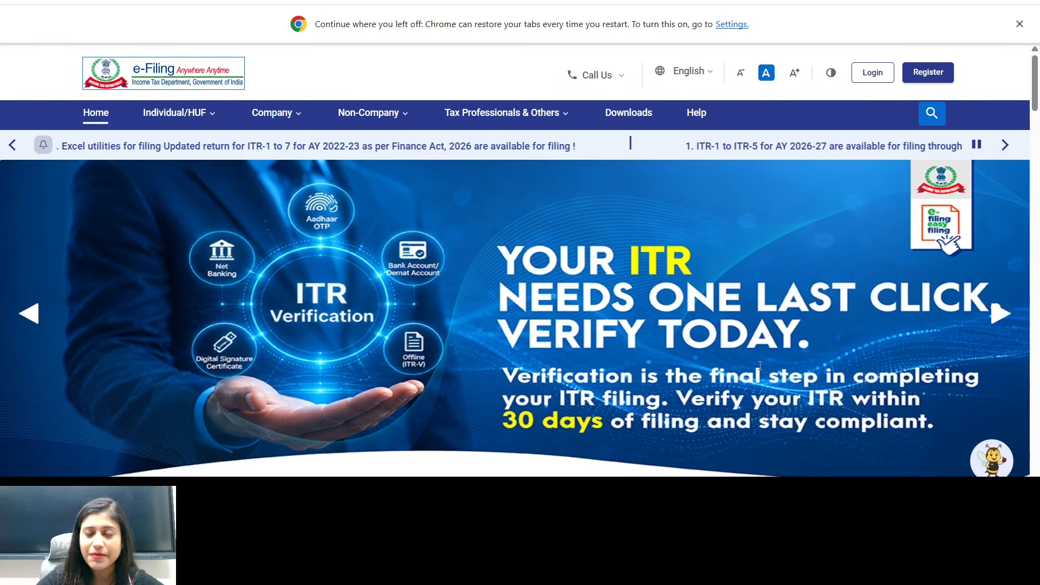
Log in to the Income Tax e-Filing portal, entering the user ID, confirming the secure access message and entering the account password.
left_click(874, 79)
left_click(287, 230)
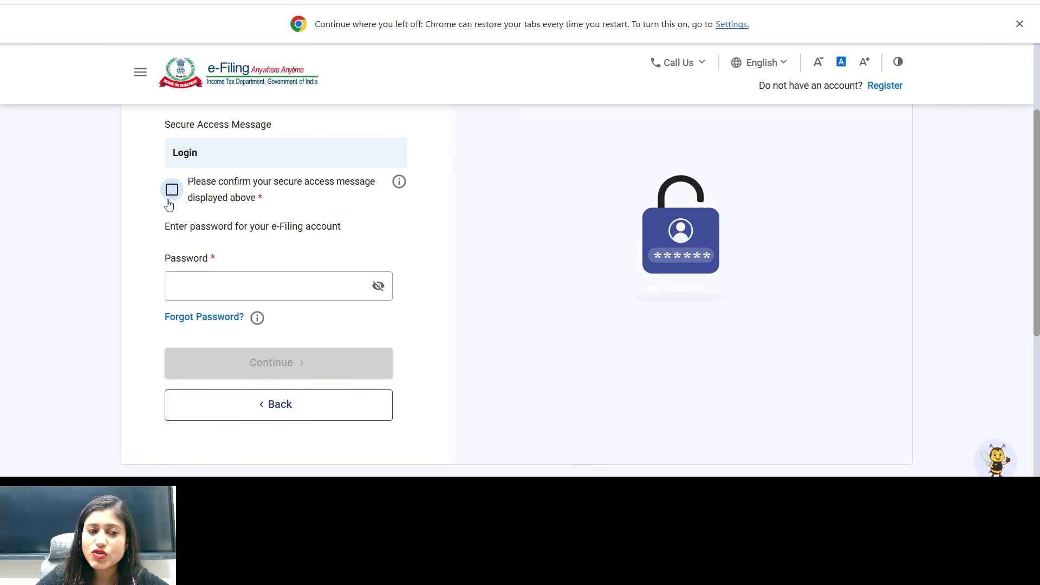
left_click(232, 285)
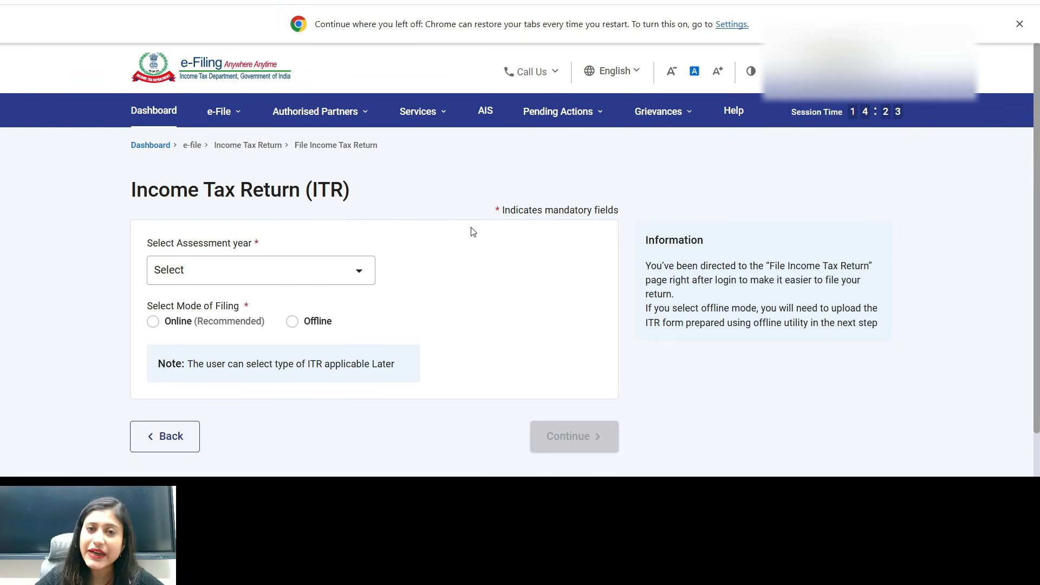
Go to Form 26AS on the TRACES site, accepting the Form 16/16A usage agreement, and open View Tax Credit.
left_click(217, 122)
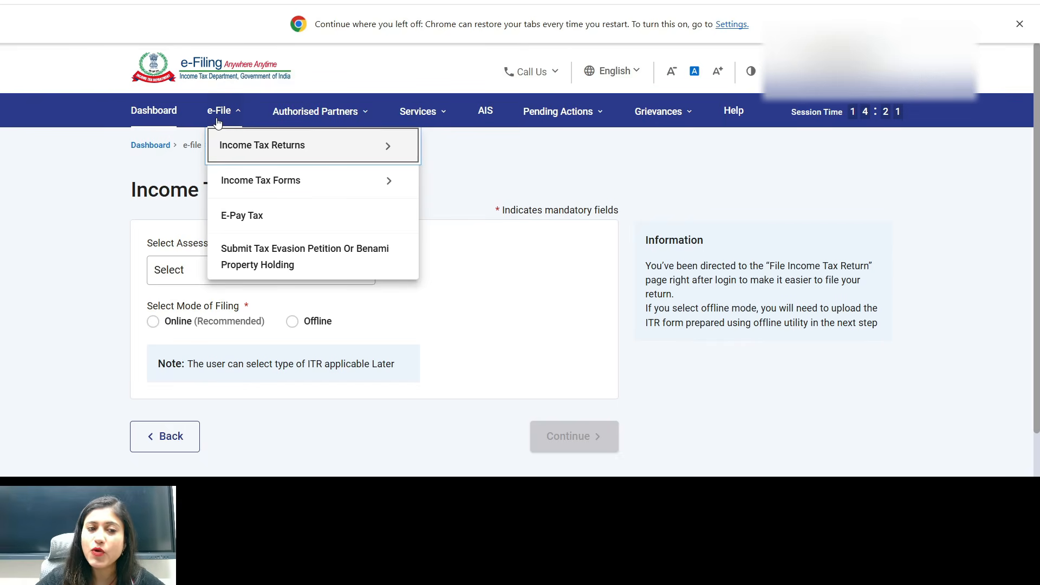
mouse_move(224, 150)
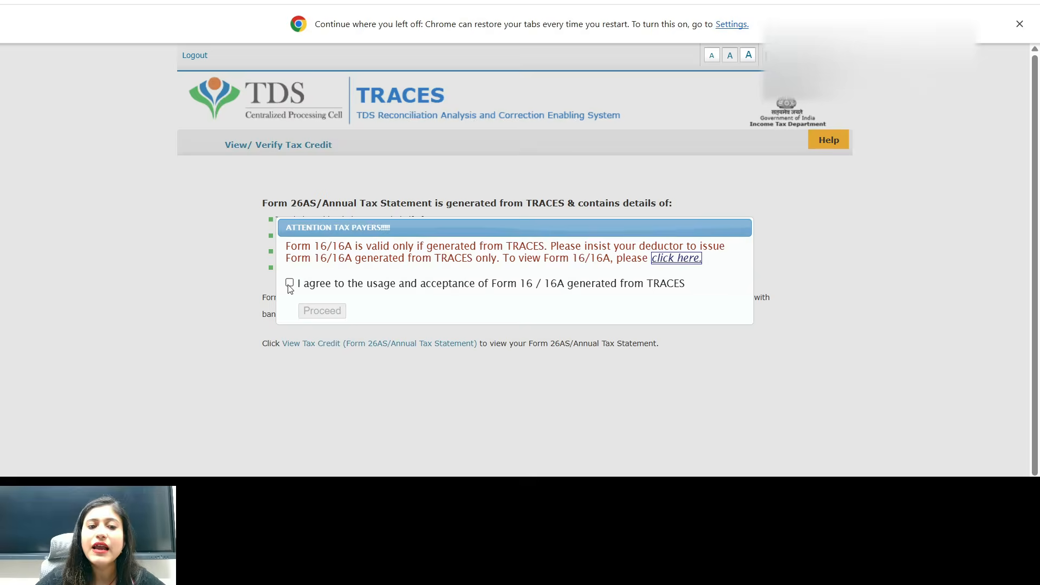
left_click(290, 282)
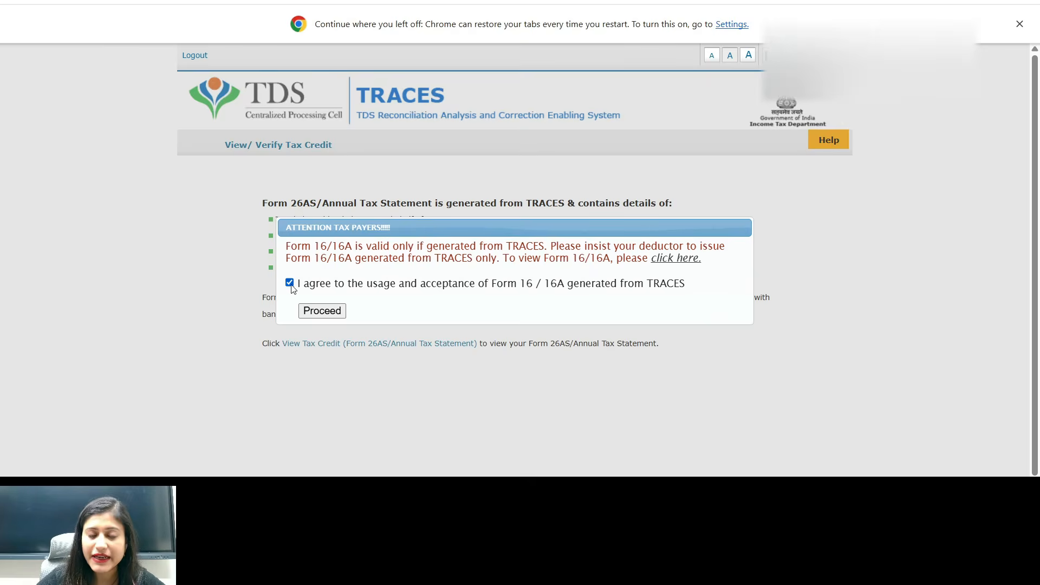
left_click(323, 312)
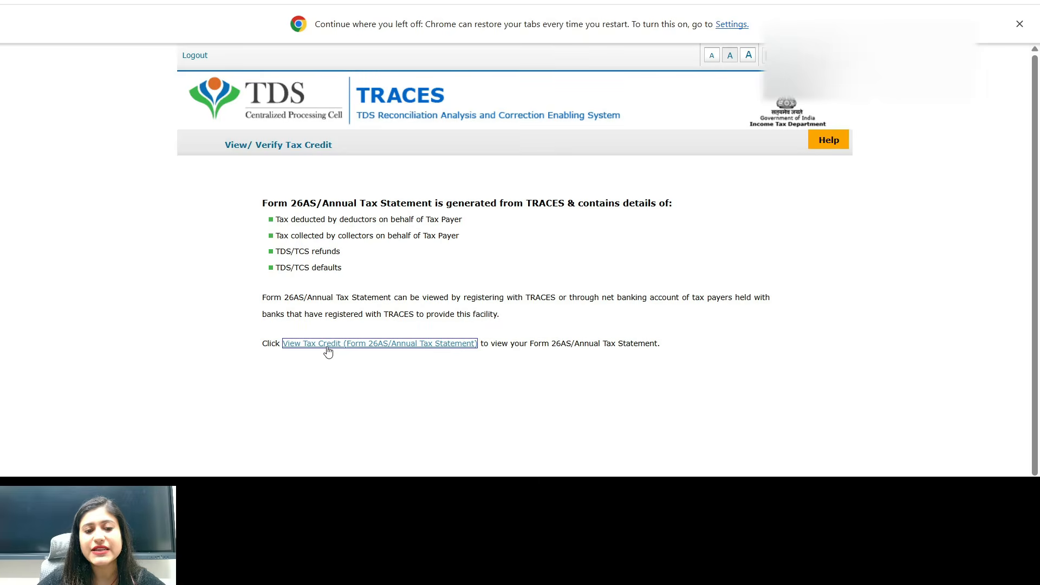
left_click(328, 351)
View the Form 26AS Annual Tax Statement for assessment year 2026-27 as HTML.
left_click(581, 213)
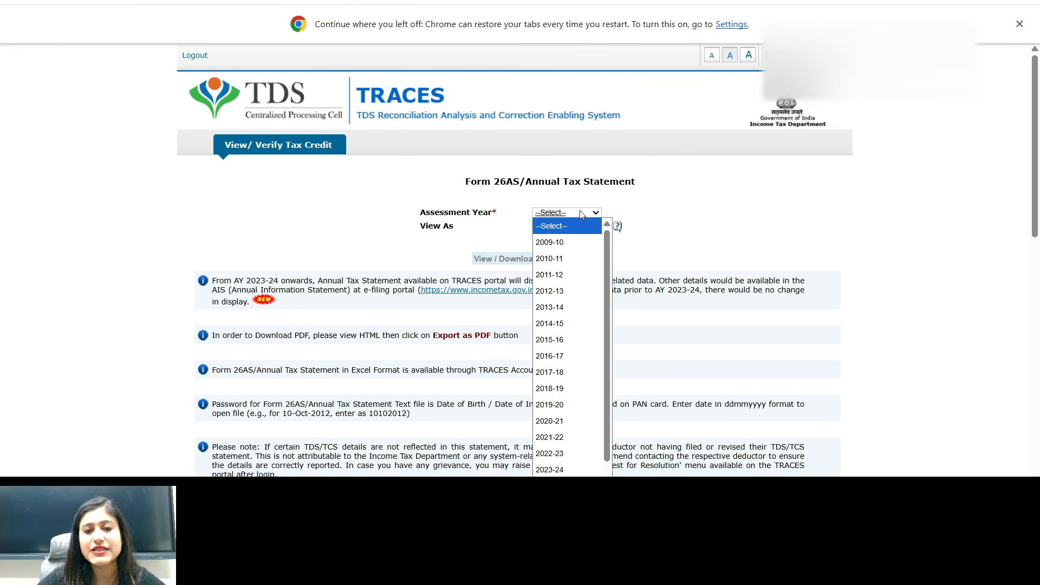
scroll(596, 404, "down", 1)
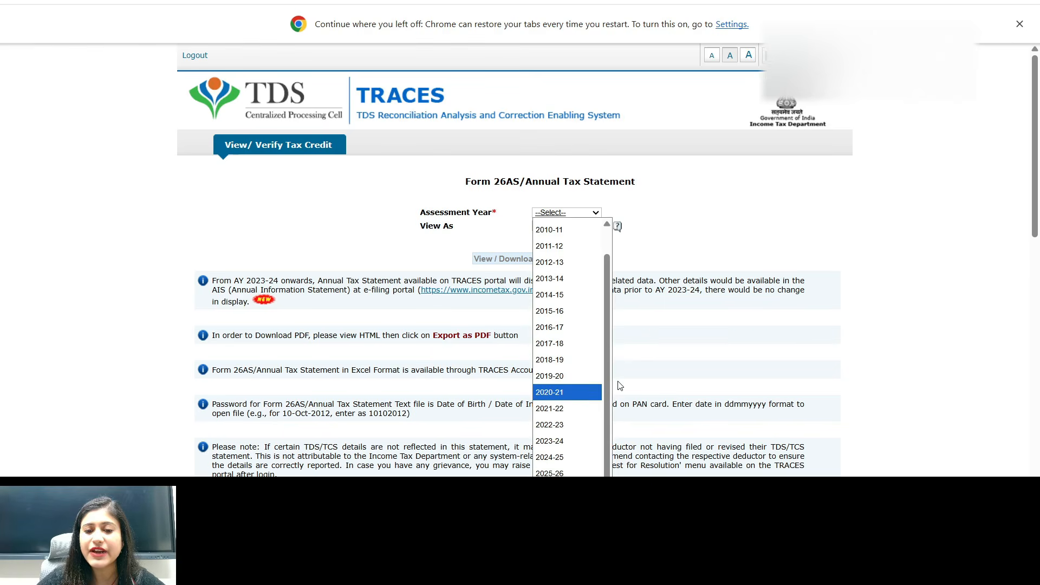
left_click_drag(607, 391, 605, 436)
left_click(559, 472)
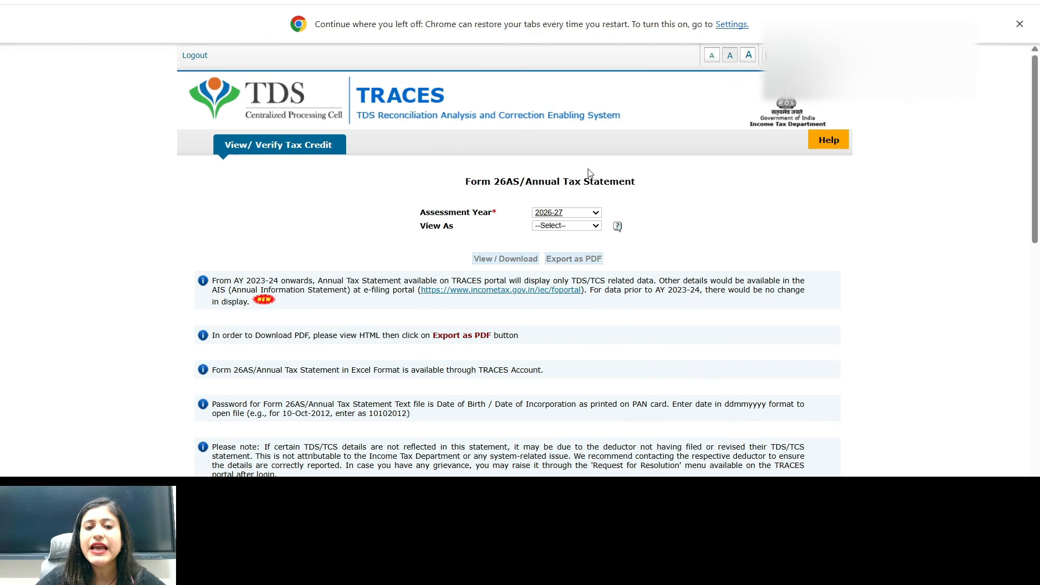
left_click(594, 227)
left_click(570, 250)
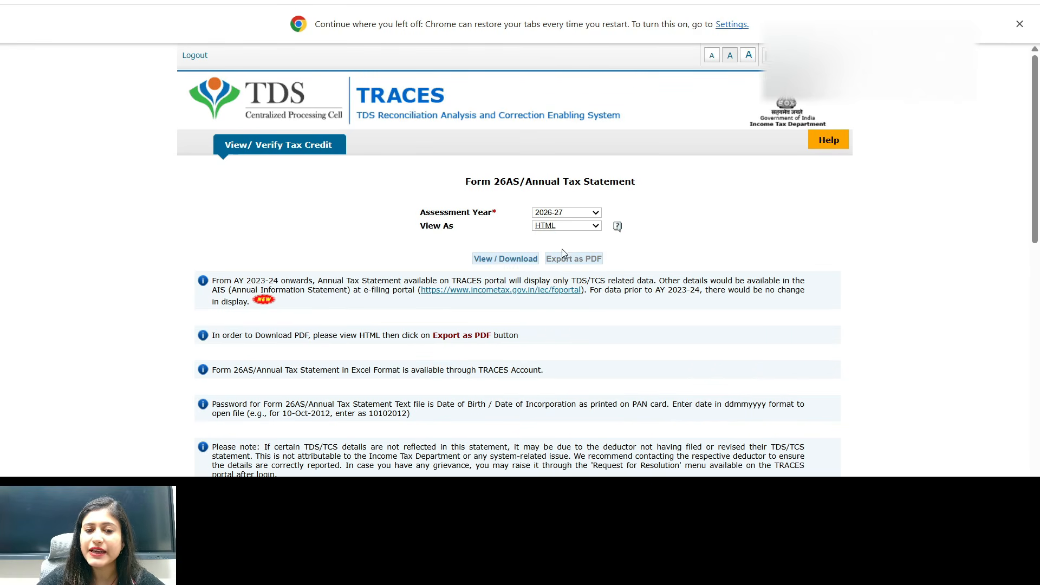
left_click(505, 261)
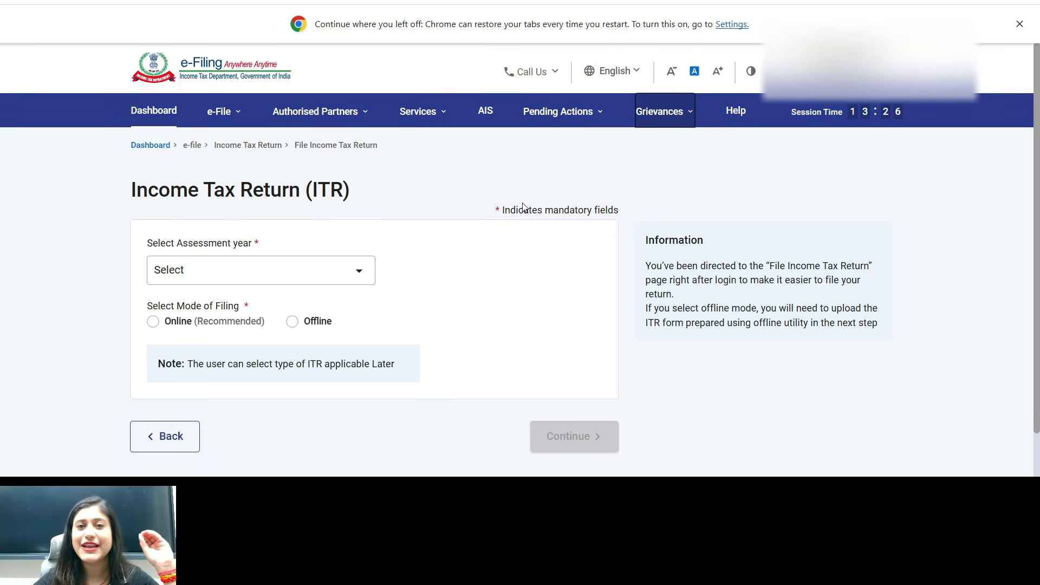
Open the Annual Information Statement section of the Compliance Portal and view the Taxpayer Information Summary for F.Y. 2025-26.
left_click(486, 111)
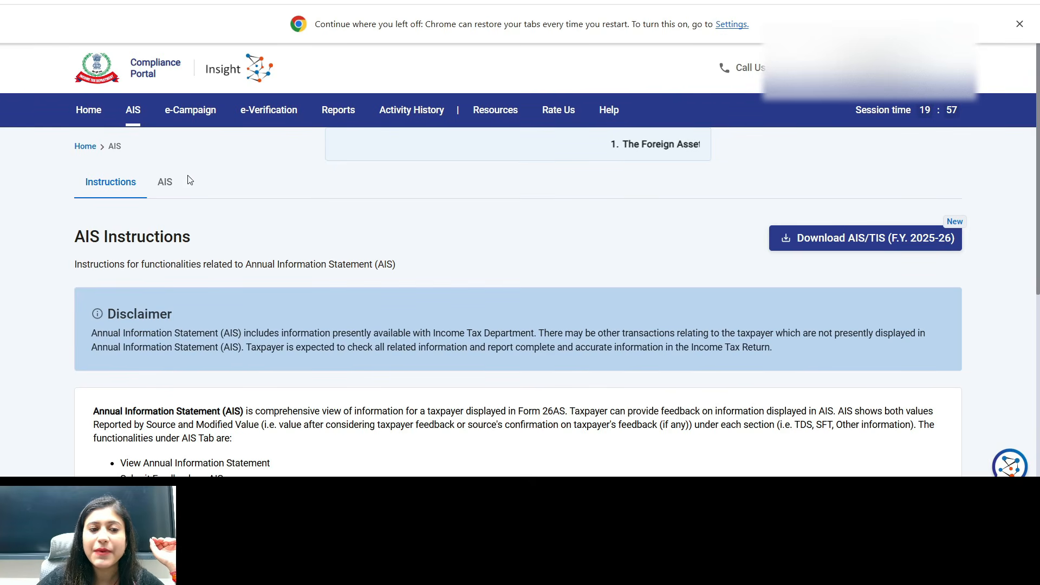
left_click(163, 182)
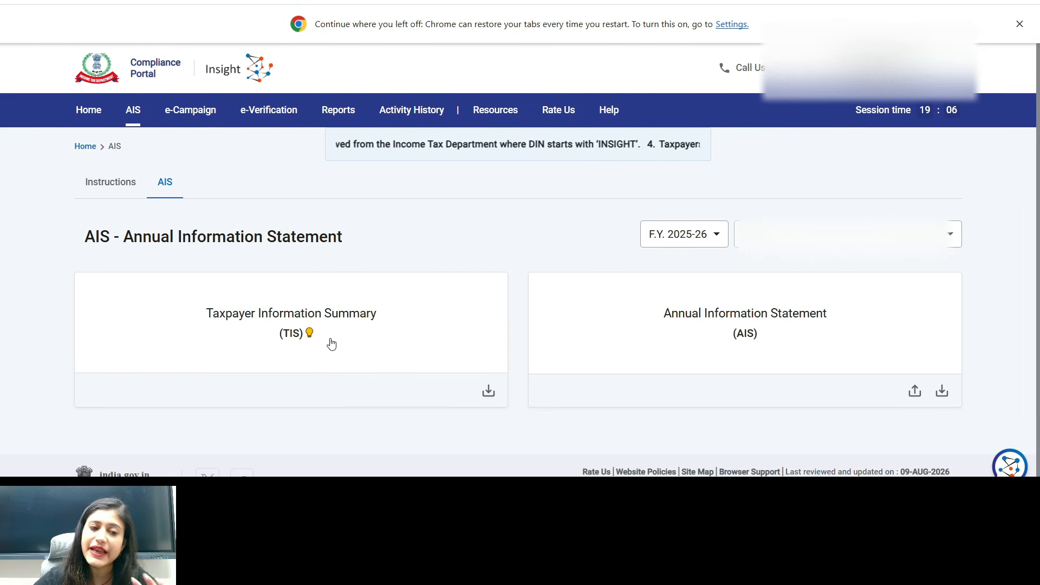
left_click(285, 356)
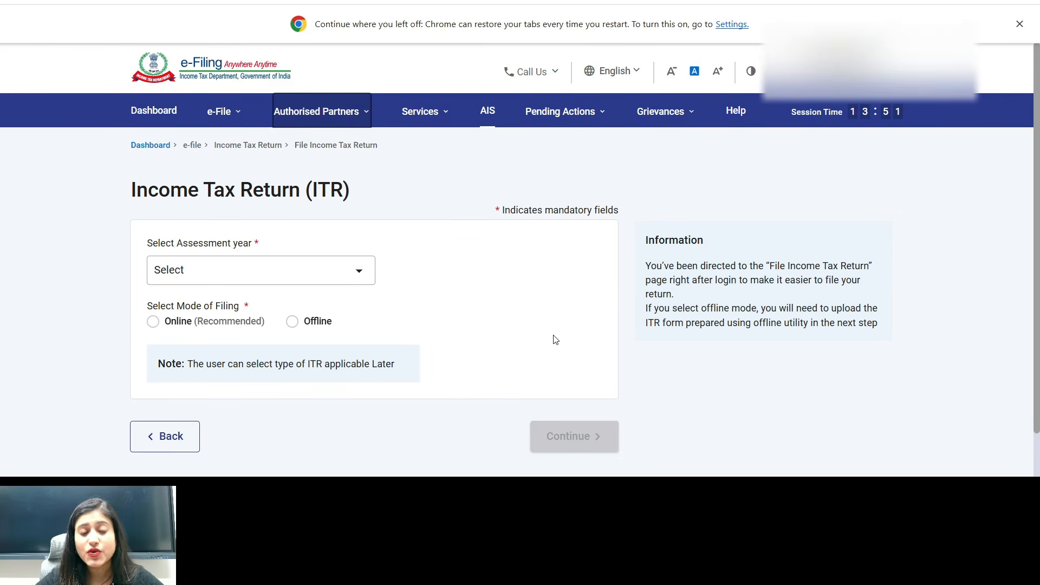
On the e-Filing portal, set the Income Tax Return to assessment year 2026-27 with Online filing mode and continue.
left_click(233, 271)
left_click(224, 333)
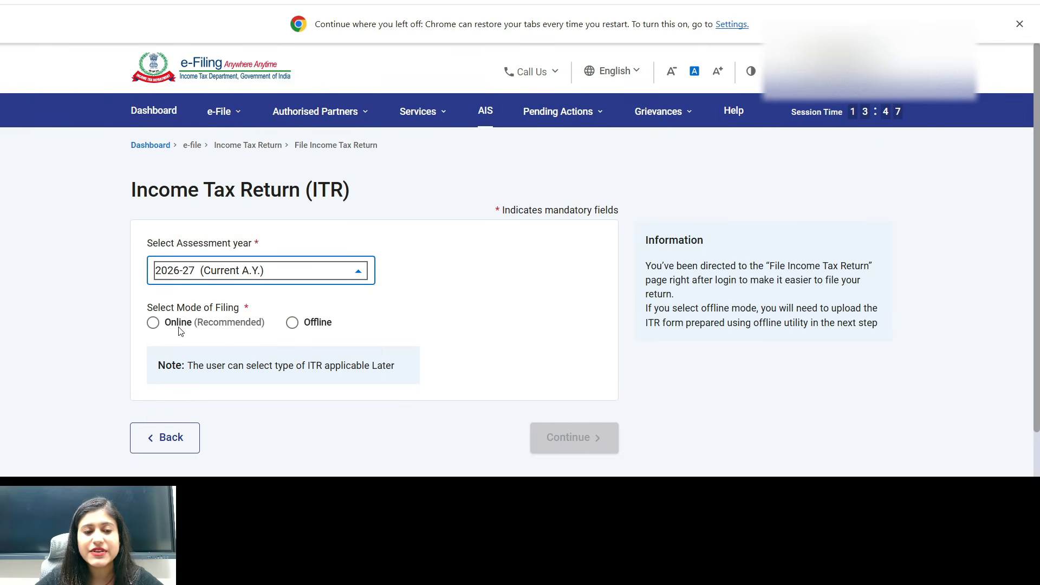
left_click(153, 322)
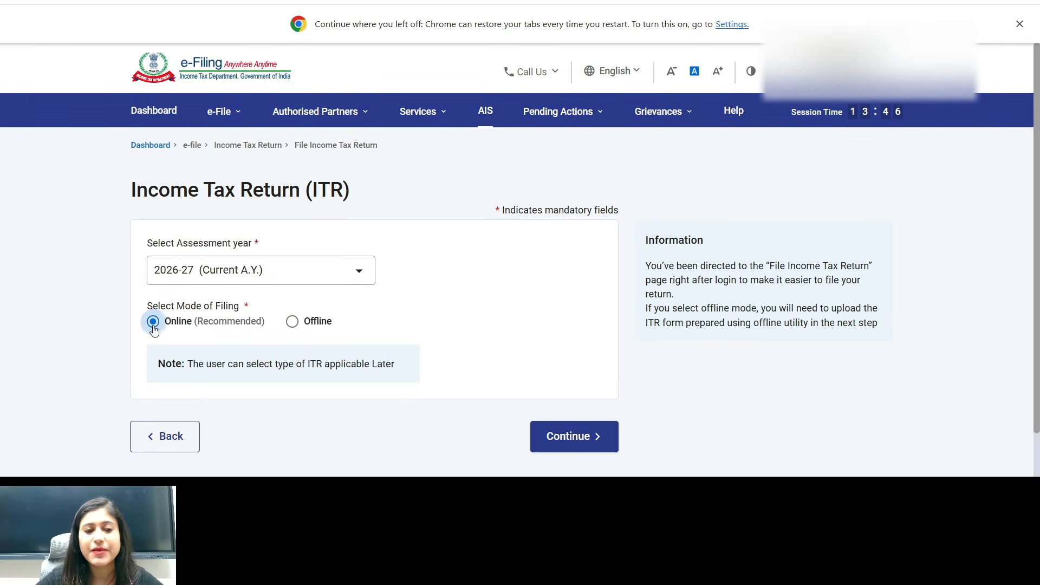
left_click(575, 448)
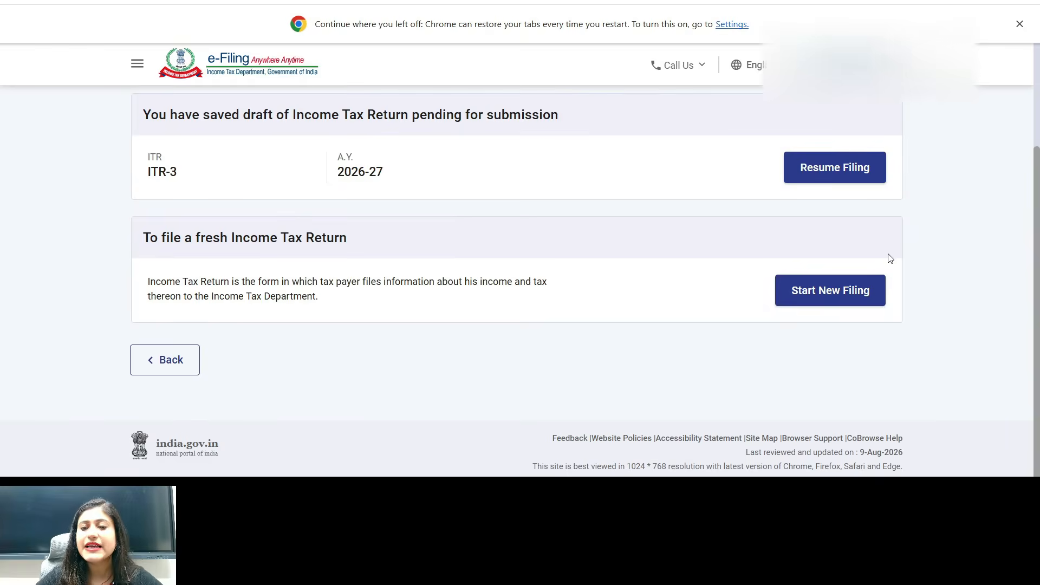
Start a new filing with Individual status and select ITR-3 as the return form.
left_click(834, 306)
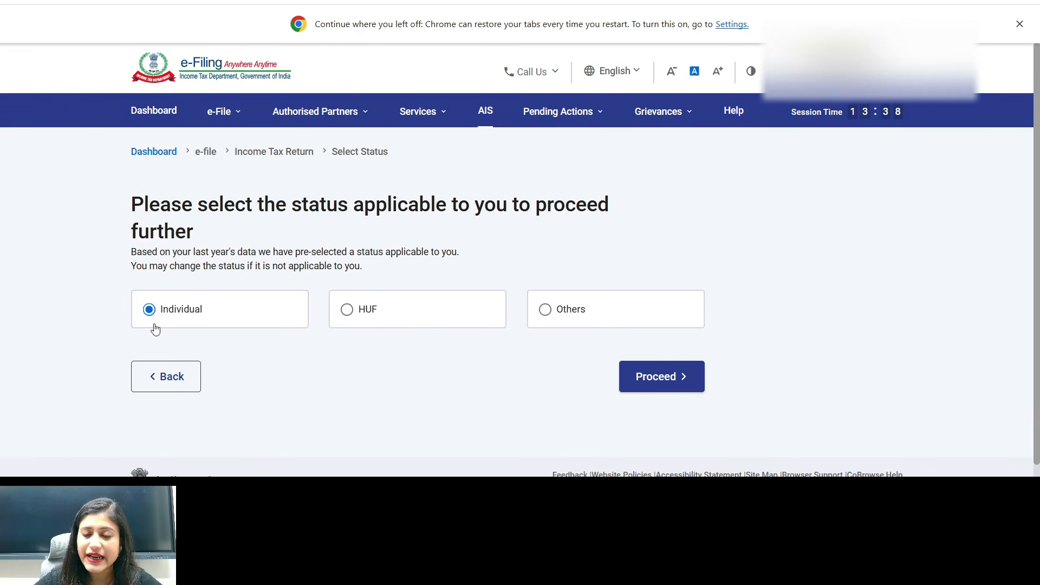
left_click(643, 386)
left_click(547, 302)
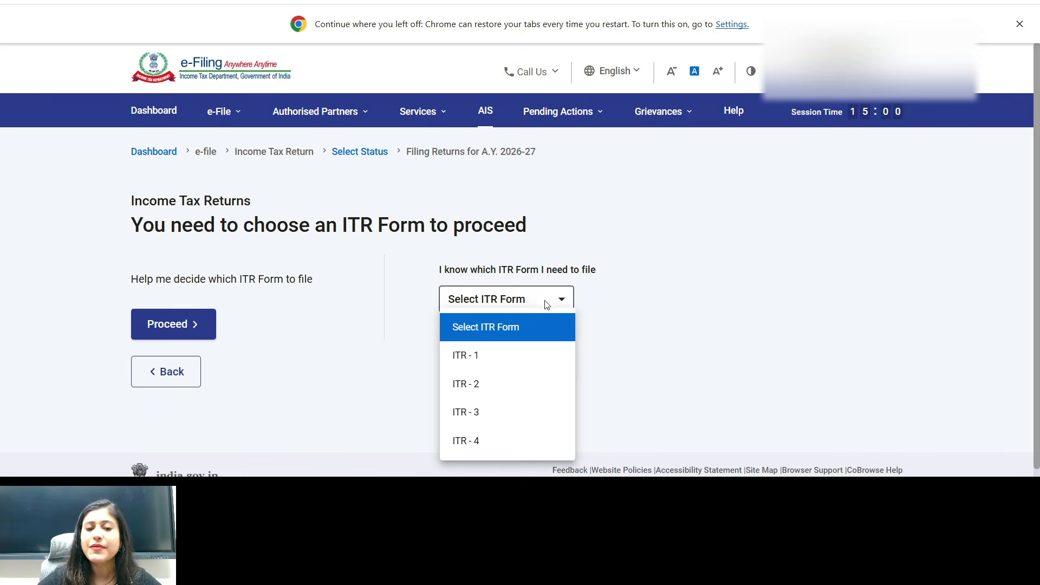
left_click(501, 412)
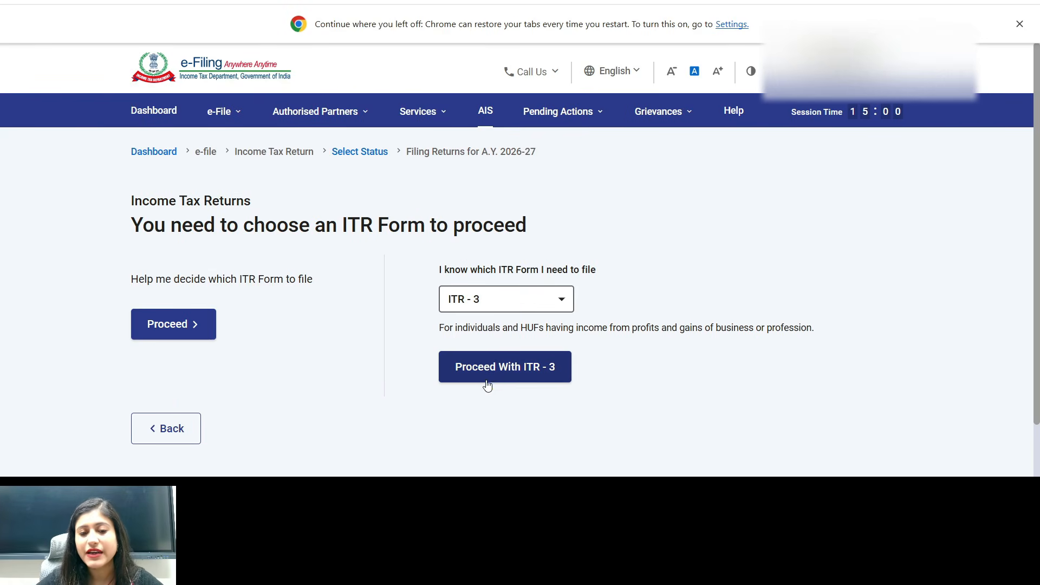
Proceed with ITR-3, acknowledge the new tax regime notice, start the return, and give Others as the reason for filing.
left_click(498, 373)
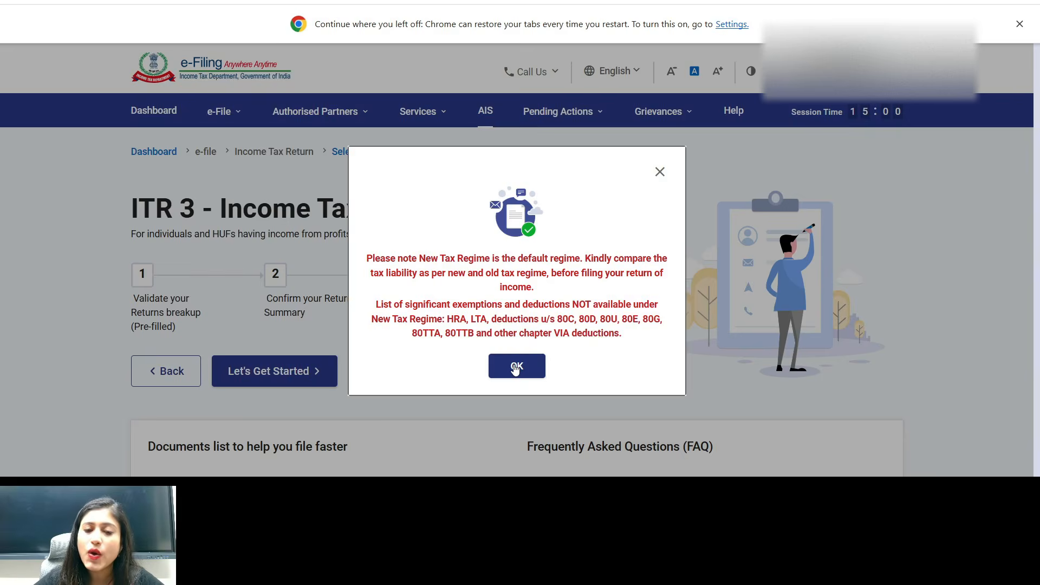
left_click(515, 365)
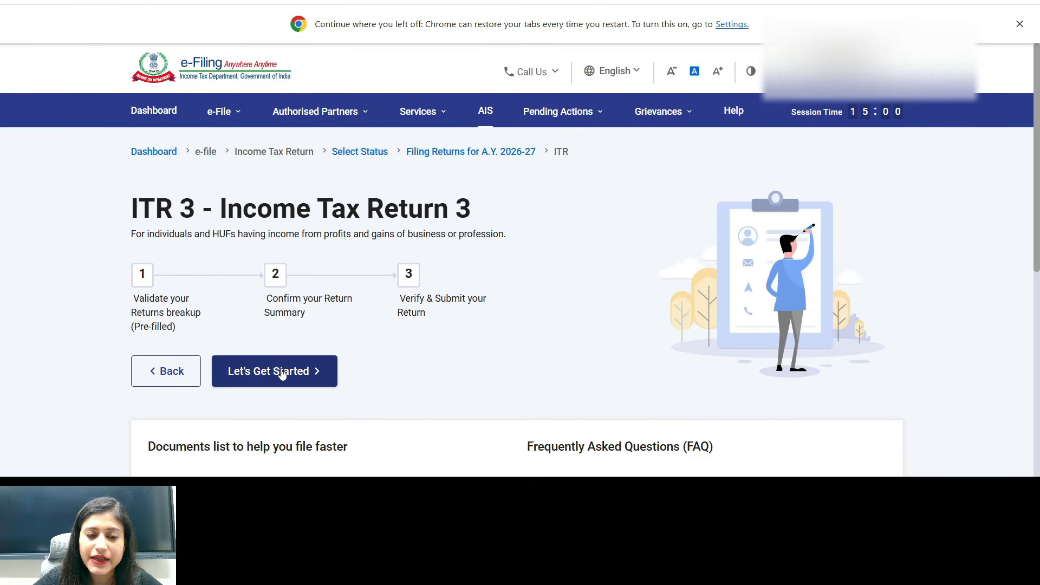
left_click(282, 373)
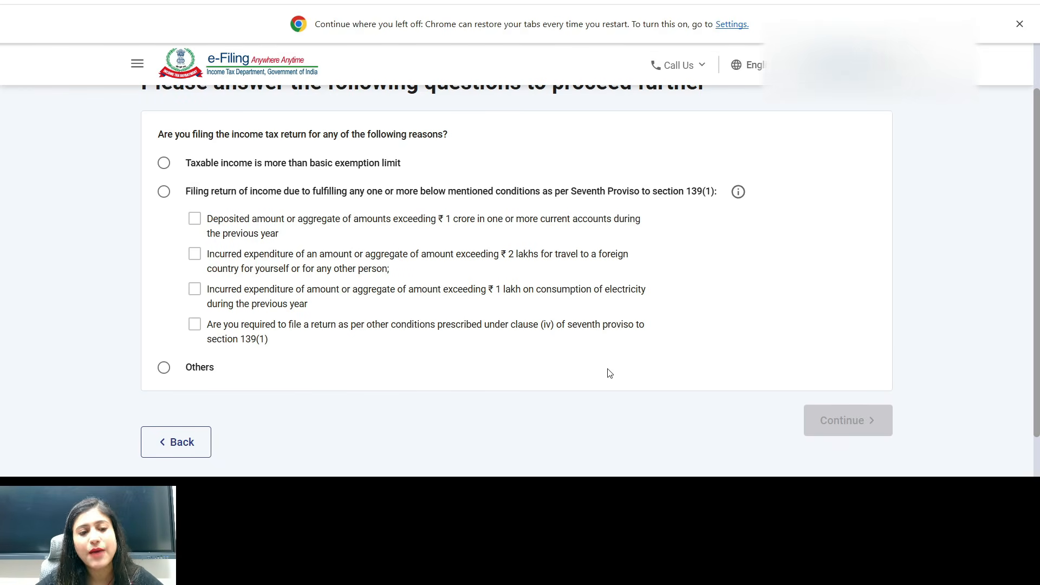
left_click(164, 370)
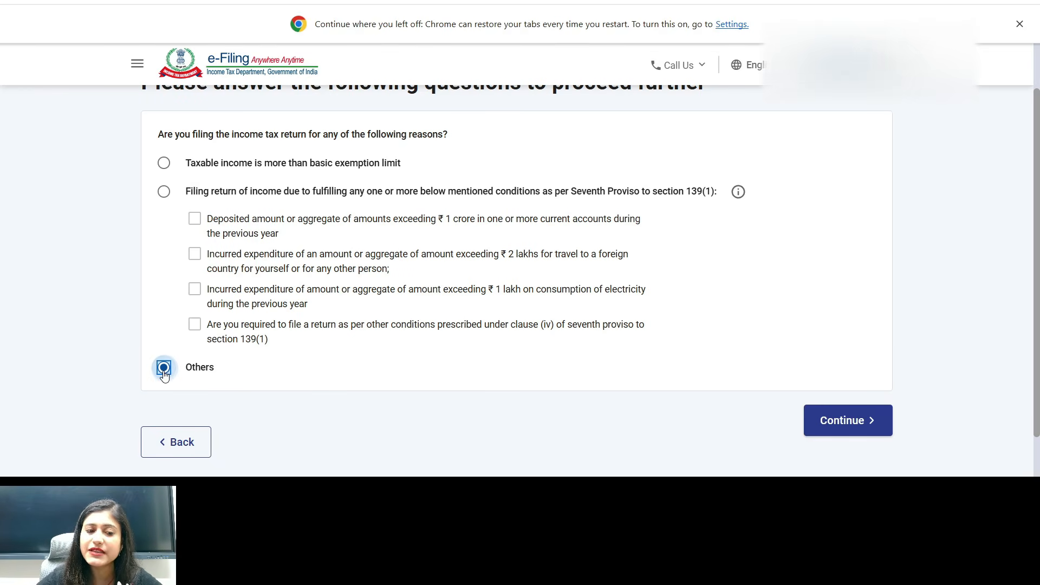
left_click(848, 421)
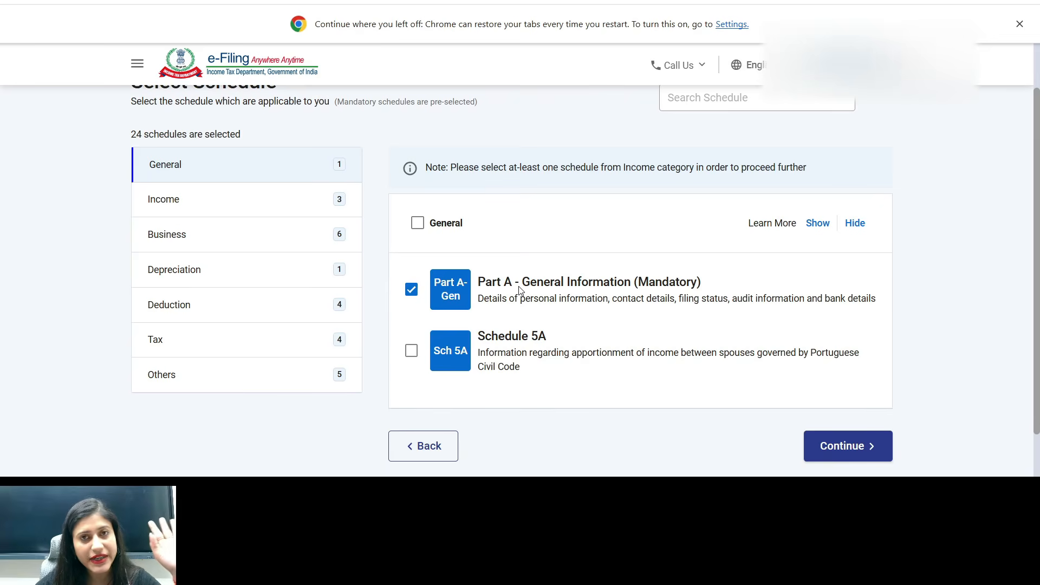
Examine the Income schedules from Salary through SPI to judge which ones apply to the return.
left_click(212, 210)
scroll(897, 393, "down", 1)
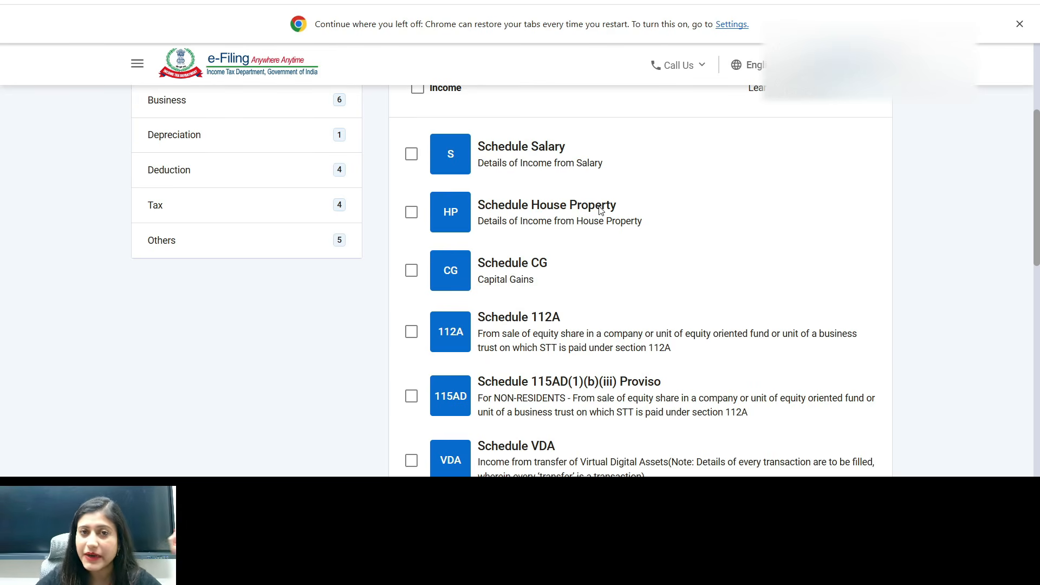
left_click_drag(498, 269, 576, 272)
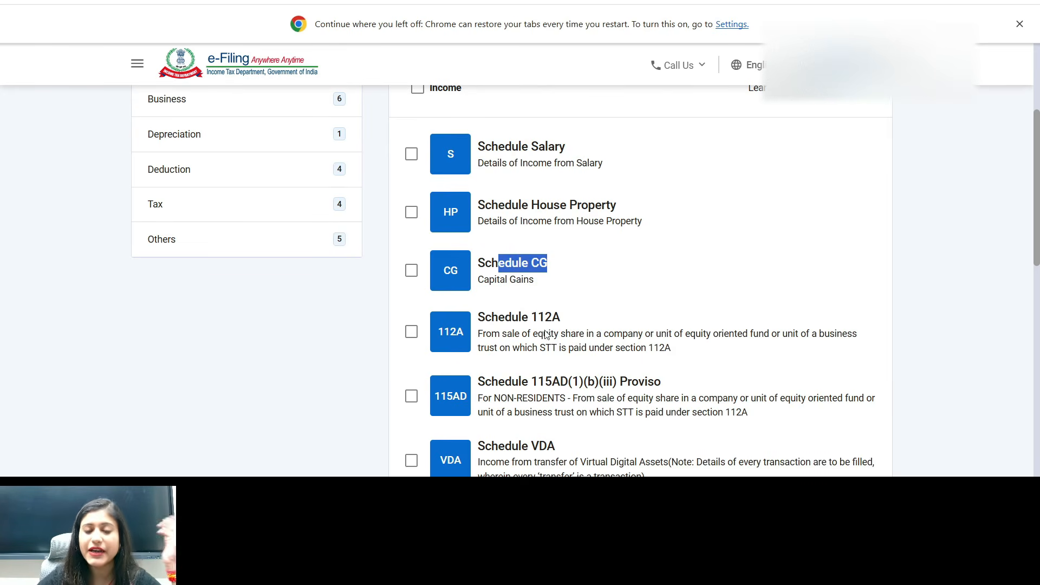
scroll(556, 306, "down", 1)
left_click_drag(499, 253, 573, 254)
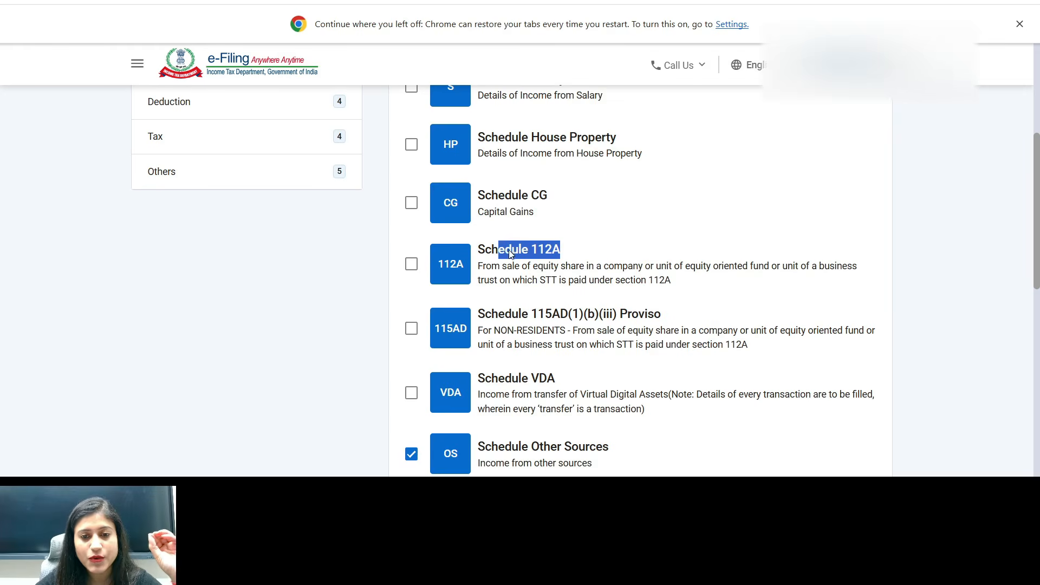
left_click_drag(479, 255, 571, 258)
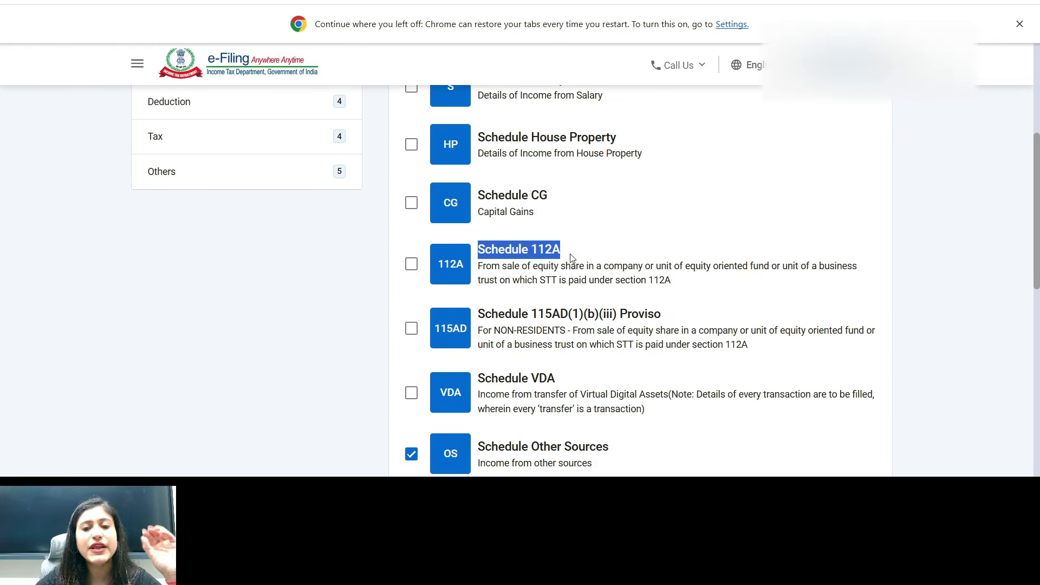
scroll(570, 264, "down", 1)
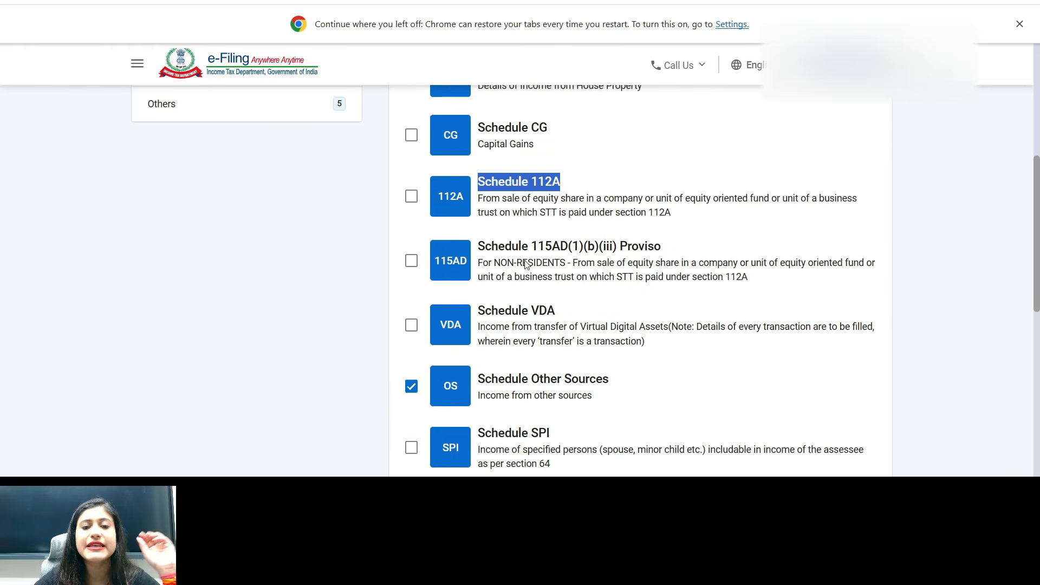
left_click_drag(492, 248, 672, 242)
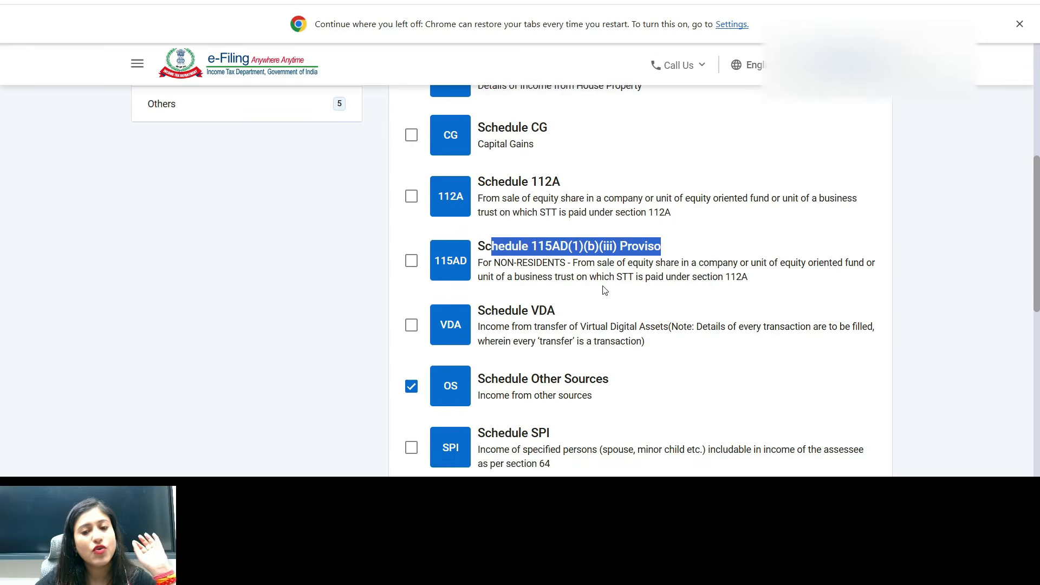
scroll(601, 291, "down", 2)
left_click_drag(484, 176, 567, 180)
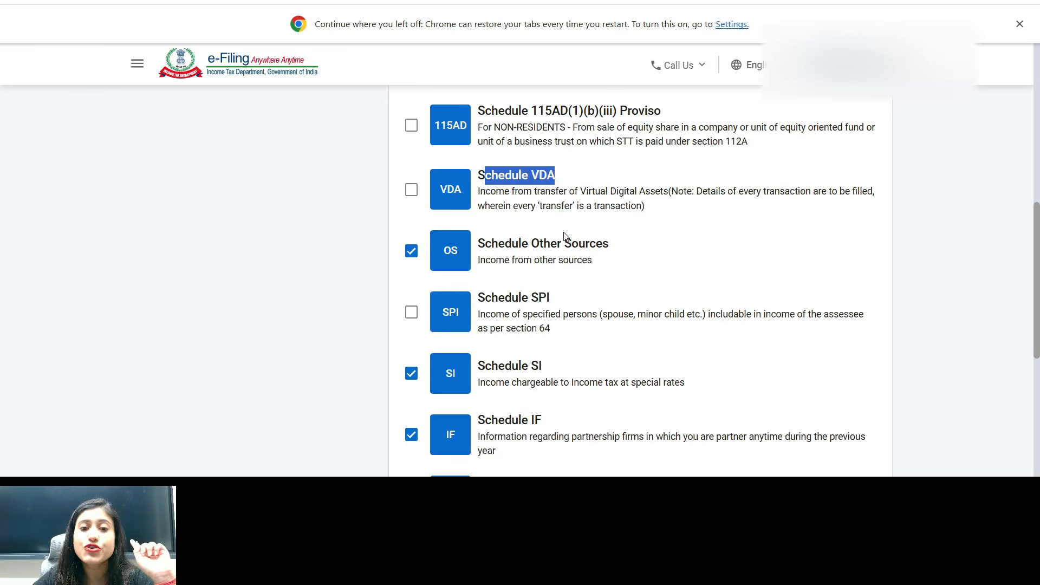
left_click_drag(507, 243, 659, 251)
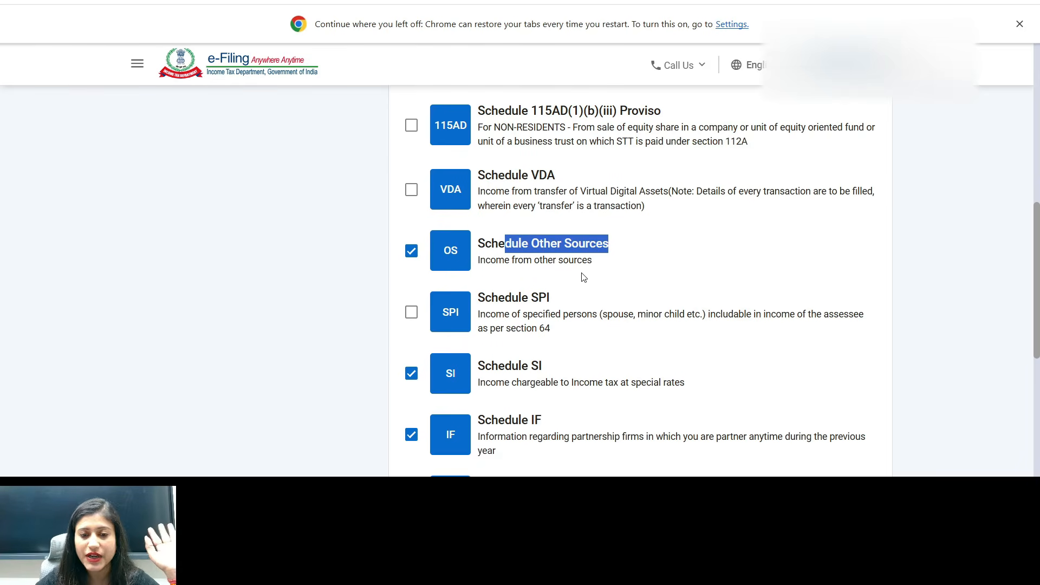
scroll(584, 277, "down", 1)
left_click_drag(512, 232, 595, 252)
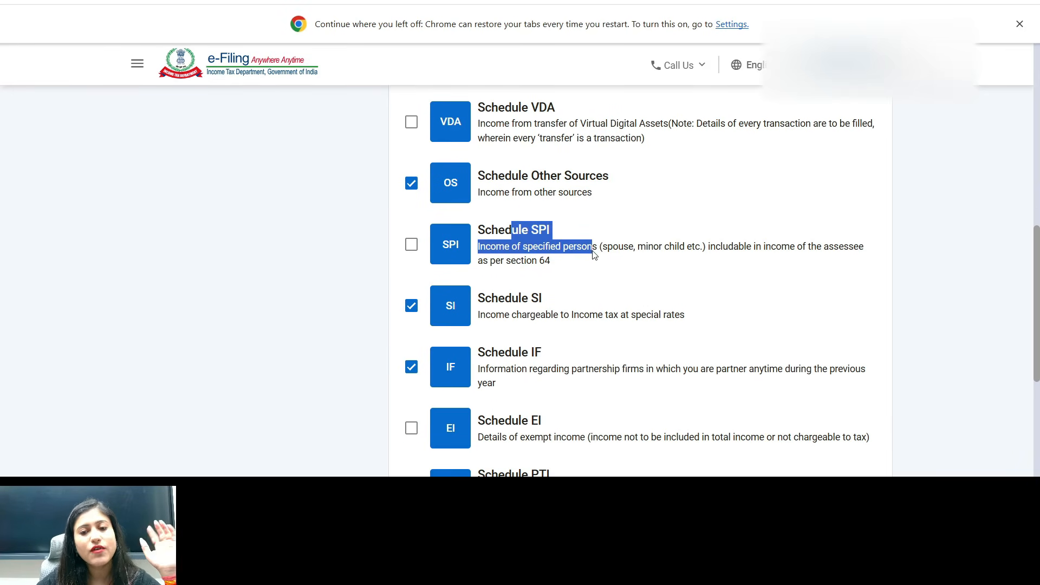
Deselect Schedule SI and Schedule IF in the Income schedules.
left_click_drag(498, 299, 589, 299)
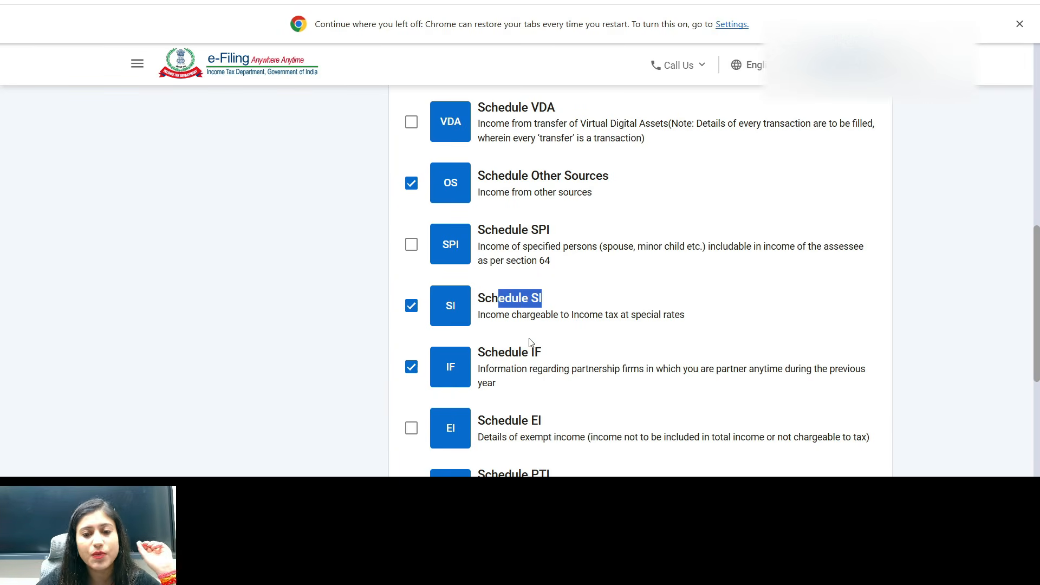
left_click_drag(499, 352, 547, 352)
scroll(588, 354, "down", 3)
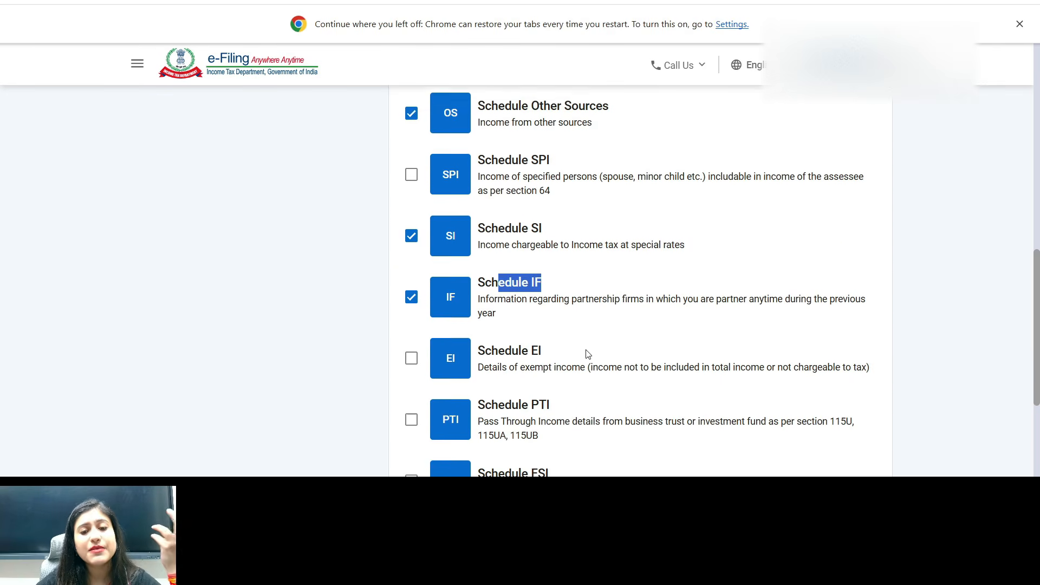
left_click(411, 170)
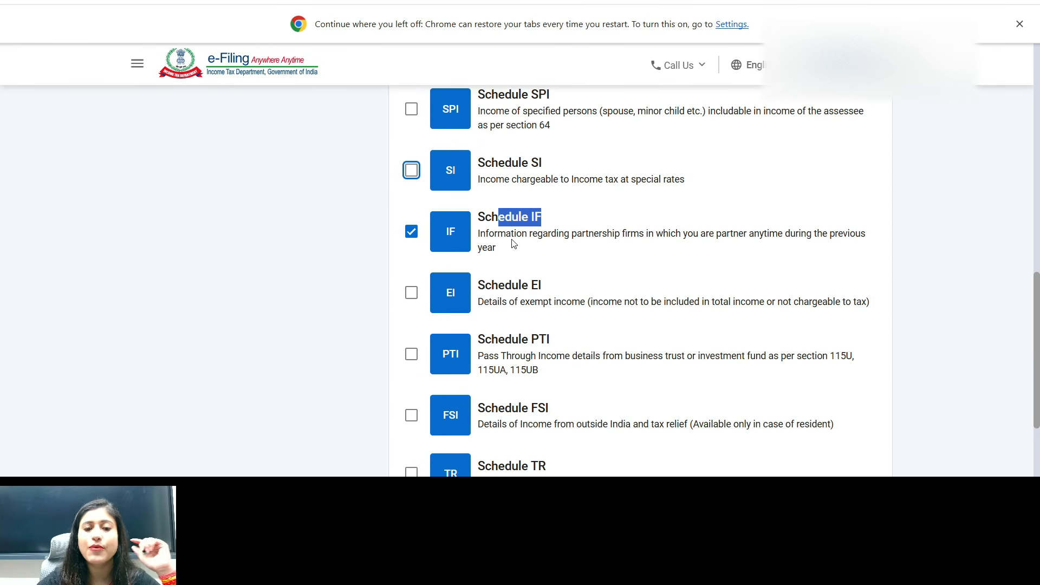
left_click(410, 235)
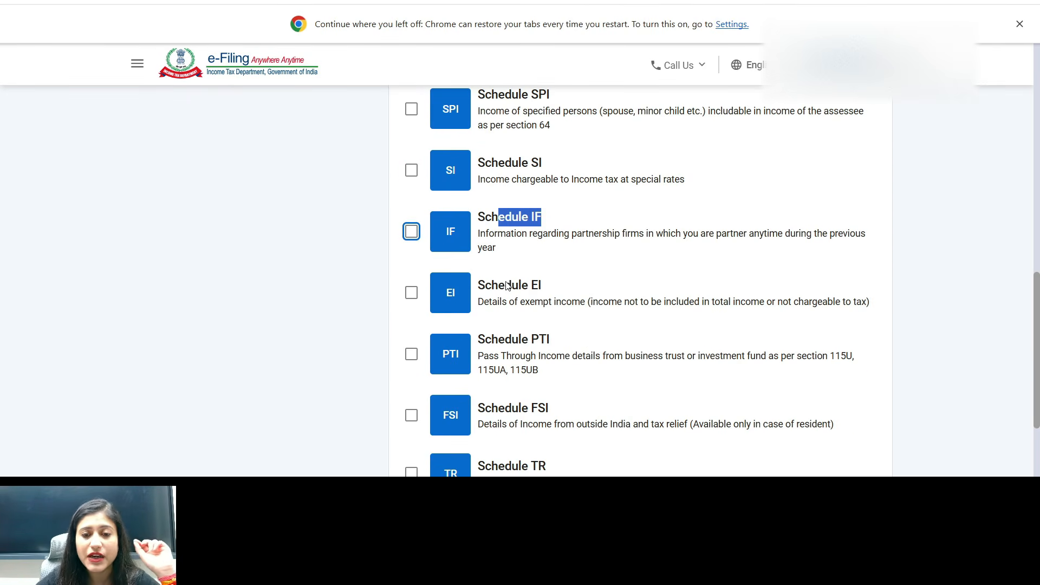
Review the remaining Income schedules EI, PTI, FSI and TR for applicability.
left_click_drag(506, 285, 607, 311)
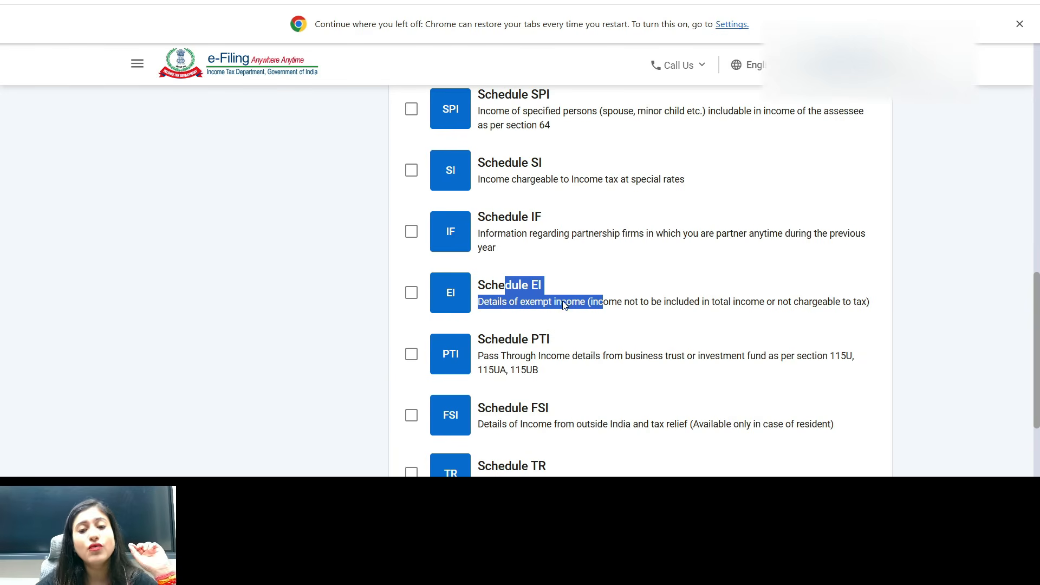
scroll(572, 316, "down", 1)
left_click_drag(498, 295, 632, 297)
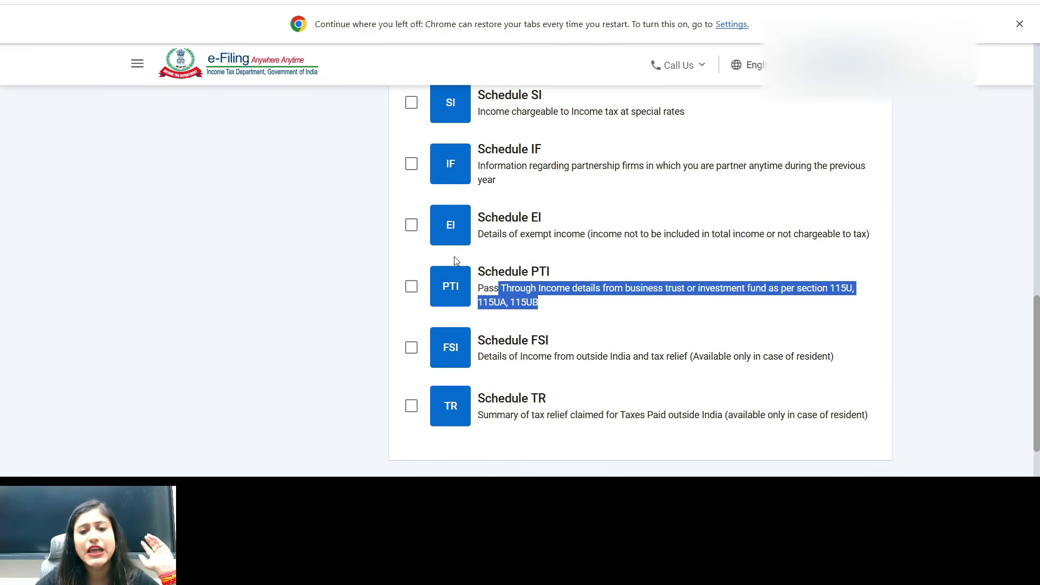
left_click_drag(492, 271, 573, 278)
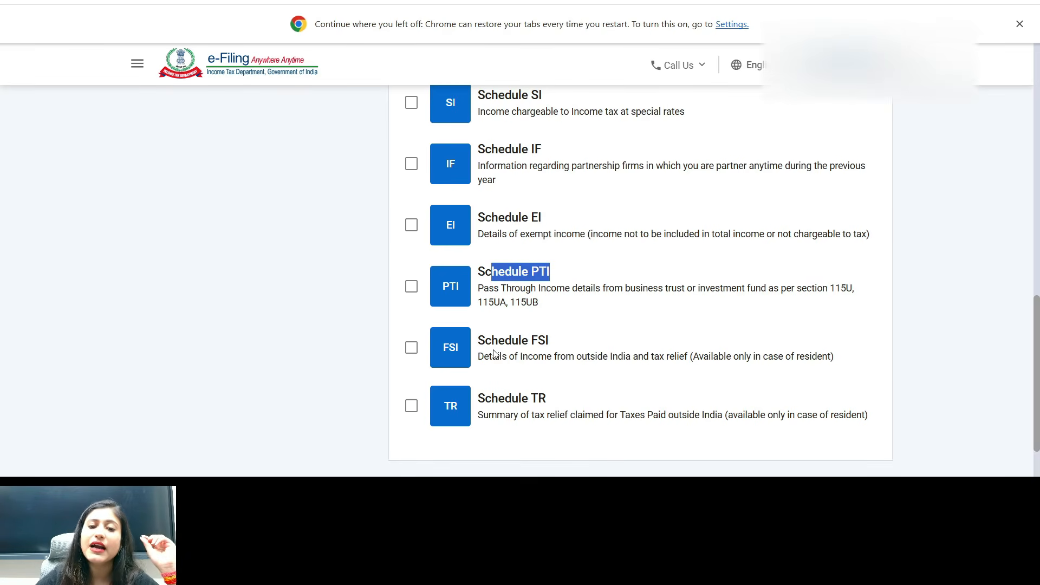
left_click_drag(491, 341, 549, 341)
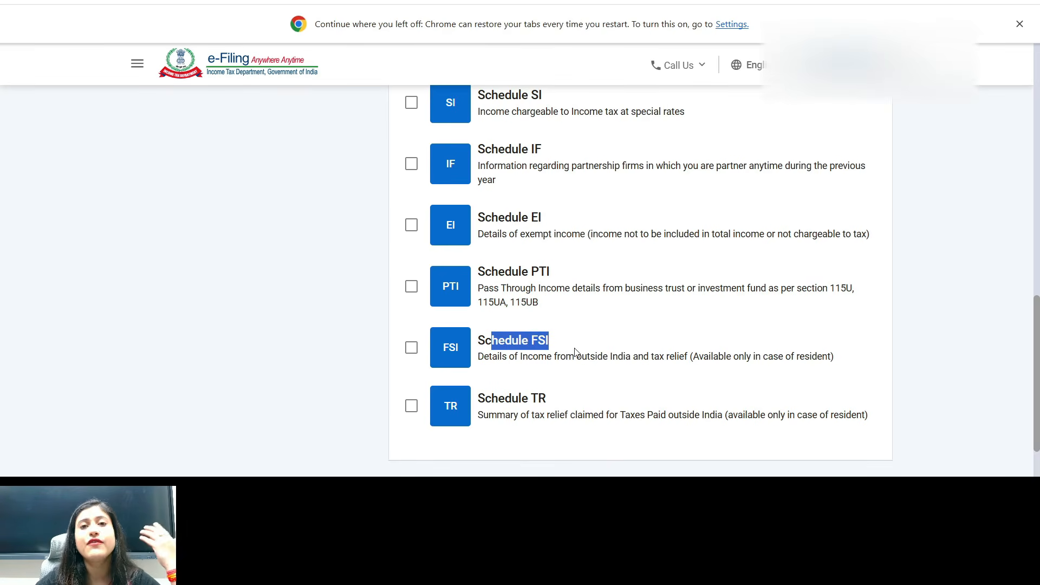
left_click_drag(519, 399, 578, 416)
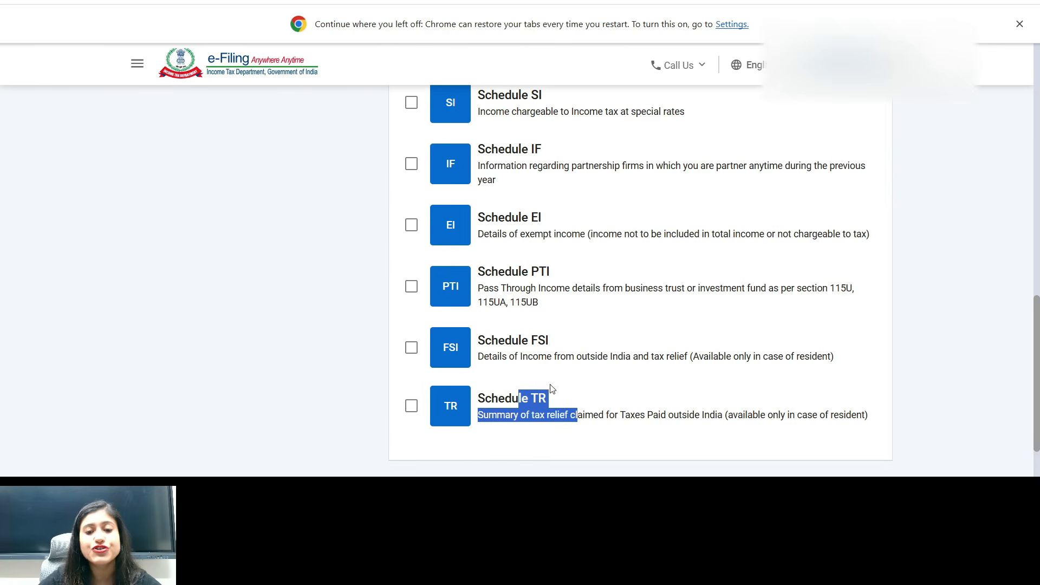
Review the Business schedules, including Balance Sheet, Trading Account, P & L and Schedule BP.
scroll(545, 366, "up", 10)
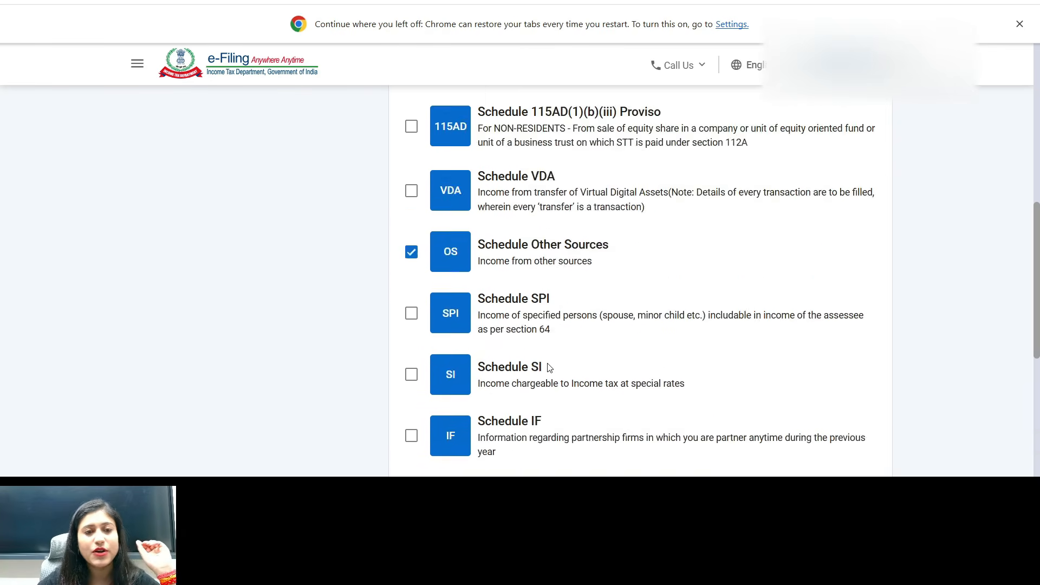
left_click(251, 176)
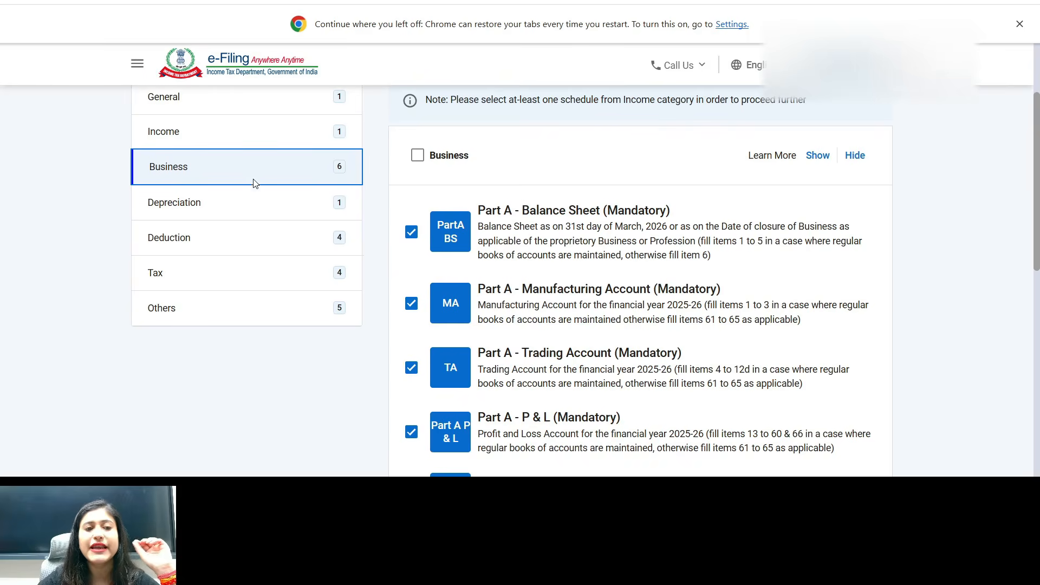
scroll(562, 242, "down", 1)
scroll(575, 222, "down", 1)
scroll(566, 150, "up", 1)
scroll(564, 218, "down", 8)
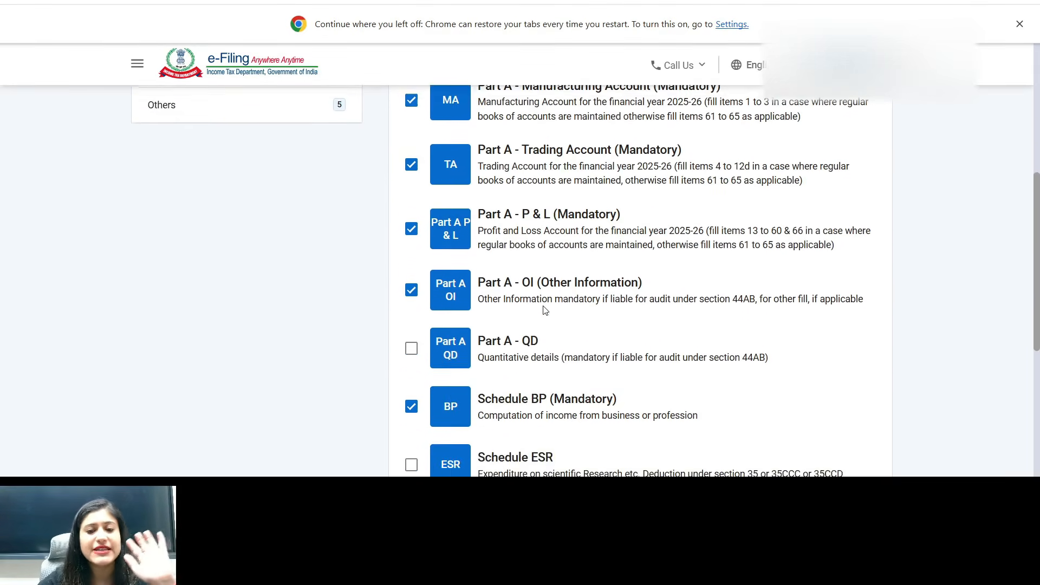
scroll(542, 307, "up", 8)
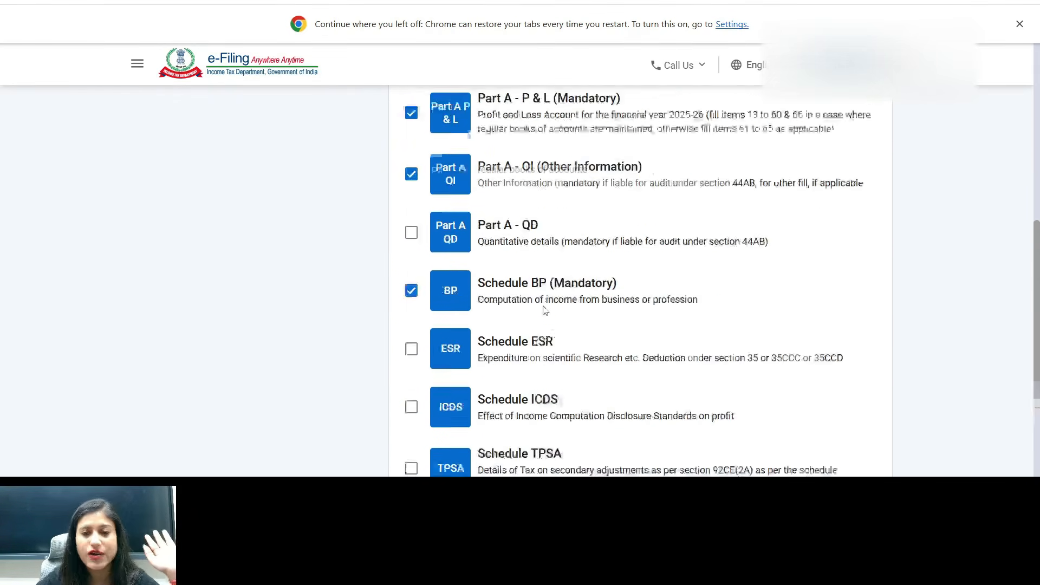
Deselect Schedule UD for unabsorbed depreciation in the Depreciation schedules.
left_click(248, 211)
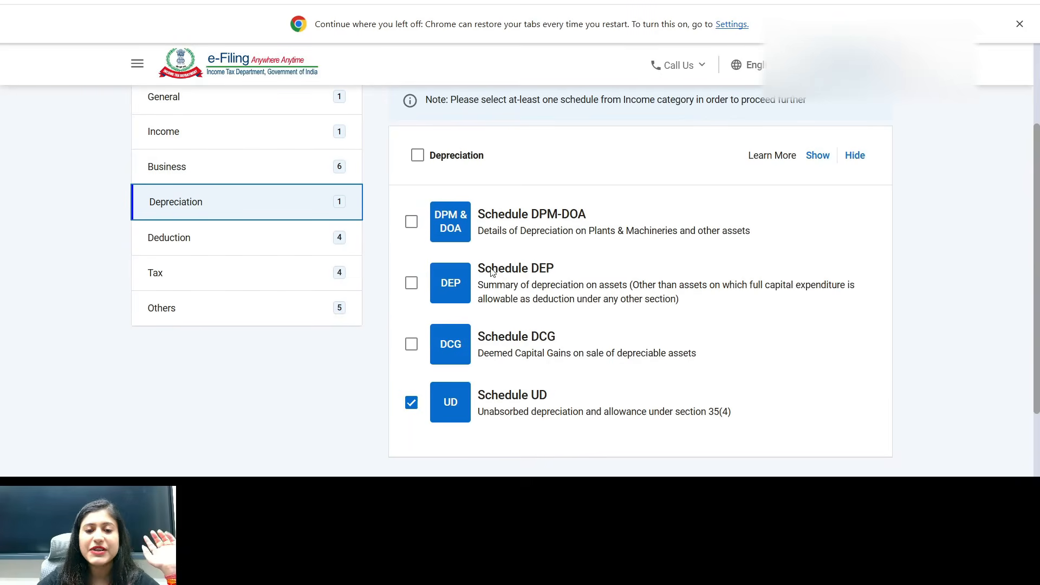
left_click_drag(530, 397, 632, 423)
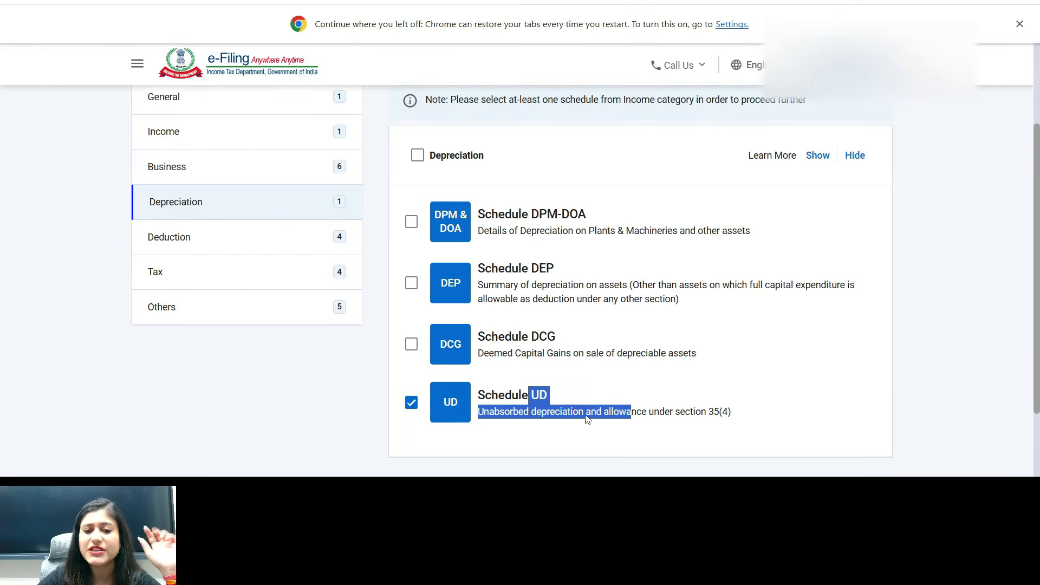
left_click(411, 403)
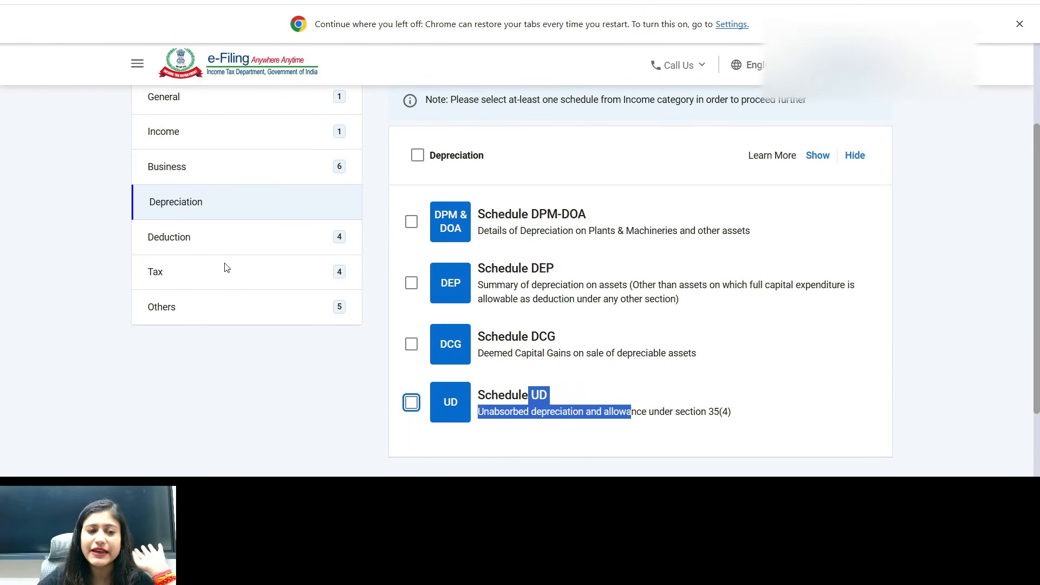
In the Deduction schedules, deselect 80-IA, 80-IB and 80-IE and check the rest of the list through Schedule VI-A.
left_click(244, 236)
scroll(670, 265, "down", 1)
scroll(669, 265, "down", 4)
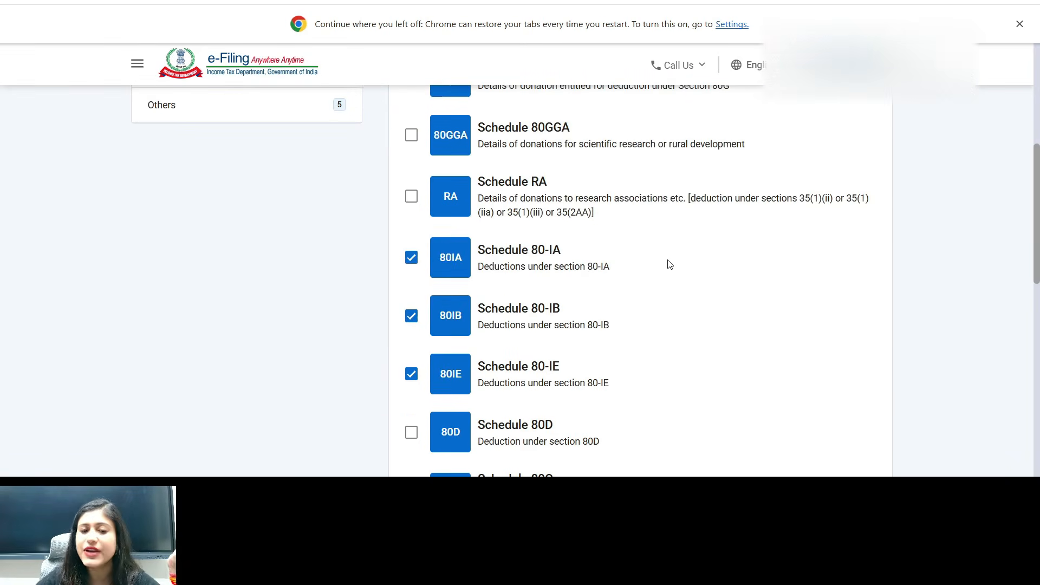
left_click(410, 193)
left_click(411, 250)
left_click(411, 308)
scroll(739, 226, "down", 6)
scroll(739, 227, "down", 4)
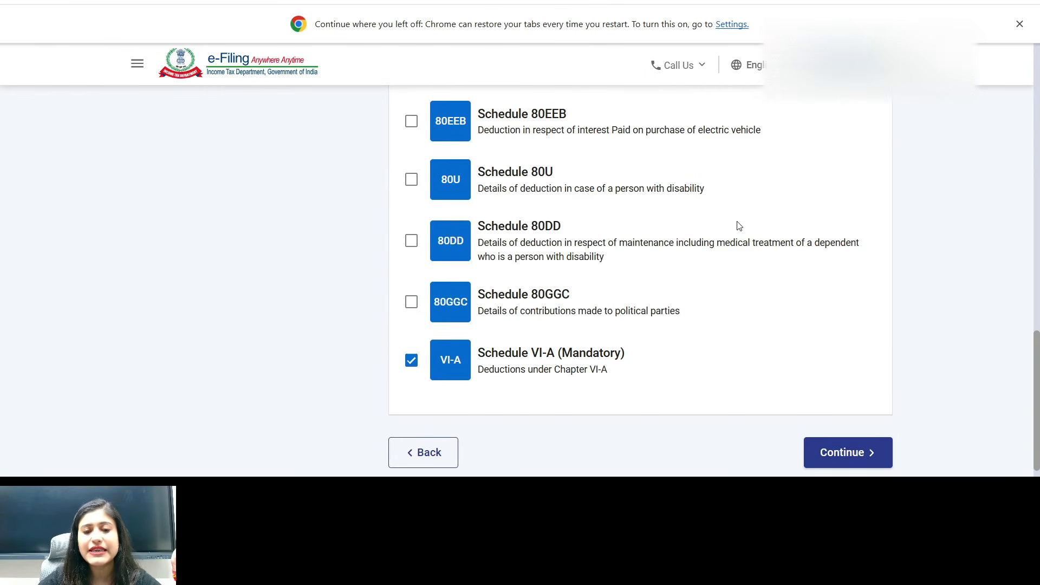
left_click_drag(506, 354, 645, 370)
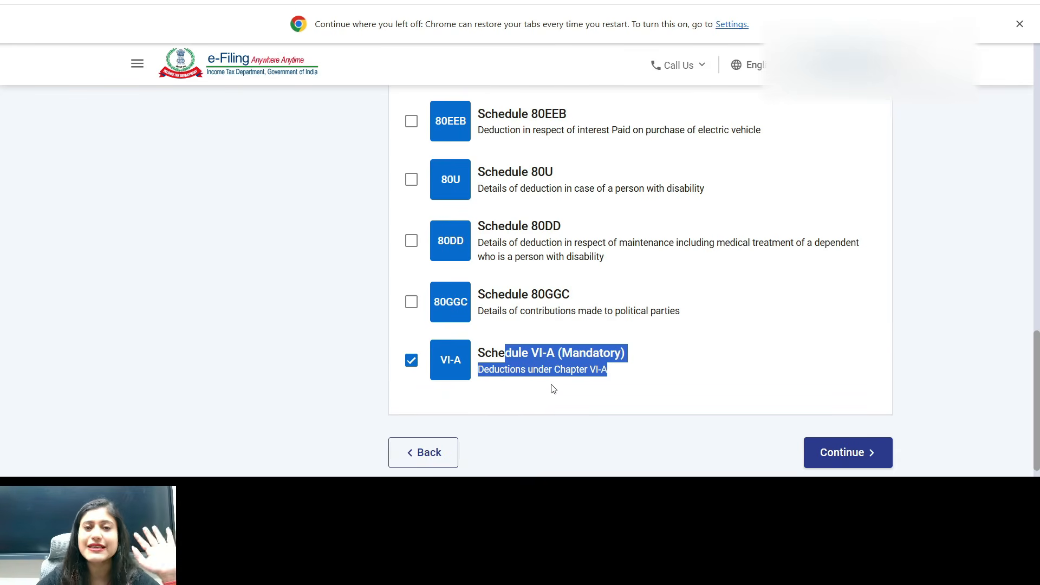
In the Tax schedules, deselect the schedule for tax deferred on ESOP.
scroll(552, 379, "up", 15)
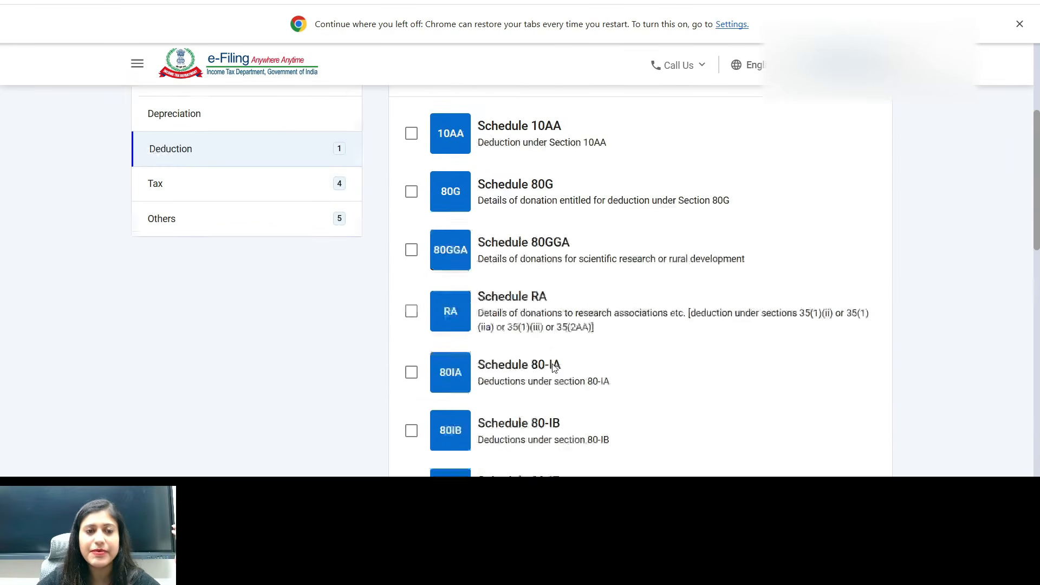
scroll(554, 368, "up", 3)
left_click(269, 356)
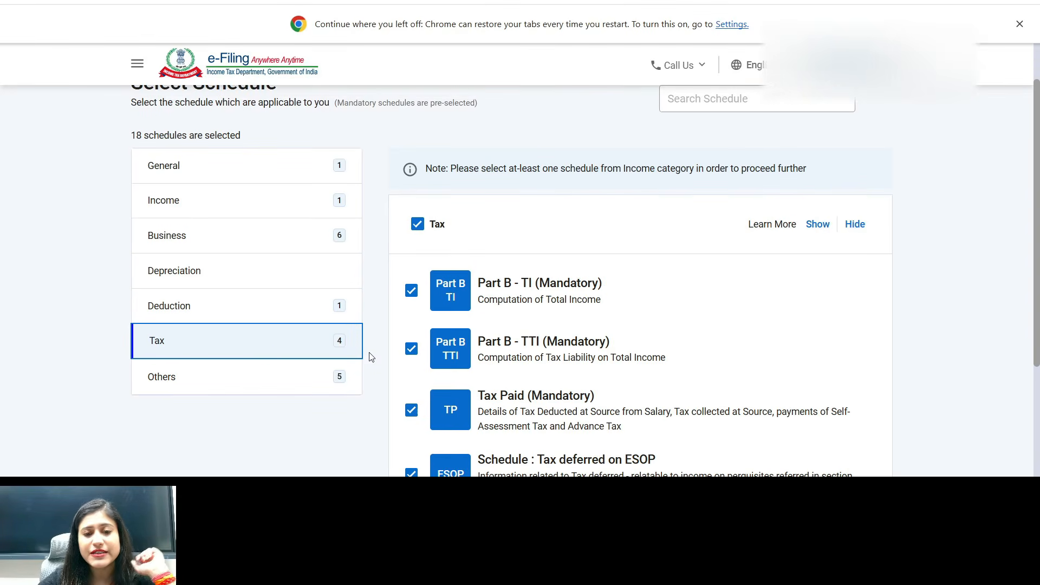
scroll(490, 357, "down", 2)
scroll(489, 357, "down", 1)
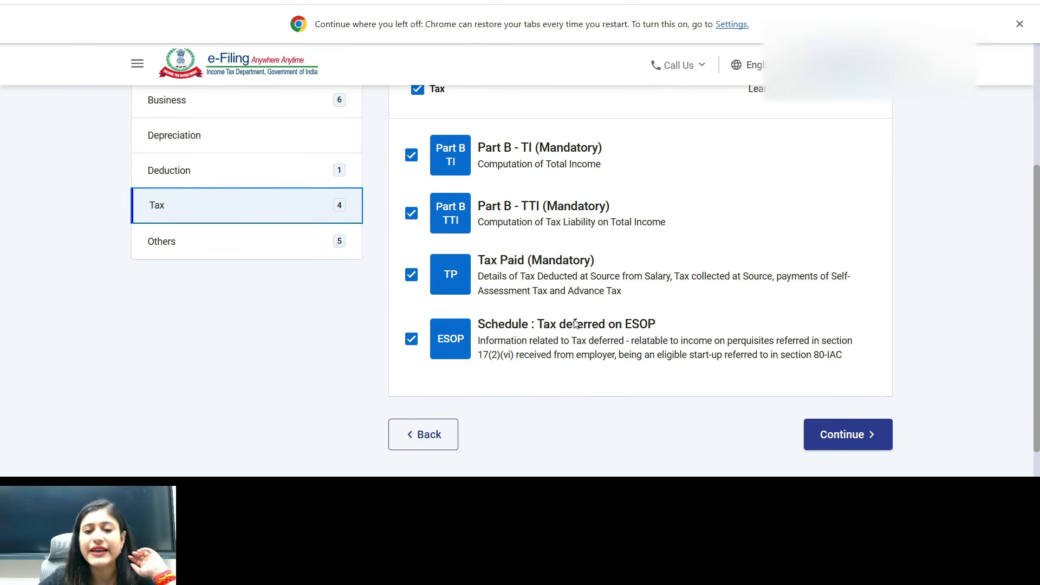
left_click_drag(578, 324, 683, 332)
left_click(410, 339)
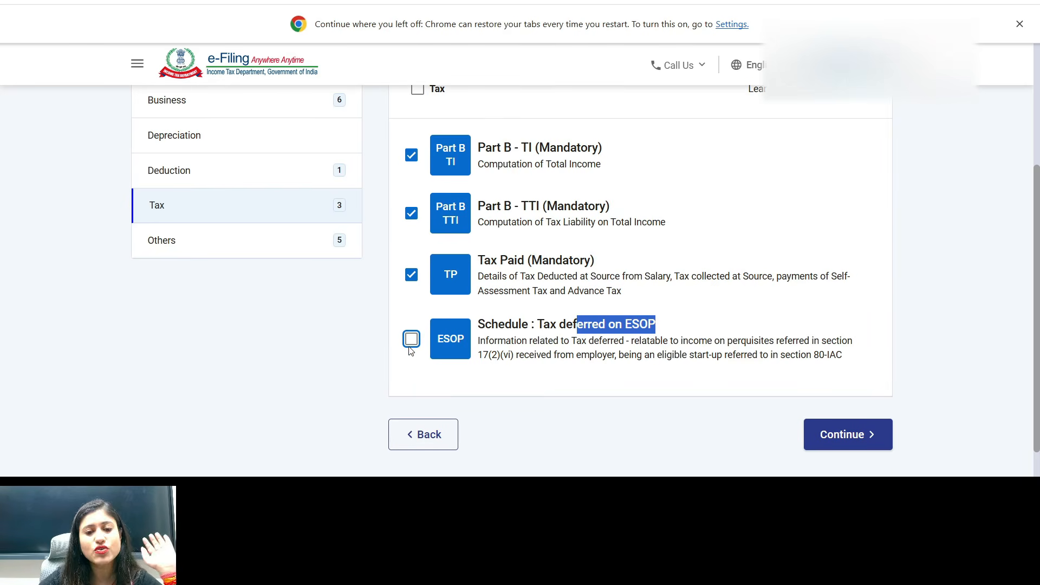
In the Others schedules, deselect AMT and AMTC, and check the rest of the list from CYLA, BFLA and CFL through FA and AL.
left_click(261, 249)
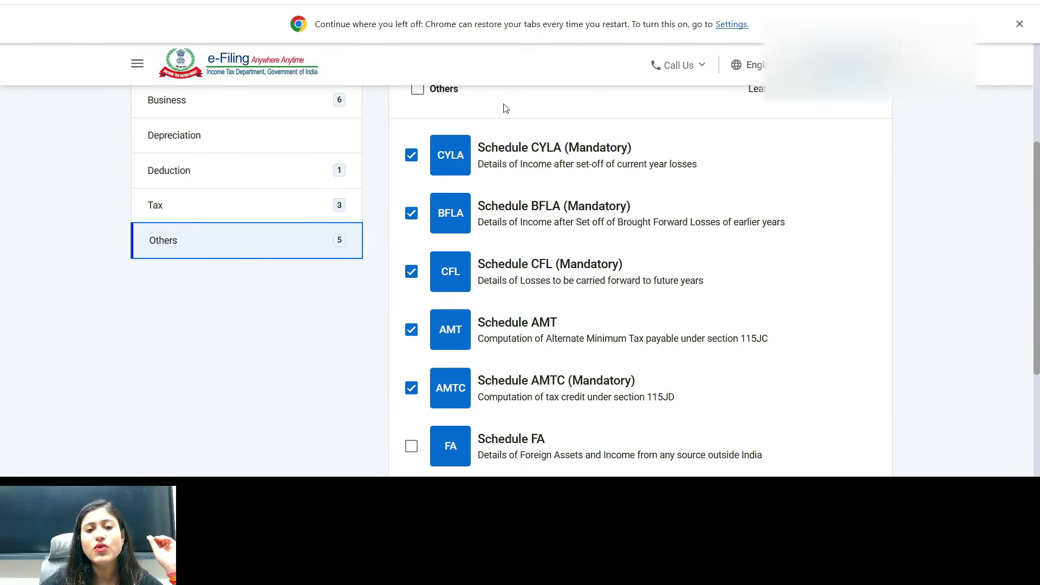
left_click_drag(484, 147, 611, 156)
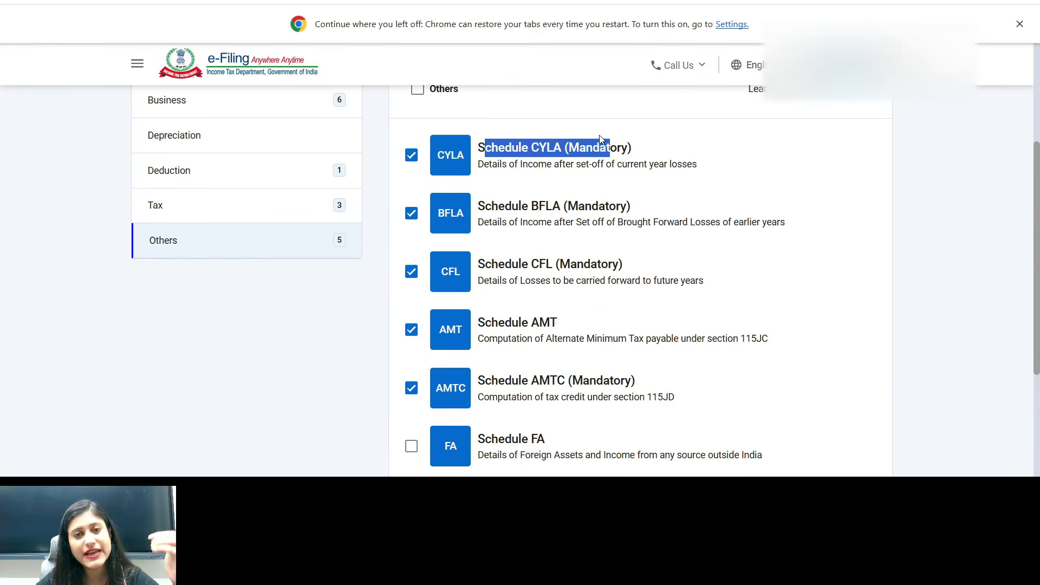
left_click_drag(491, 207, 635, 214)
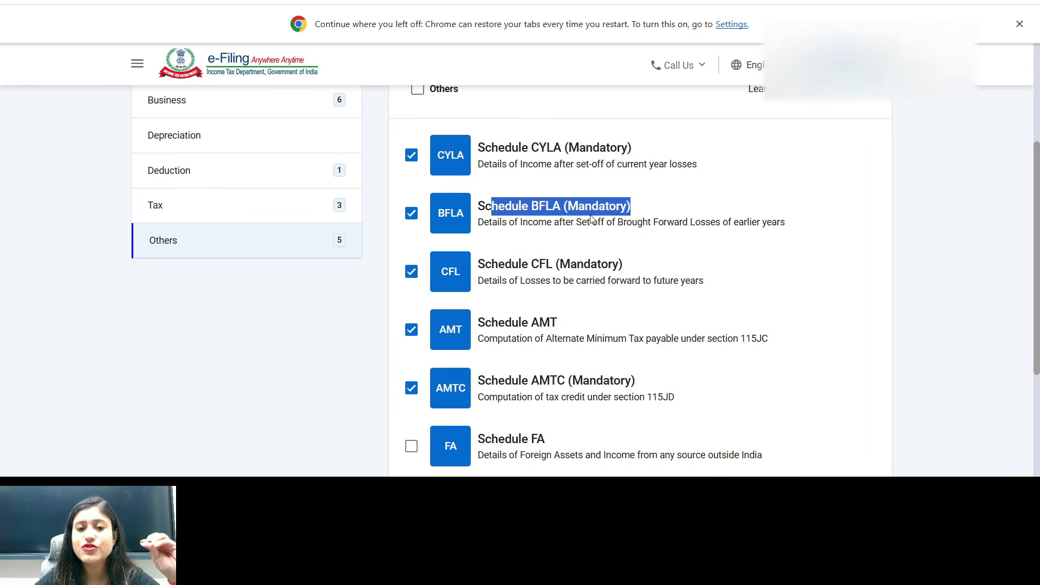
left_click(496, 264)
left_click_drag(496, 264, 626, 283)
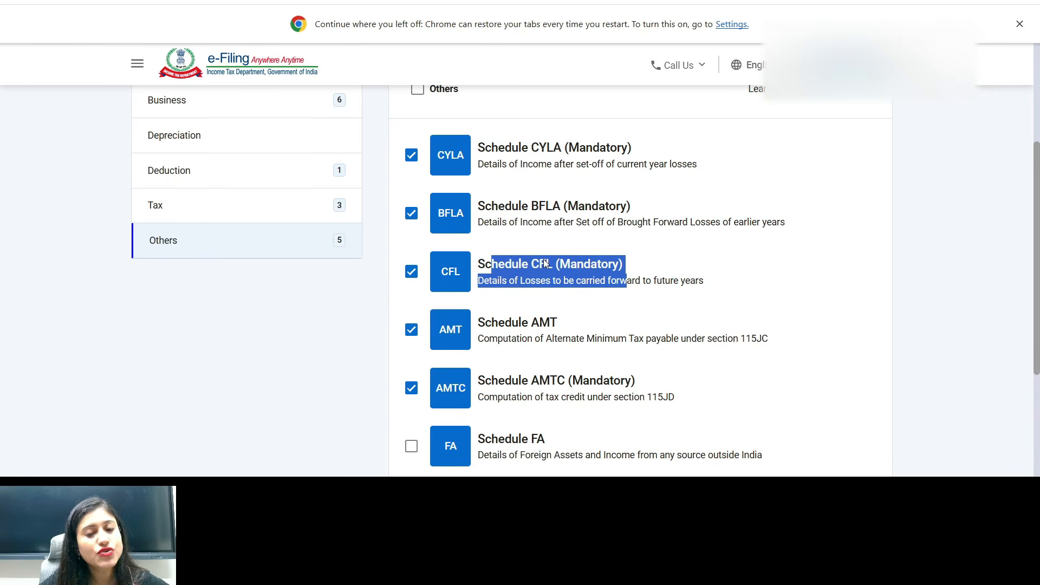
scroll(557, 298, "down", 2)
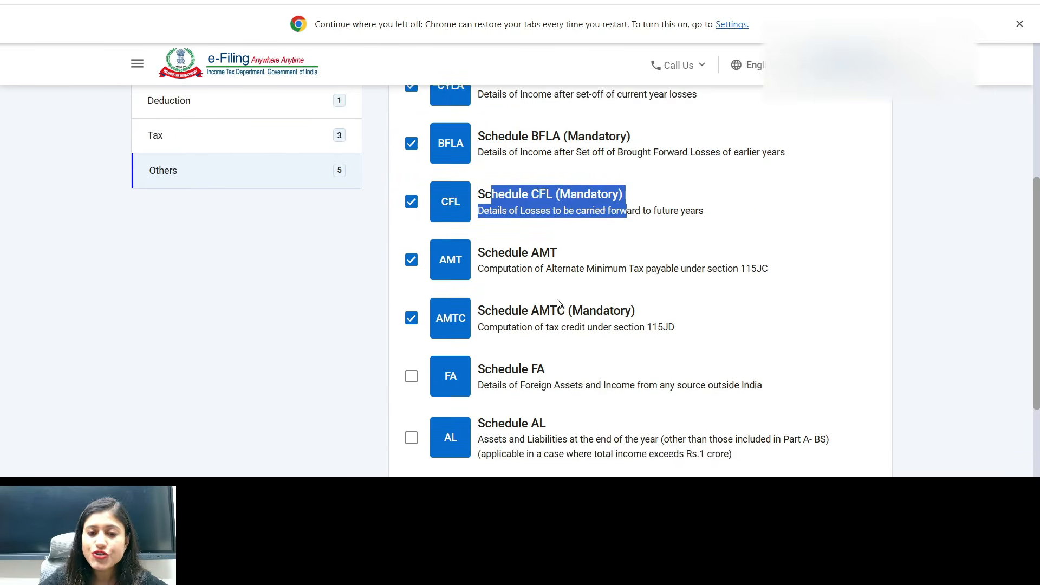
left_click(411, 194)
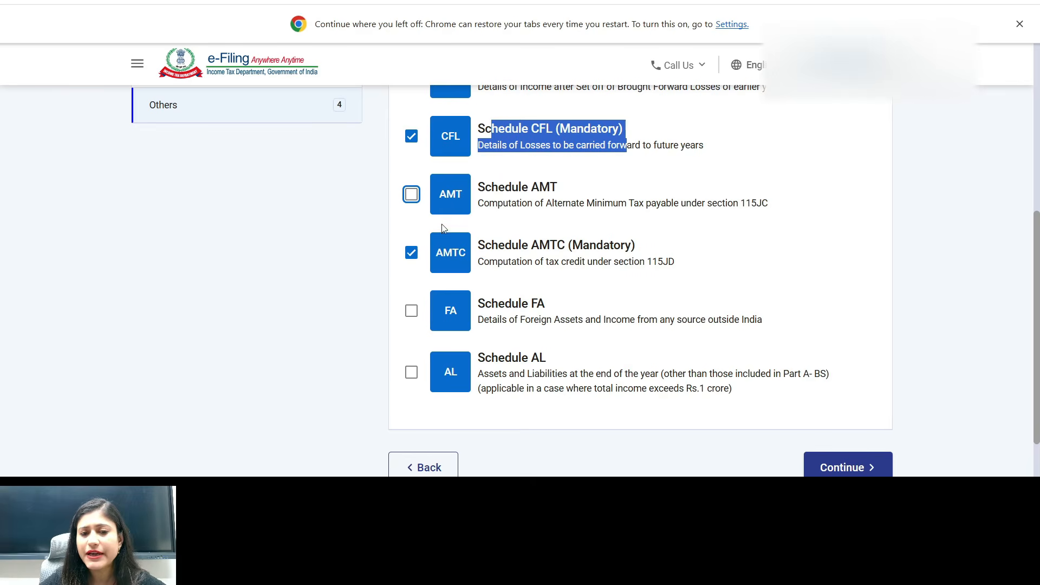
left_click(411, 253)
scroll(515, 255, "down", 1)
left_click_drag(505, 242, 608, 244)
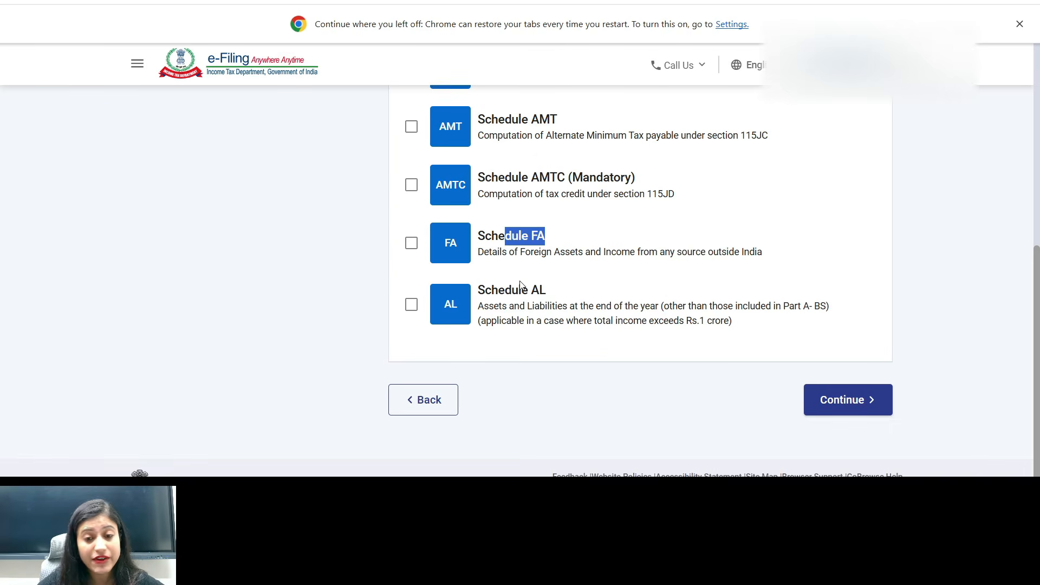
left_click_drag(508, 294, 761, 326)
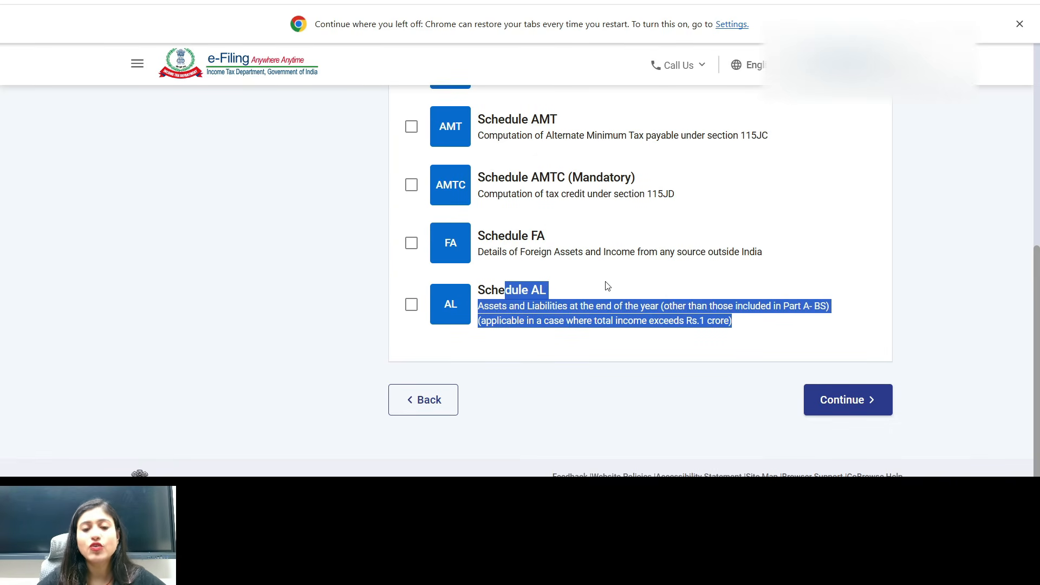
scroll(558, 287, "up", 1)
scroll(558, 287, "up", 2)
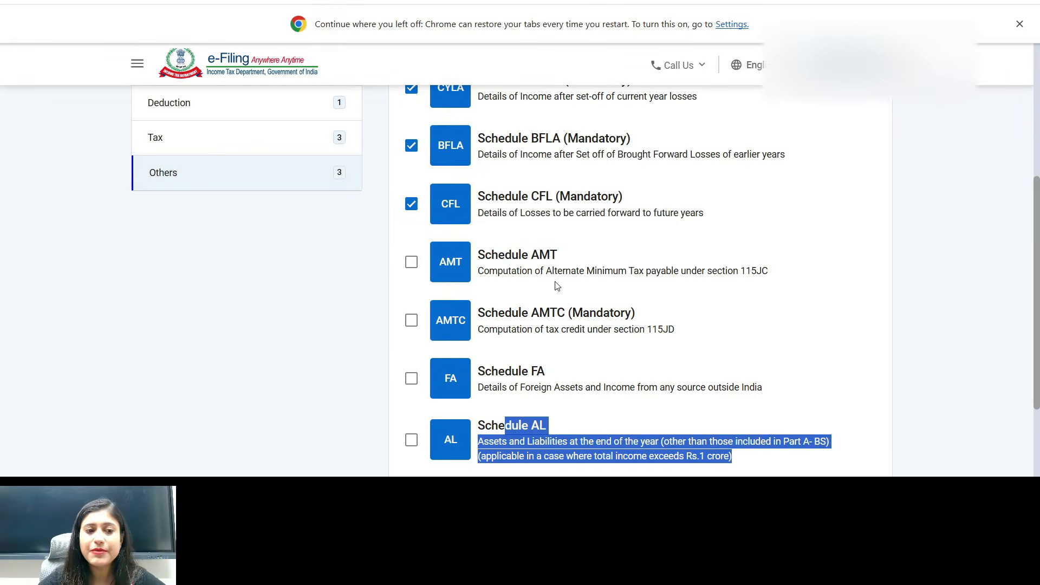
scroll(558, 287, "down", 3)
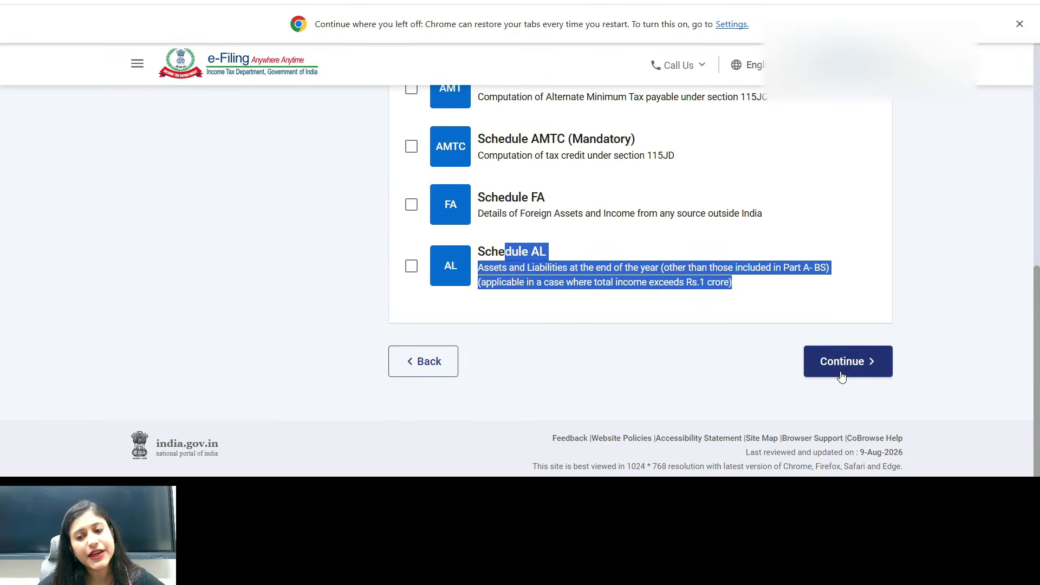
Continue with the selected schedules to the Return Summary and acknowledge the notice about pre-filled data.
left_click(841, 376)
left_click(300, 363)
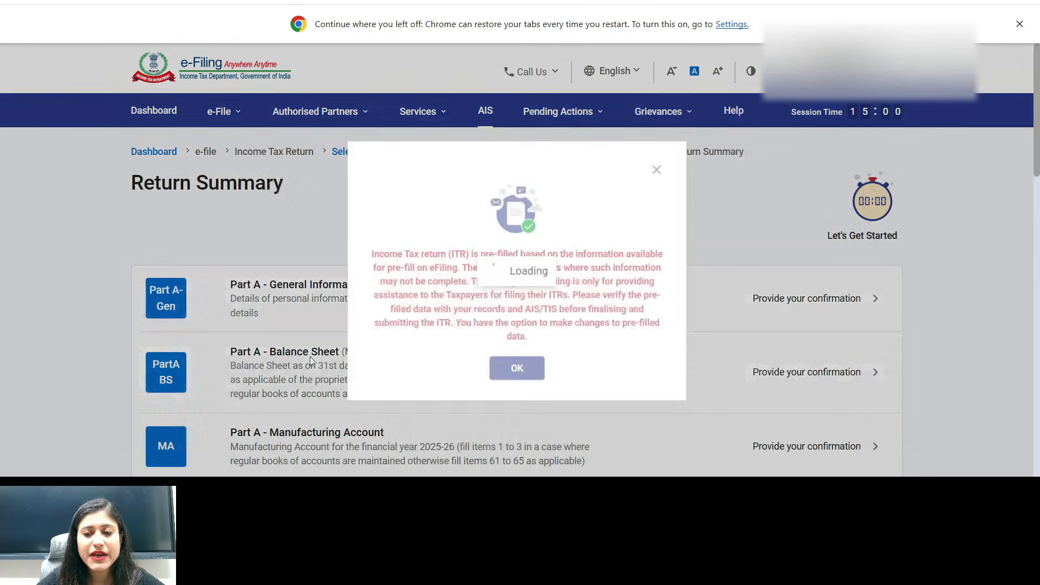
left_click(494, 373)
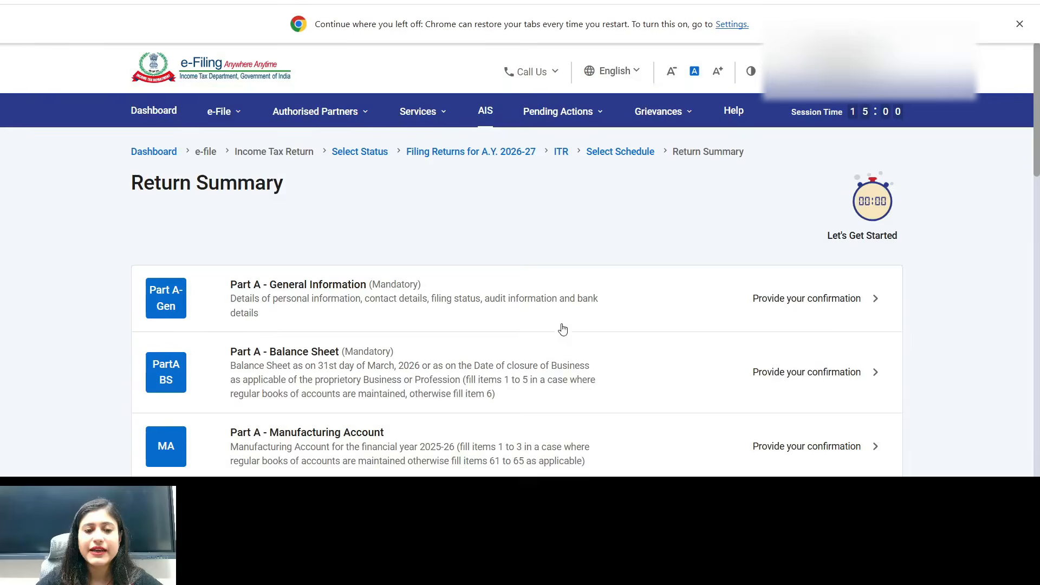
Open Part A - General Information from the Return Summary and expand its Filing Status section.
scroll(598, 293, "down", 3)
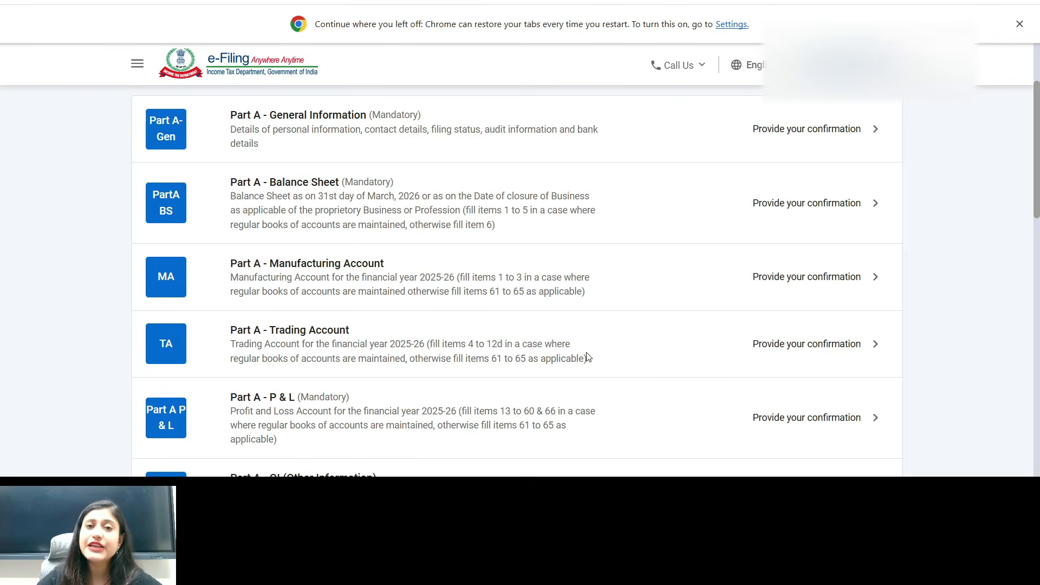
left_click(383, 134)
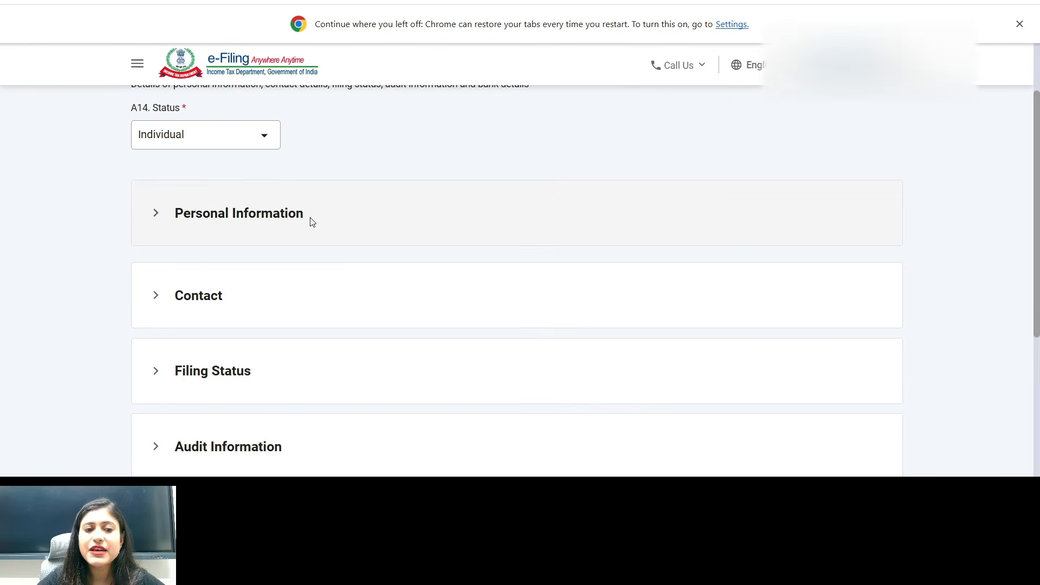
scroll(313, 222, "down", 1)
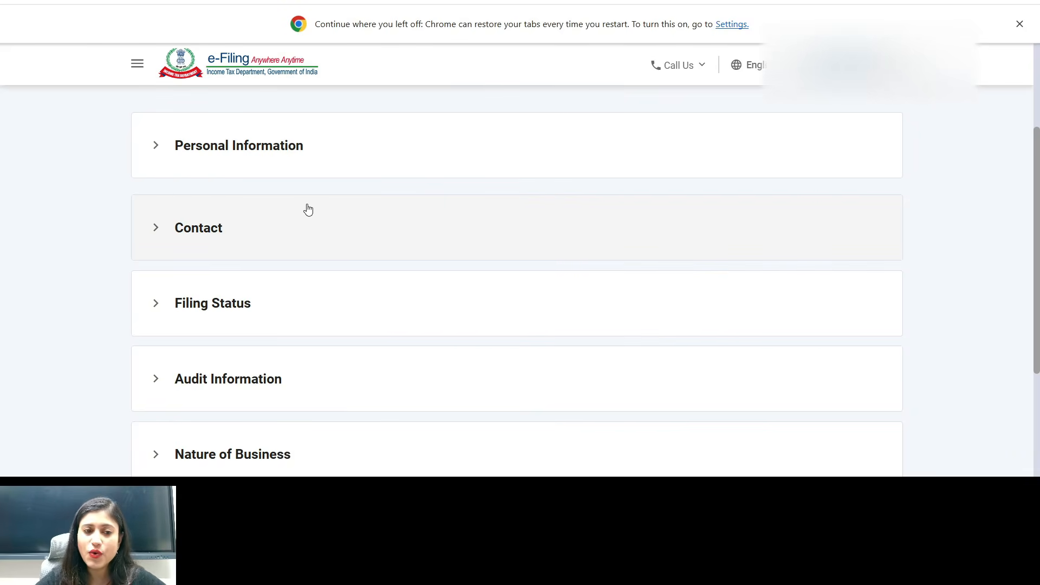
scroll(279, 233, "down", 3)
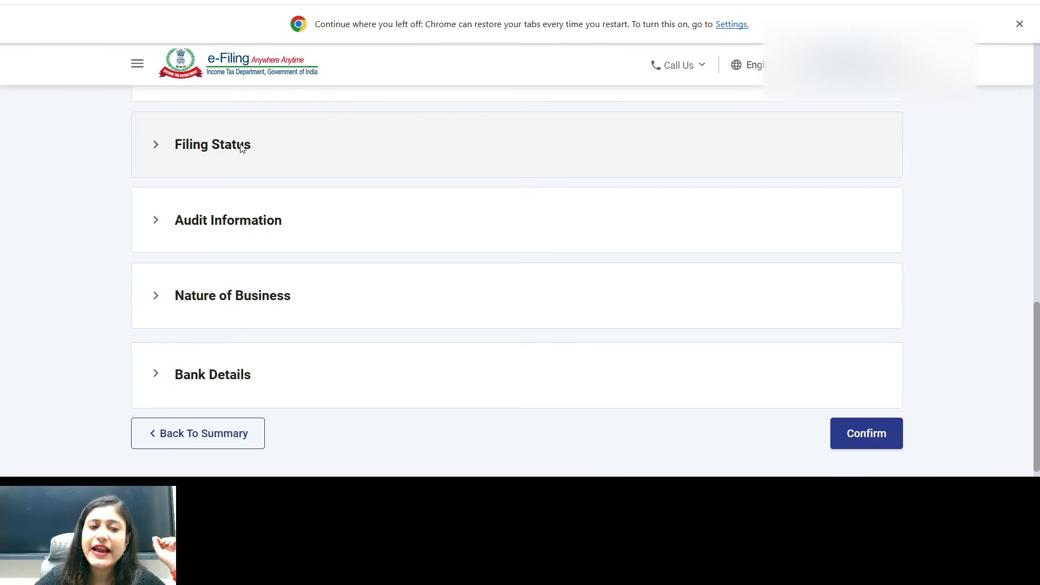
left_click(244, 144)
scroll(290, 166, "down", 1)
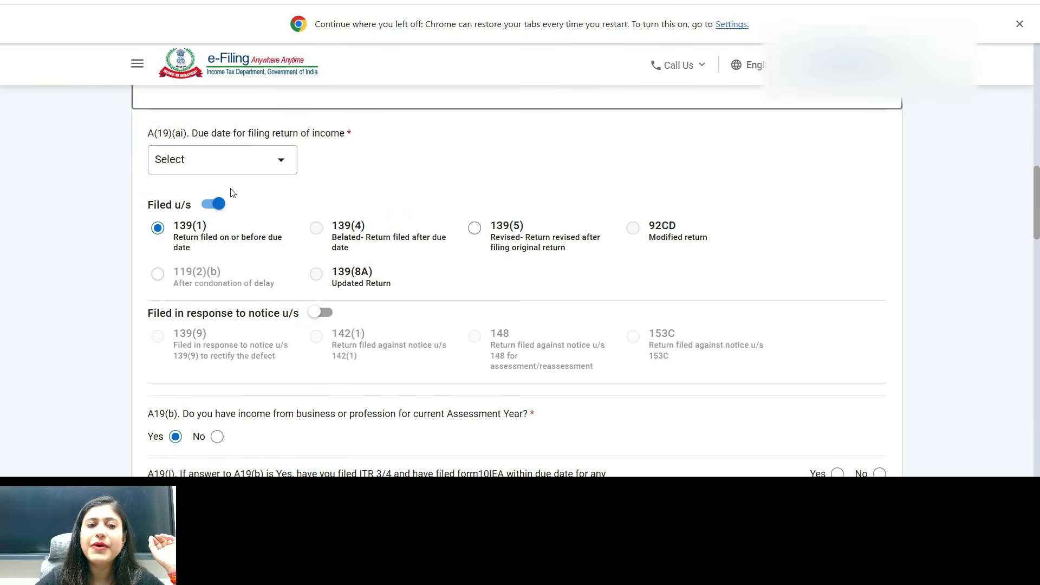
Set the due date for filing the return to 31st August and check the Filed u/s options 139(1), 139(4) and 139(5).
left_click(256, 169)
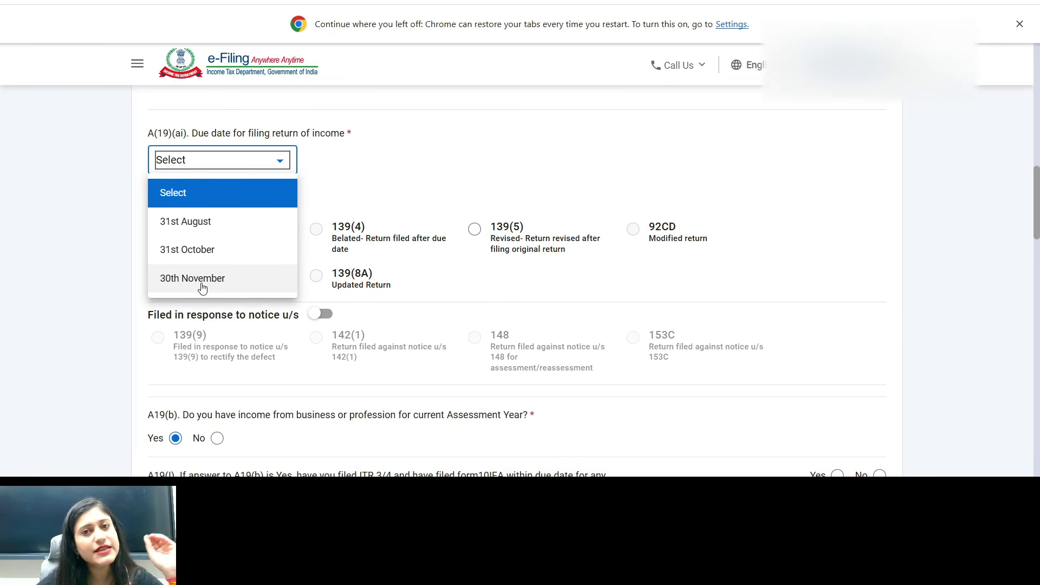
left_click(204, 222)
scroll(206, 223, "down", 1)
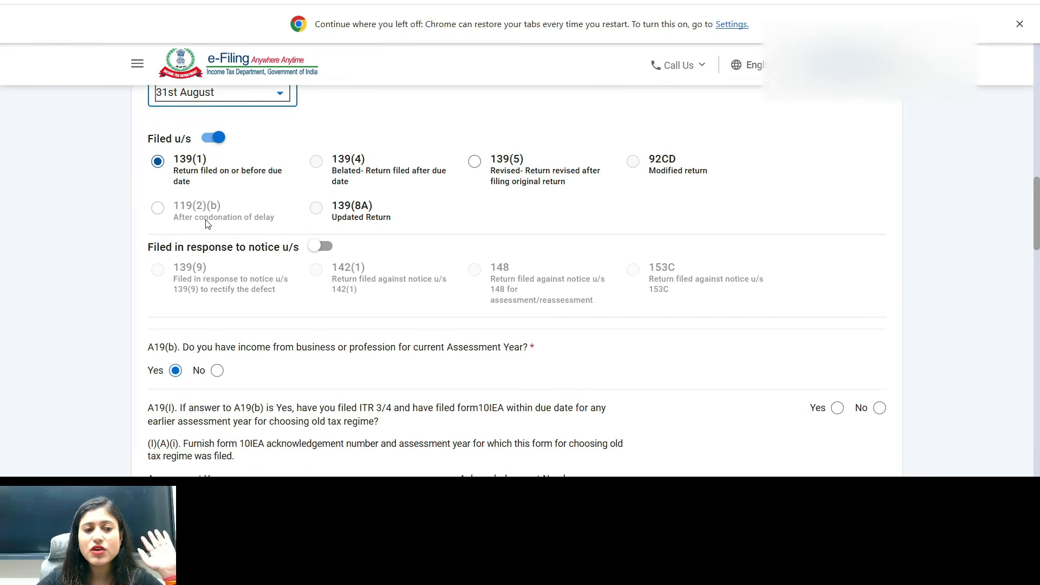
left_click_drag(187, 158, 211, 165)
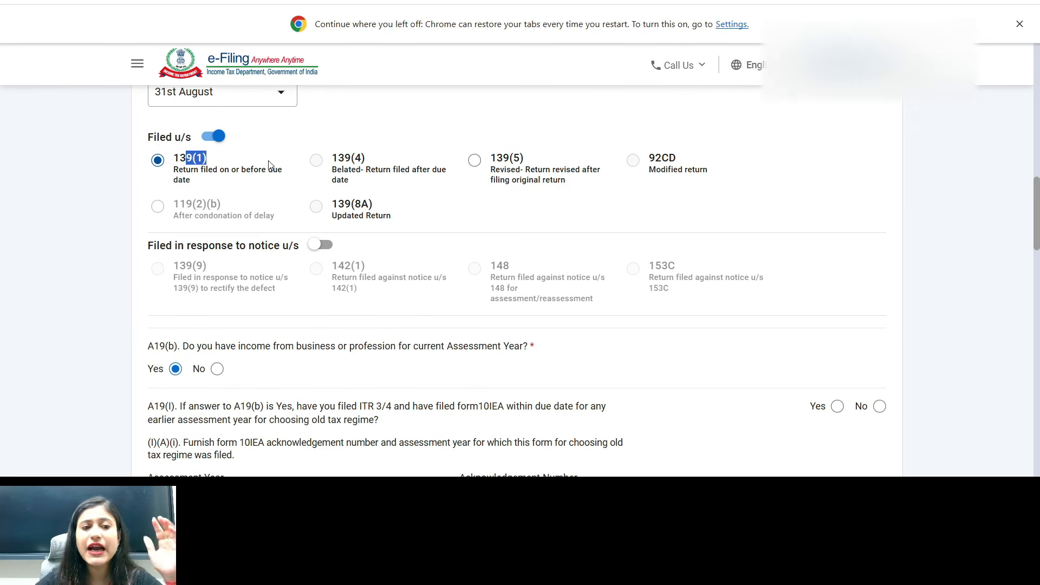
left_click_drag(346, 158, 404, 173)
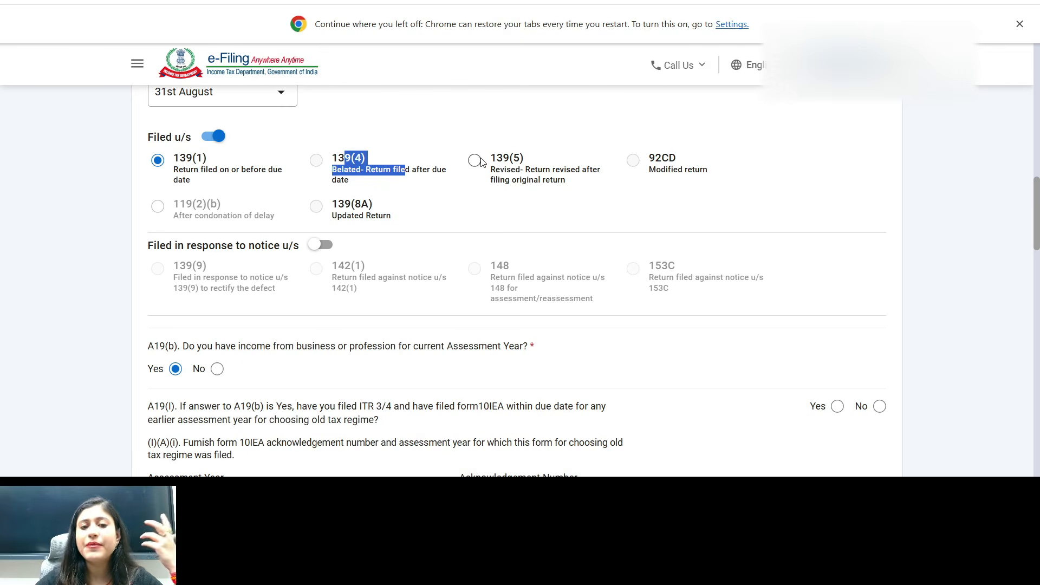
left_click_drag(193, 158, 223, 165)
left_click_drag(345, 159, 392, 162)
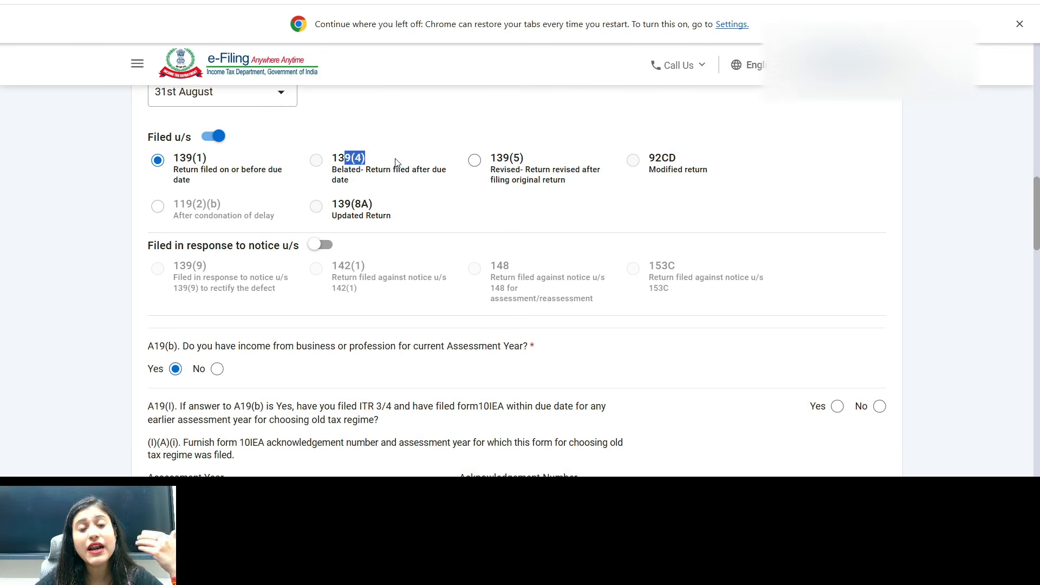
left_click_drag(491, 158, 569, 165)
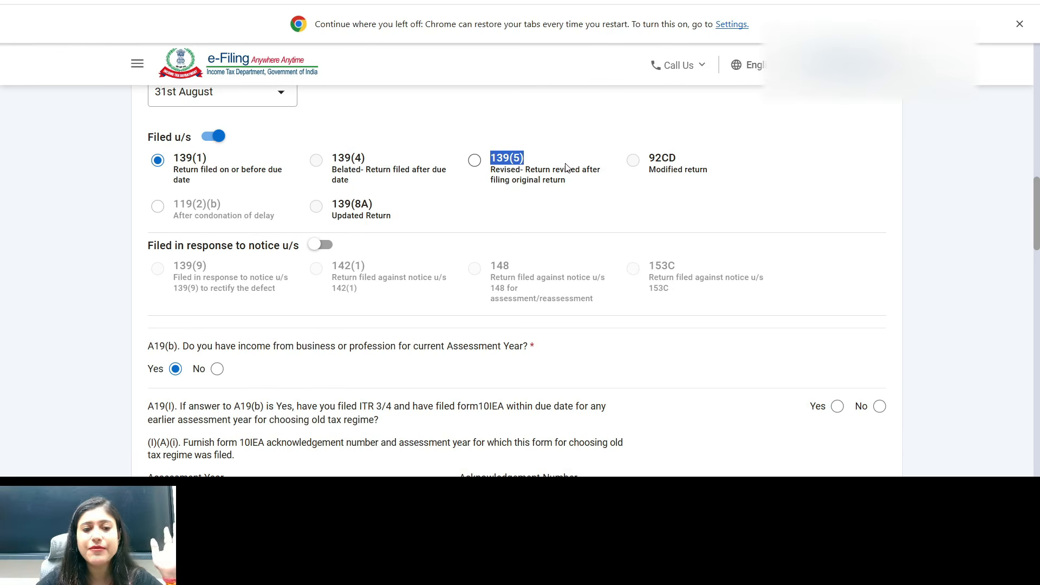
Answer No to both Form 10IEA questions: A19(I) for any earlier assessment year and (I)(B) for the current assessment year.
scroll(566, 166, "down", 3)
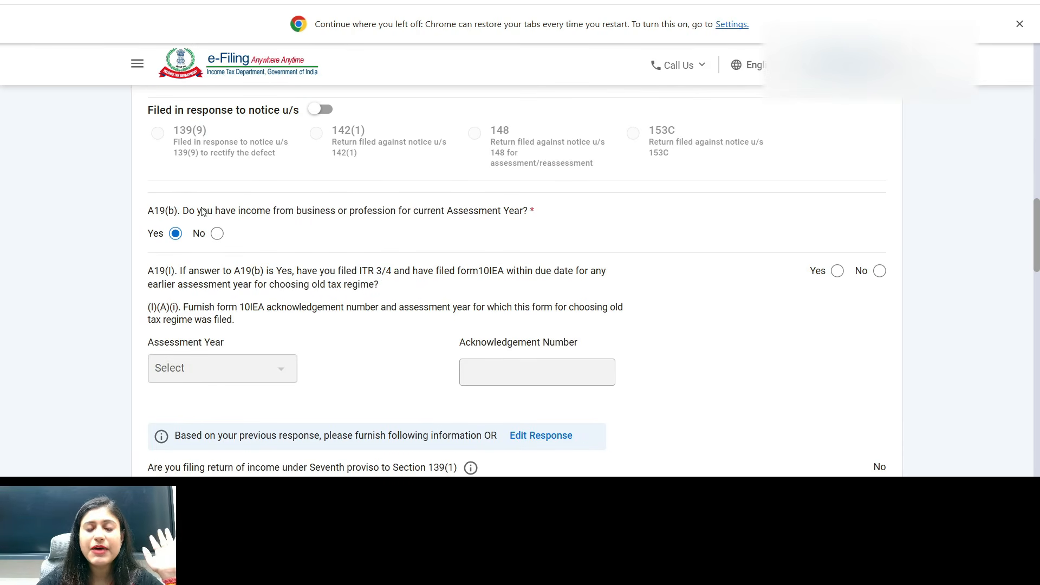
left_click_drag(201, 212, 521, 229)
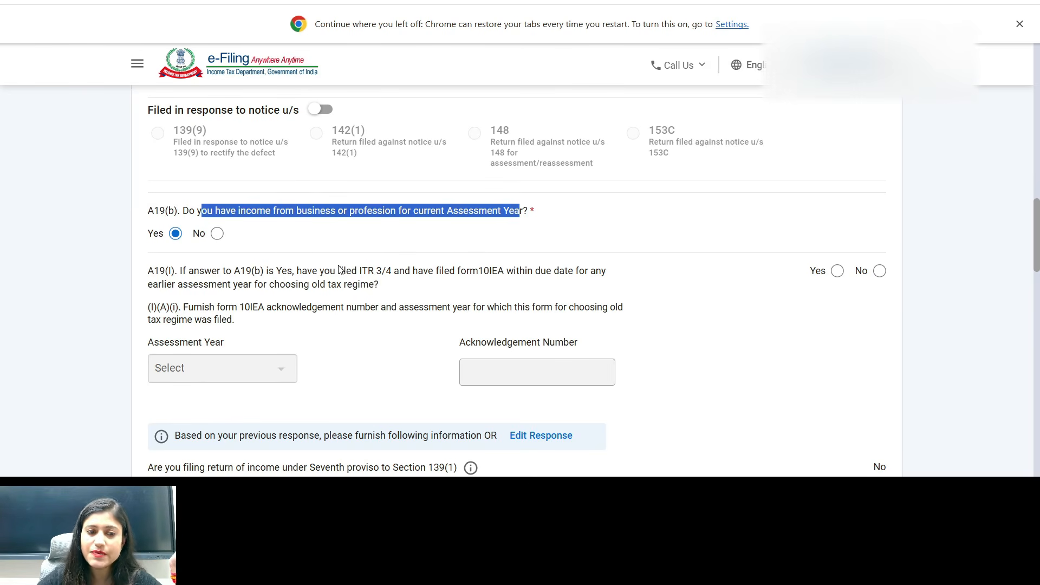
scroll(305, 269, "down", 2)
left_click_drag(454, 142, 518, 142)
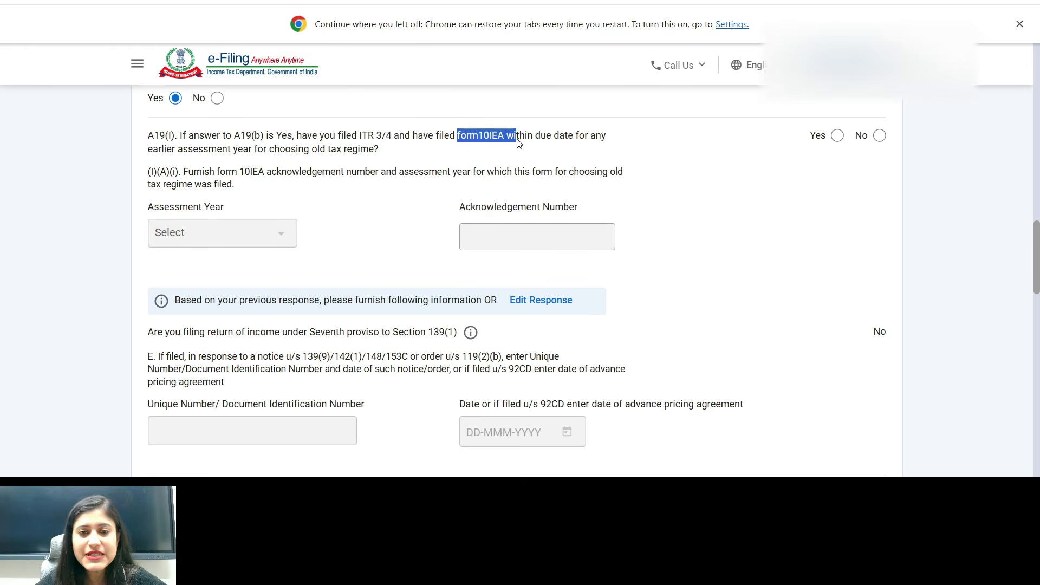
left_click(546, 155)
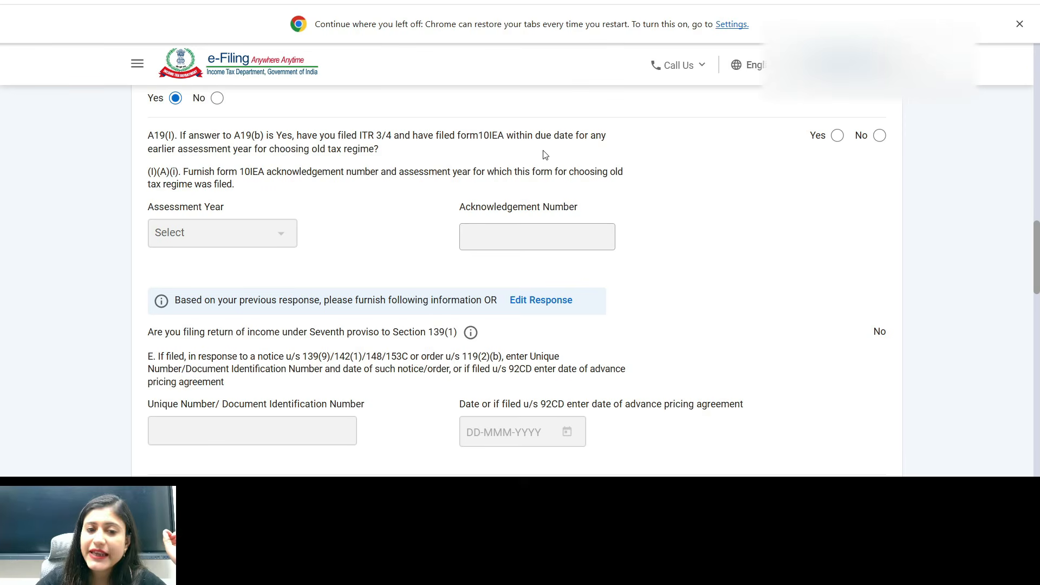
left_click_drag(450, 135, 542, 132)
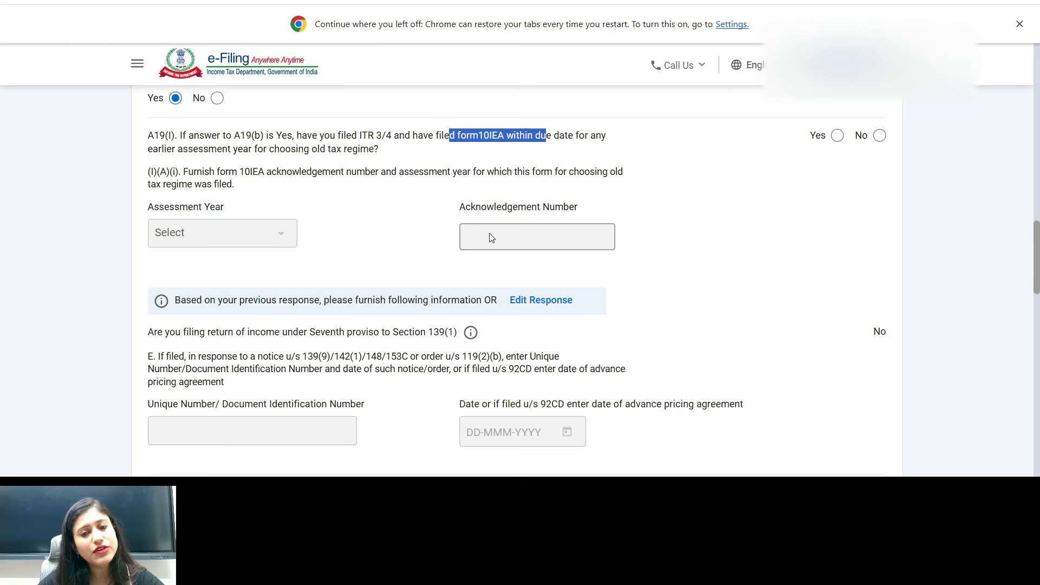
left_click(879, 135)
left_click(75, 412)
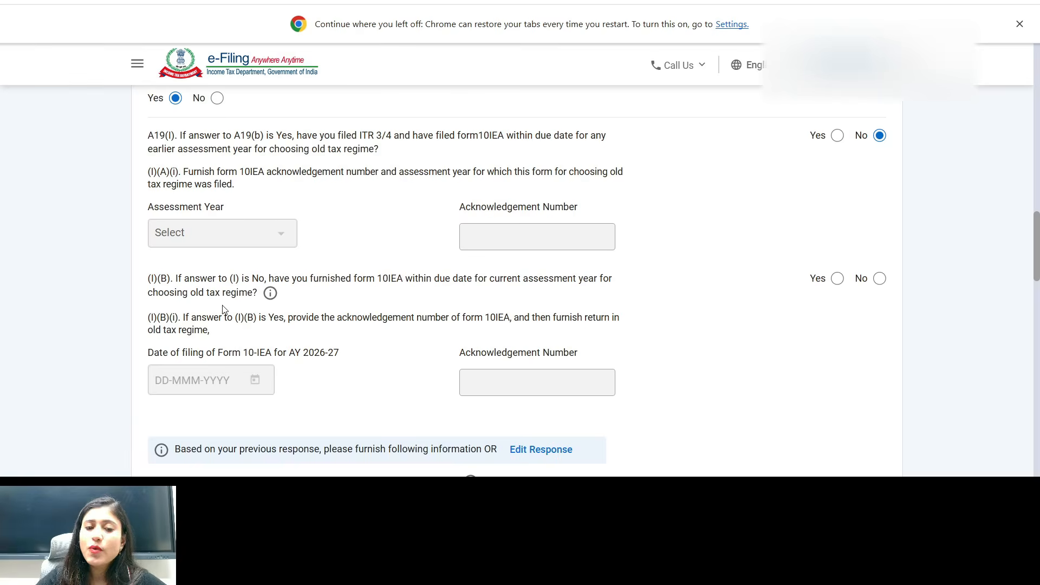
left_click_drag(331, 278, 509, 301)
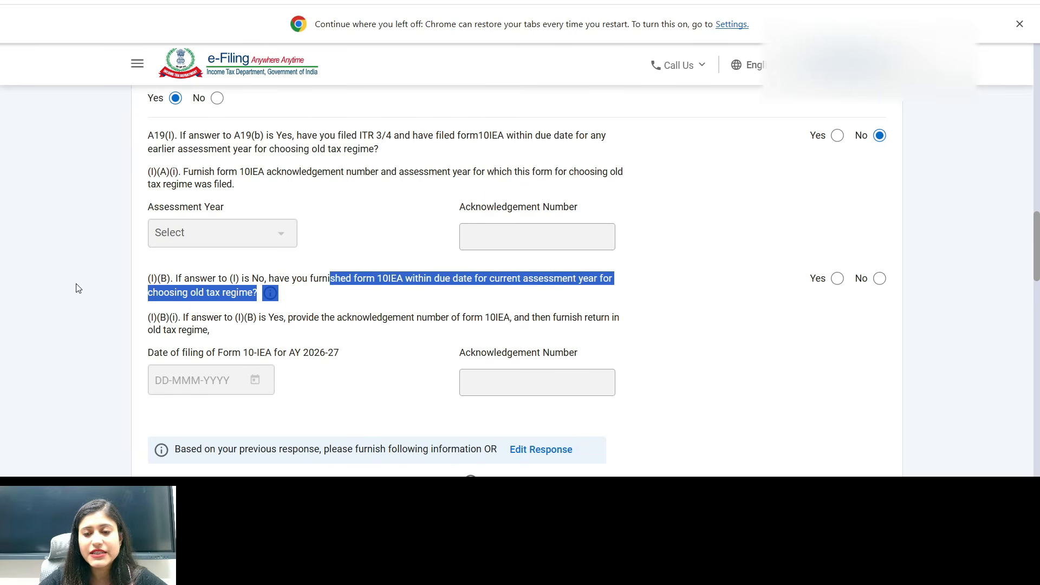
left_click(880, 279)
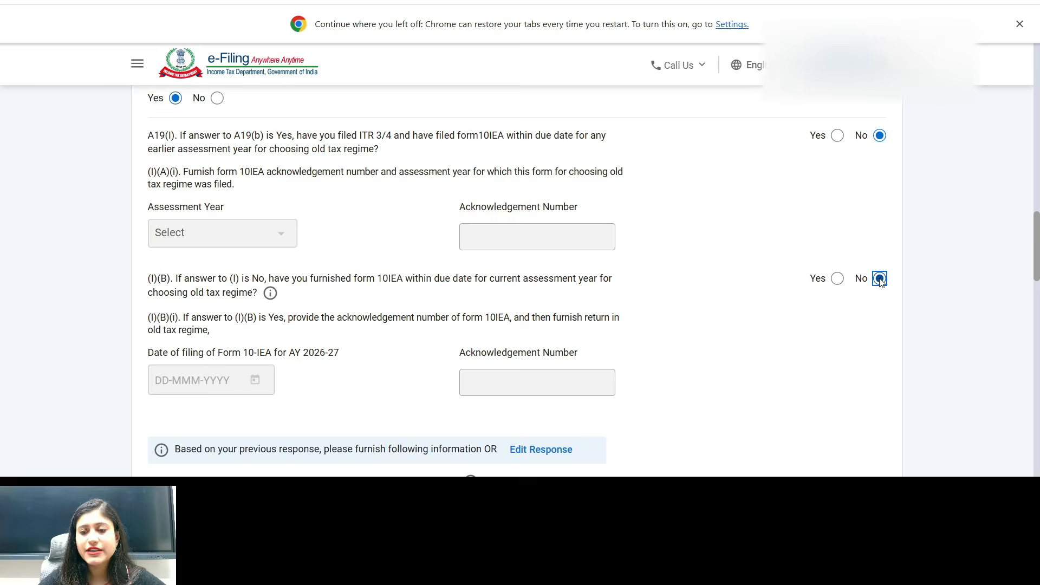
Set the condition for residential status to being in India for 182 days or more during the previous year [section 6(1)(a)].
scroll(769, 393, "down", 3)
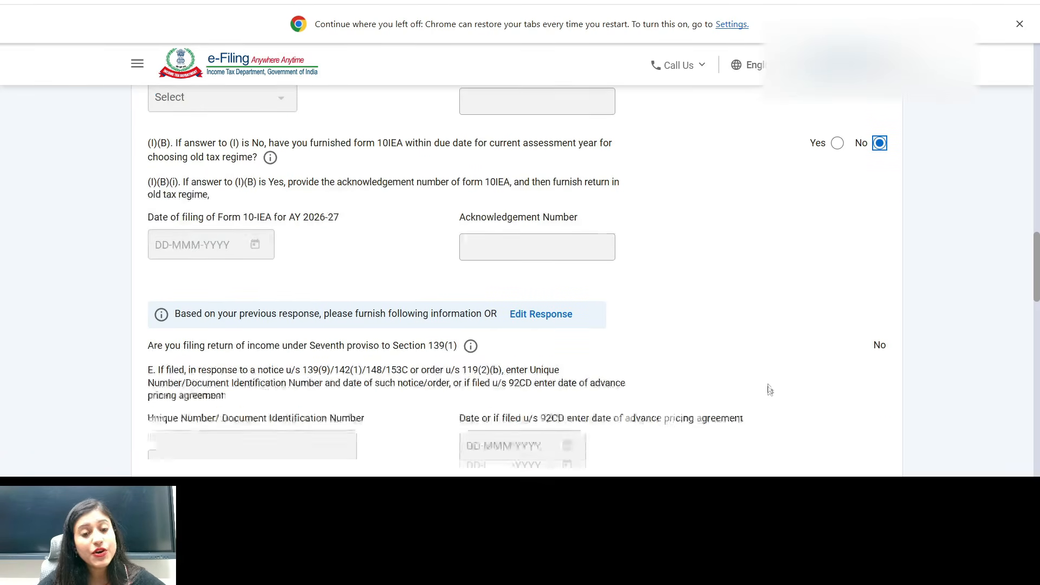
scroll(768, 382, "down", 6)
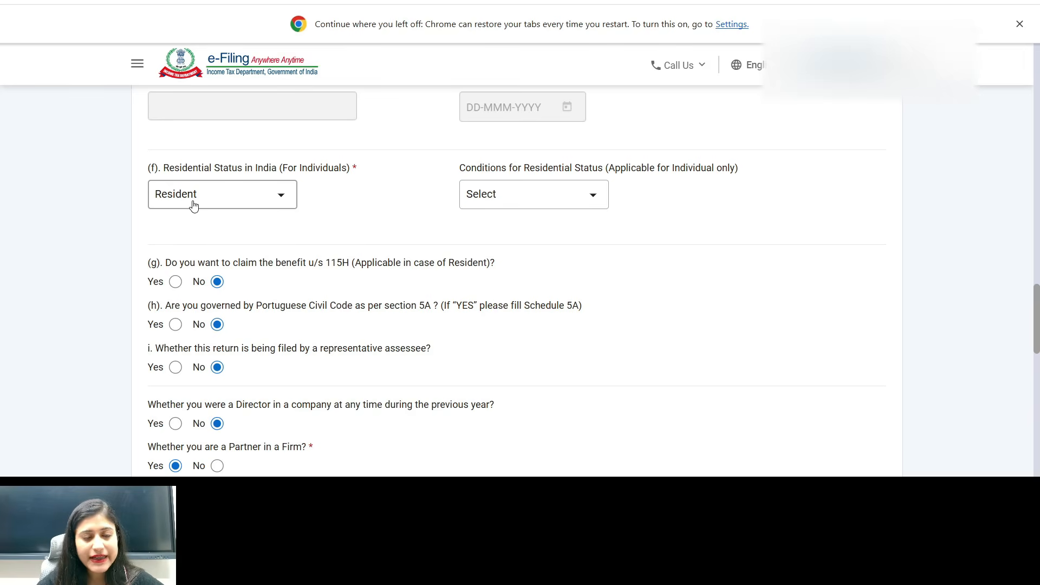
left_click(580, 197)
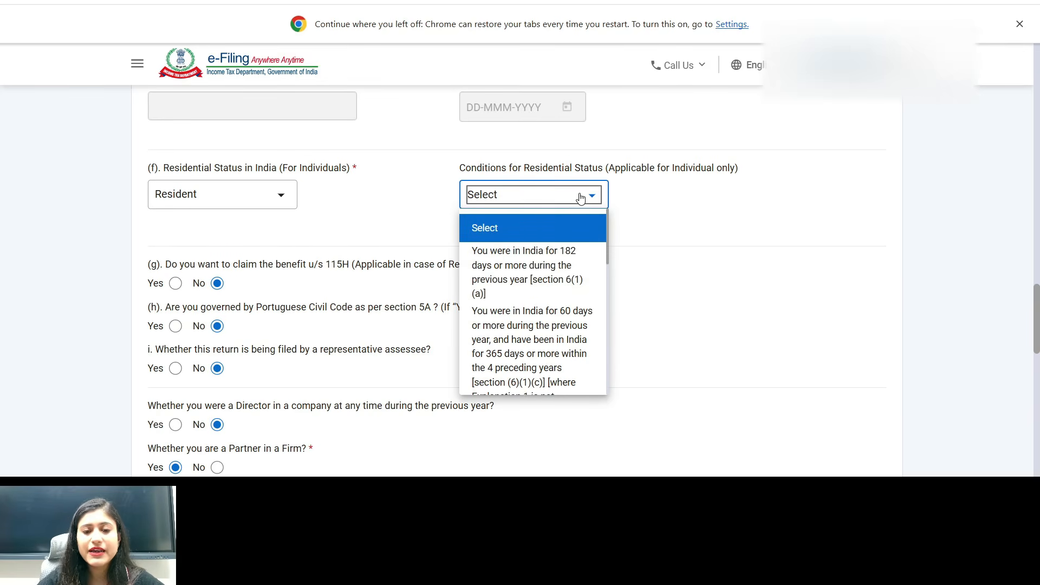
left_click(533, 261)
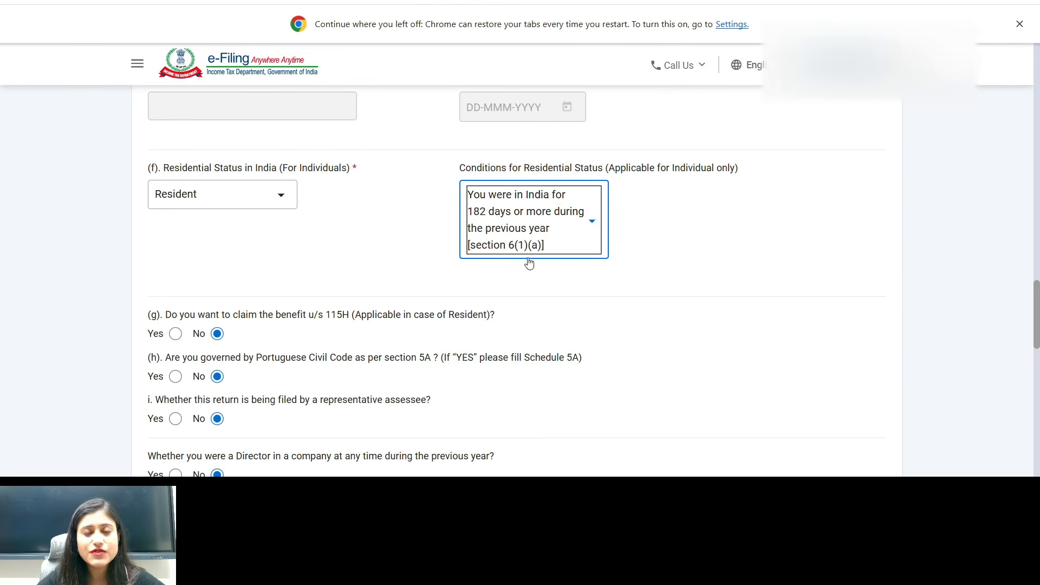
Review the remaining Filing Status questions and answer No to whether the assessee is a Partner in a Firm.
scroll(529, 264, "down", 1)
scroll(530, 263, "down", 2)
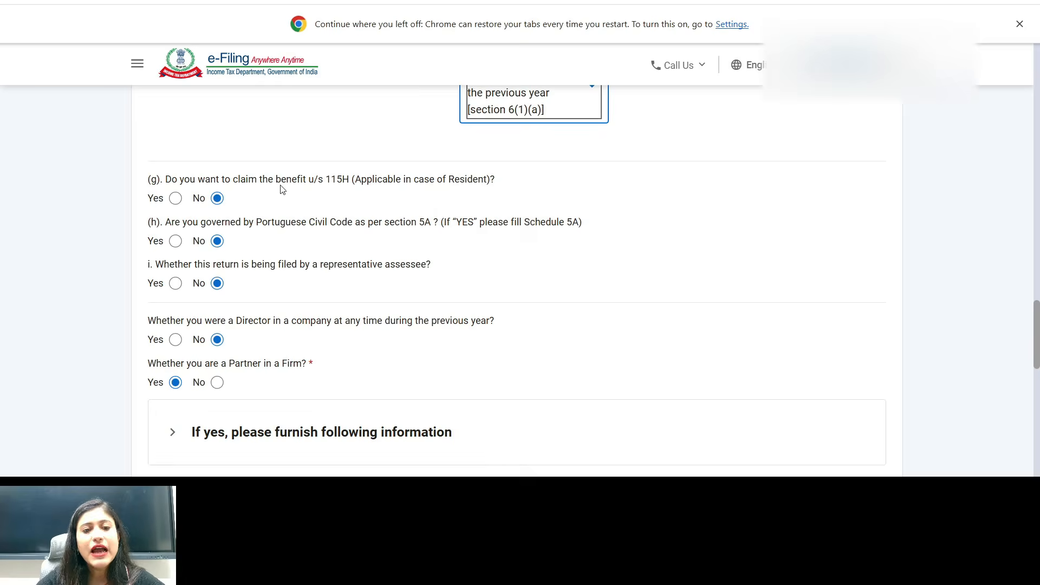
left_click_drag(281, 182, 381, 182)
left_click_drag(356, 222, 463, 222)
left_click_drag(318, 266, 418, 265)
scroll(423, 263, "down", 1)
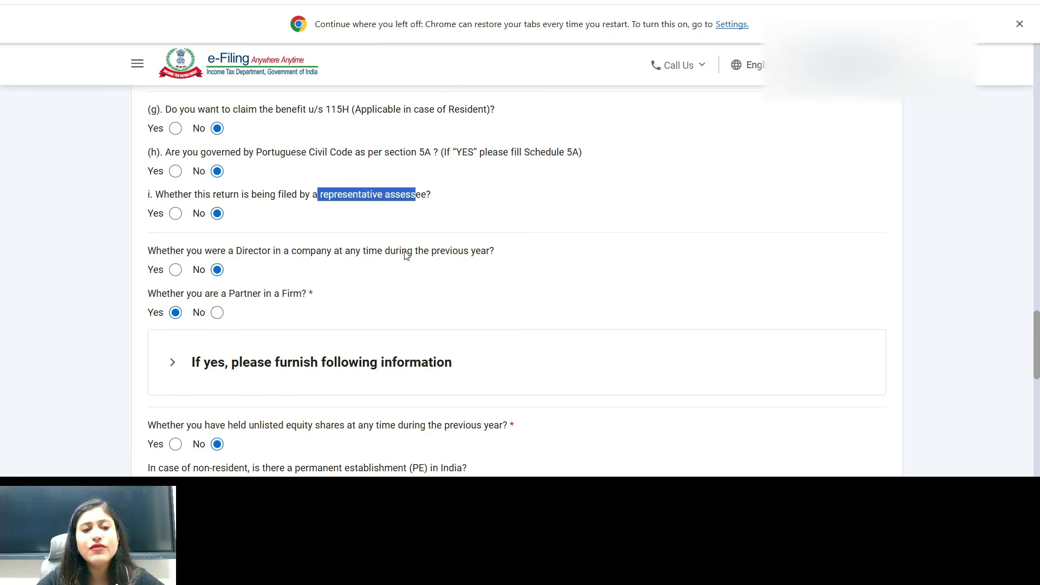
left_click_drag(246, 249, 494, 249)
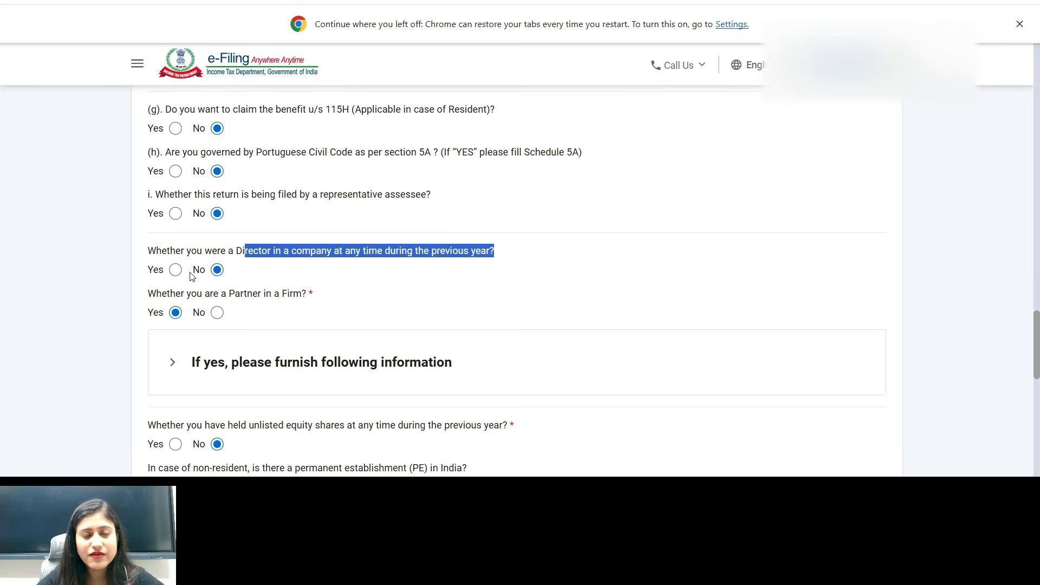
left_click_drag(227, 293, 368, 295)
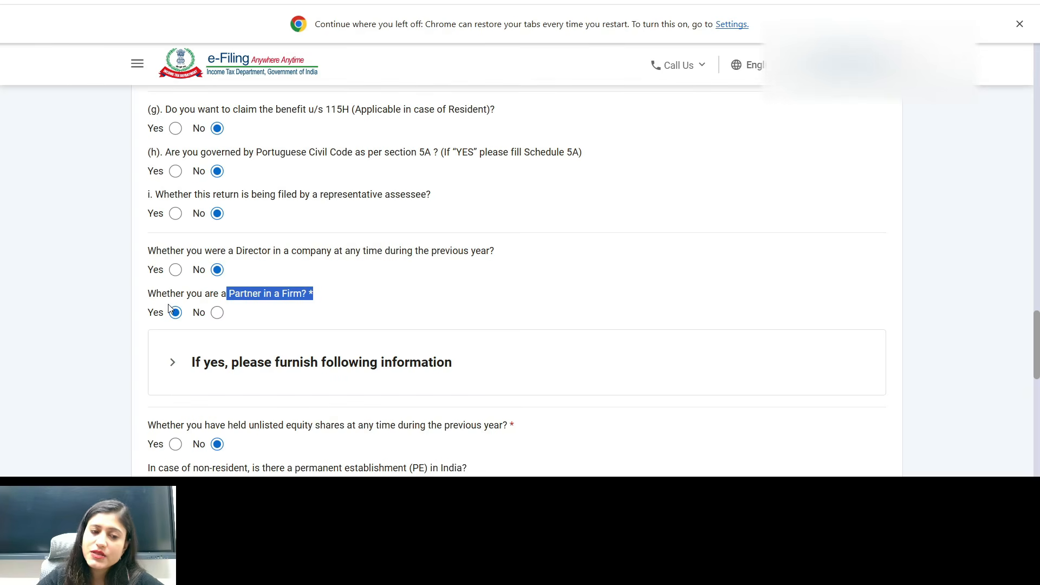
left_click(217, 312)
scroll(422, 268, "down", 1)
scroll(422, 268, "down", 1)
left_click_drag(297, 216, 544, 220)
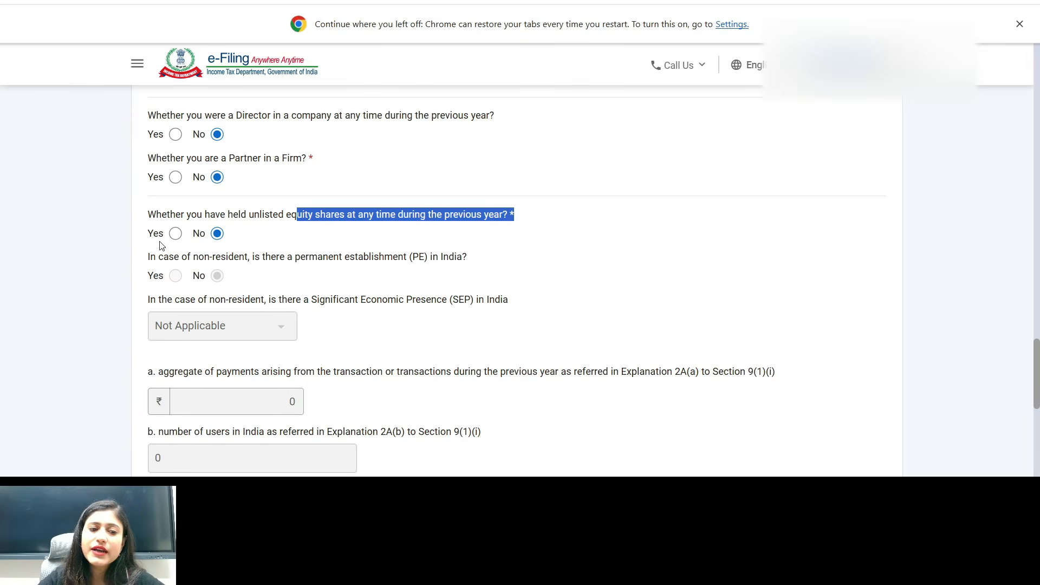
Expand the Audit Information section and answer Yes to a1 on liability to maintain accounts under section 44AA.
scroll(377, 256, "down", 7)
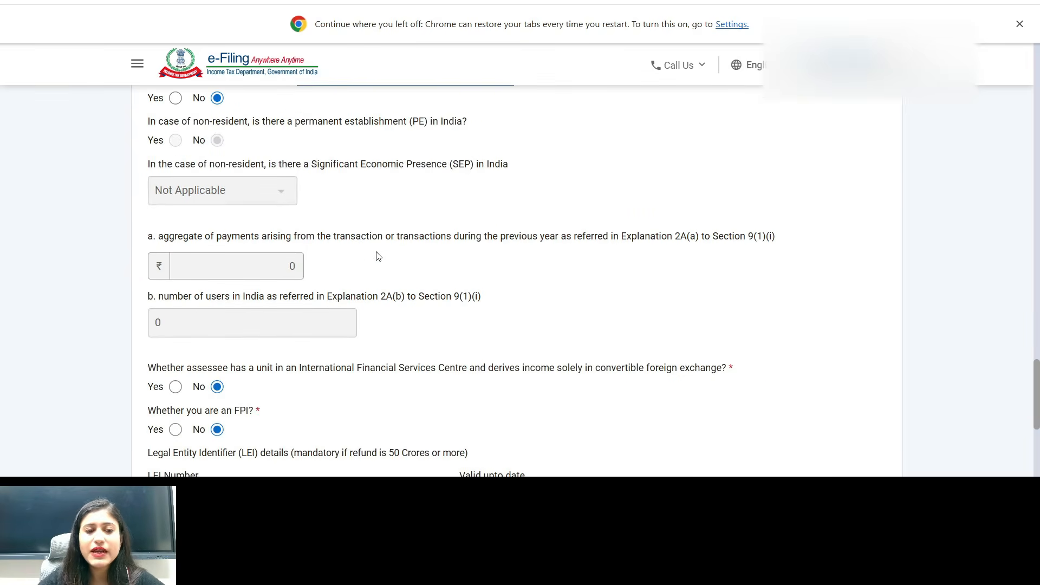
scroll(378, 256, "down", 3)
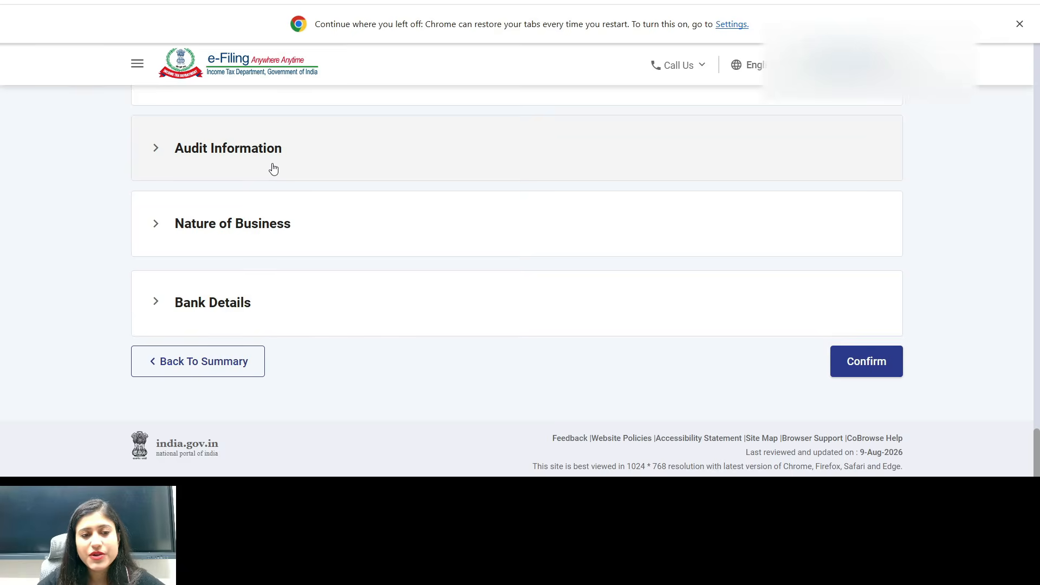
left_click(274, 170)
scroll(293, 172, "down", 1)
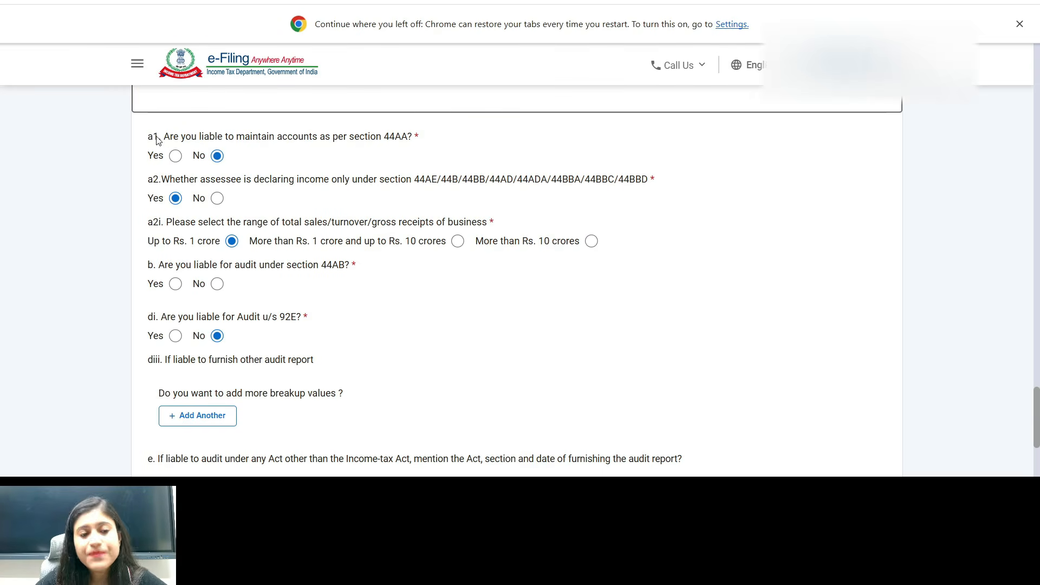
left_click_drag(165, 140, 440, 139)
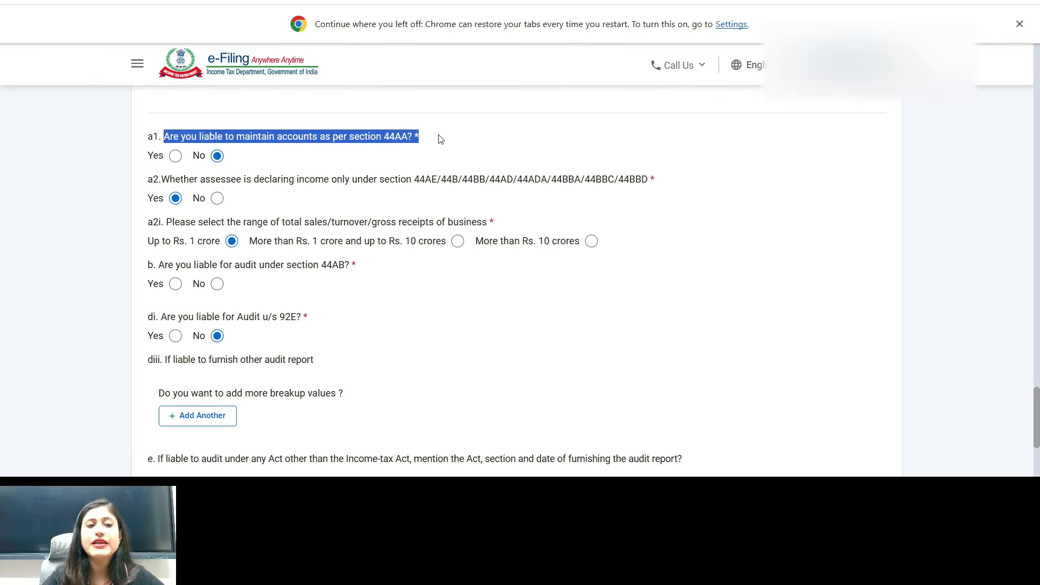
left_click(176, 156)
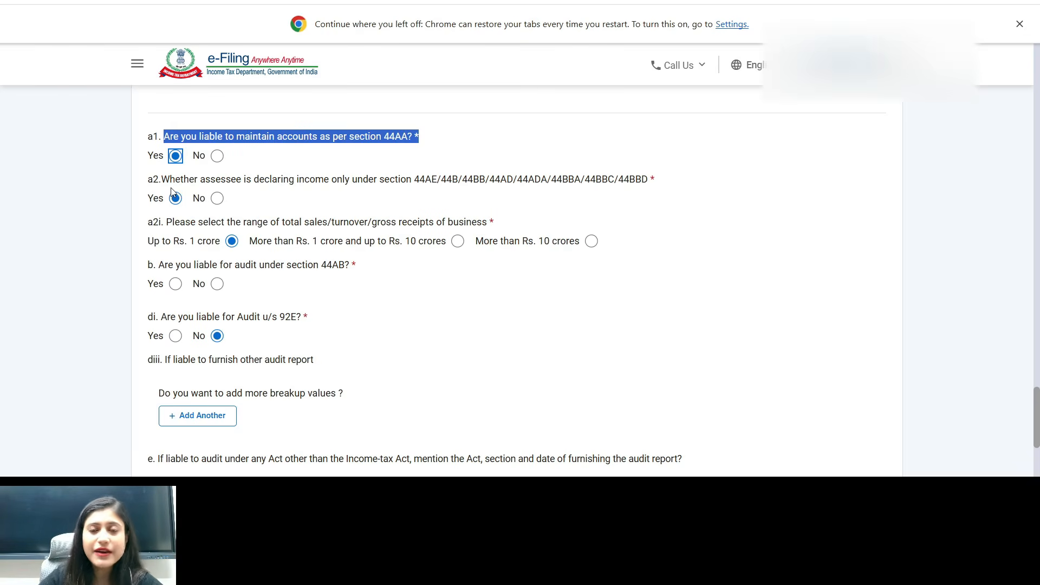
Answer No to a2 on declaring income only under the presumptive sections such as 44AD and 44ADA.
left_click_drag(154, 183, 158, 185)
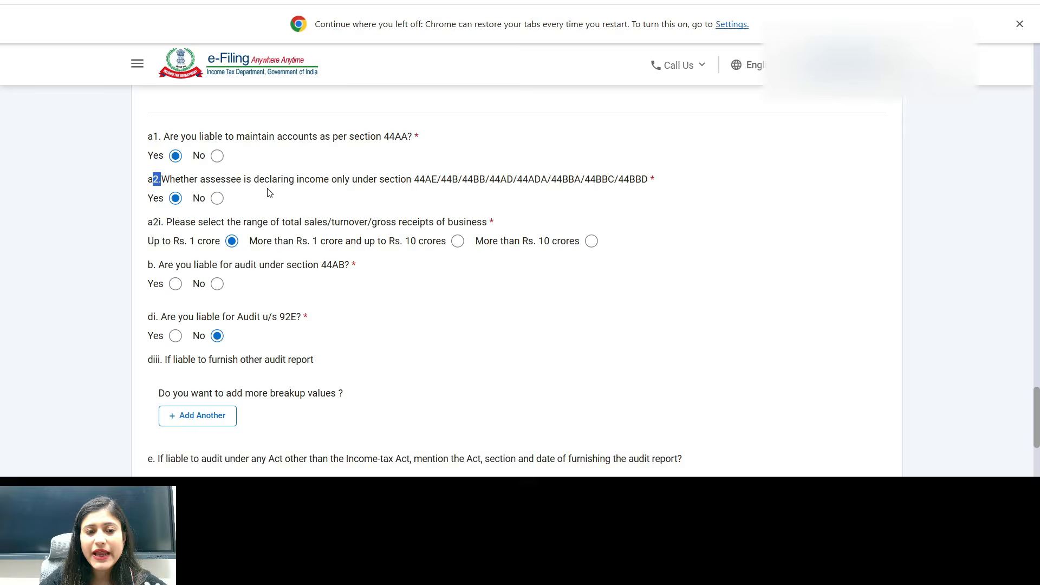
left_click_drag(252, 183, 660, 182)
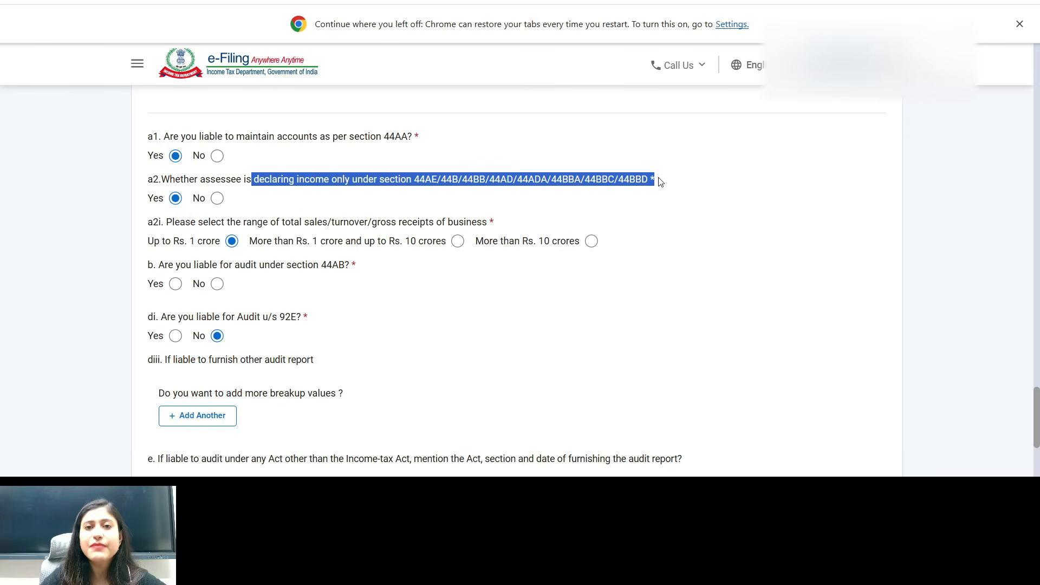
left_click(464, 199)
left_click_drag(490, 184, 548, 186)
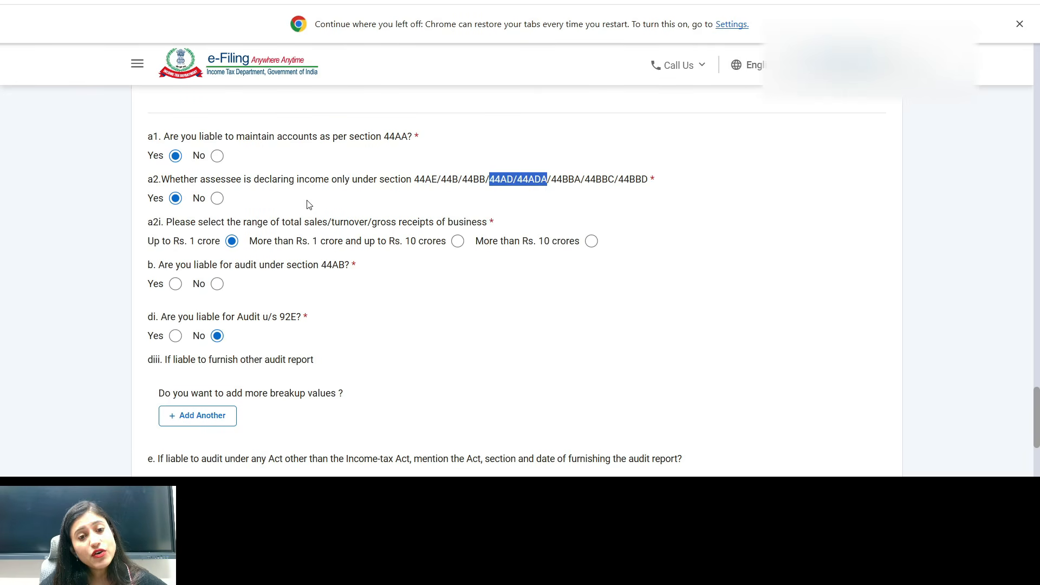
left_click_drag(336, 181, 375, 182)
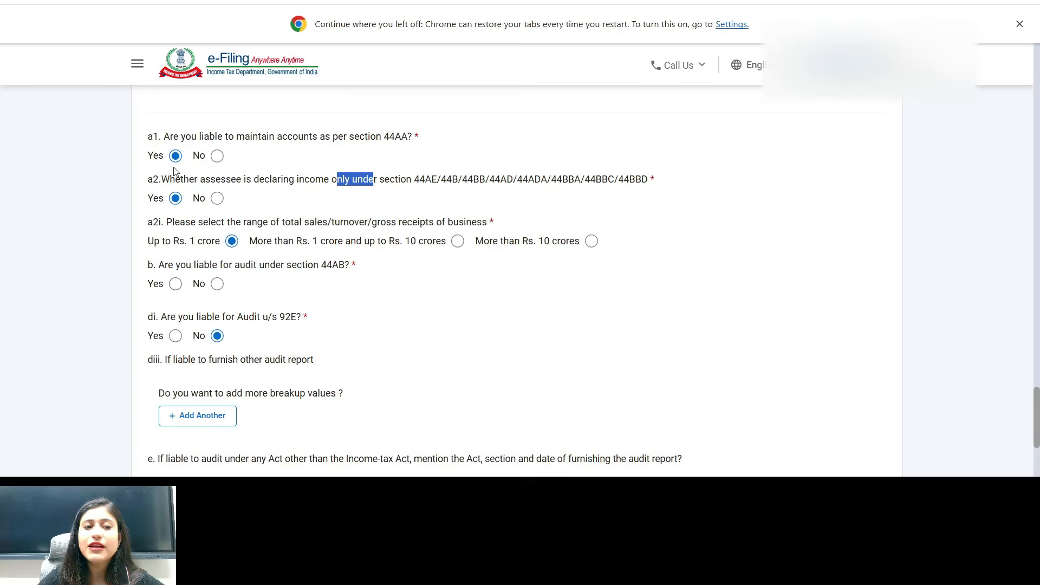
left_click(214, 200)
left_click(154, 225)
Try the turnover range More than Rs. 1 crore and up to Rs. 10 crores, with cash receipts in a2ii at Up to 5%.
scroll(183, 151, "down", 1)
left_click_drag(275, 156, 492, 160)
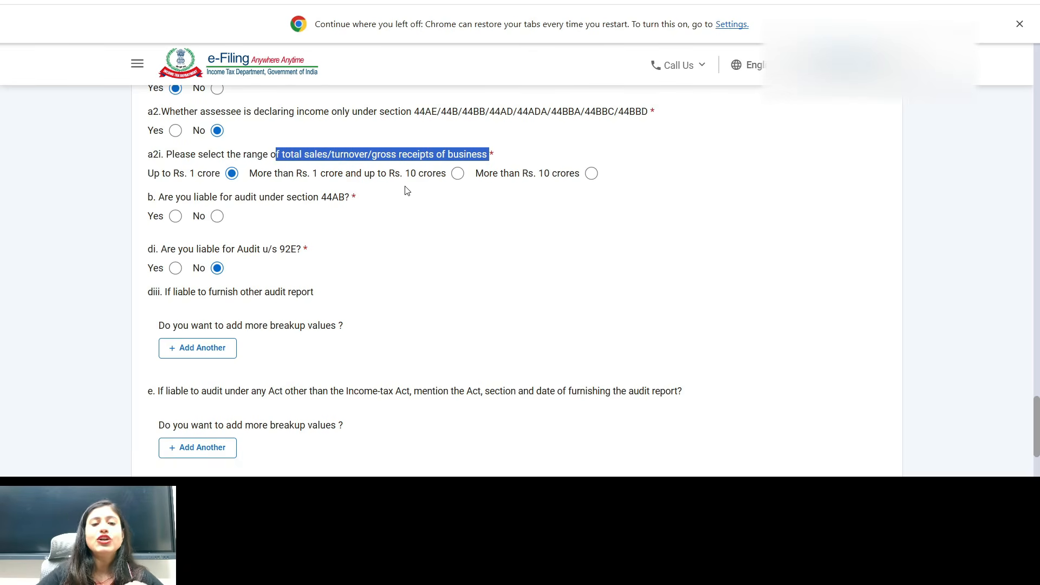
left_click(457, 174)
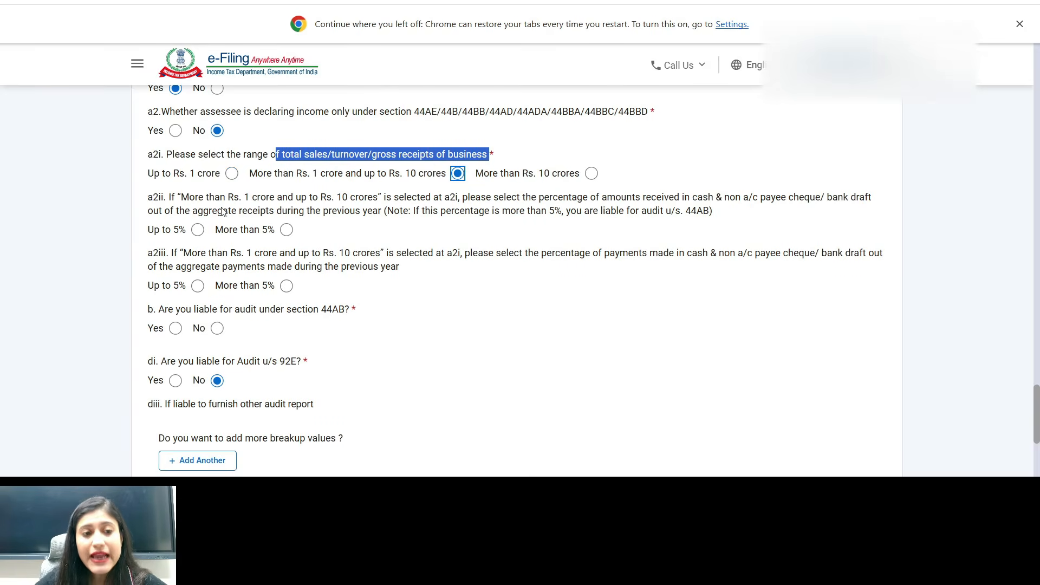
left_click_drag(198, 211, 283, 217)
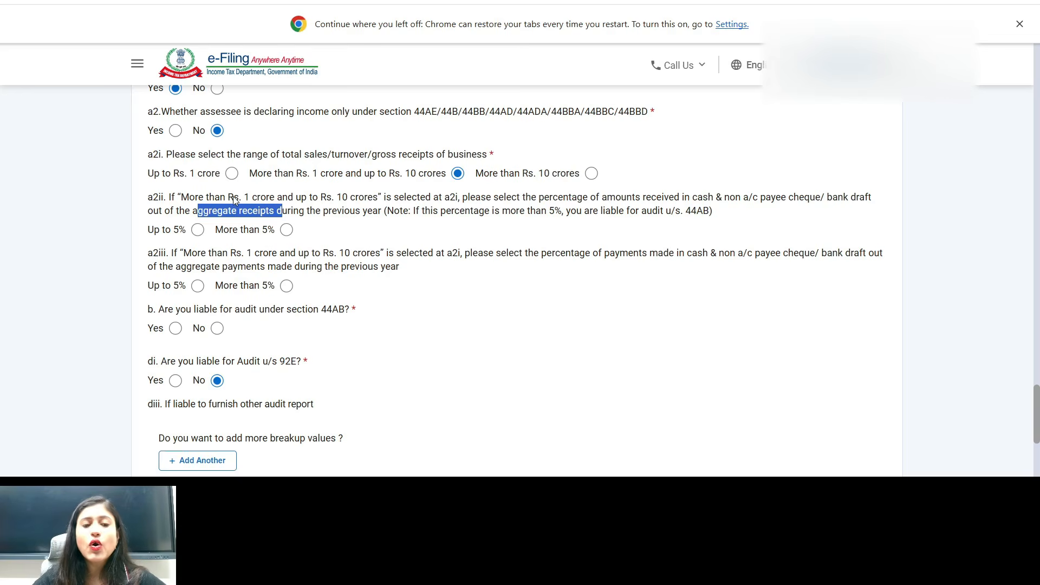
left_click(198, 230)
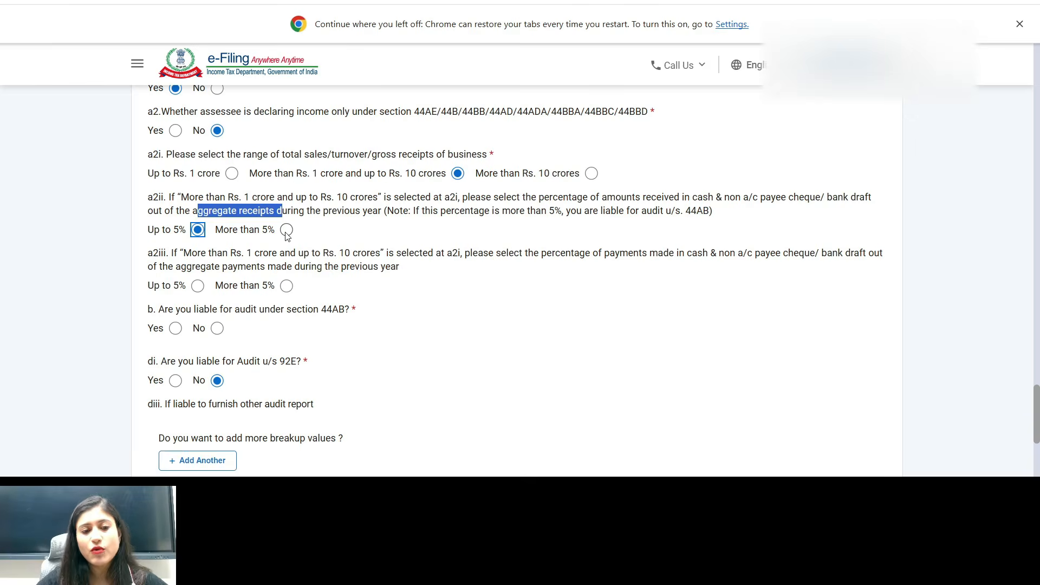
left_click(286, 231)
left_click(198, 230)
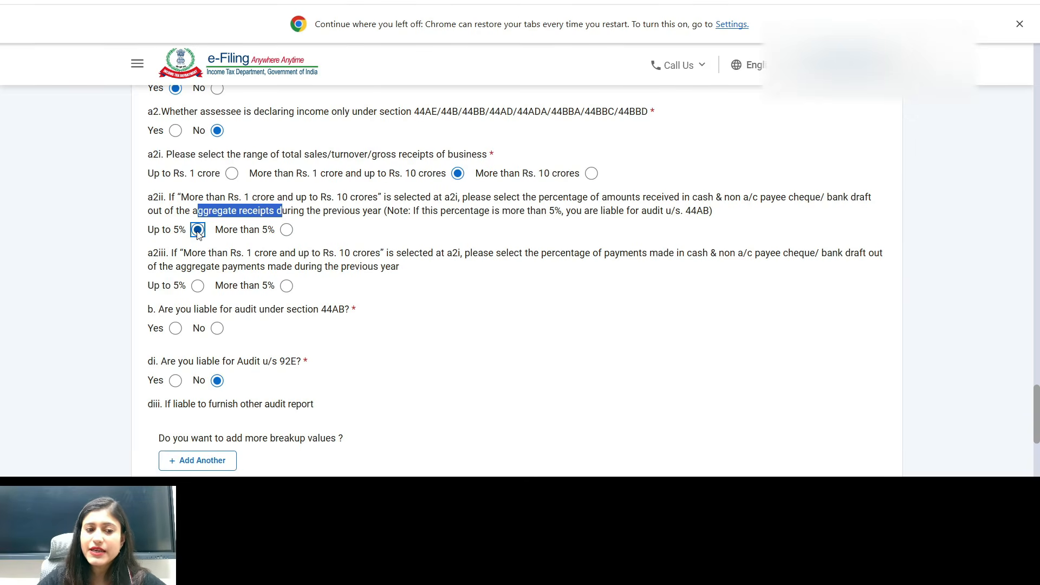
Try both percentage options for cash payments in a2iii, settling on Up to 5%, and compare it with the a2ii answer.
left_click_drag(176, 267, 280, 277)
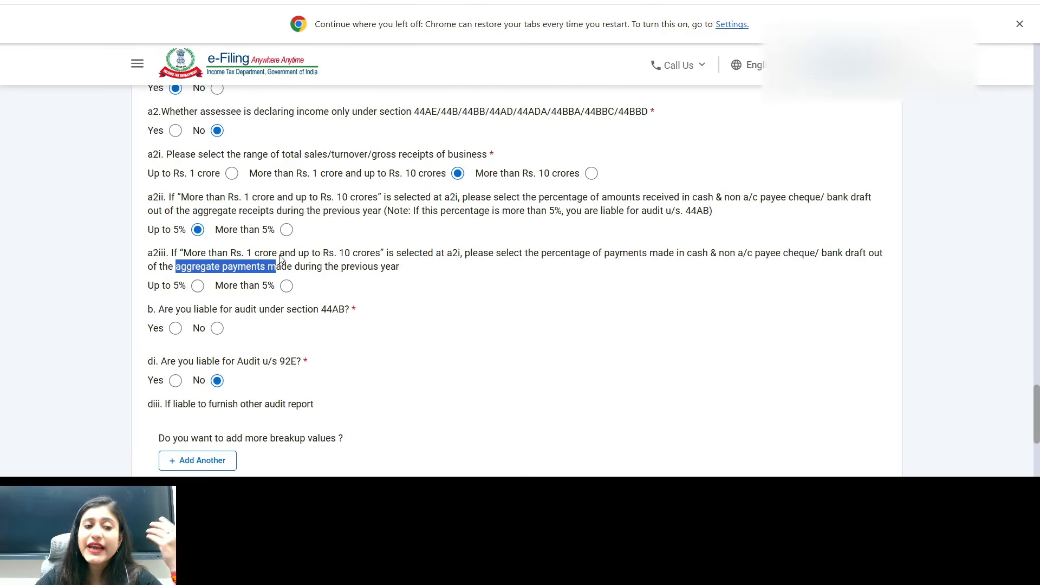
left_click(198, 286)
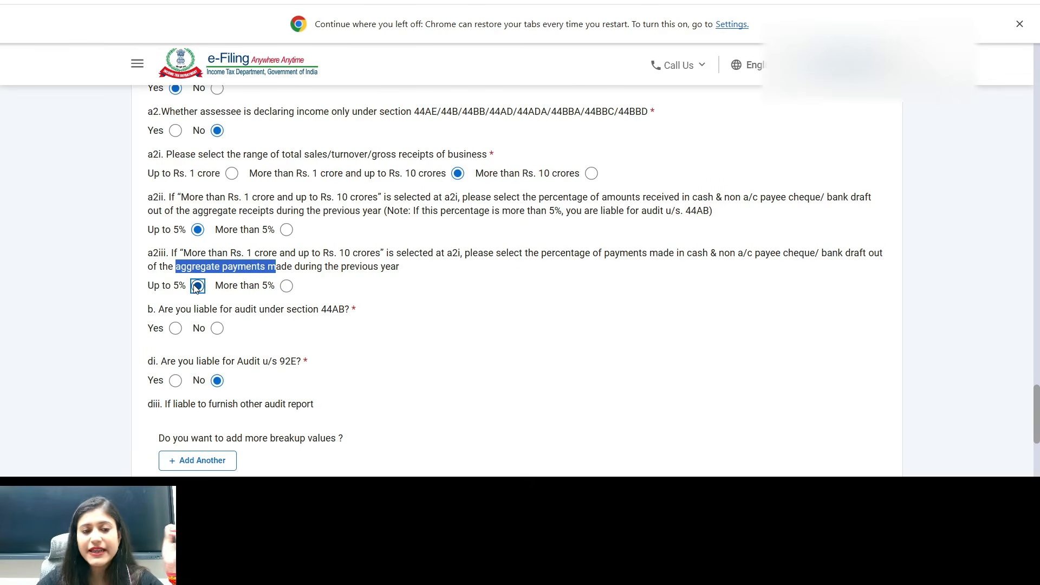
left_click(287, 286)
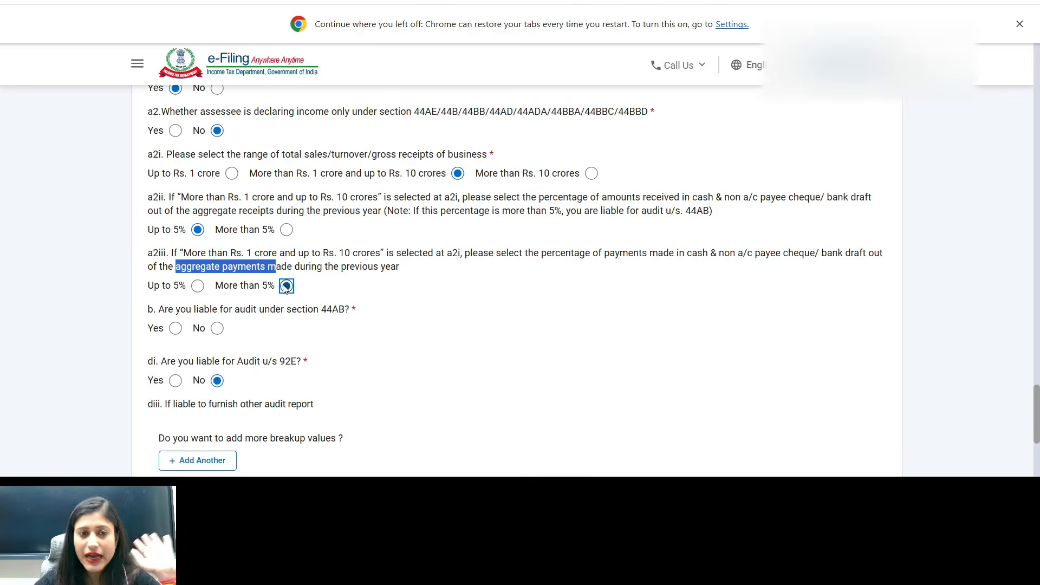
left_click(197, 286)
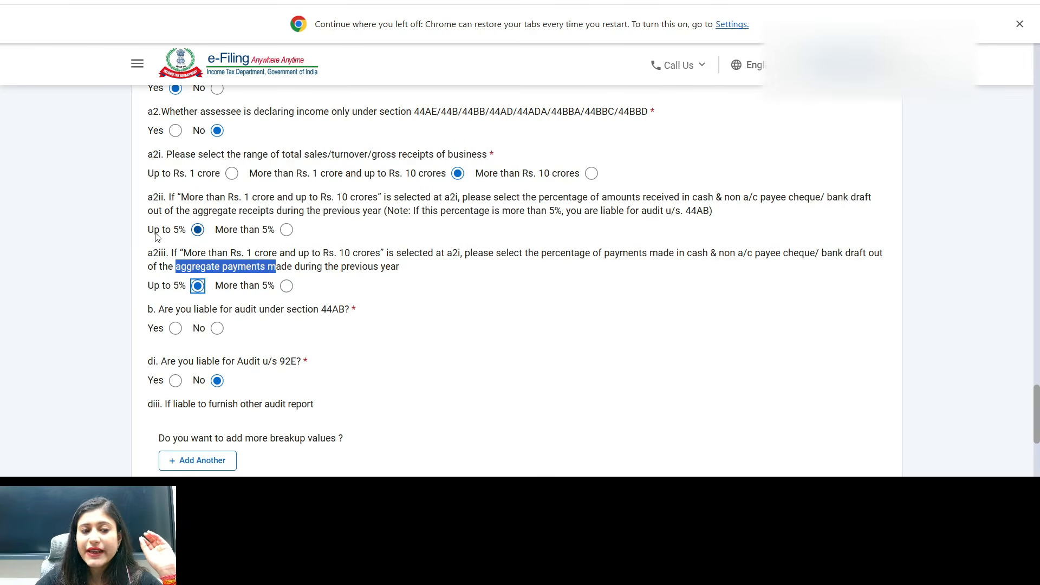
left_click_drag(156, 231, 187, 231)
left_click_drag(156, 286, 186, 287)
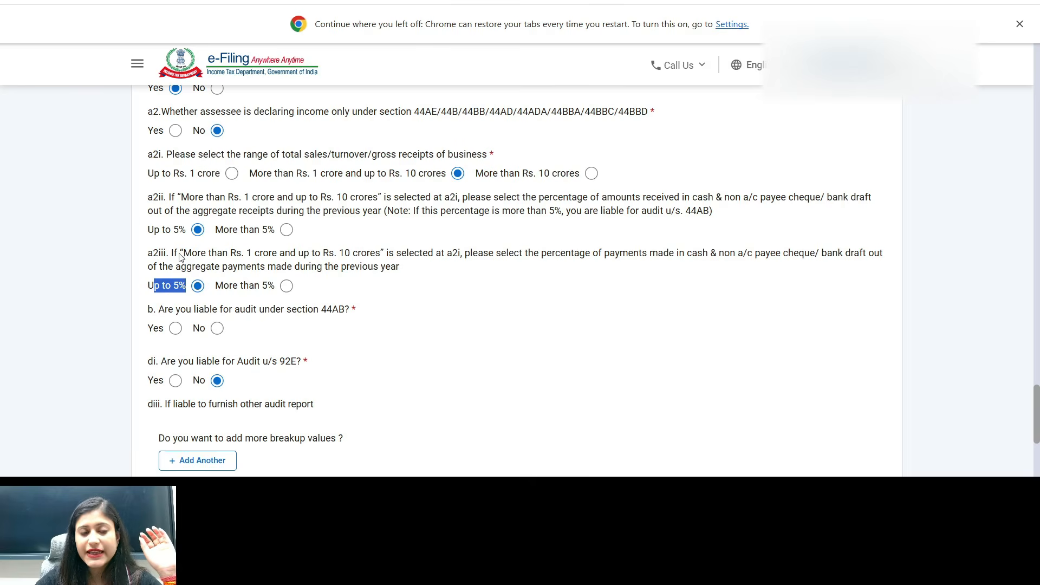
left_click_drag(156, 231, 186, 230)
left_click_drag(161, 287, 186, 292)
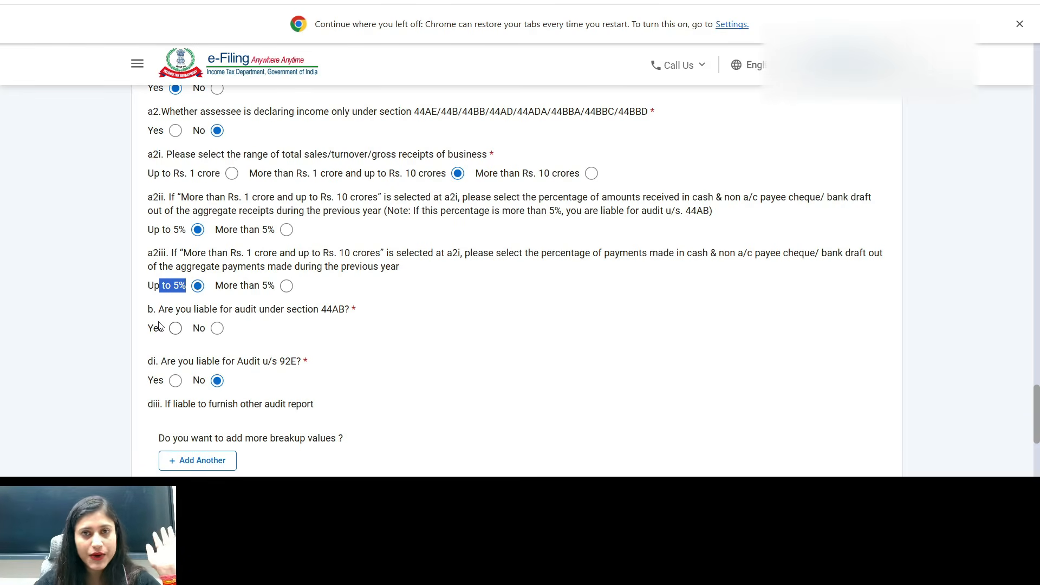
Try More than 5% for cash receipts in a2ii, and return the a2i turnover range to Up to Rs. 1 crore.
left_click(287, 231)
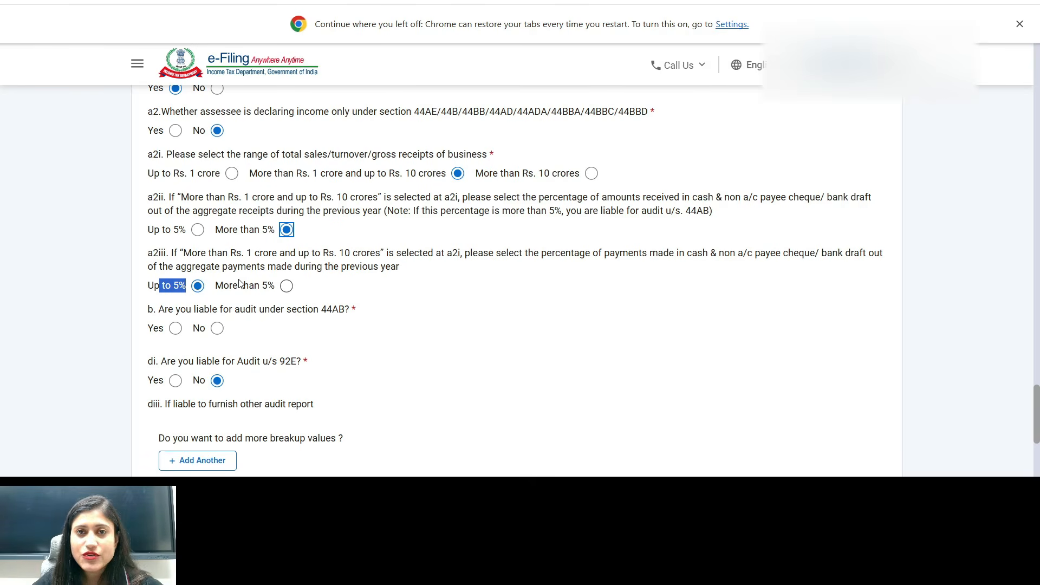
left_click(198, 230)
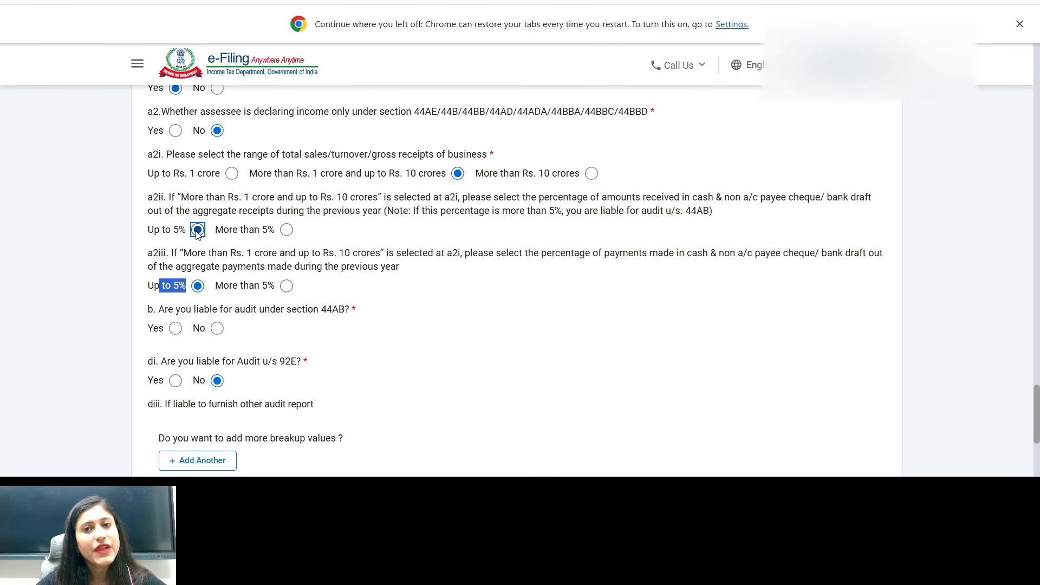
left_click(232, 174)
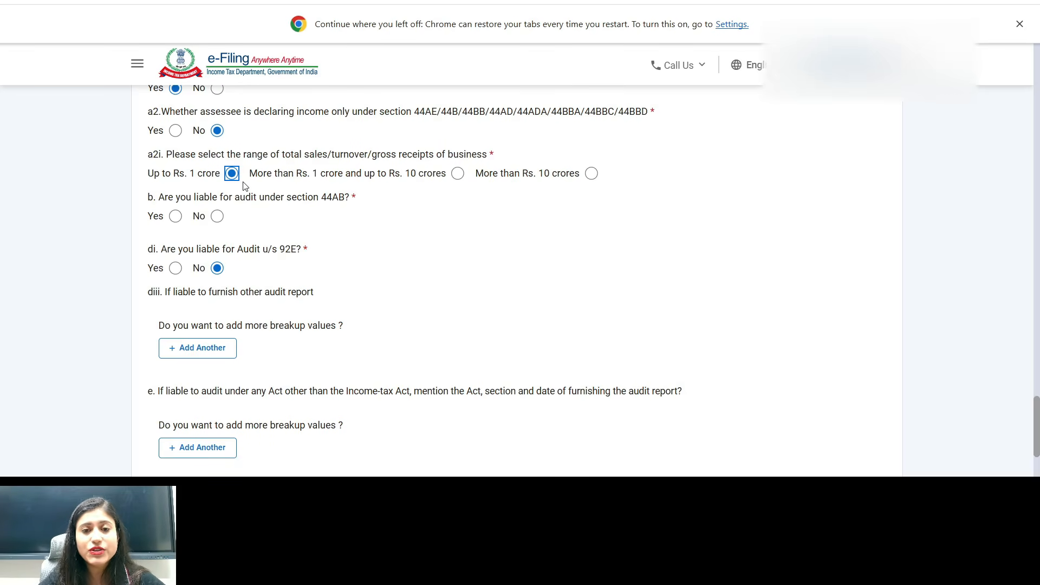
Review the higher turnover ranges in a2i and answer No to question b on liability for audit under section 44AB.
left_click_drag(503, 174, 571, 178)
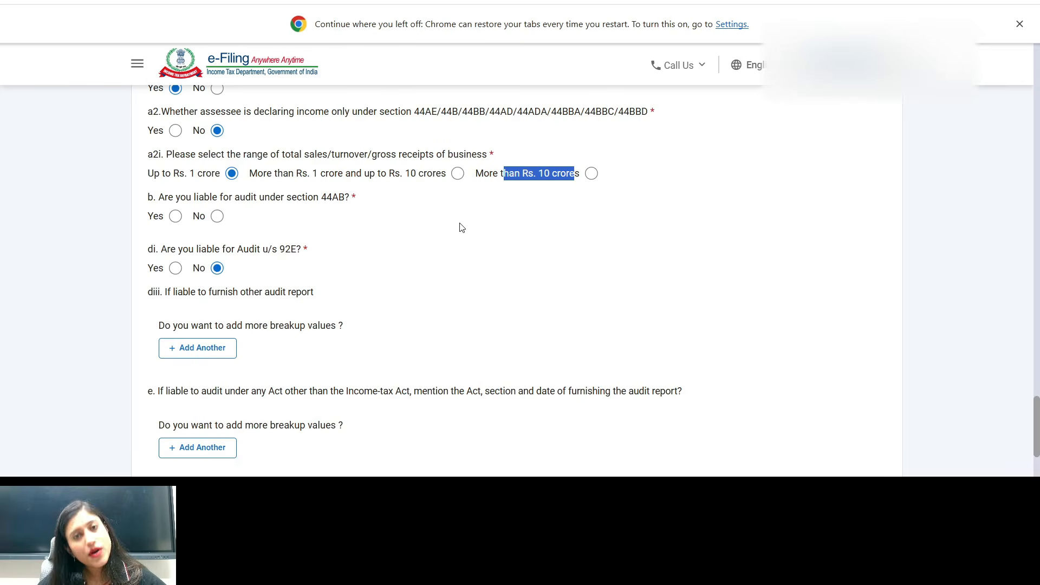
left_click_drag(313, 174, 442, 179)
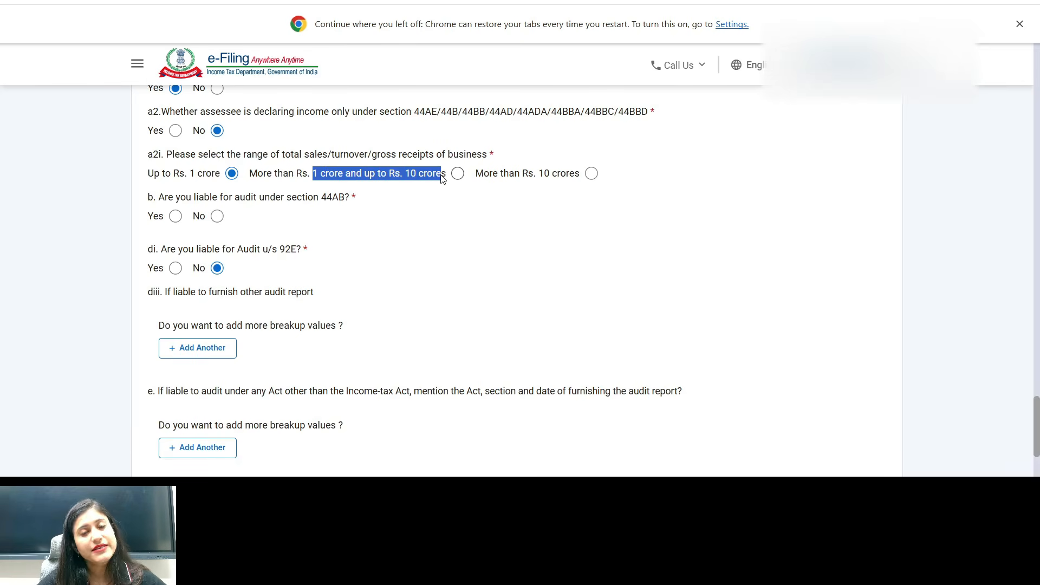
left_click(437, 186)
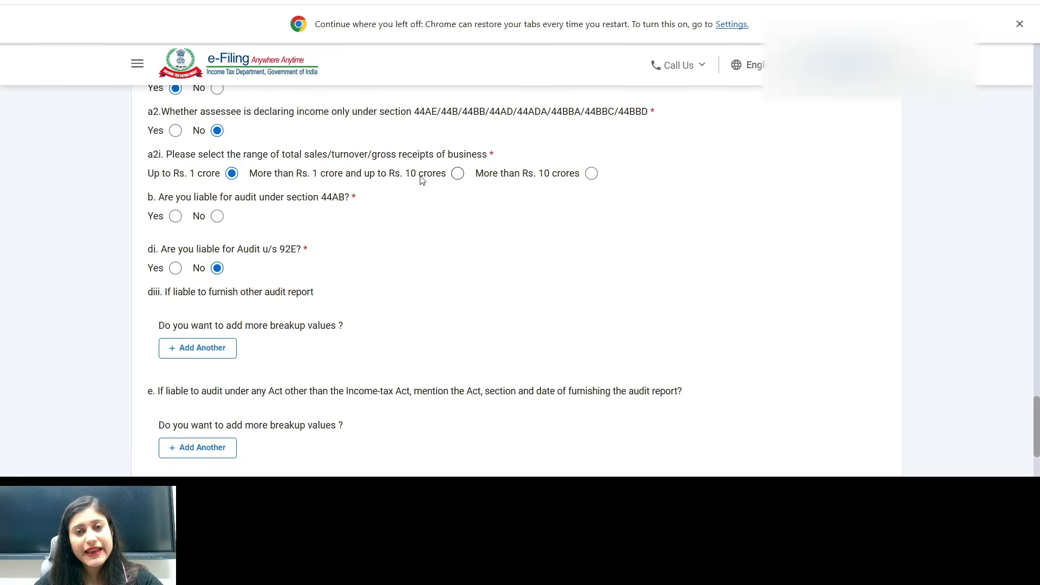
left_click_drag(320, 174, 413, 177)
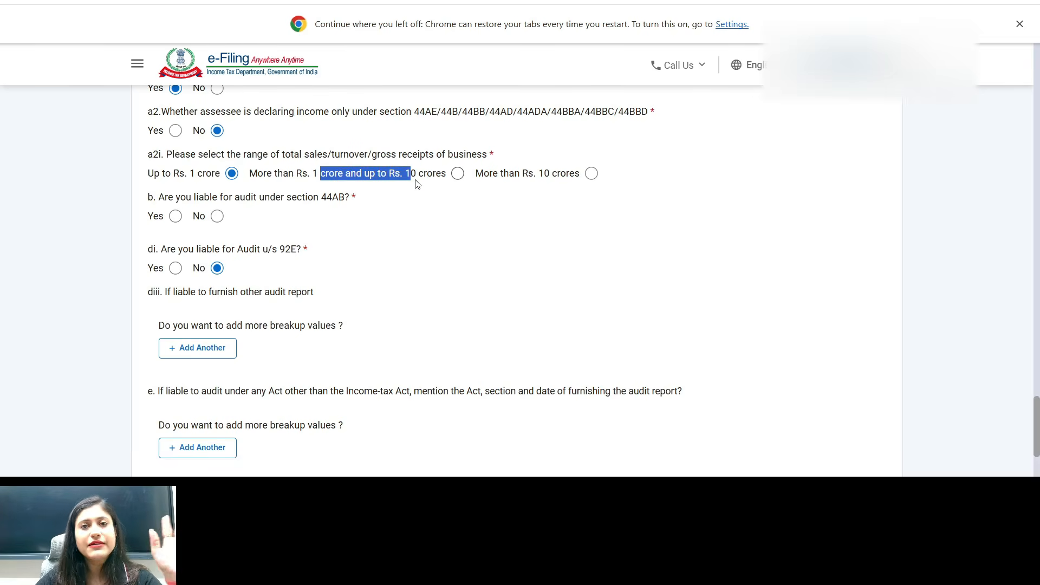
left_click(420, 226)
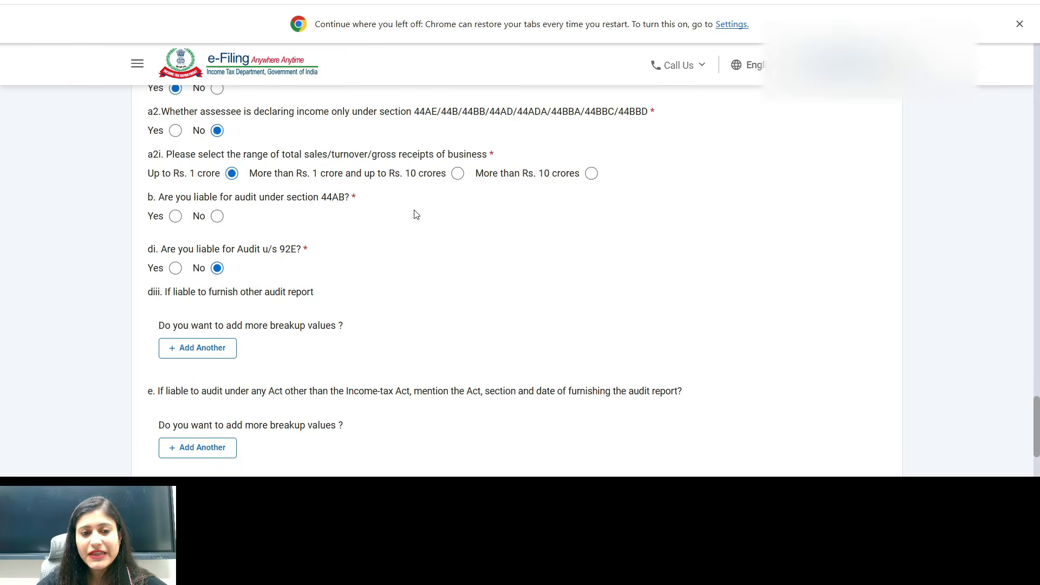
left_click_drag(199, 196, 361, 194)
left_click(217, 216)
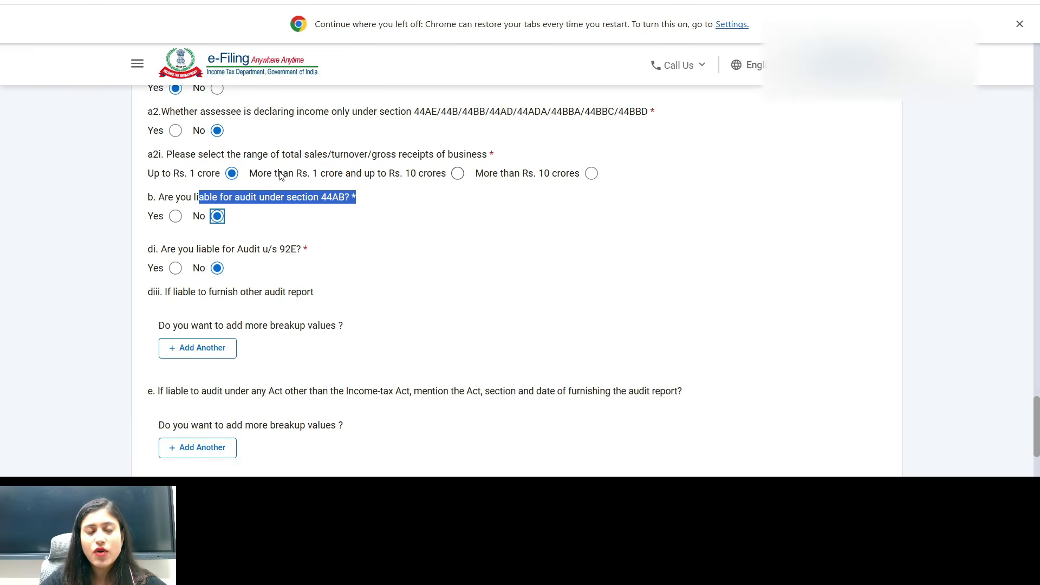
Add a new nature of business entry for activities other than those declared under sections 44AD, 44ADA and 44AE.
scroll(277, 173, "down", 1)
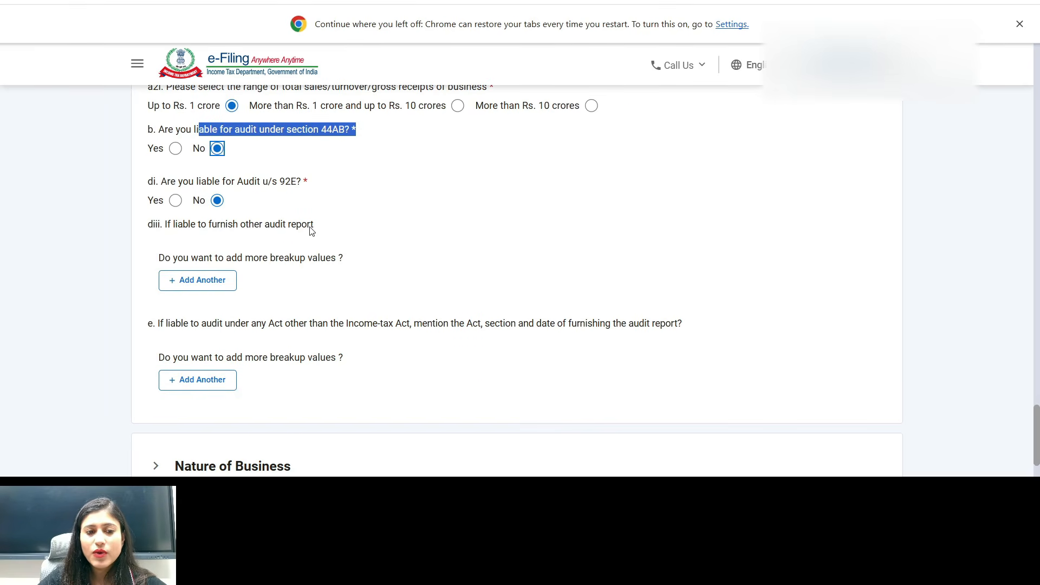
scroll(311, 230, "down", 4)
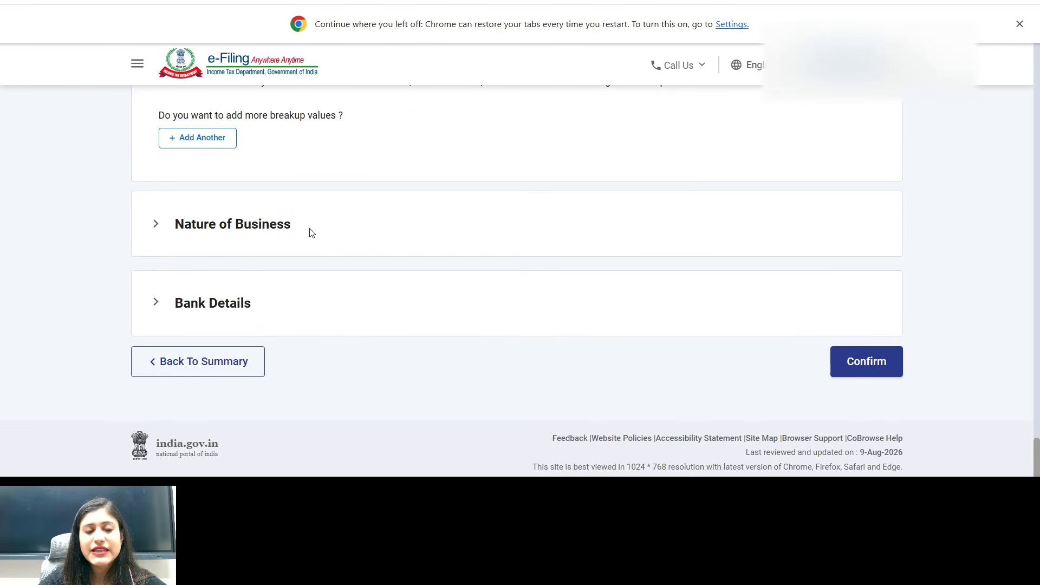
left_click(270, 242)
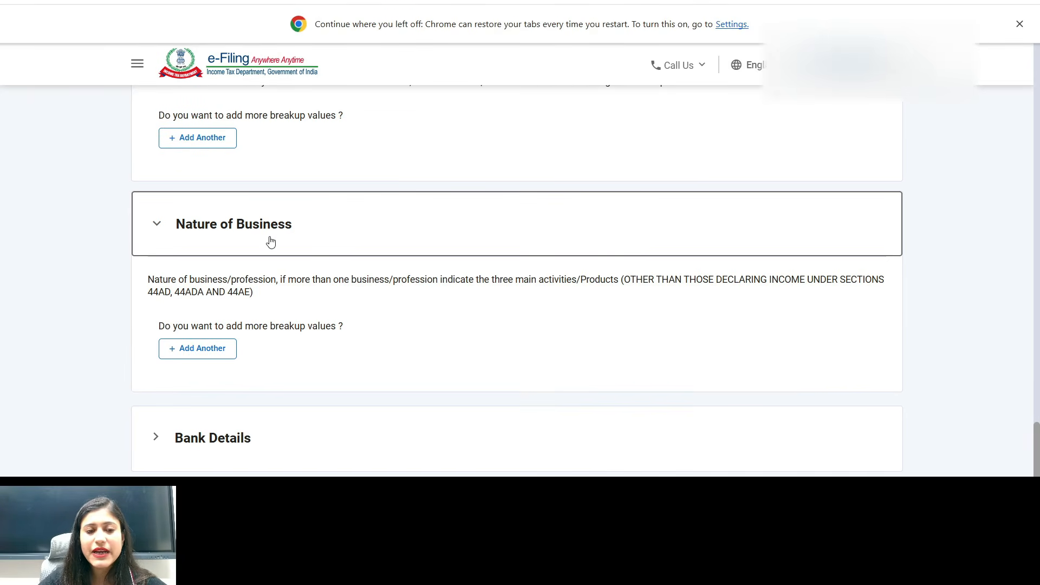
left_click(200, 348)
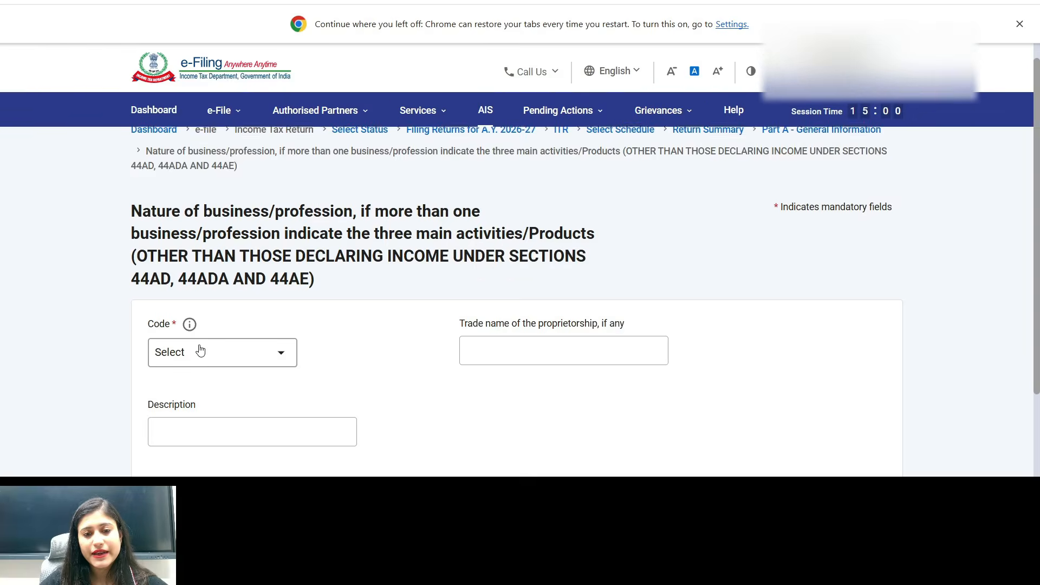
scroll(200, 350, "down", 2)
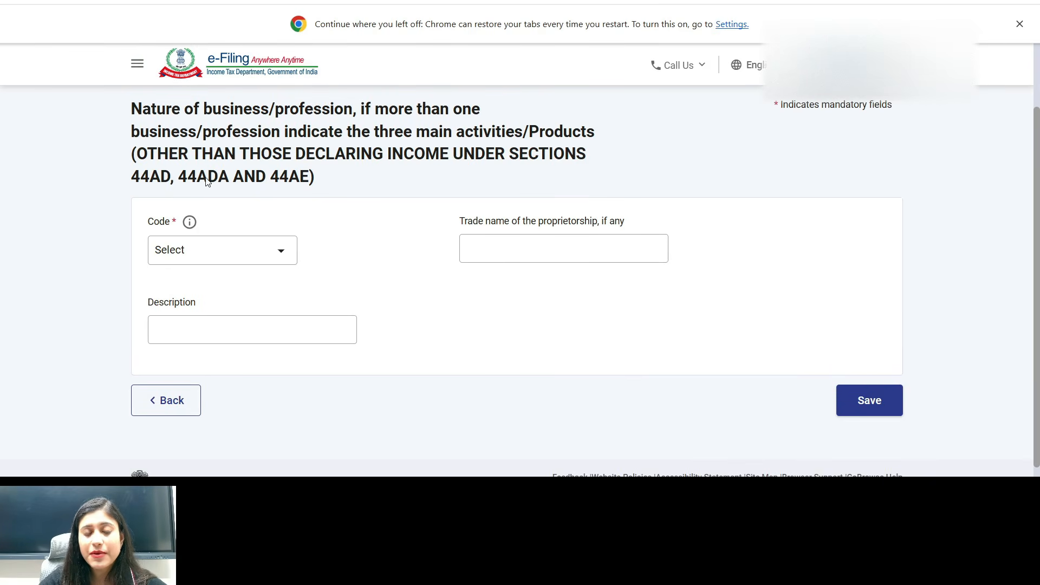
left_click_drag(121, 182, 316, 184)
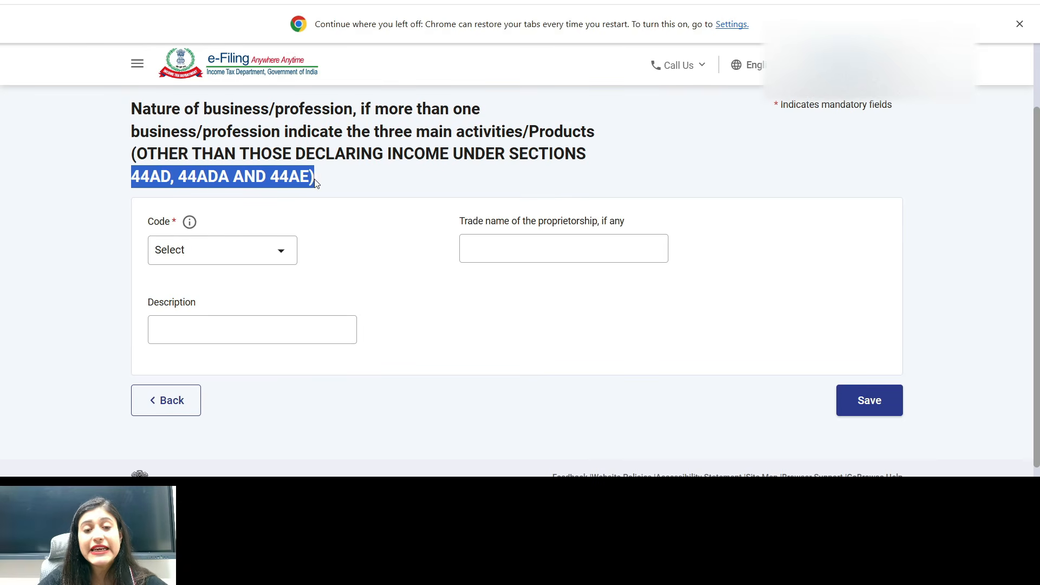
left_click_drag(193, 155, 294, 158)
left_click_drag(150, 179, 301, 200)
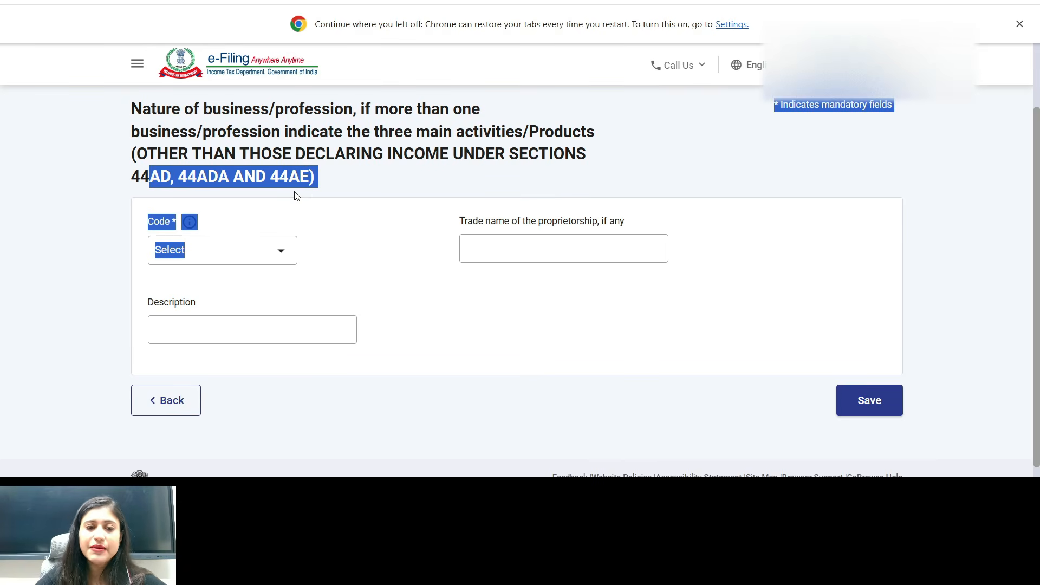
Set the business code of the new entry to 21009-Speculative trading.
left_click(250, 261)
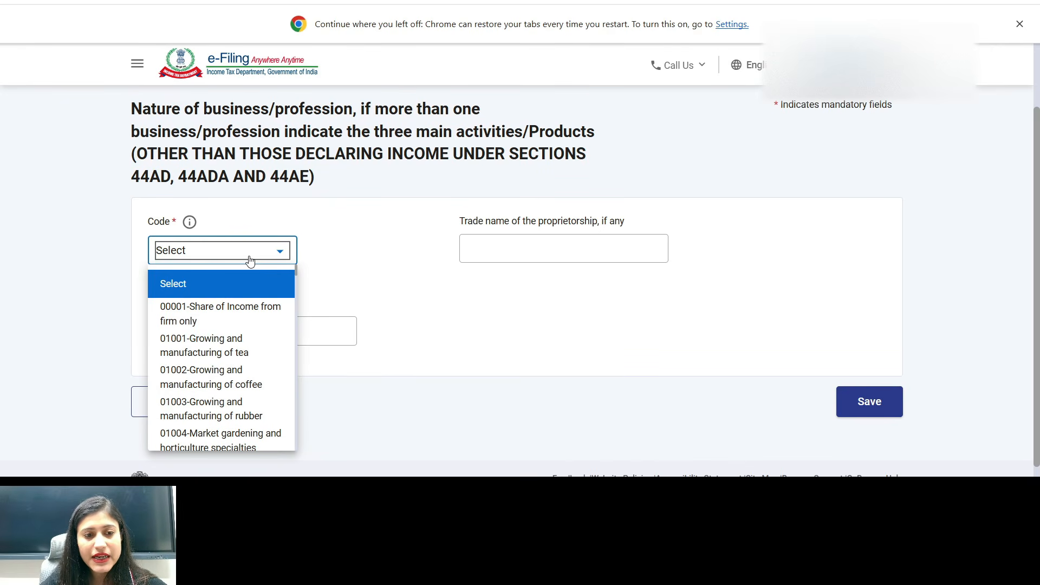
key("Down")
key("Down")
key("Down")
key("Down")
key("Down")
key("Down")
key("Down")
key("Down")
key("Down")
key("Down")
key("Down")
key("Down")
key("Down")
key("Down")
key("Down")
key("Down")
key("Down")
key("Down")
key("Down")
key("Down")
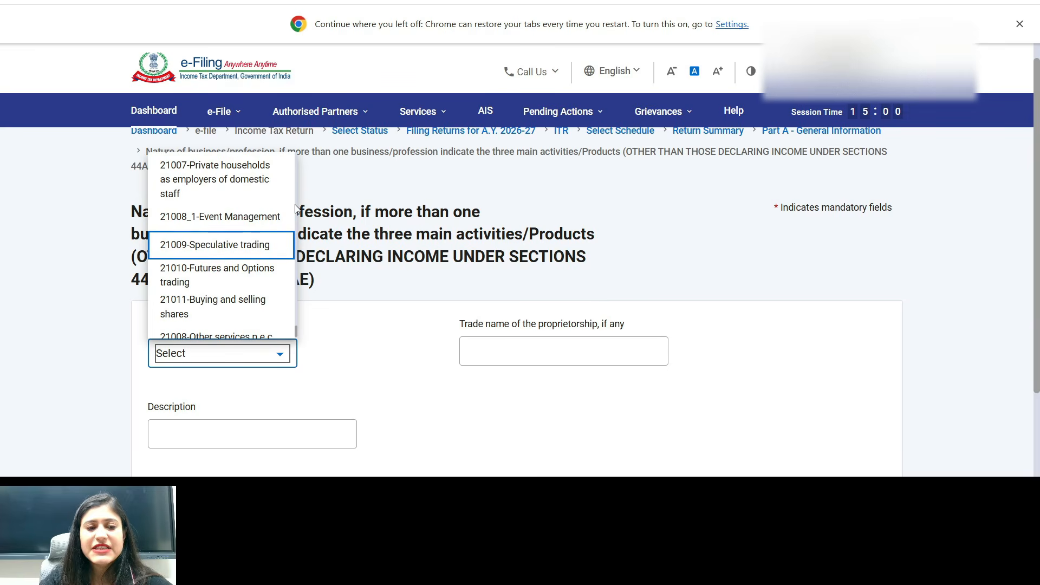
key("Return")
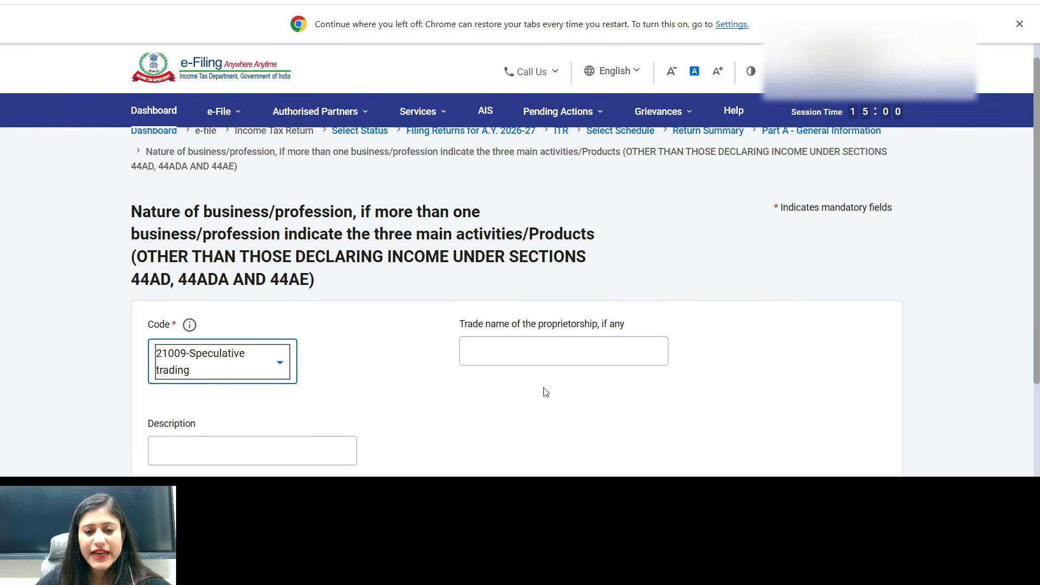
Enter XYZ as the trade name of the proprietorship and save the speculative trading entry.
left_click(533, 346)
left_click(568, 384)
scroll(677, 363, "down", 3)
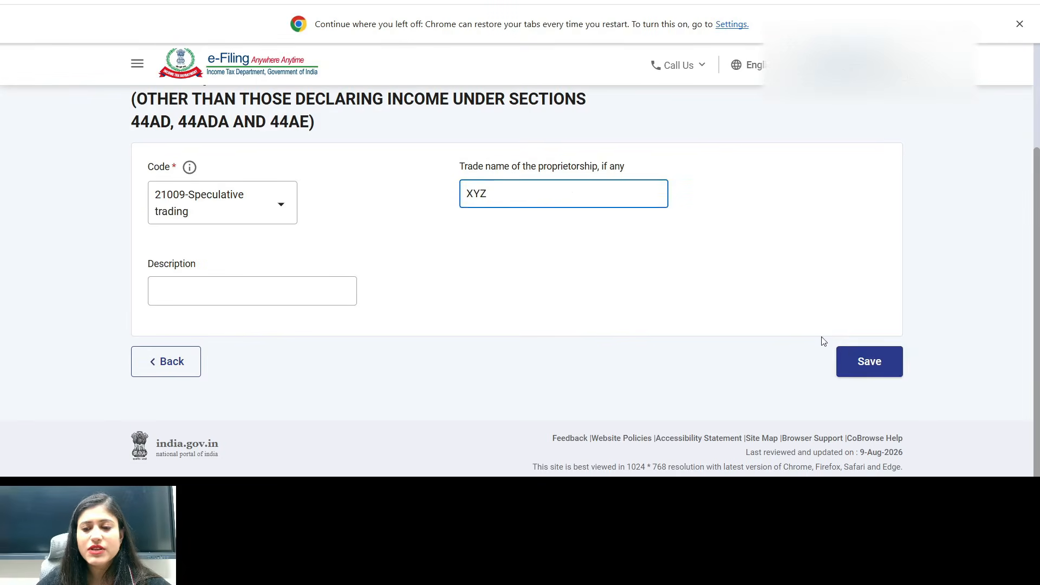
left_click(868, 370)
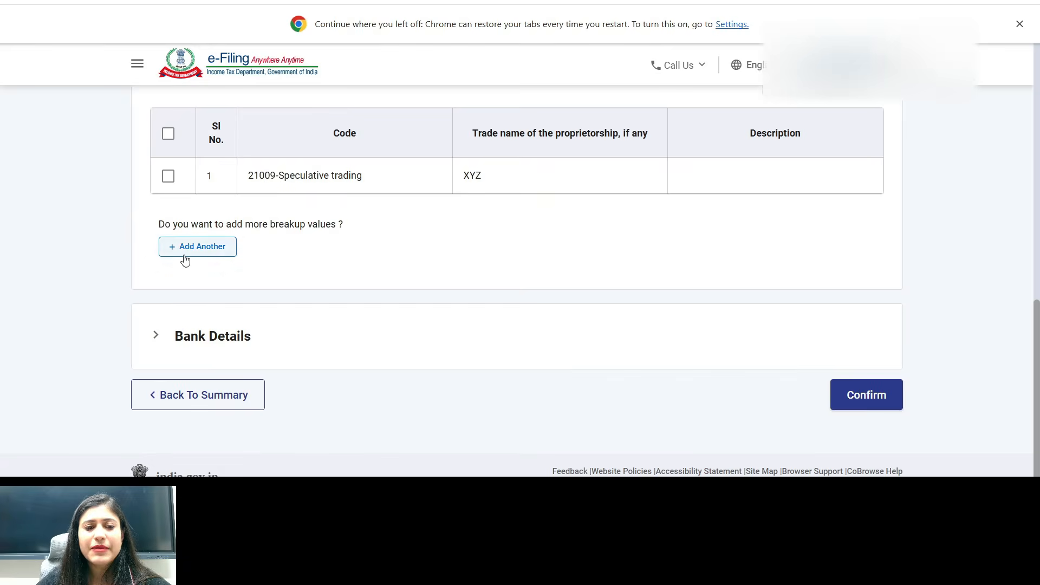
Add another nature of business entry with the code 21010-Futures and Options trading.
left_click(183, 246)
left_click(275, 355)
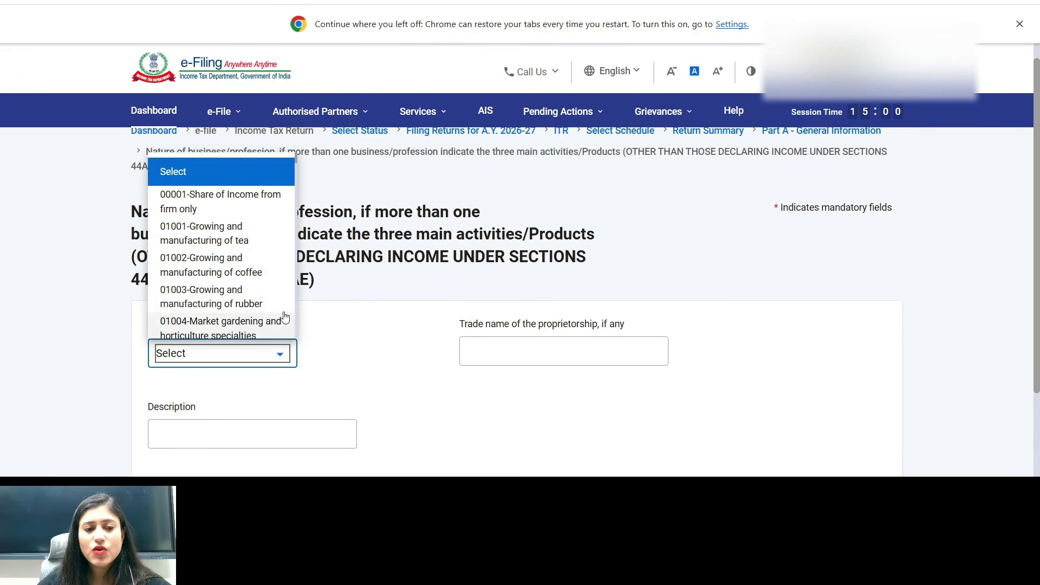
key("Down")
key("Down")
key("Down")
key("Down")
key("Down")
key("Down")
key("Down")
key("Down")
key("Down")
key("Down")
key("Down")
key("Down")
key("Down")
key("Down")
key("Down")
key("Down")
key("Down")
key("Down")
key("Down")
key("Down")
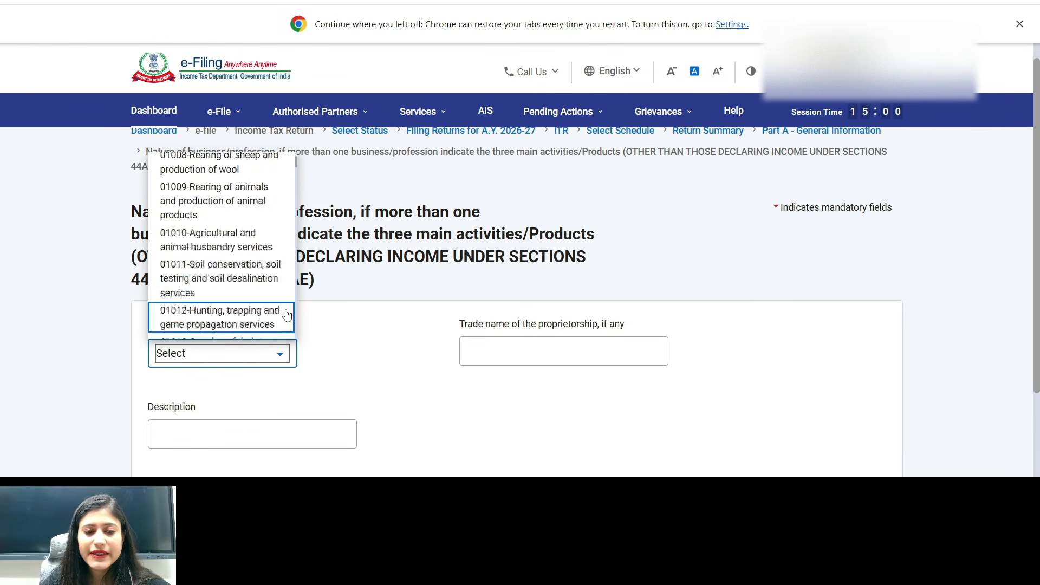
key("Return")
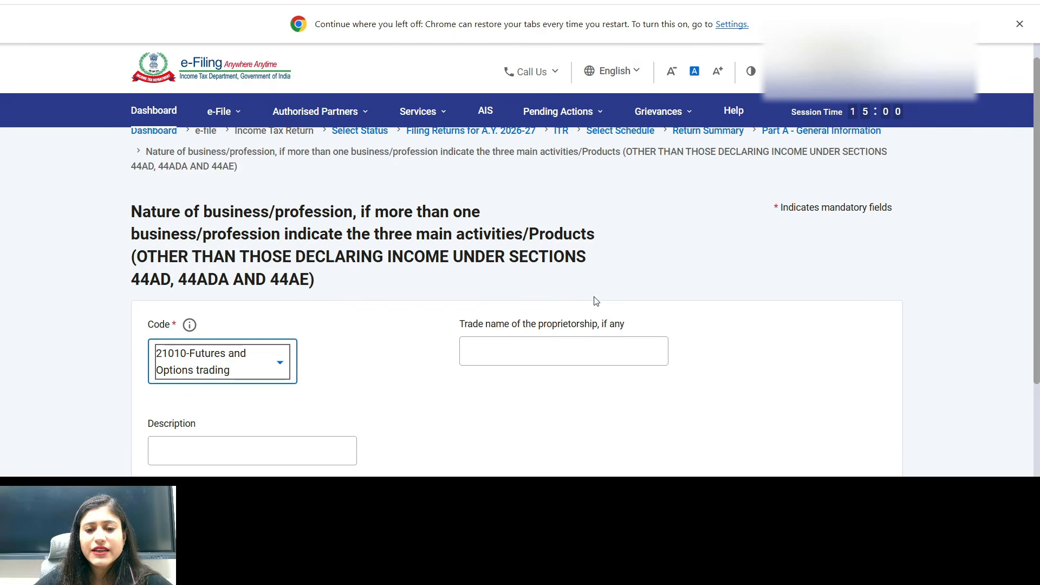
Enter xyz as the trade name of the proprietorship and save the Futures and Options trading entry.
left_click(564, 351)
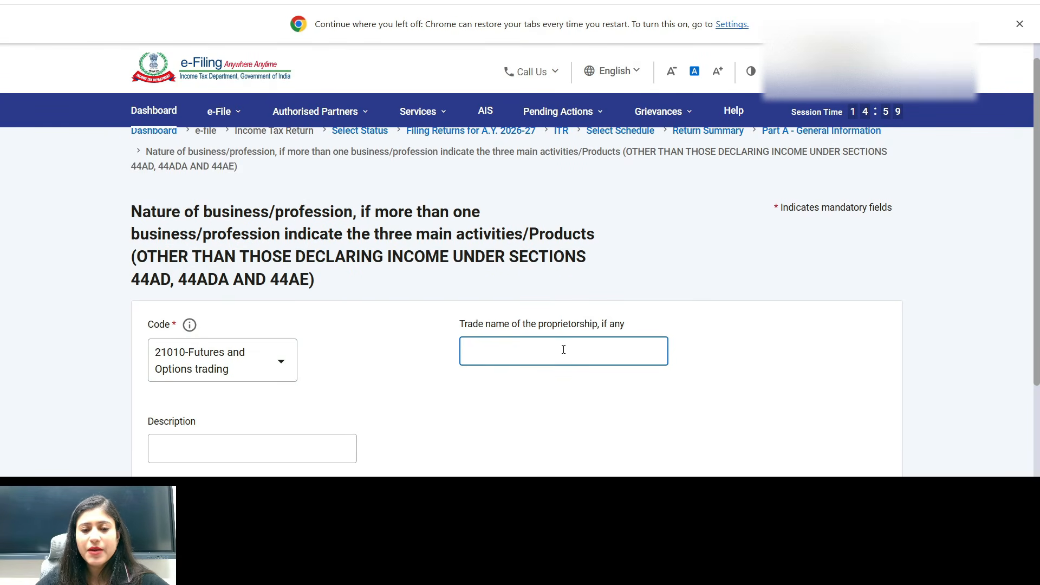
type("xyz")
scroll(705, 379, "down", 2)
left_click(870, 431)
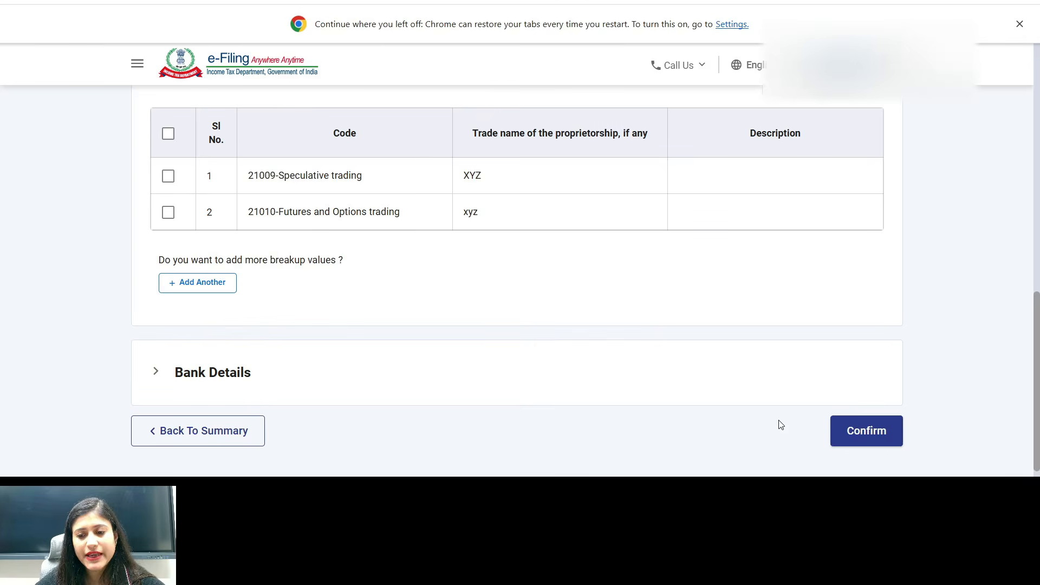
Confirm the Part A - General Information schedule and open the Part A - Balance Sheet schedule.
left_click(867, 433)
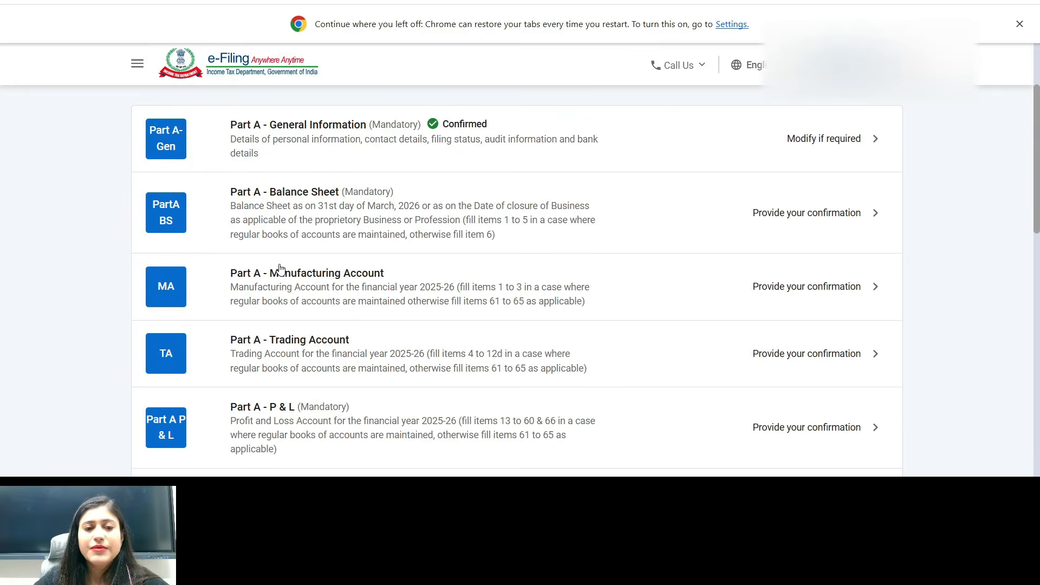
left_click(356, 217)
left_click(515, 348)
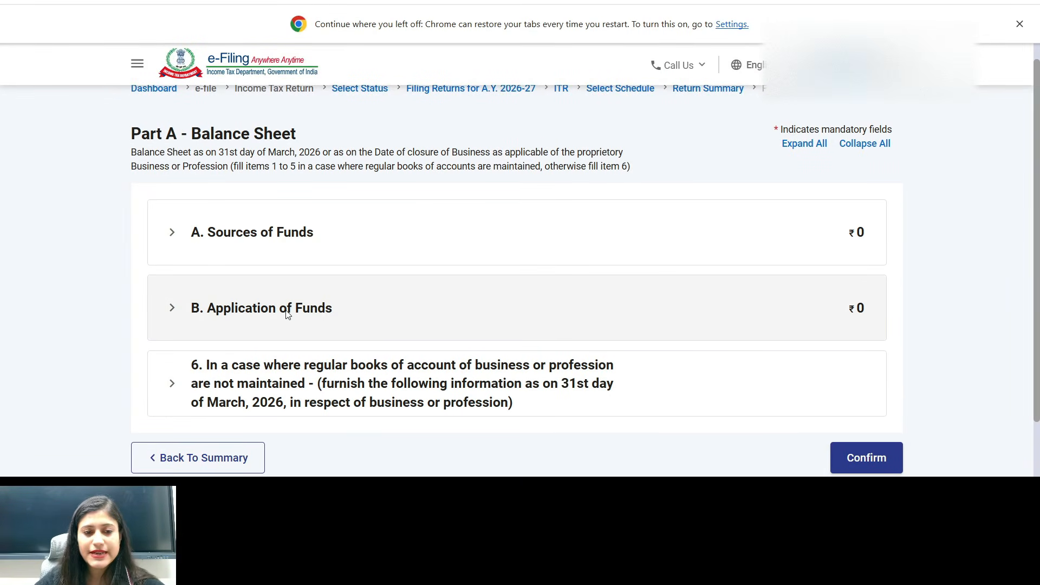
Open the balance sheet's Application of Funds section for editing and expand Current assets, loans and advances.
left_click(287, 312)
scroll(308, 299, "down", 3)
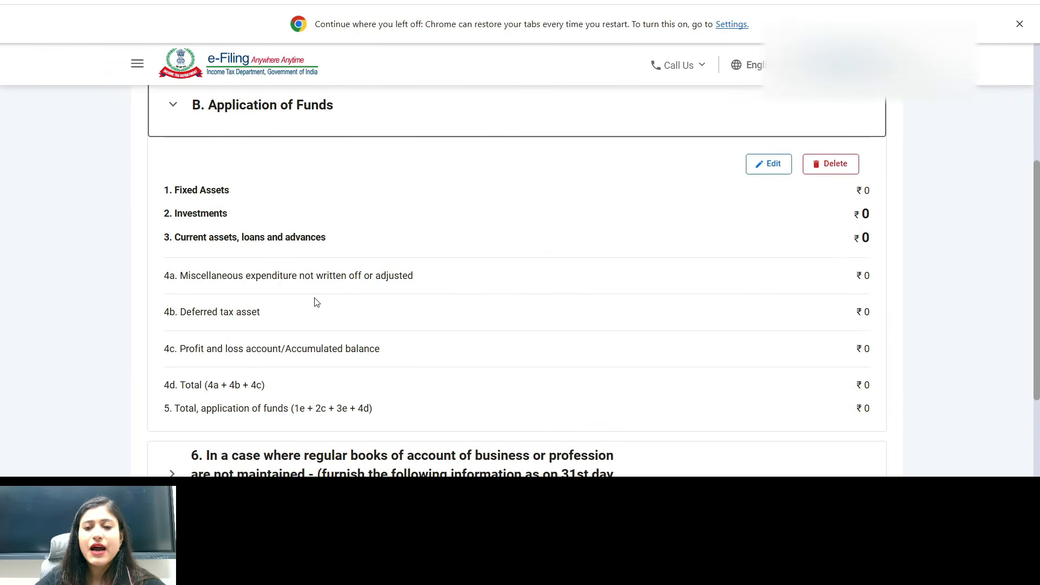
left_click(785, 164)
scroll(523, 237, "down", 5)
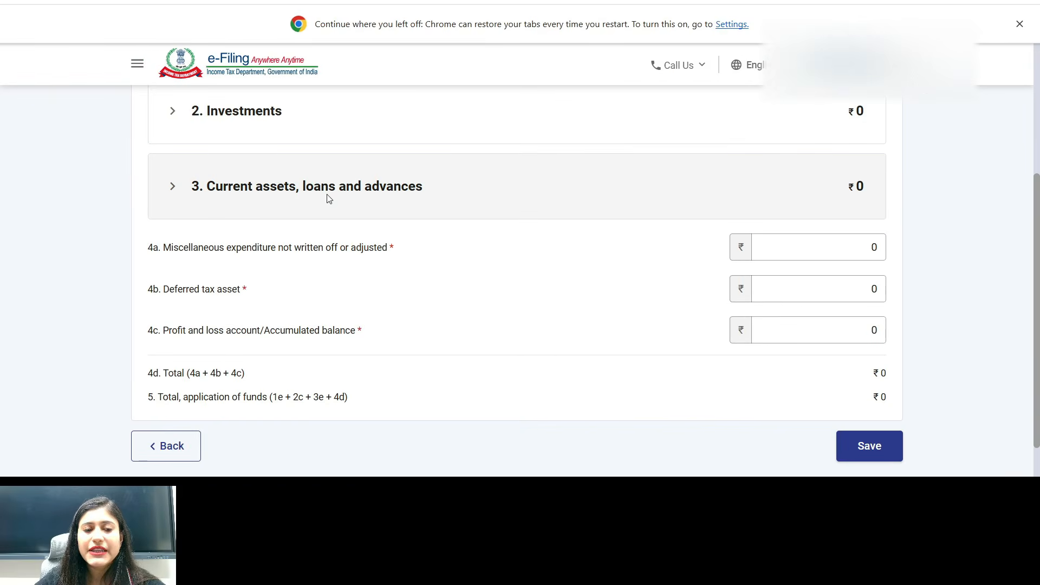
left_click(267, 203)
scroll(342, 222, "down", 7)
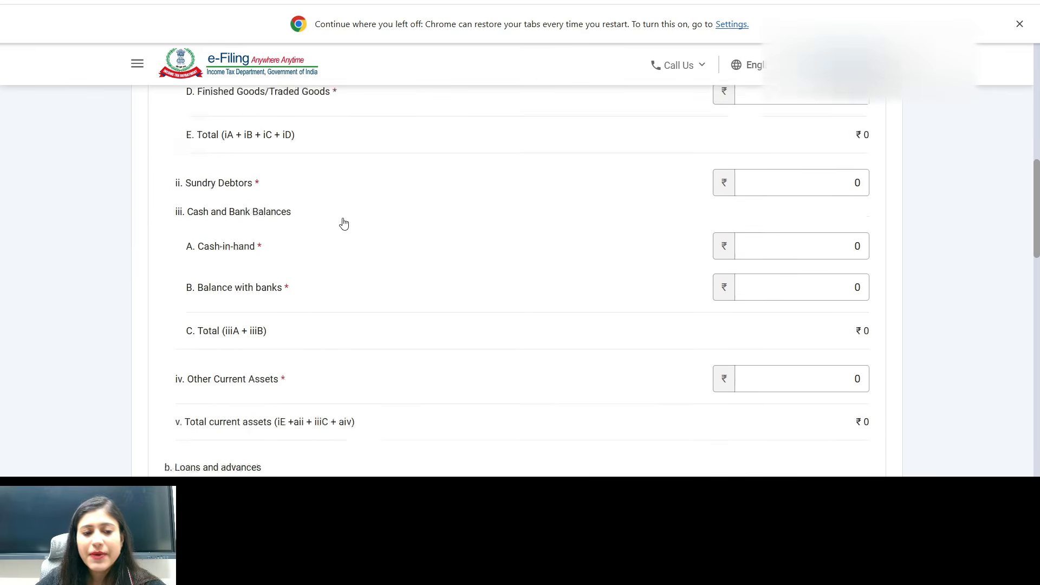
Under Cash and Bank Balances, set Balance with banks to 150000 and Cash-in-hand to 50000.
left_click(804, 204)
left_click_drag(829, 209, 935, 229)
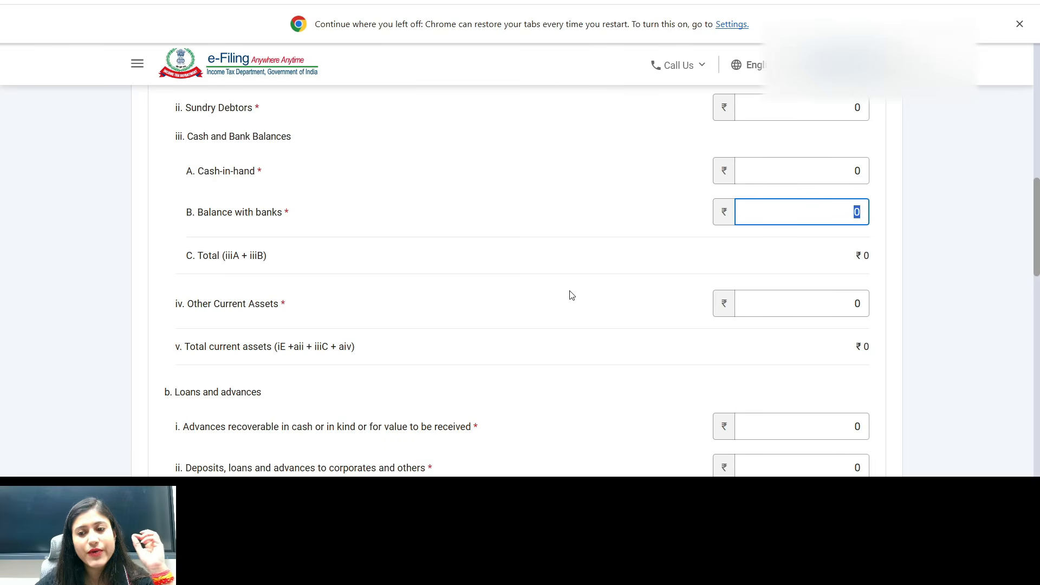
type("150000")
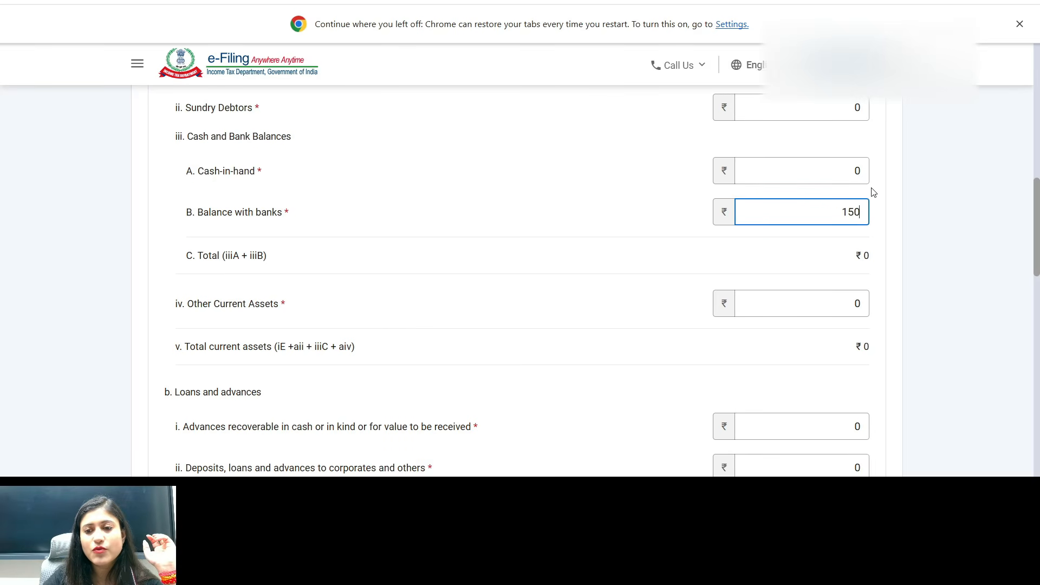
left_click(681, 204)
left_click(845, 168)
left_click_drag(845, 168, 997, 172)
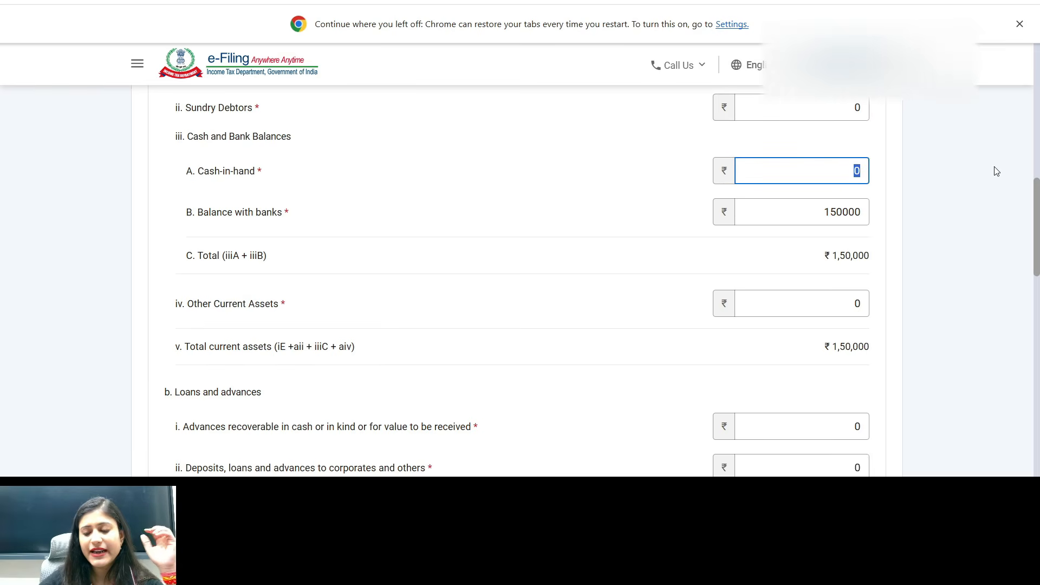
type("50000")
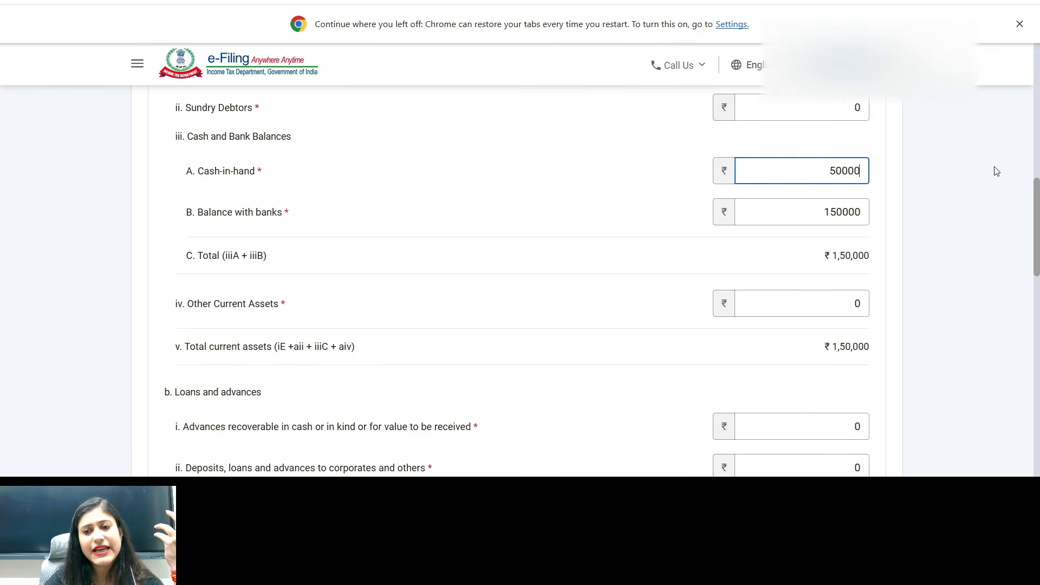
left_click(666, 198)
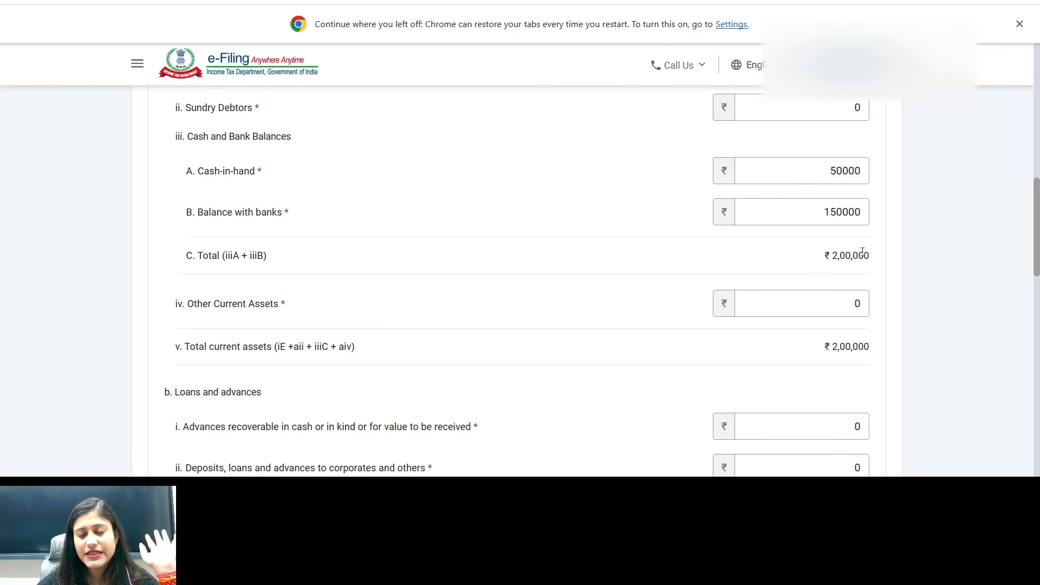
Save the Application of Funds details.
scroll(924, 260, "down", 15)
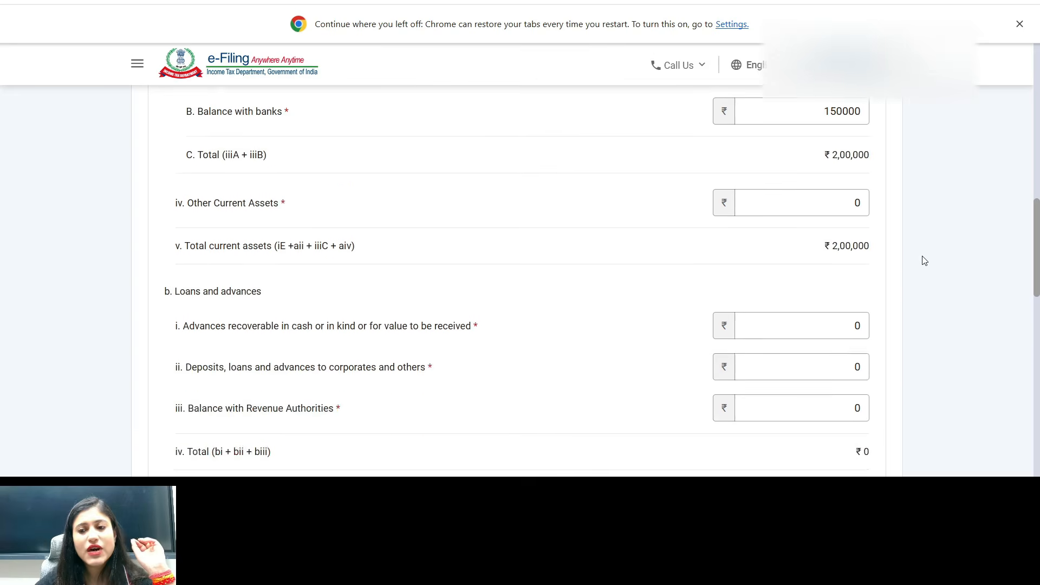
scroll(925, 261, "down", 1)
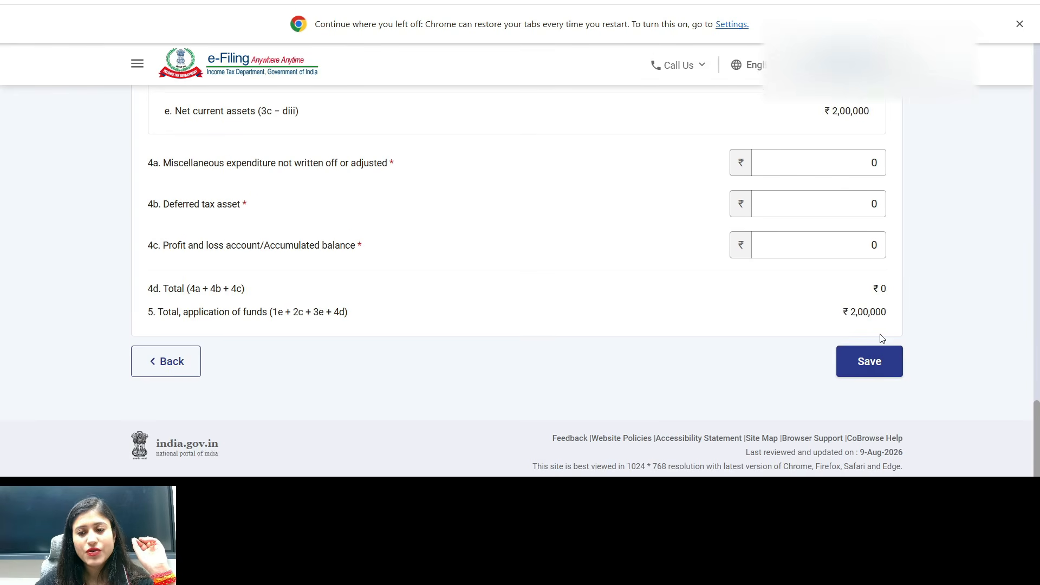
left_click(869, 373)
Open the balance sheet's Sources of Funds section for editing and expand Proprietor's fund.
scroll(869, 374, "down", 4)
scroll(862, 360, "up", 4)
scroll(860, 324, "up", 3)
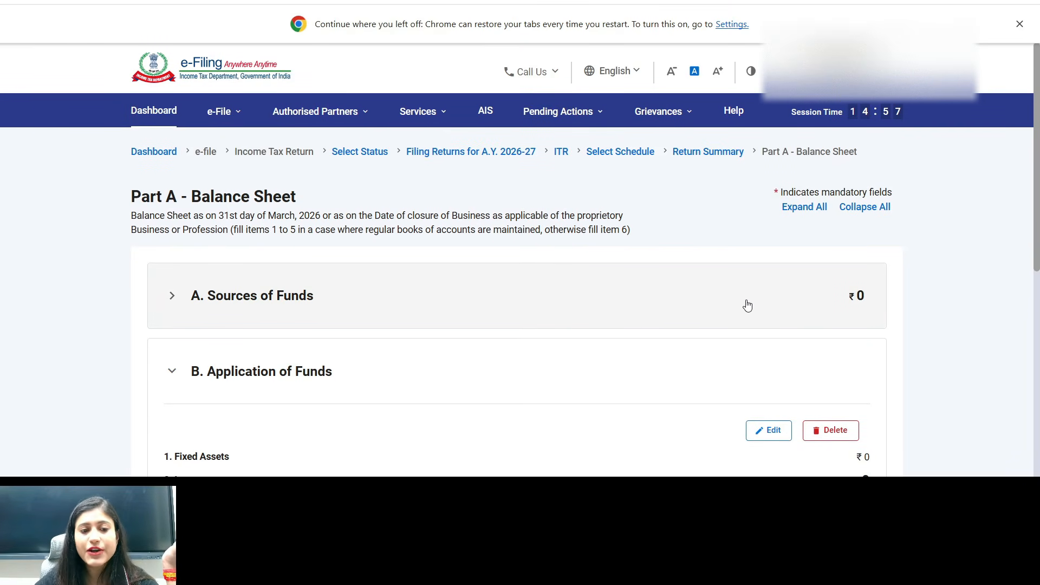
left_click(427, 304)
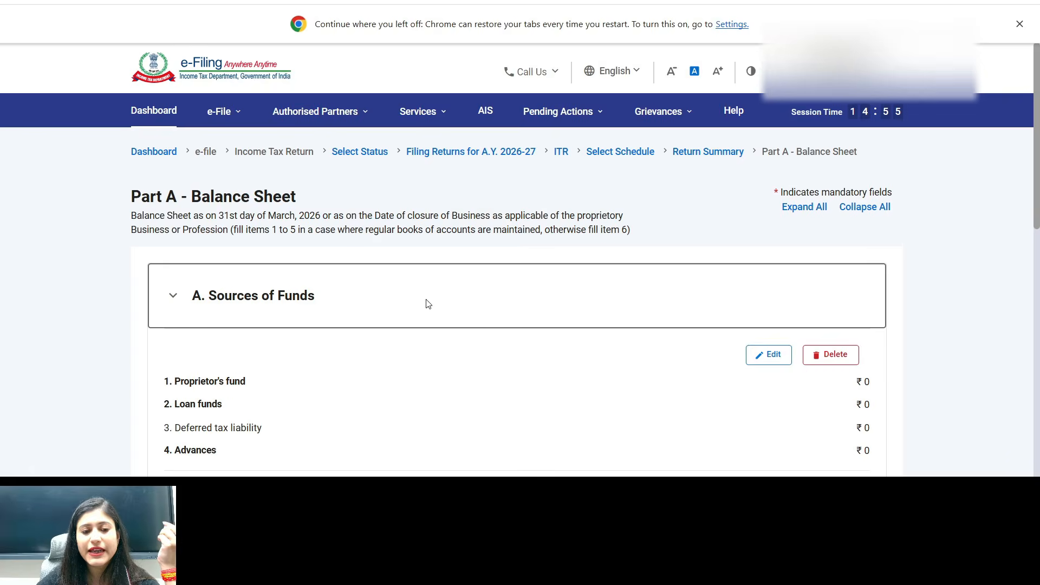
scroll(477, 320, "down", 3)
left_click(777, 194)
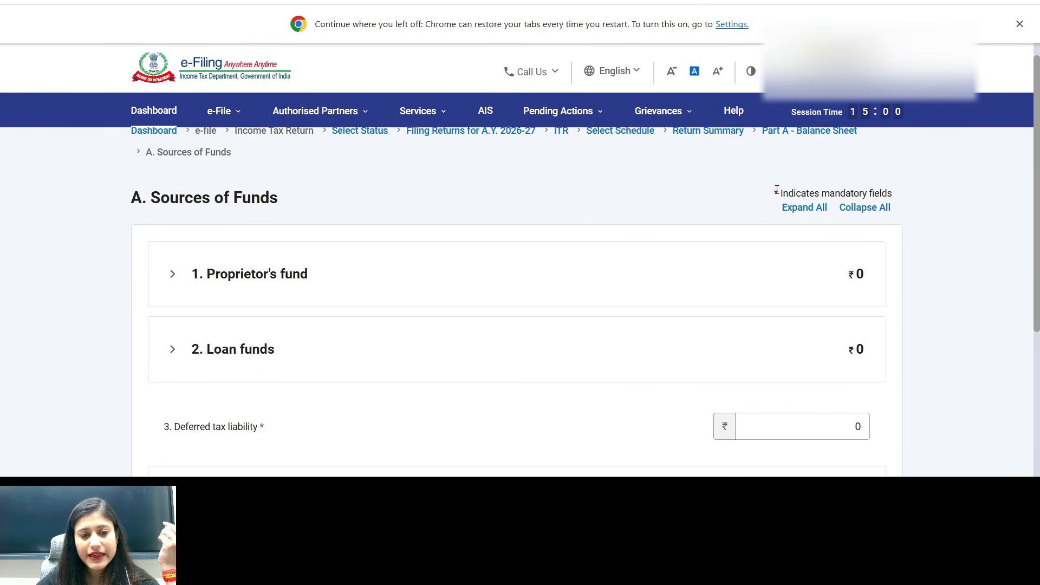
left_click(348, 271)
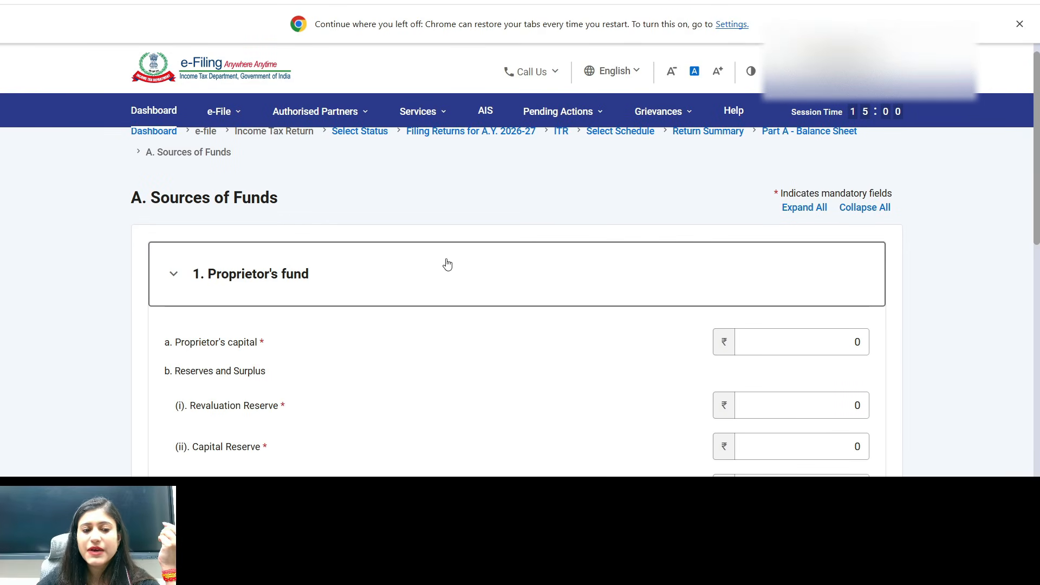
Set the Proprietor's capital to 200000.
scroll(447, 262, "down", 3)
left_click(792, 181)
double_click(856, 172)
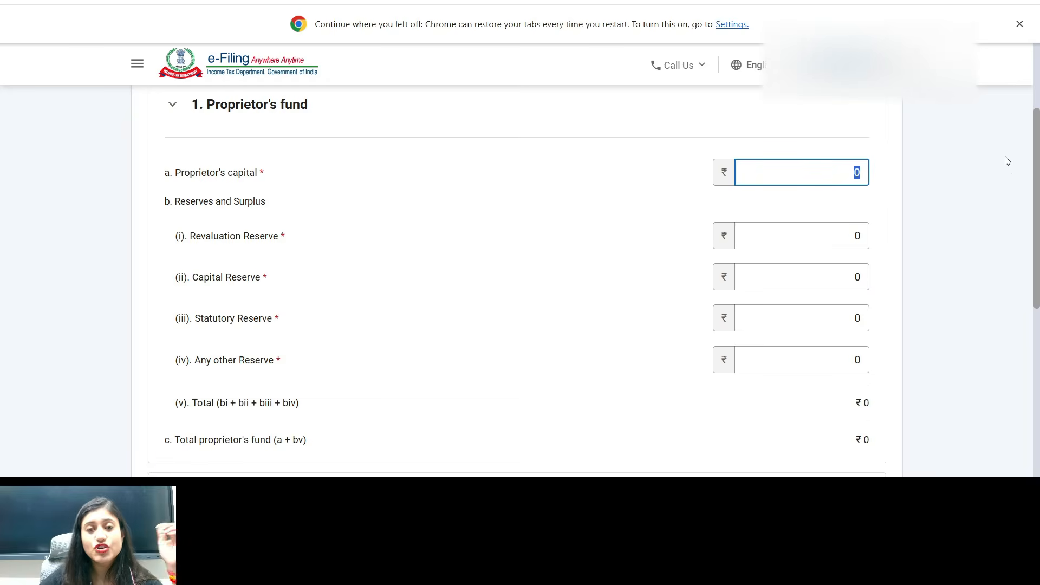
type("200000")
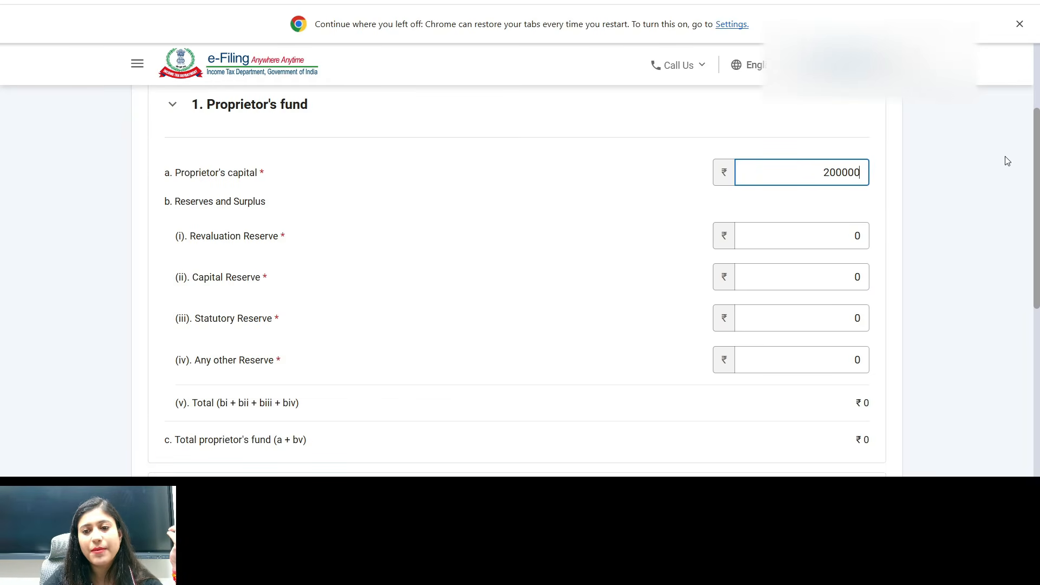
Save the balance sheet's Sources of Funds details.
left_click(972, 174)
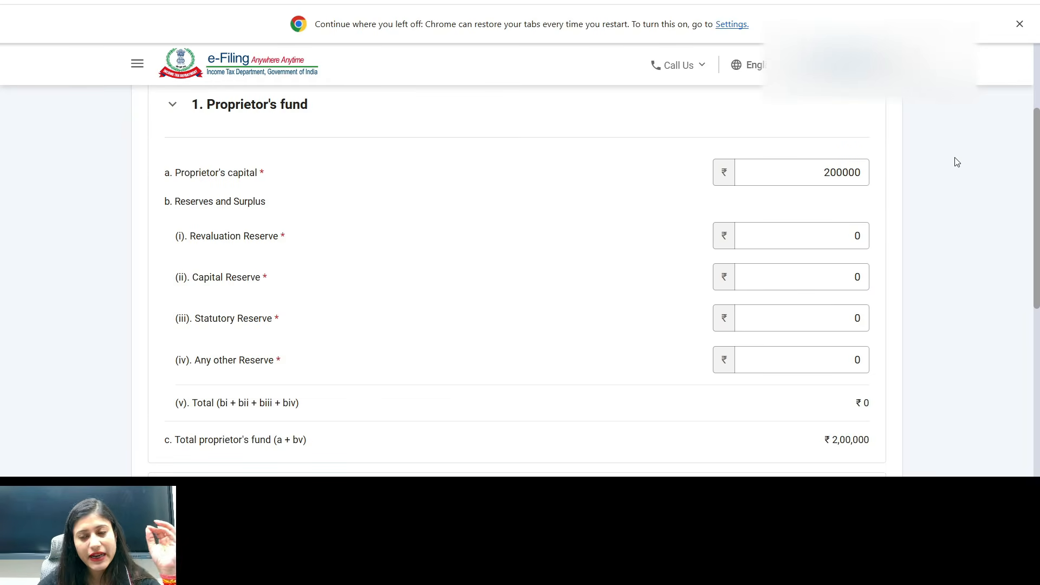
scroll(959, 161, "down", 8)
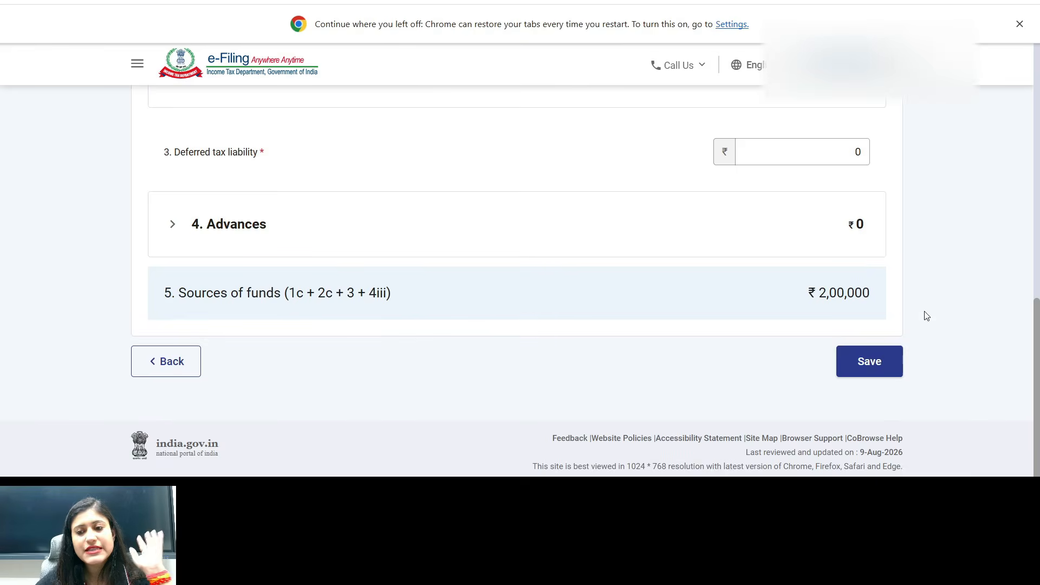
left_click(890, 373)
In balance sheet item 6 for businesses without regular books, set the cash balance to 50000 and confirm the Balance Sheet.
scroll(868, 333, "down", 5)
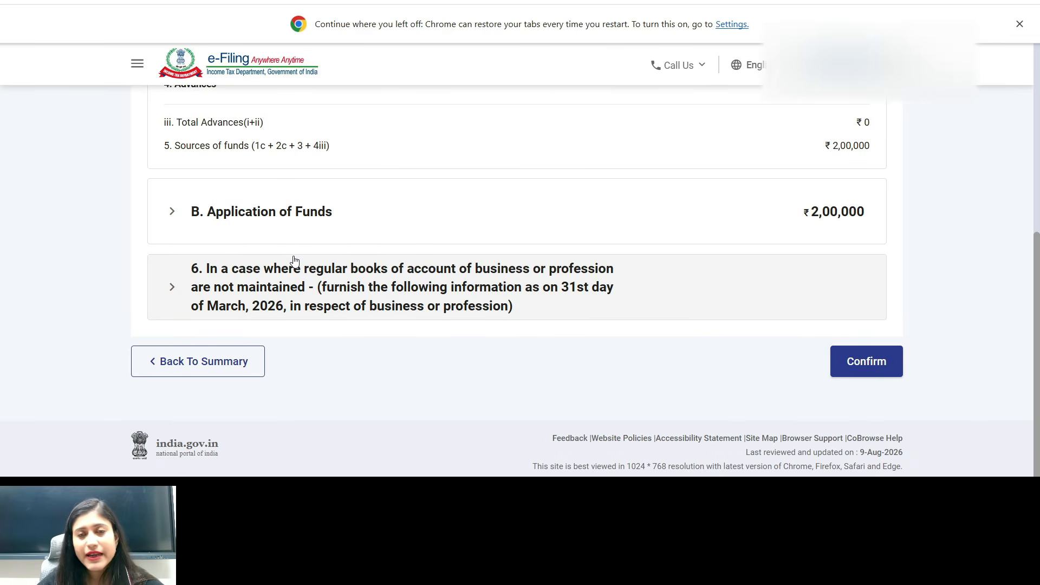
left_click(313, 284)
scroll(390, 337, "down", 2)
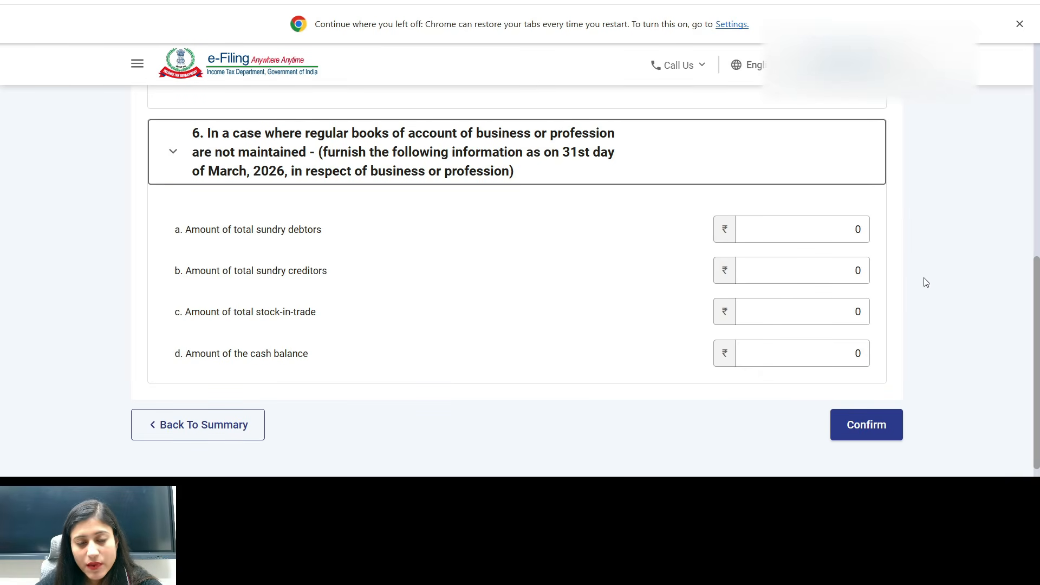
left_click(822, 353)
type("50000")
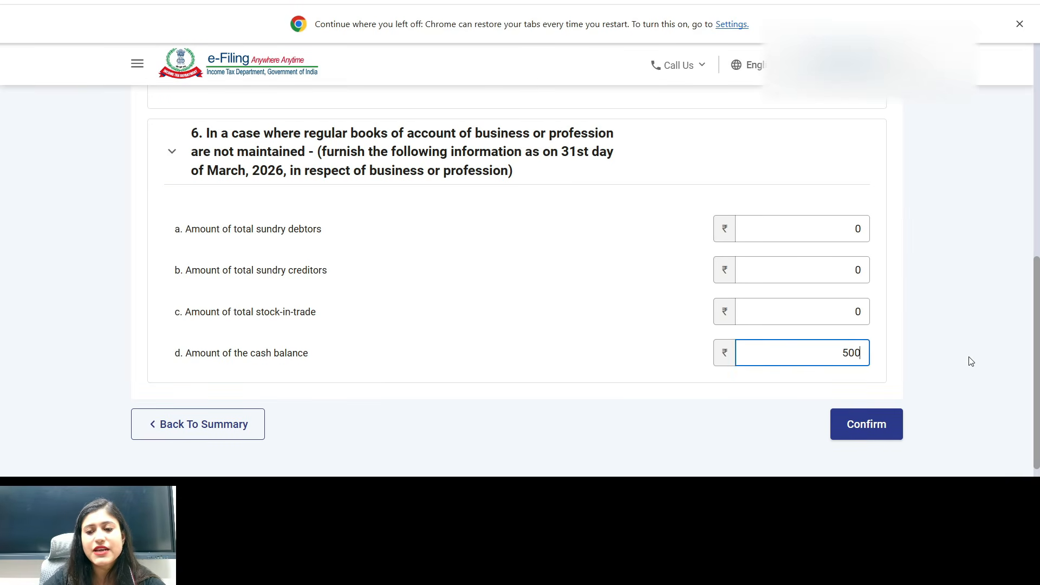
left_click(963, 324)
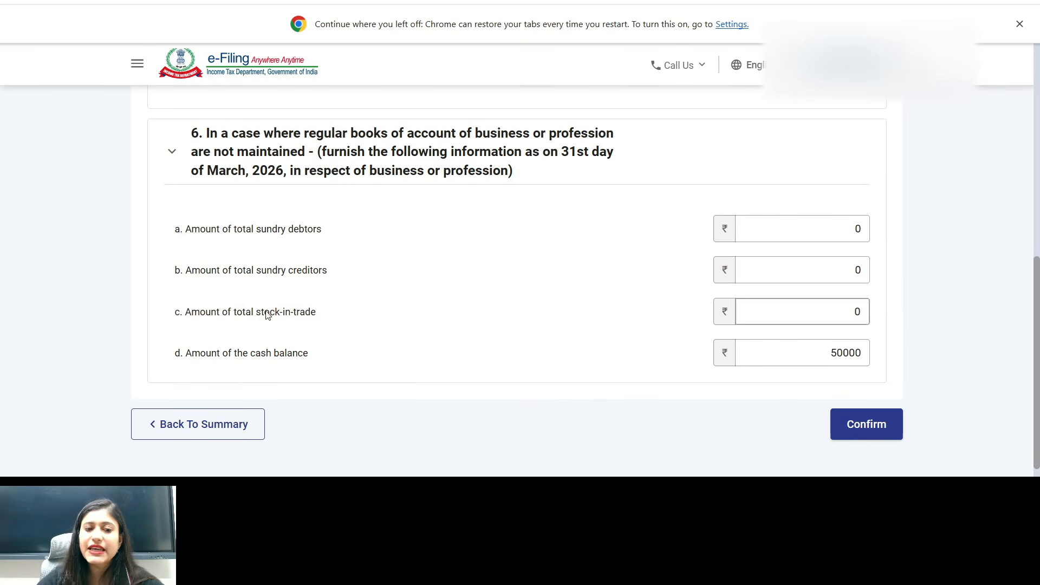
left_click(890, 438)
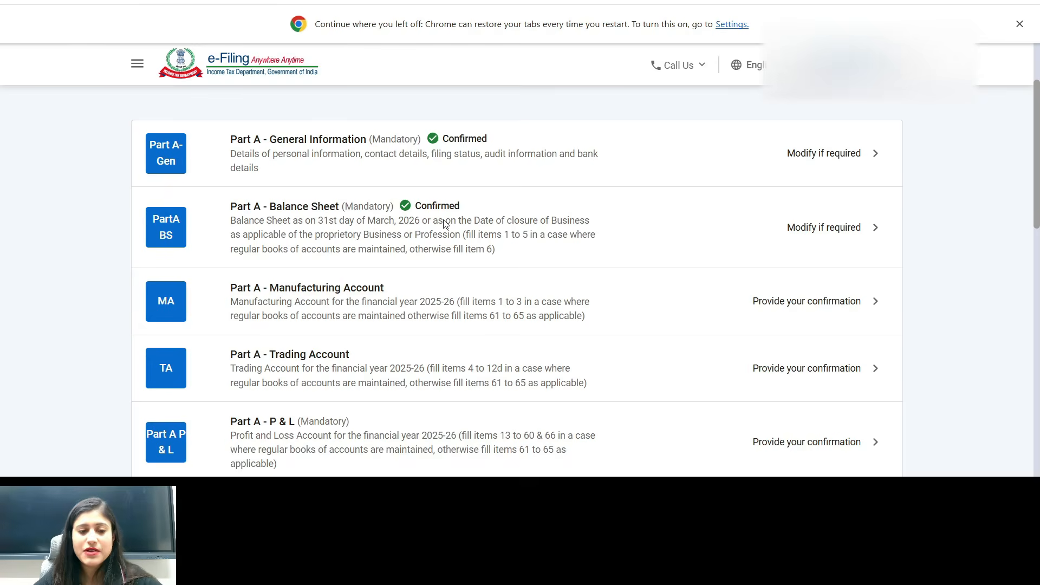
Open Part A - Manufacturing Account and confirm it without entering any amounts.
left_click(399, 302)
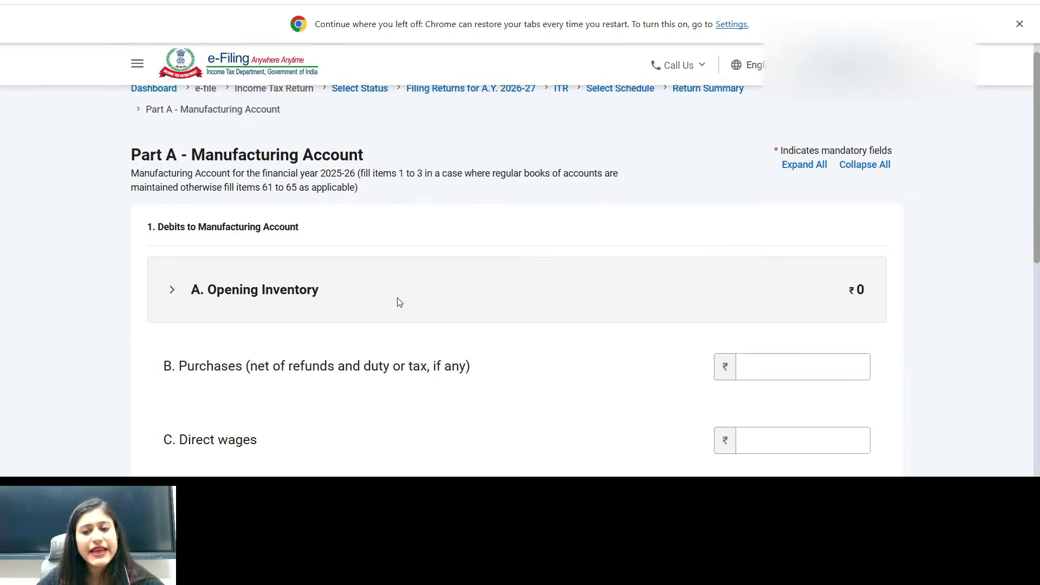
scroll(399, 302, "down", 6)
scroll(400, 301, "down", 2)
left_click(868, 359)
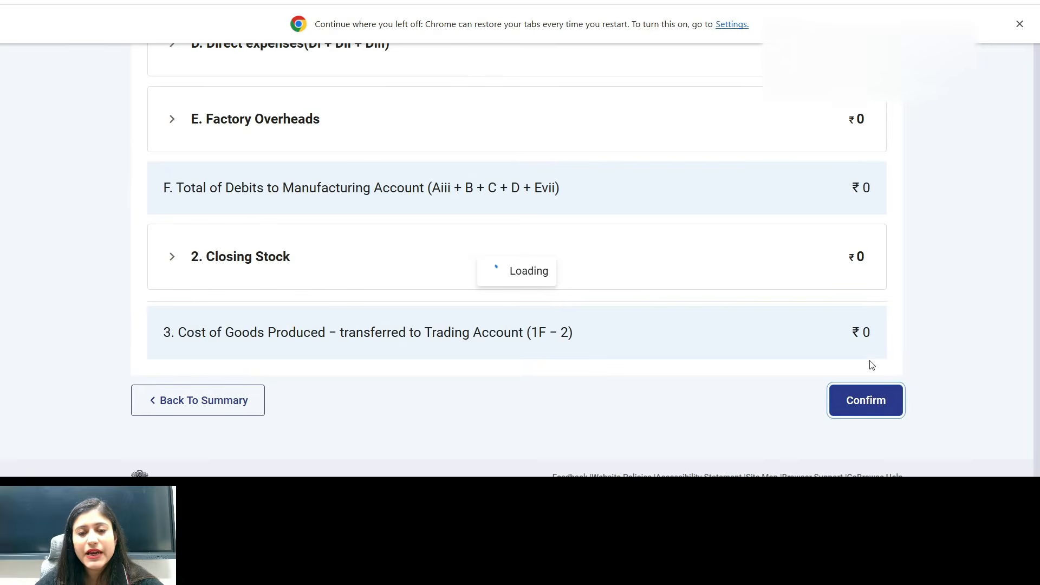
Open Part A - Trading Account and go over items 12a to 12d on intraday and Futures & Options trading.
left_click(332, 228)
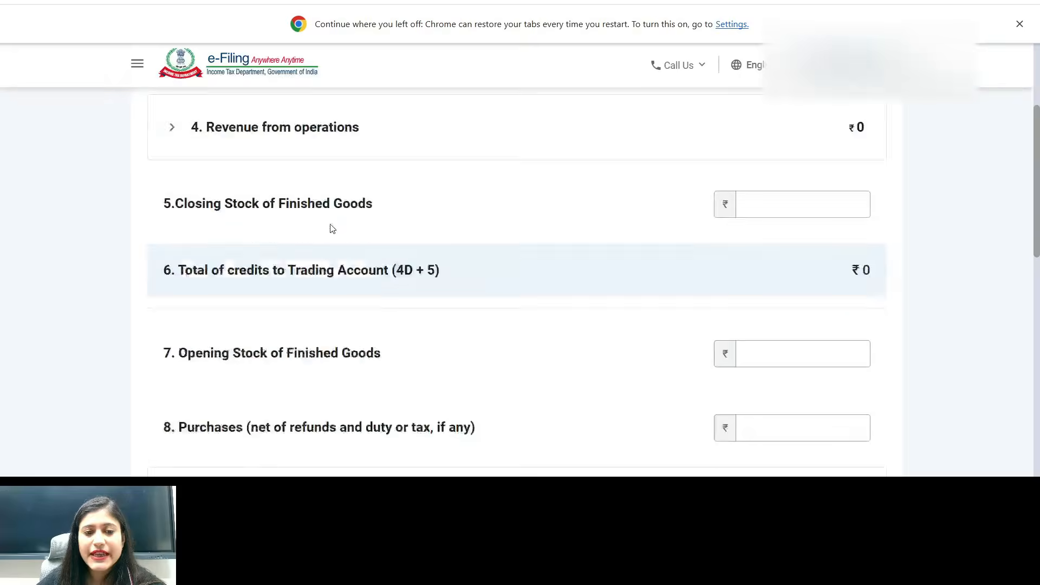
scroll(406, 230, "down", 8)
scroll(410, 233, "down", 8)
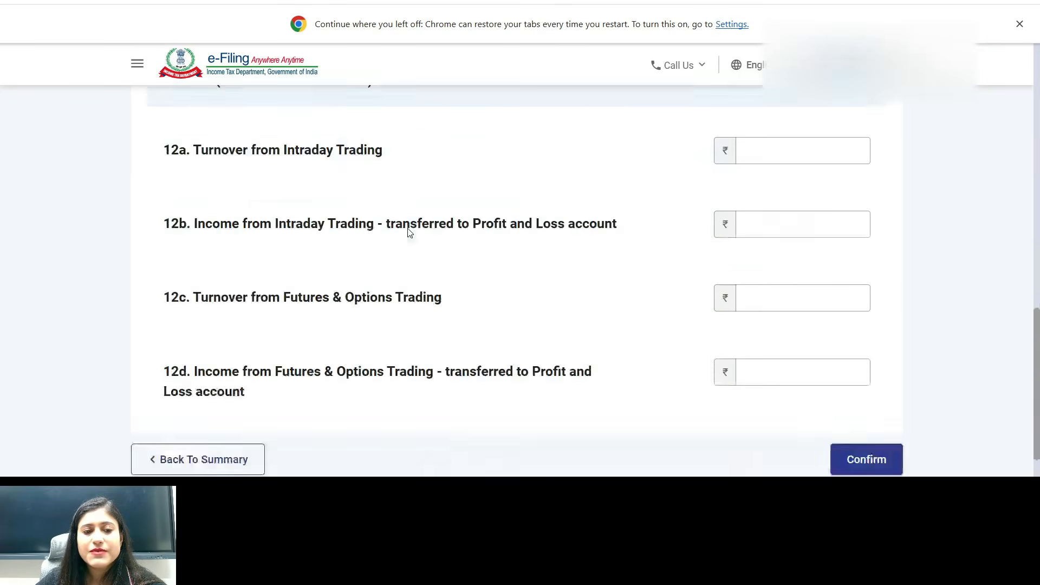
scroll(409, 232, "up", 2)
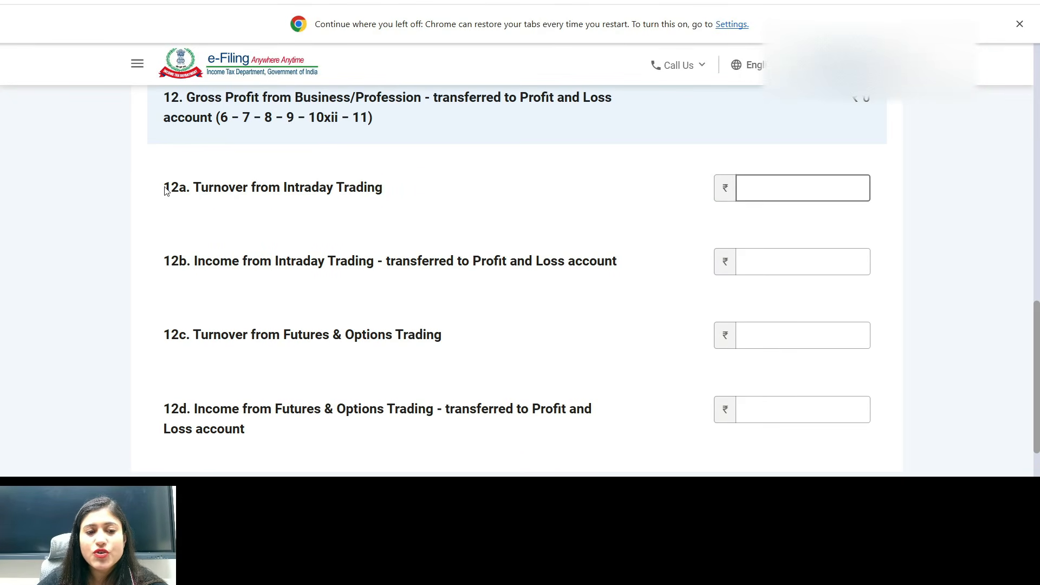
left_click_drag(165, 188, 195, 187)
left_click_drag(164, 260, 206, 258)
left_click_drag(164, 334, 200, 333)
left_click_drag(171, 412, 239, 404)
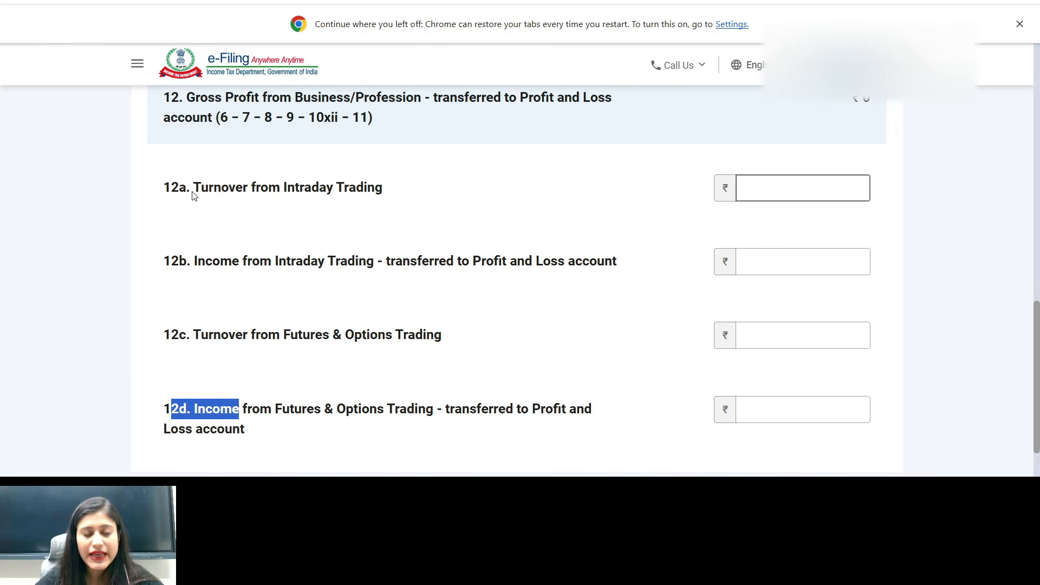
Look up the intraday turnover in the Excel tax report, then return to Chrome and set Turnover from Intraday Trading (12a) to 11875.
left_click_drag(191, 194, 397, 204)
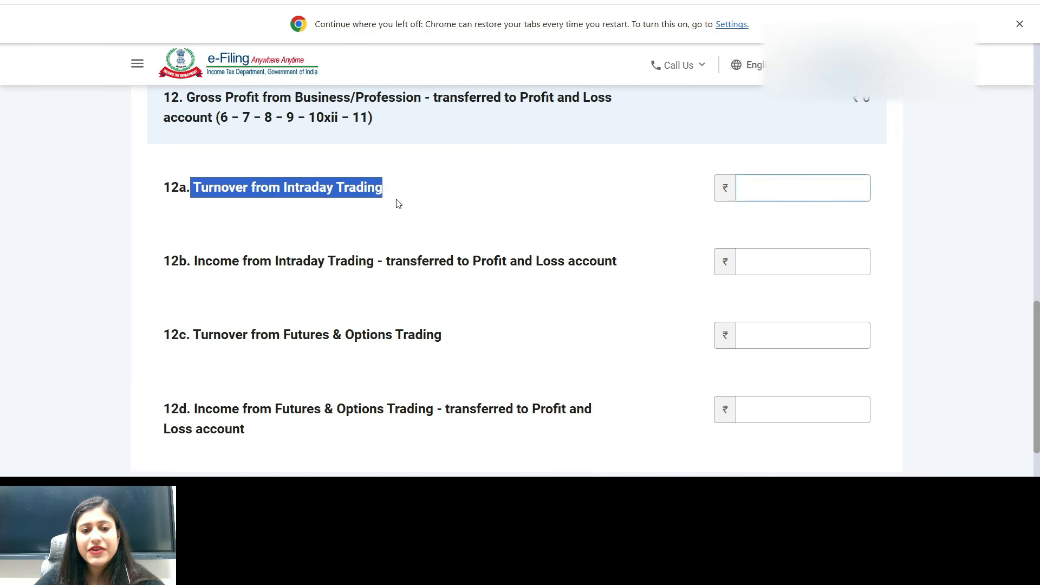
key("alt+Tab")
scroll(342, 362, "down", 3)
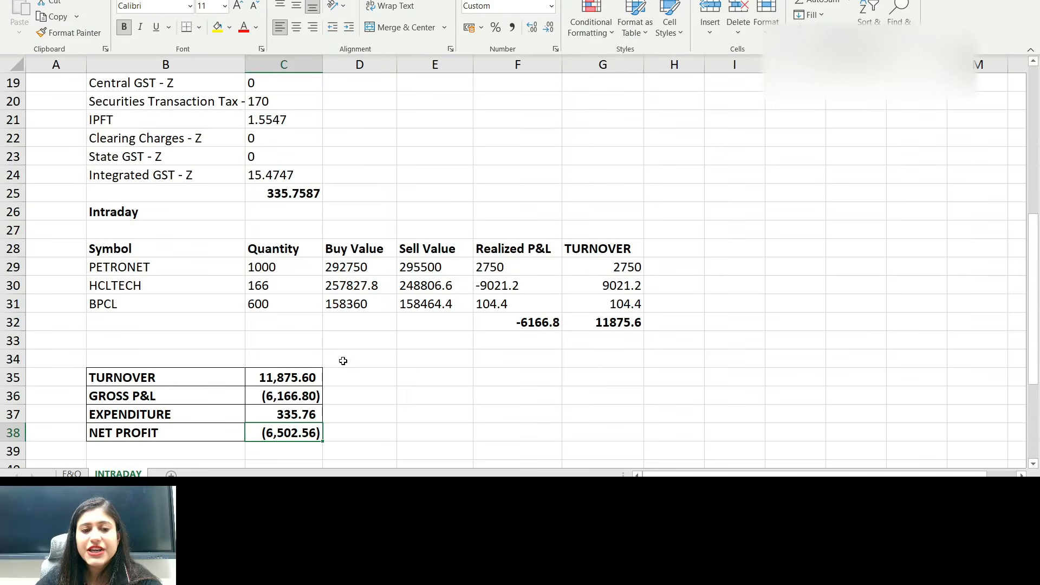
left_click(288, 323)
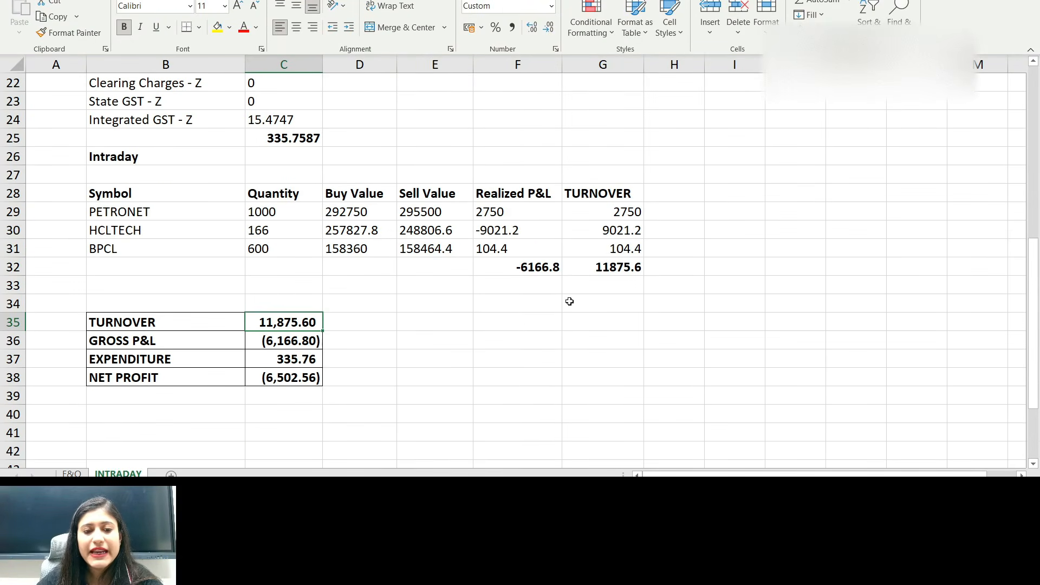
key("alt+Tab")
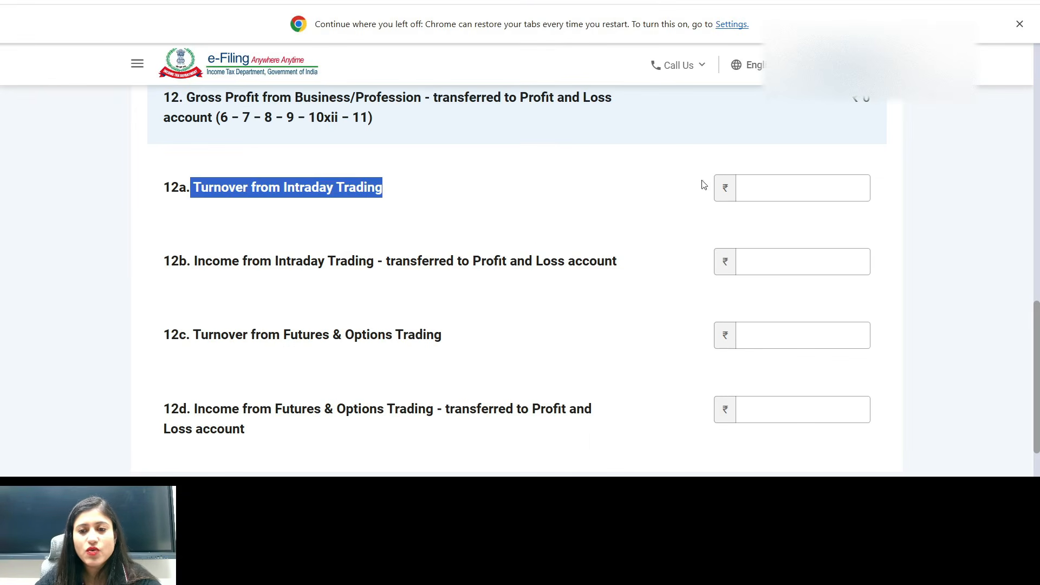
left_click(755, 181)
type("121875")
key("BackSpace")
key("BackSpace")
key("BackSpace")
key("BackSpace")
key("BackSpace")
key("BackSpace")
type("11875")
Look up the intraday net profit in the Excel report and, in Chrome, set Income from Intraday Trading (12b) to -6502.
left_click(831, 236)
left_click_drag(215, 266, 372, 271)
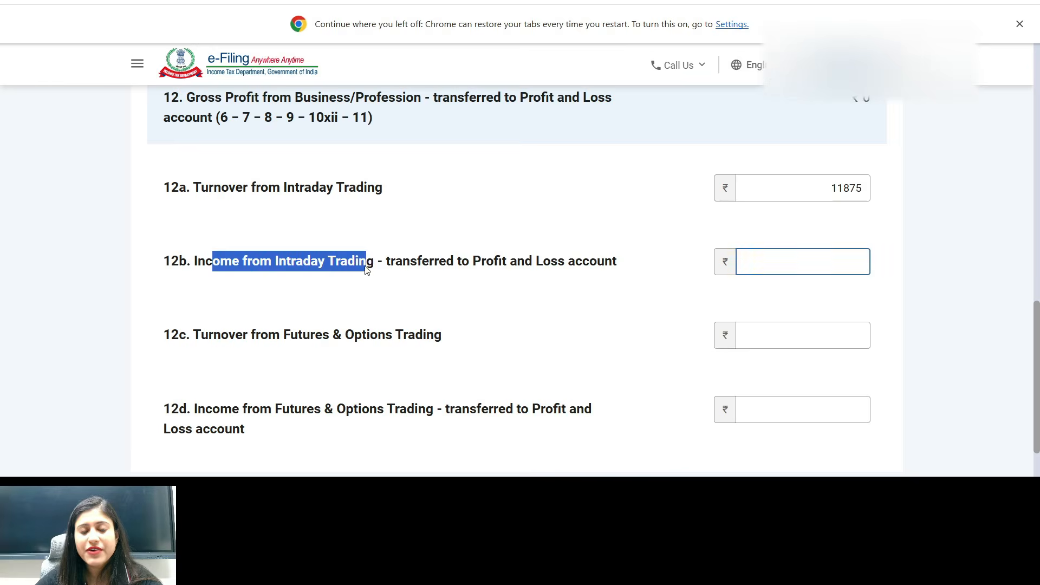
key("alt+Tab")
left_click(288, 378)
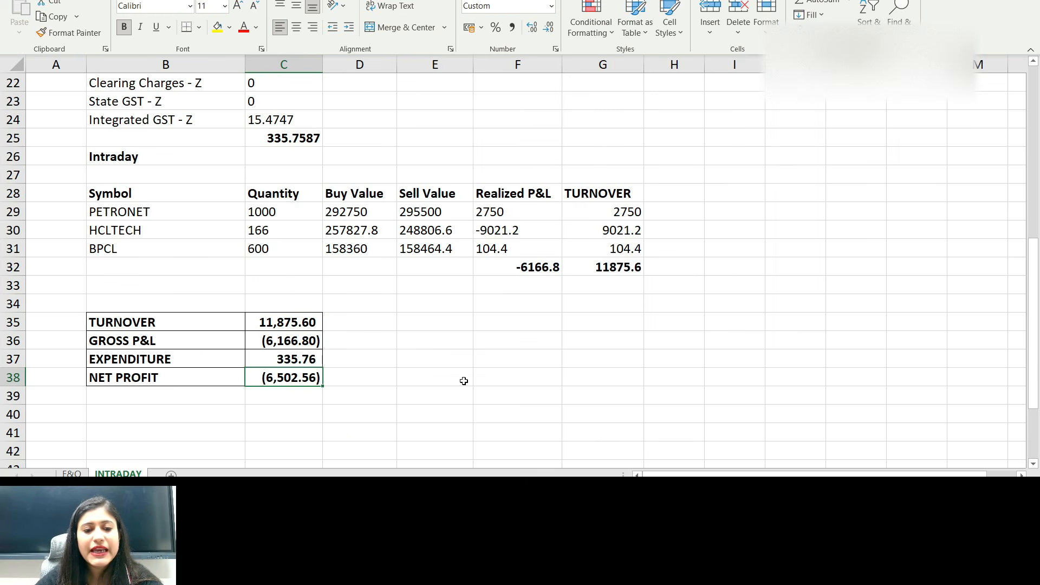
key("alt+Tab")
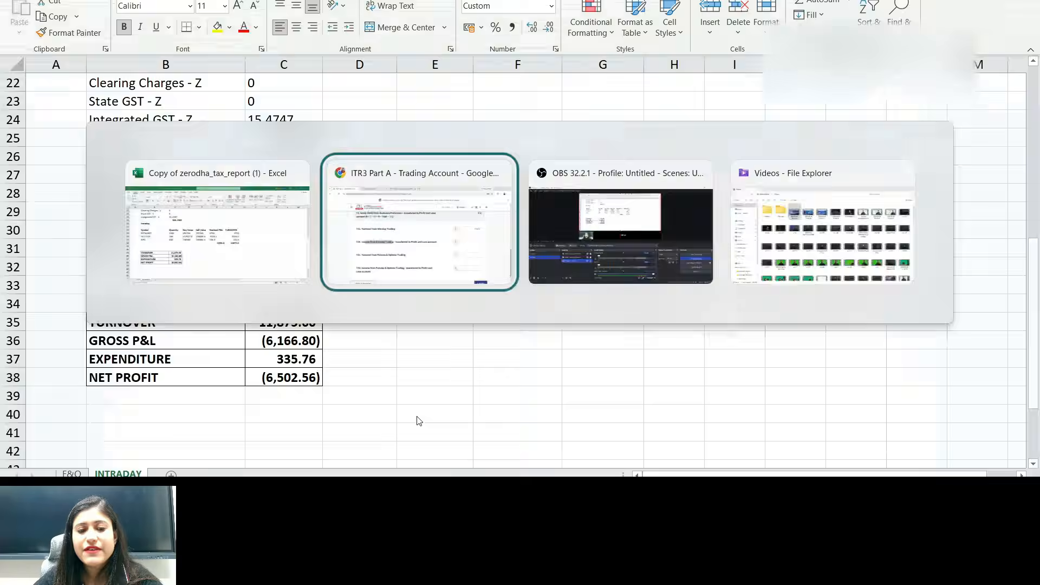
left_click(806, 255)
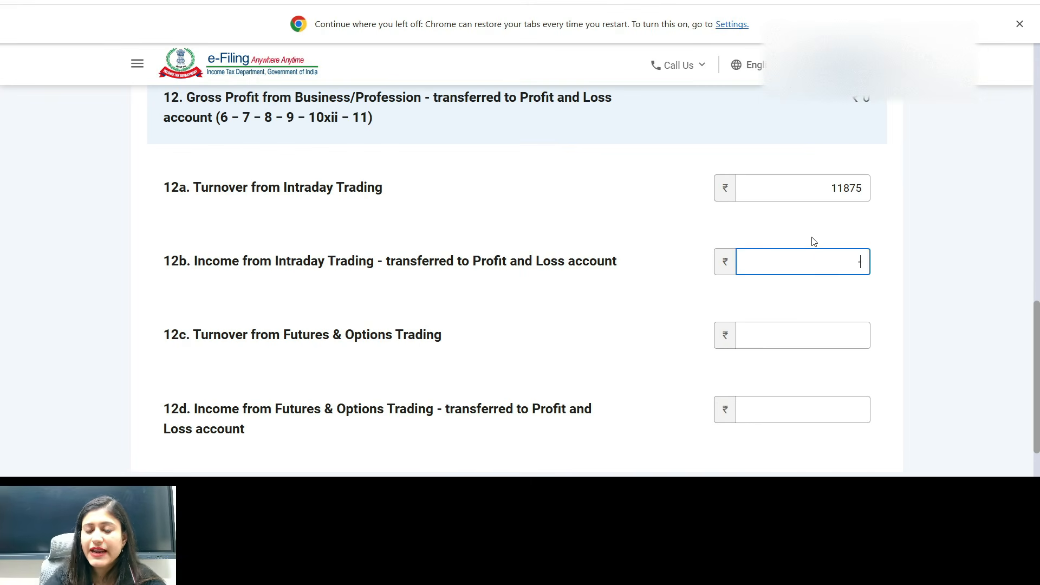
type("-6502")
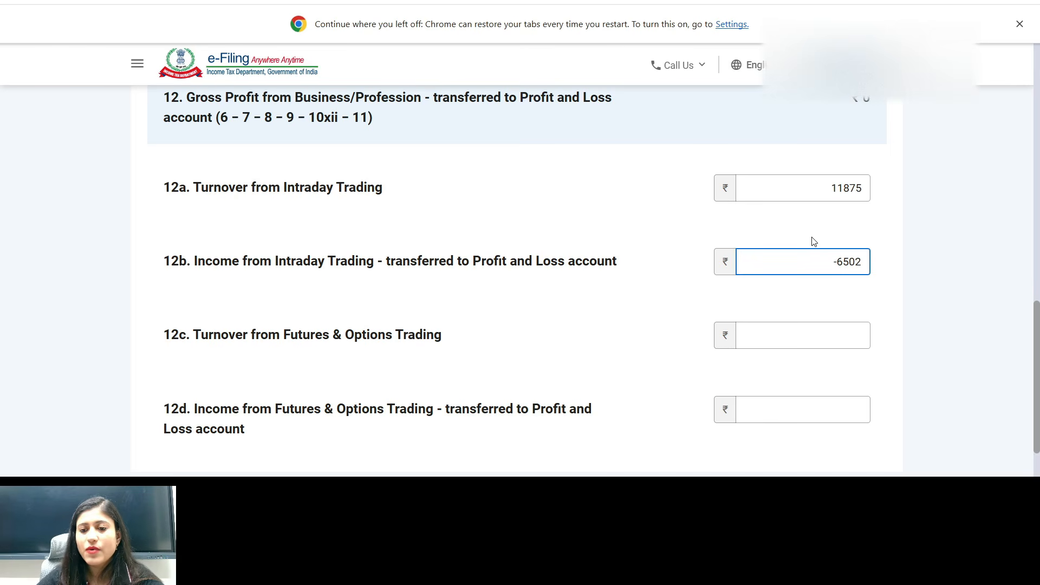
Look up the turnover on Excel's F&O sheet and, in Chrome, set Turnover from Futures & Options Trading (12c) to 58054.
left_click(795, 342)
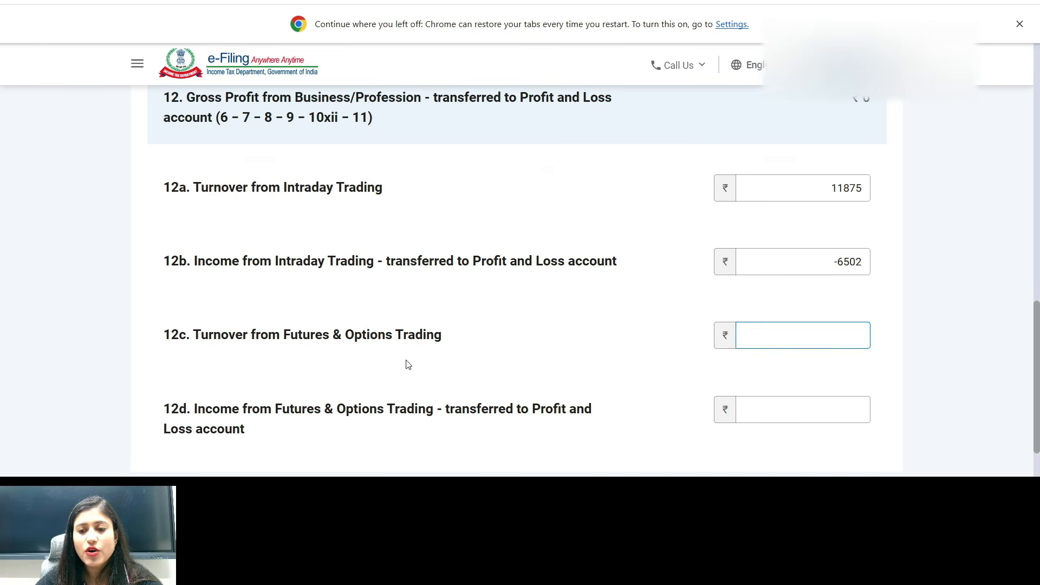
key("alt+Tab")
left_click(72, 473)
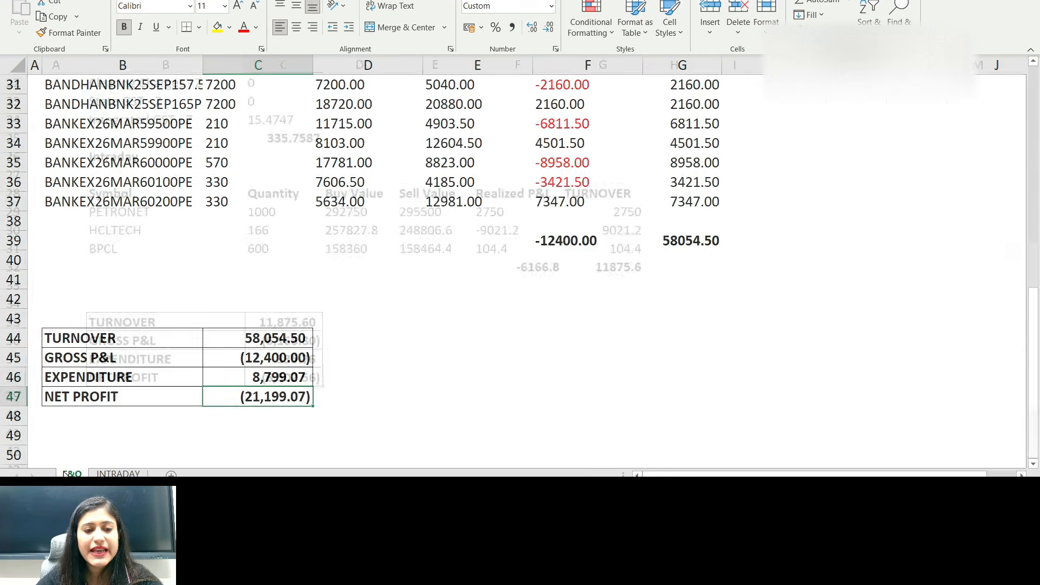
left_click(205, 341)
key("alt+Tab")
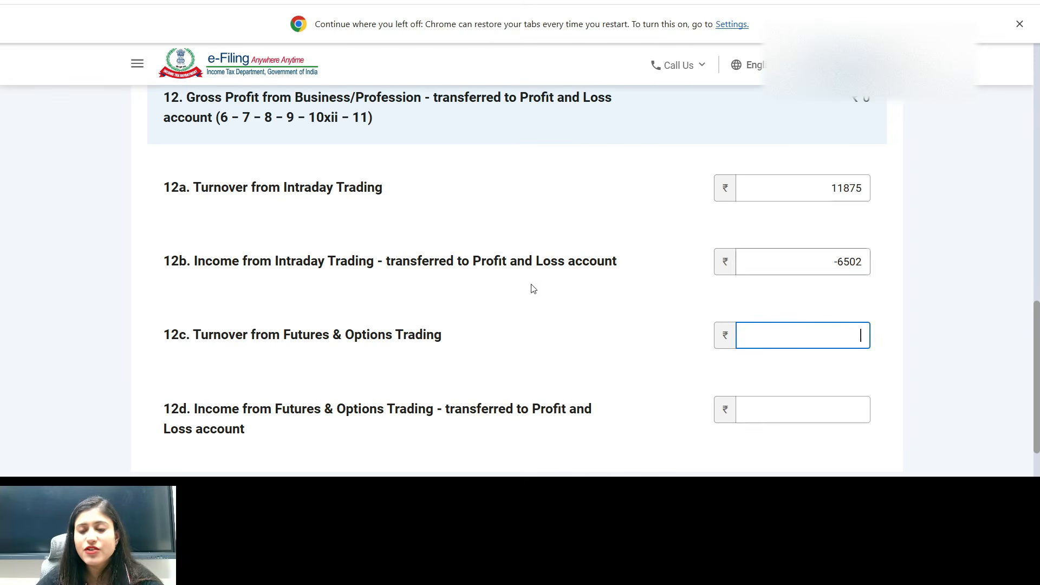
type("58054")
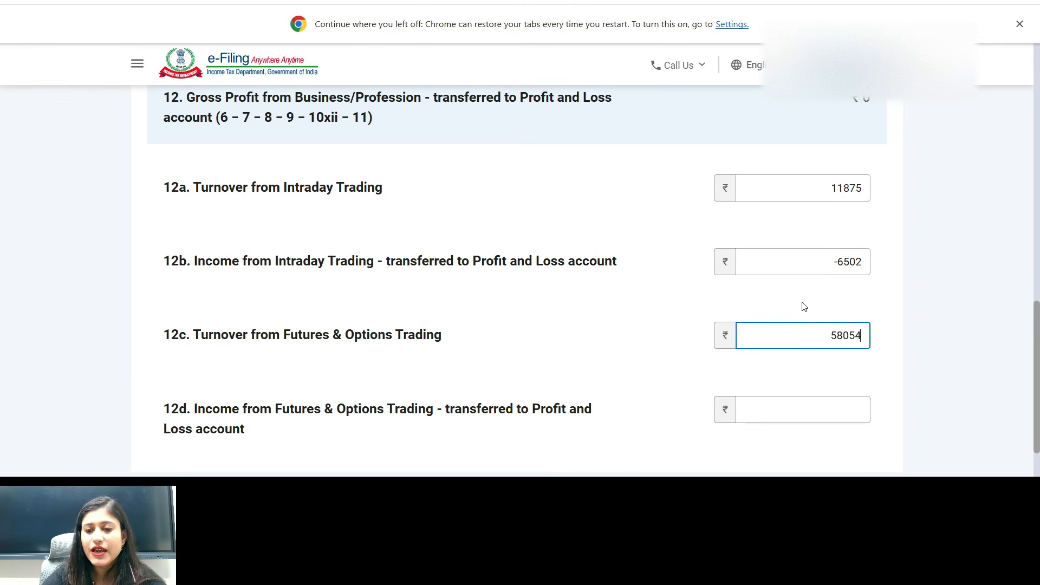
Look up the net profit on Excel's F&O sheet and, in Chrome, set Income from Futures & Options Trading (12d) to -21199.
left_click(851, 412)
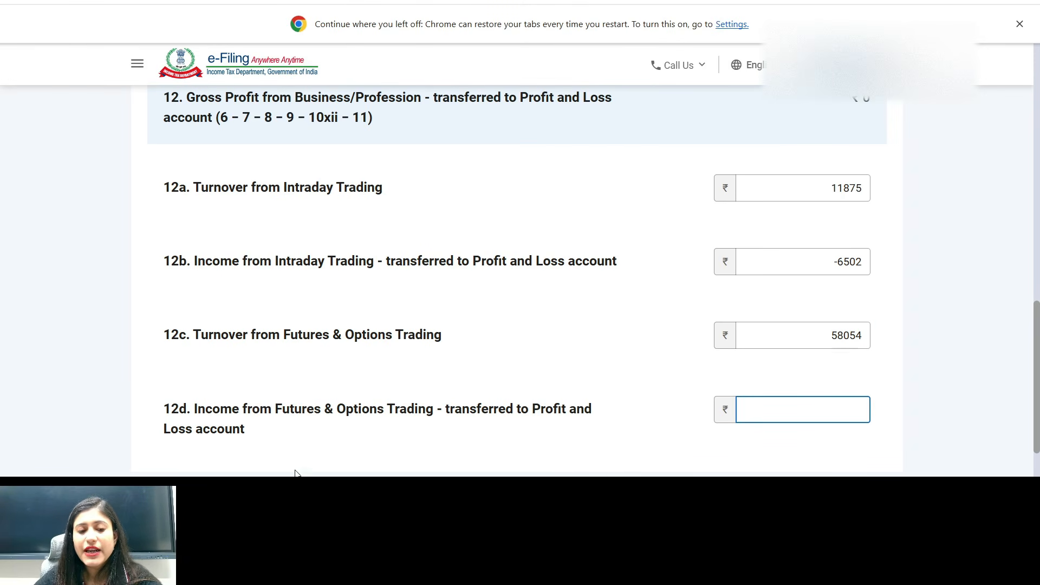
key("alt+Tab")
left_click(237, 397)
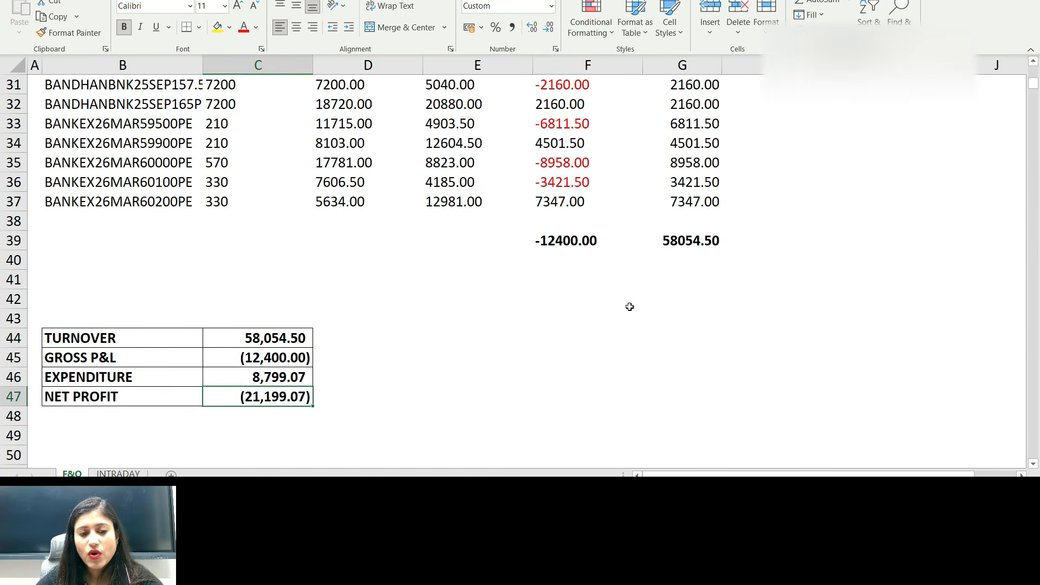
key("alt+Tab")
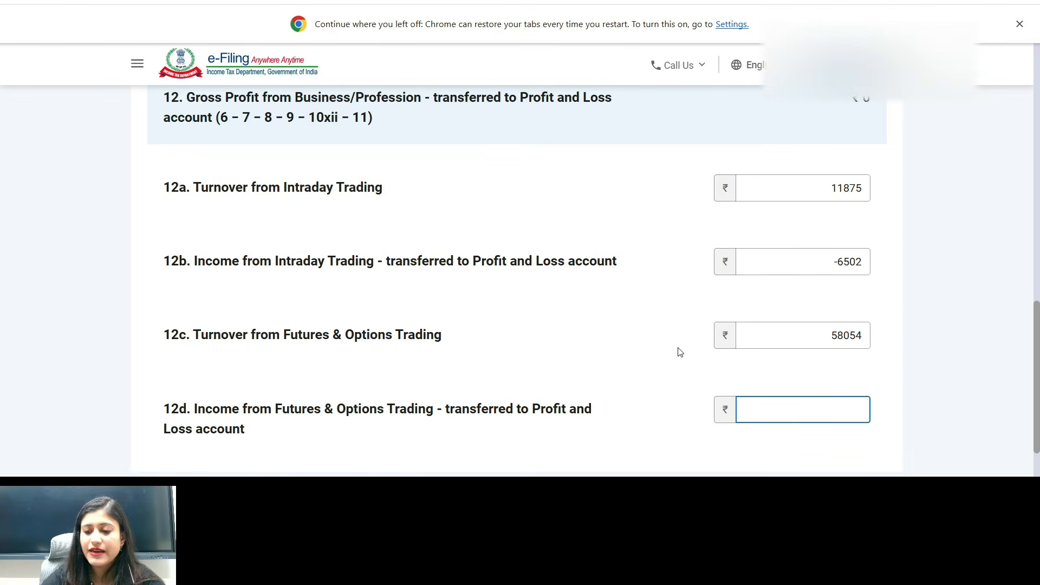
type("-21199")
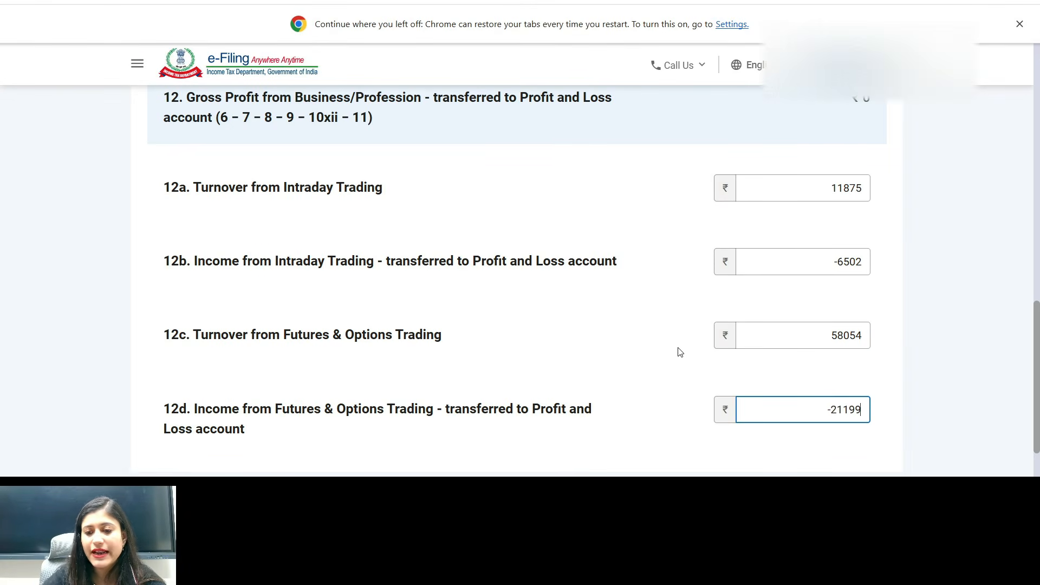
left_click(927, 255)
Review the intraday and Futures & Options entries and confirm the Trading Account.
scroll(903, 317, "down", 3)
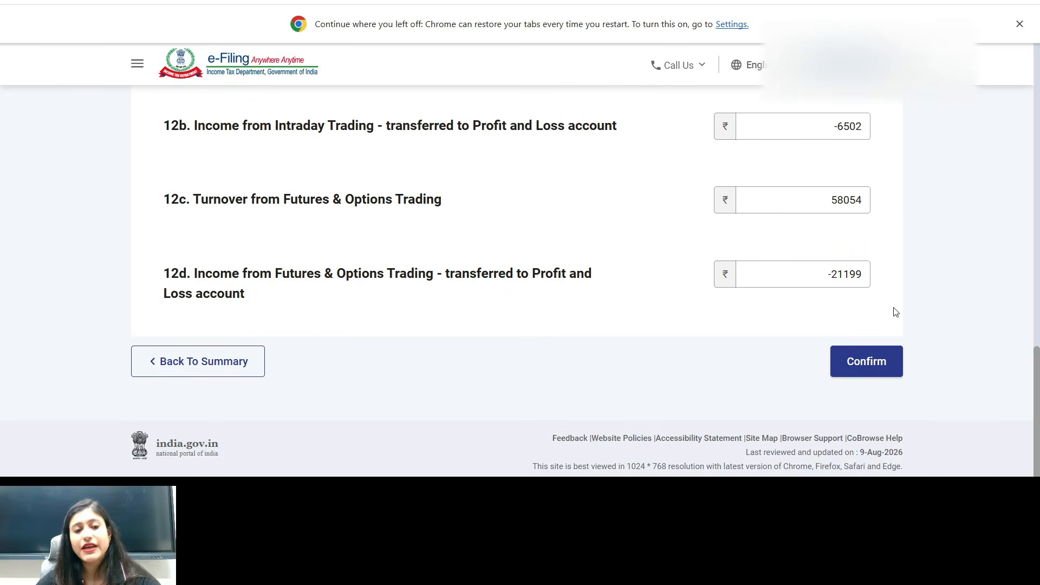
scroll(891, 312, "up", 1)
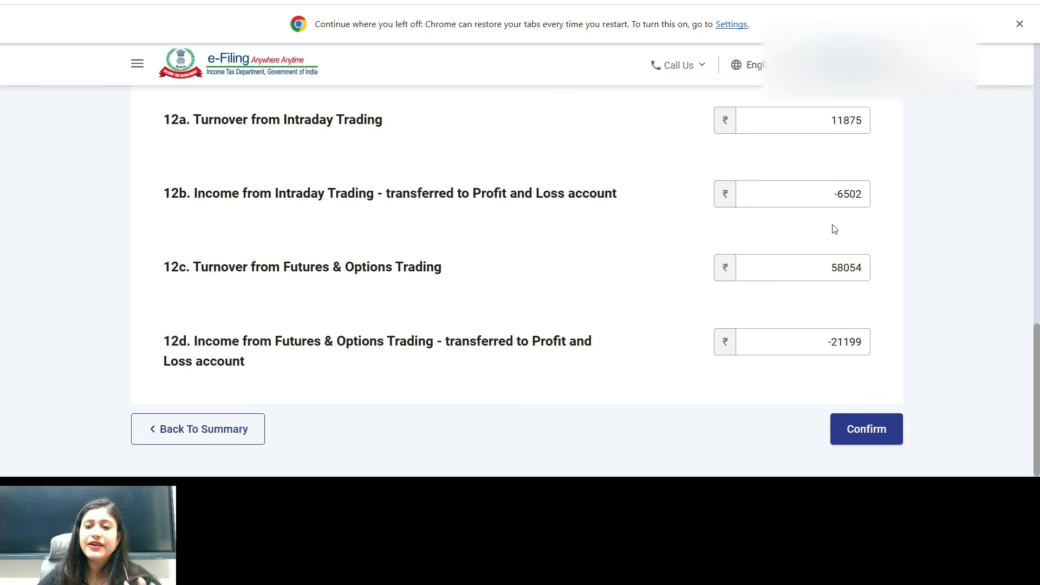
left_click(877, 439)
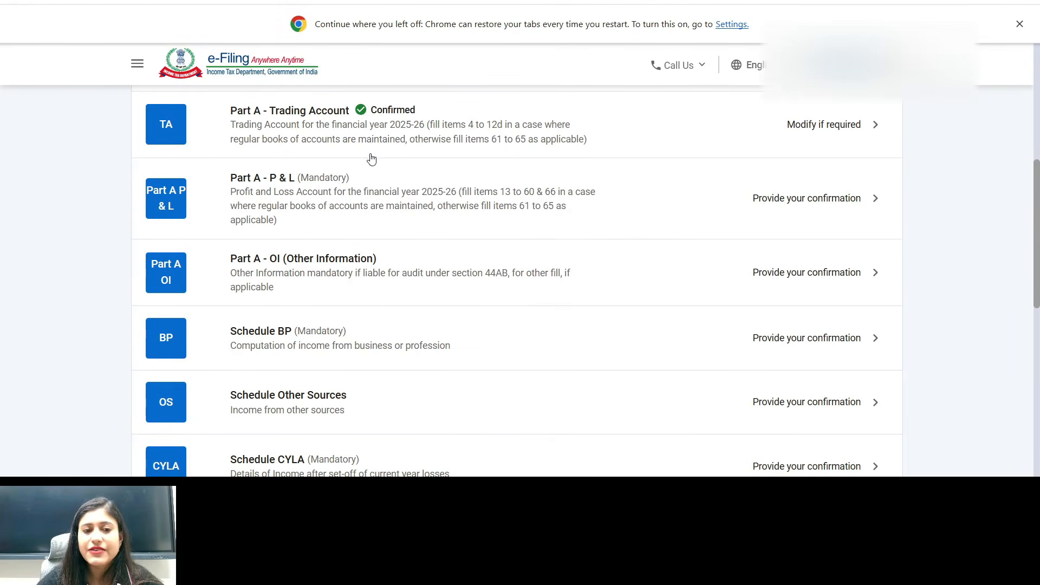
Open Part A - P & L and check the amount credited to the Profit and Loss Account.
left_click(348, 206)
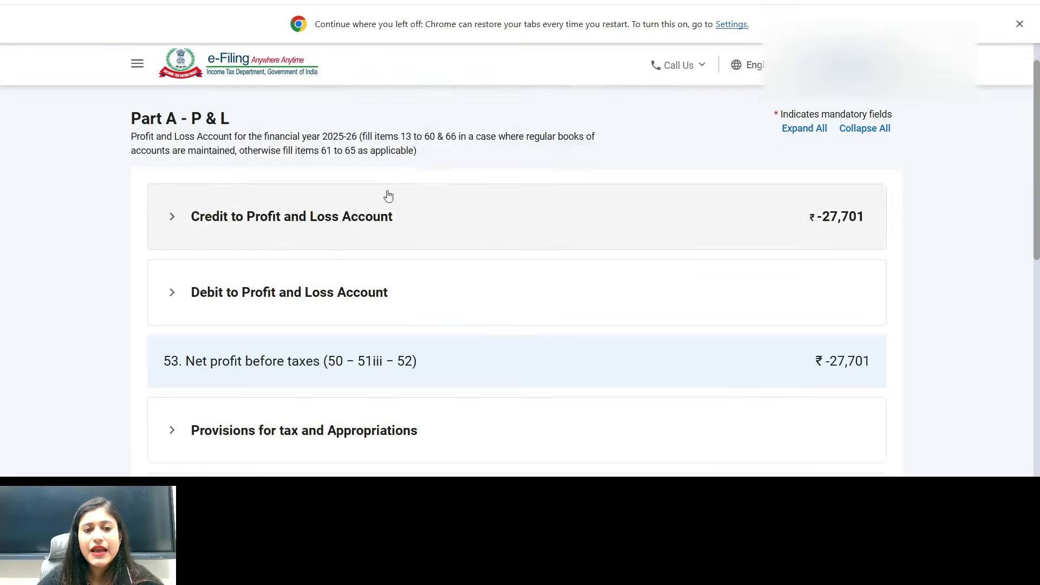
left_click_drag(785, 233, 893, 236)
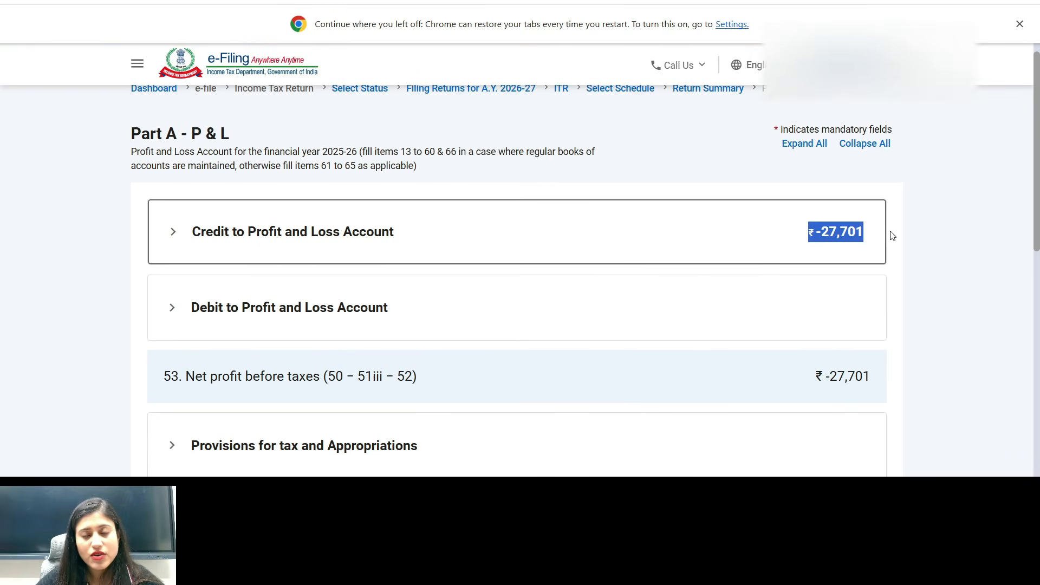
Open the presumptive income computation for professions under section 44ADA (item 62) for editing in Part A - P & L.
scroll(877, 216, "down", 8)
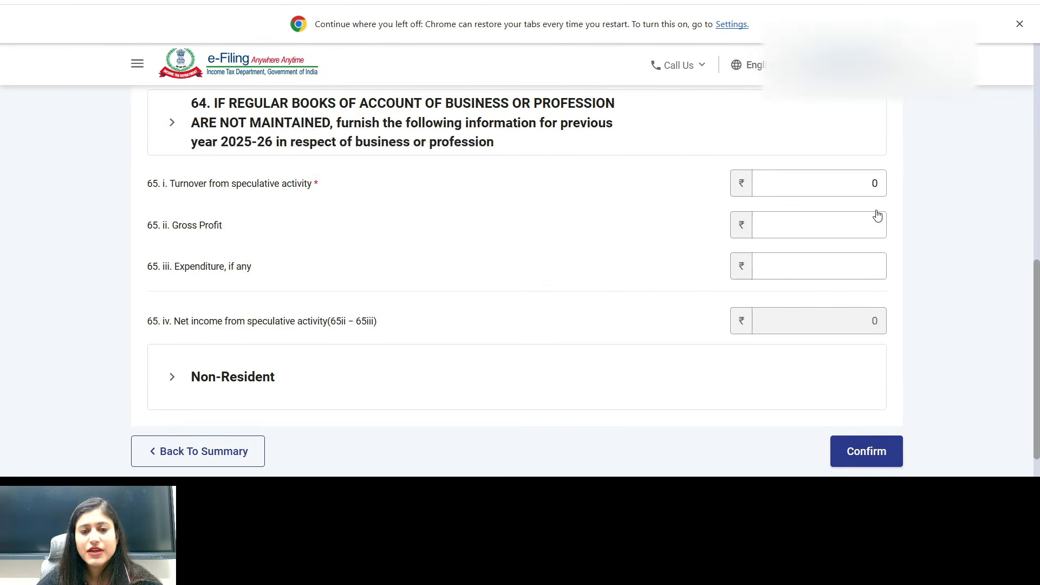
scroll(878, 214, "up", 2)
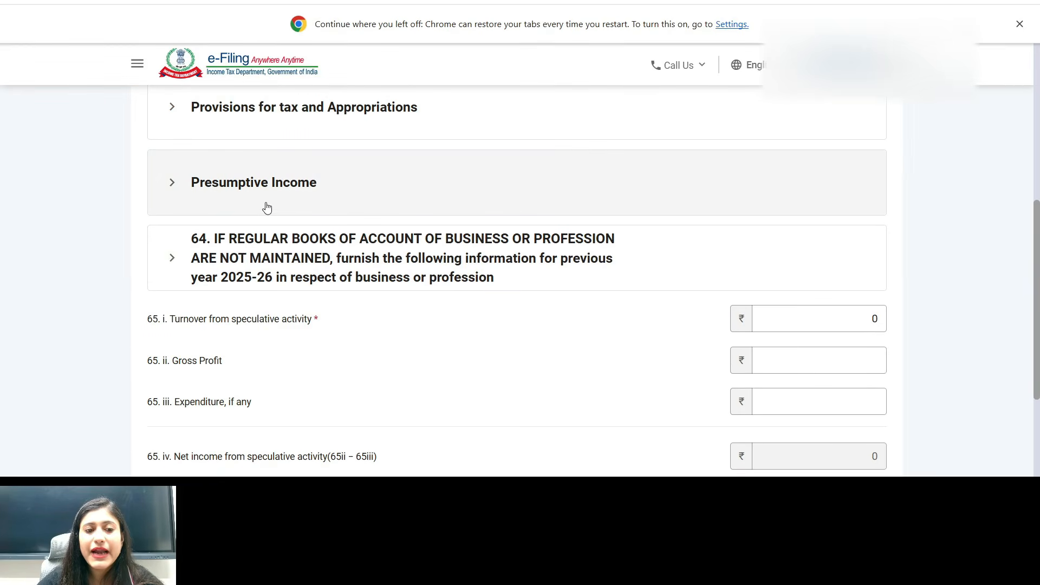
scroll(278, 195, "up", 5)
scroll(283, 204, "down", 5)
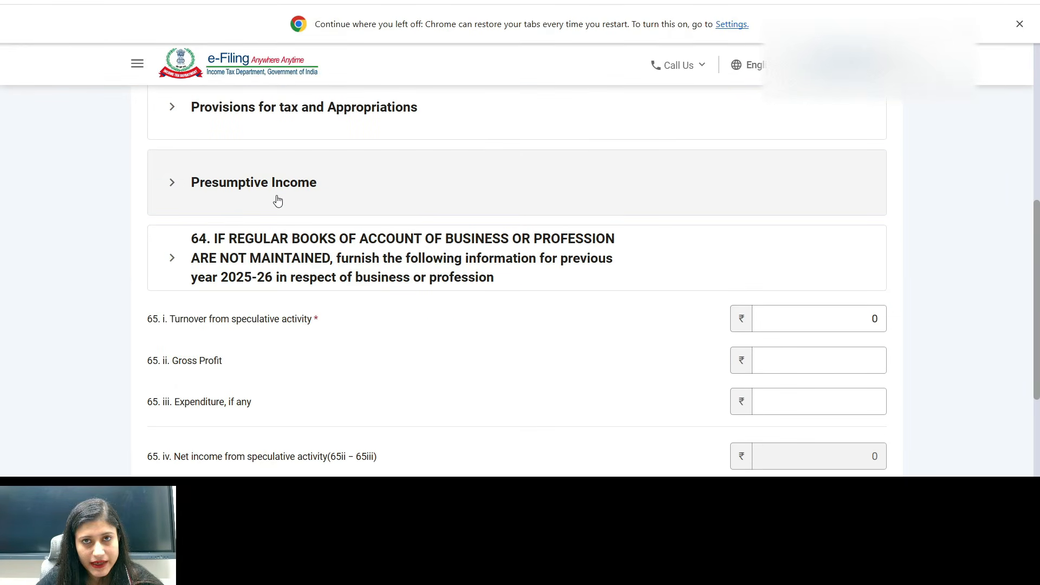
left_click(296, 187)
scroll(367, 187, "down", 1)
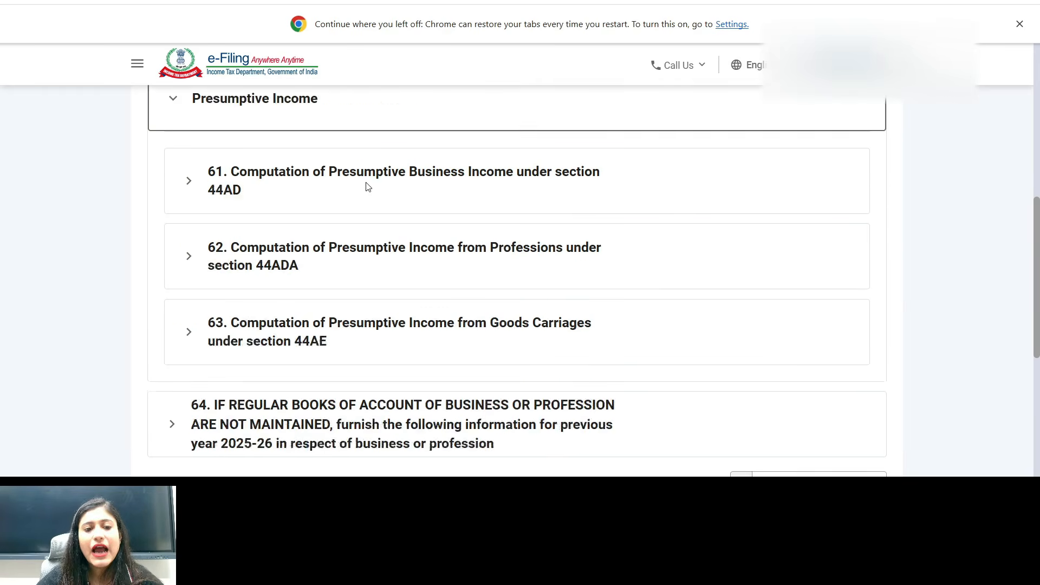
scroll(367, 187, "down", 1)
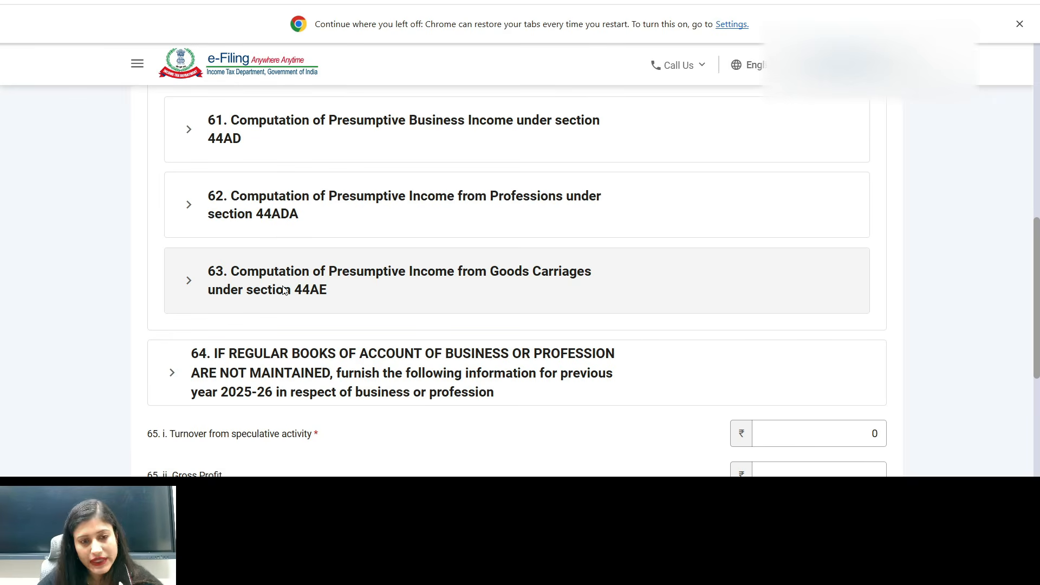
left_click(282, 226)
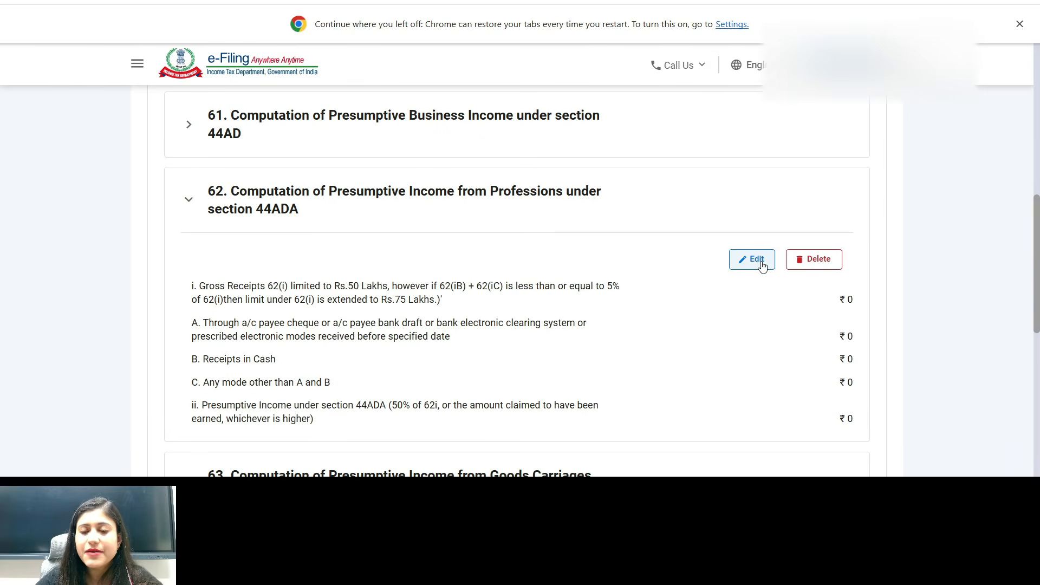
left_click(756, 260)
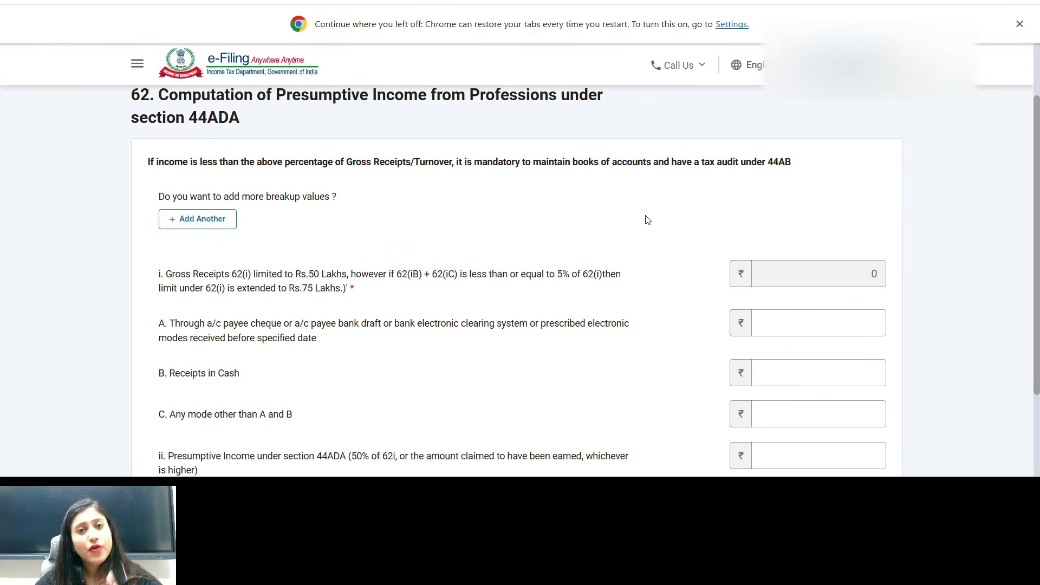
Start a new business breakup entry for section 44ADA and choose 16003-Tax consultancy as its business code.
left_click(168, 220)
scroll(222, 216, "down", 2)
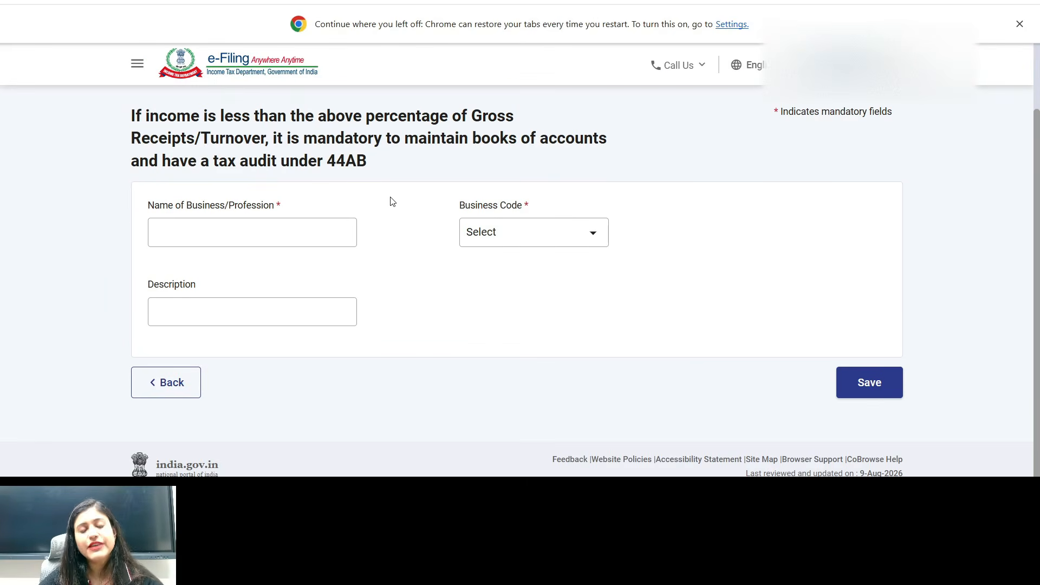
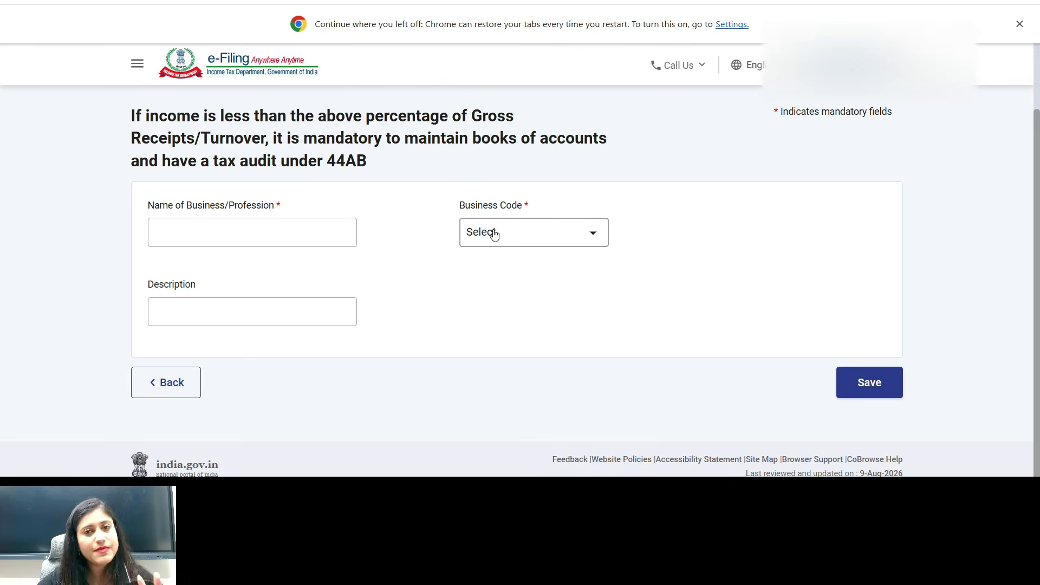
left_click(493, 235)
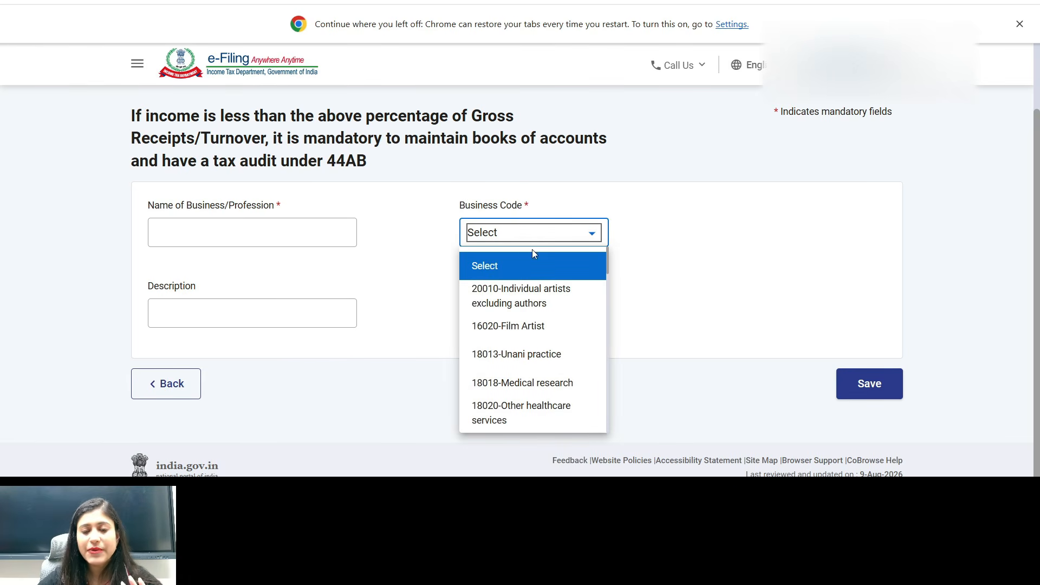
key("Down")
key("Down")
key("Down")
key("Down")
key("Down")
key("Down")
key("Down")
key("Down")
key("Down")
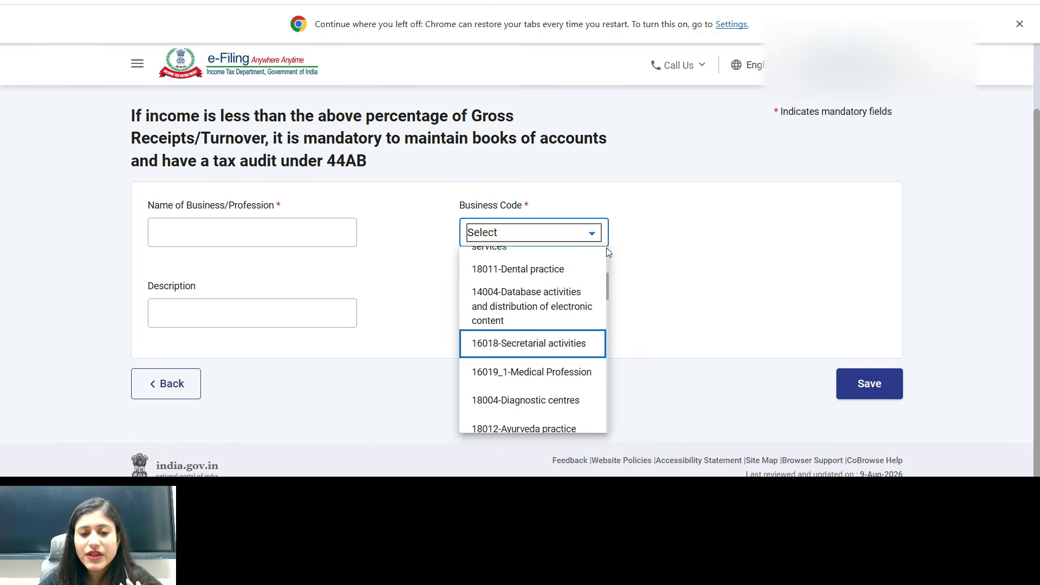
key("Down")
key("Down")
key("Down")
key("Down")
key("Down")
key("Down")
key("Down")
key("Down")
key("Down")
key("Down")
key("Down")
key("Down")
key("Down")
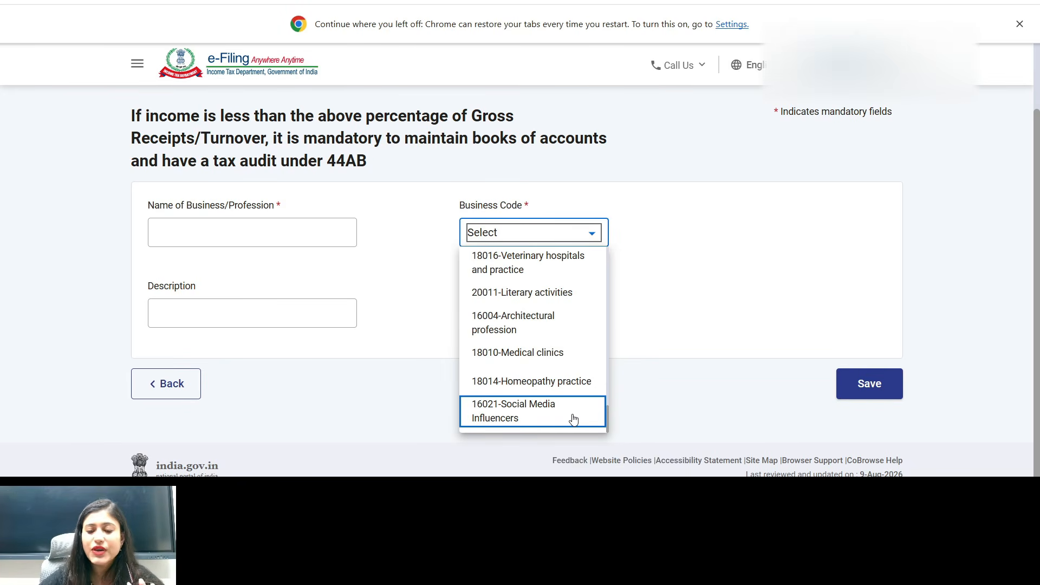
key("Up")
key("Up")
key("Up")
key("Up")
key("Up")
key("Up")
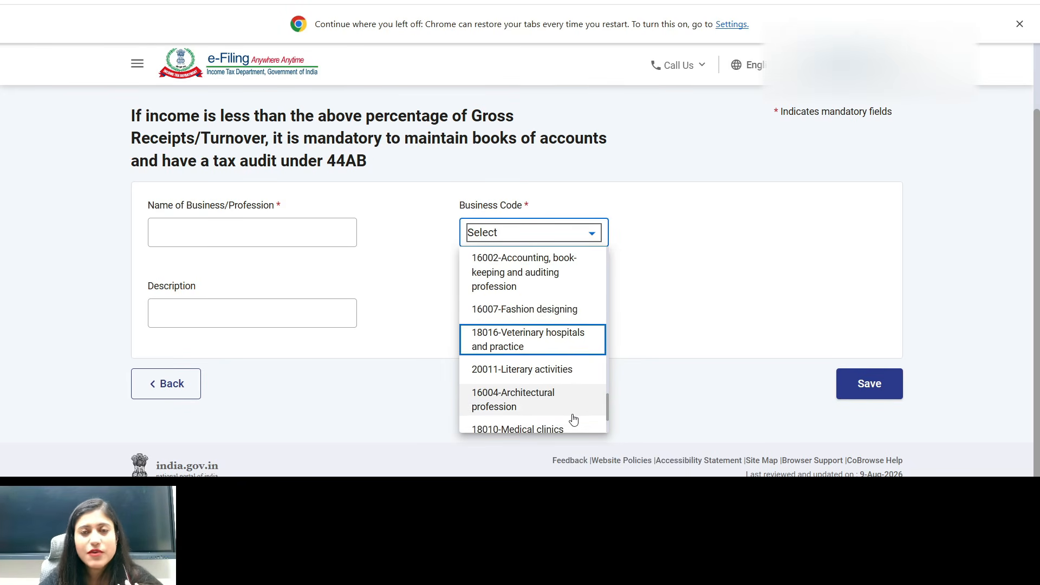
key("Up")
key("Up")
key("Up")
key("Up")
key("Up")
key("Up")
key("Up")
key("Up")
key("Up")
key("Up")
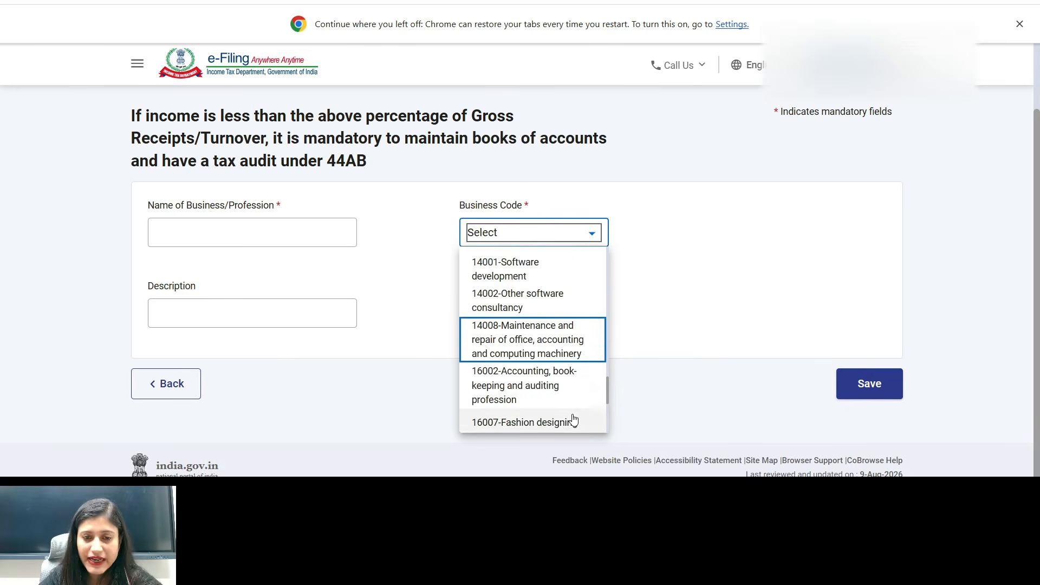
key("Up")
key("Up")
key("Up")
key("Up")
key("Up")
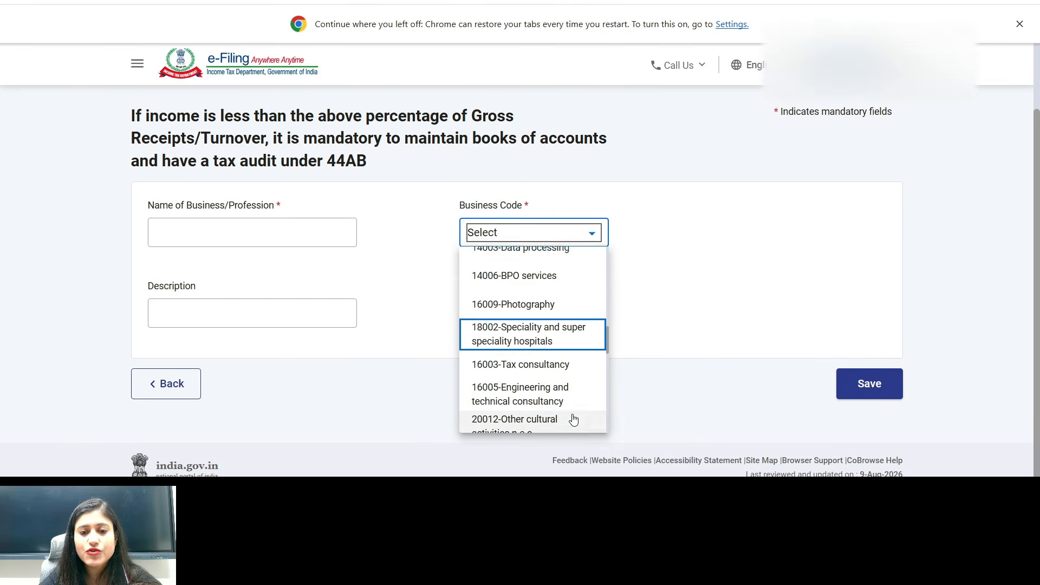
key("Down")
key("Down")
key("Down")
key("Down")
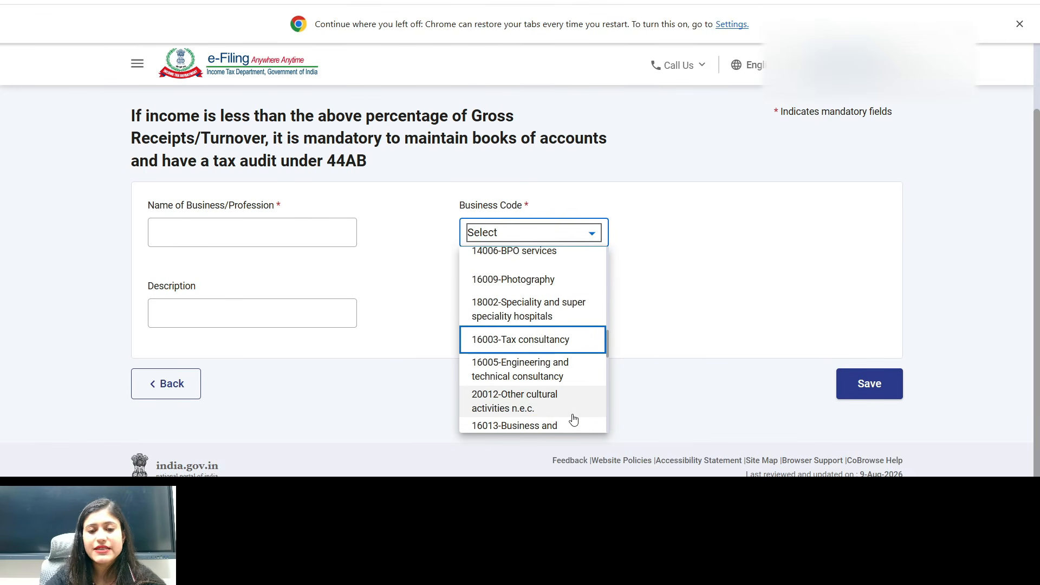
key("Return")
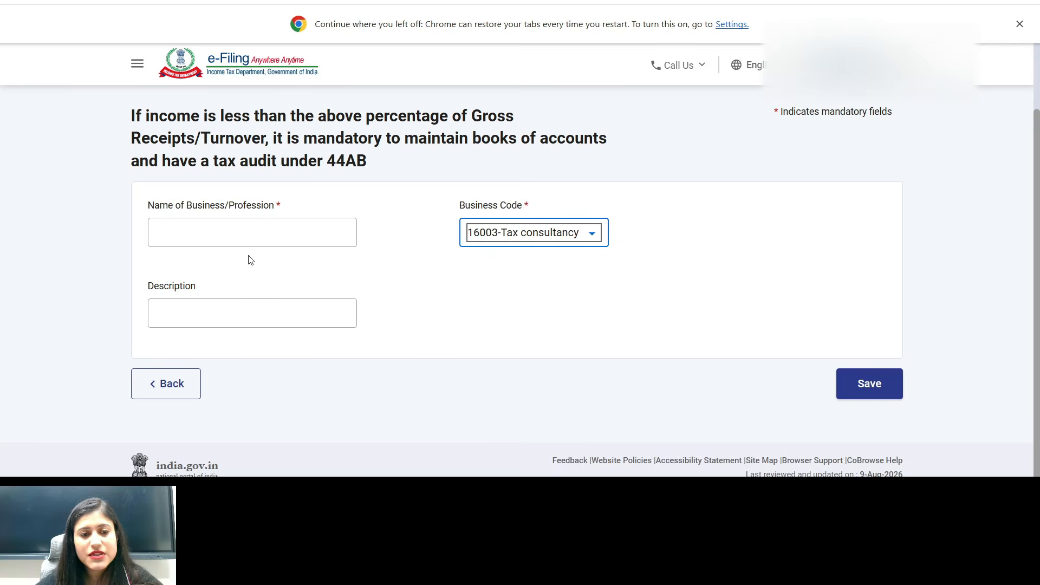
Enter xyz as the name of the business/profession, leave the description blank and save the entry.
left_click(248, 234)
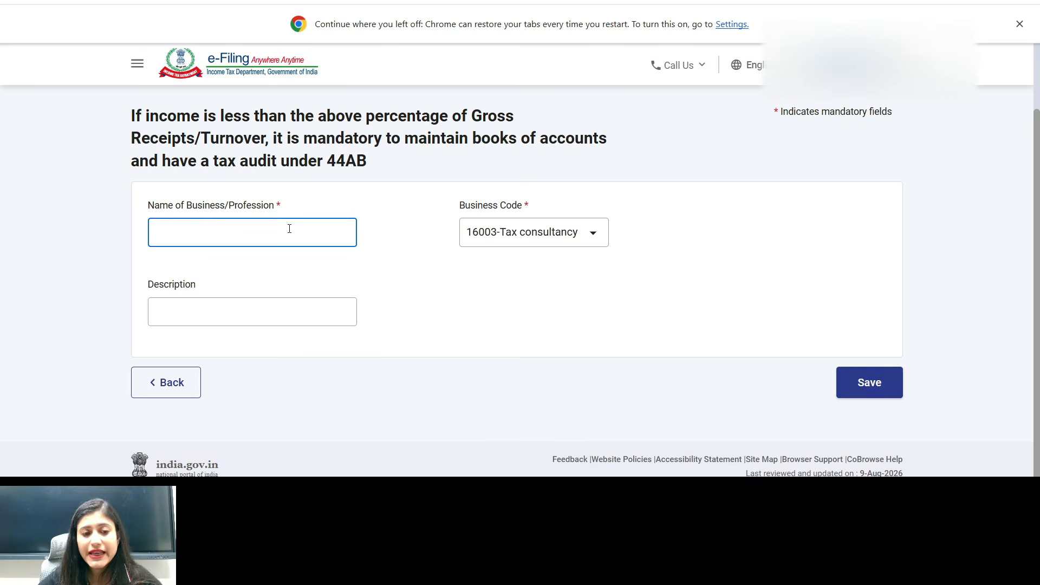
type("xyz")
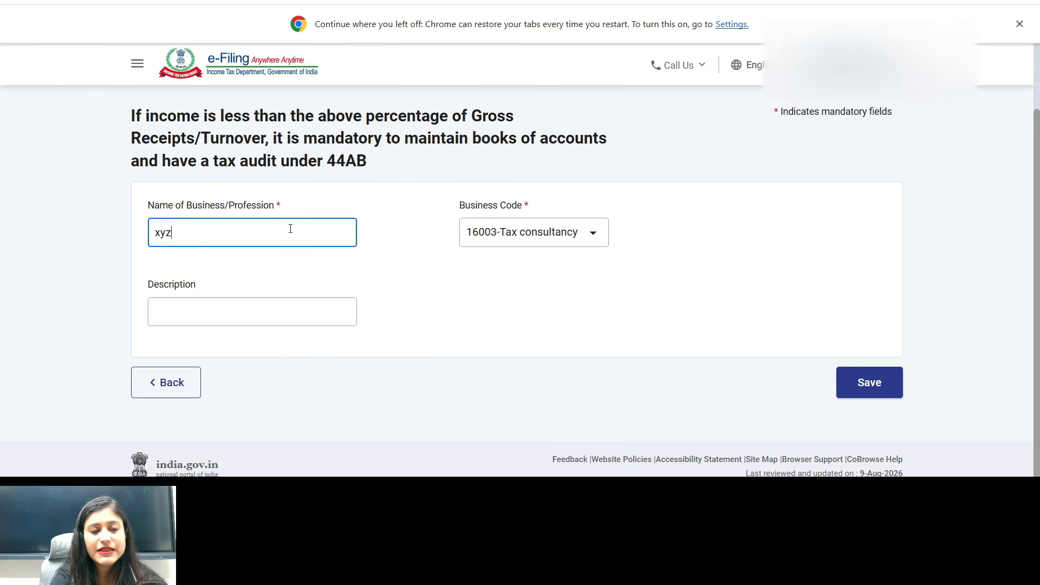
left_click(252, 310)
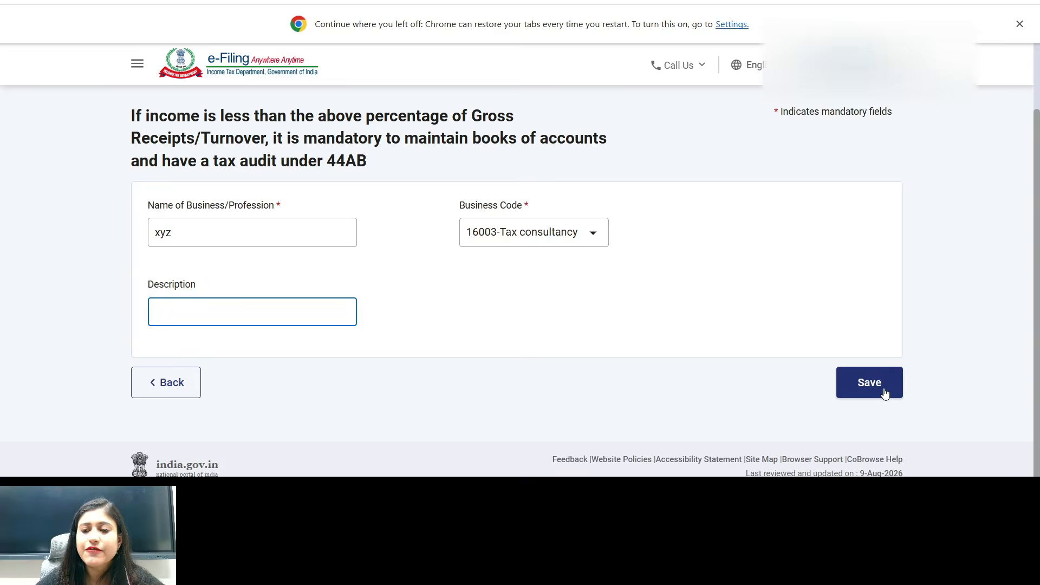
left_click(870, 383)
Set the 44ADA receipts through a/c payee cheque, bank draft or electronic modes (A) to 1000000.
scroll(813, 380, "down", 3)
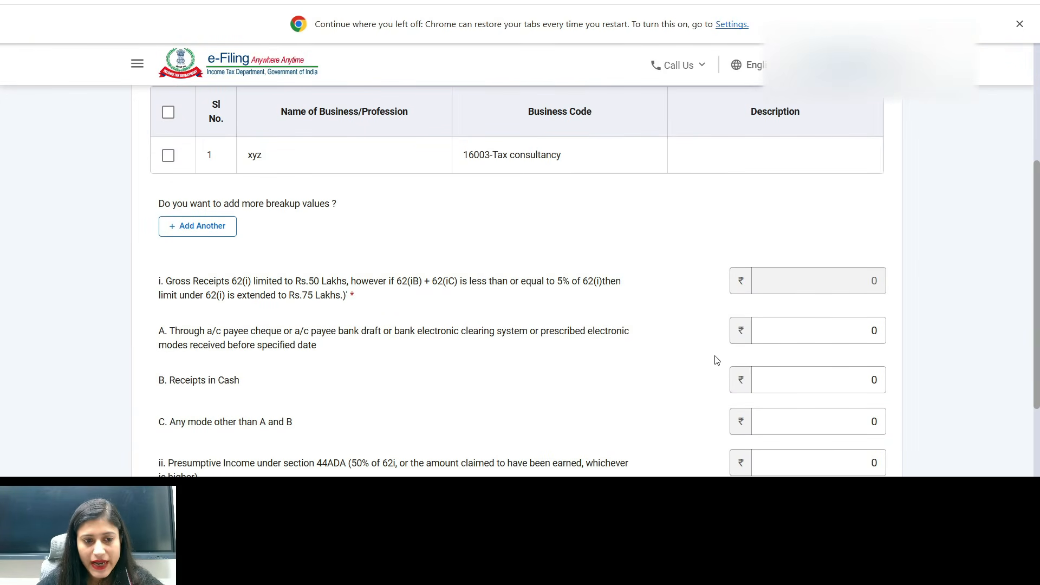
scroll(716, 360, "down", 2)
left_click(208, 264)
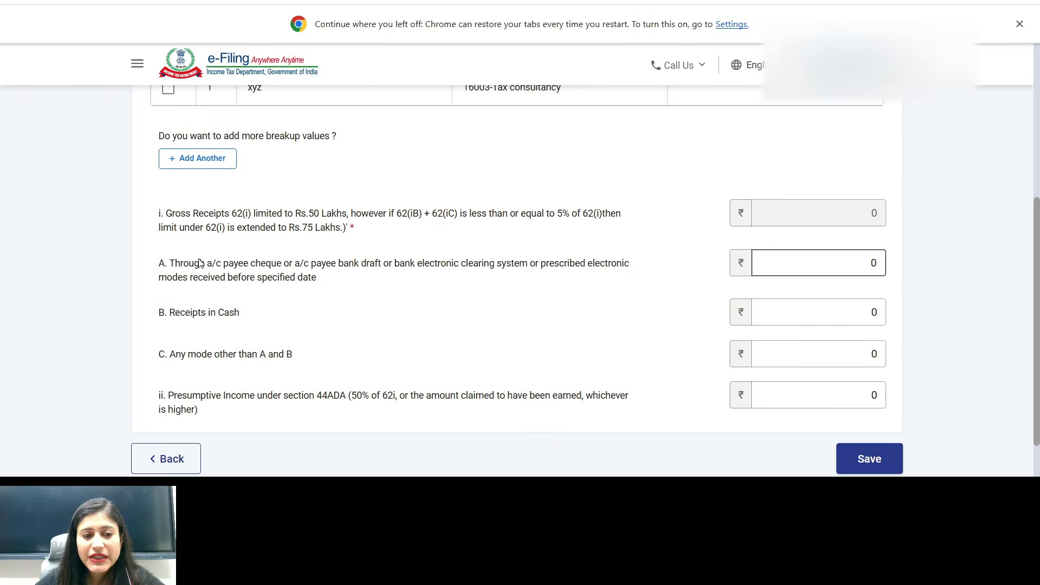
left_click_drag(184, 264, 346, 287)
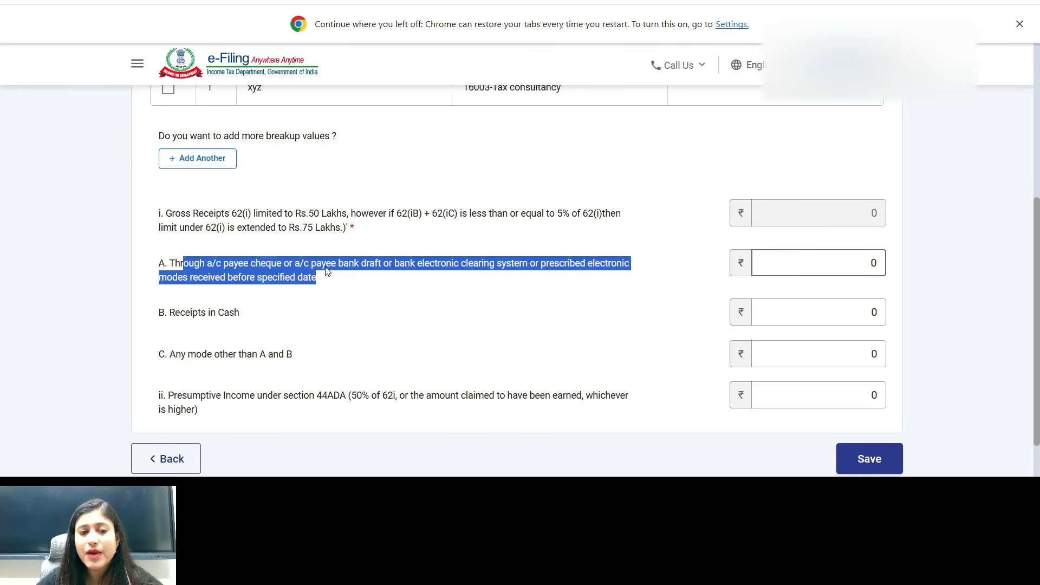
left_click(859, 269)
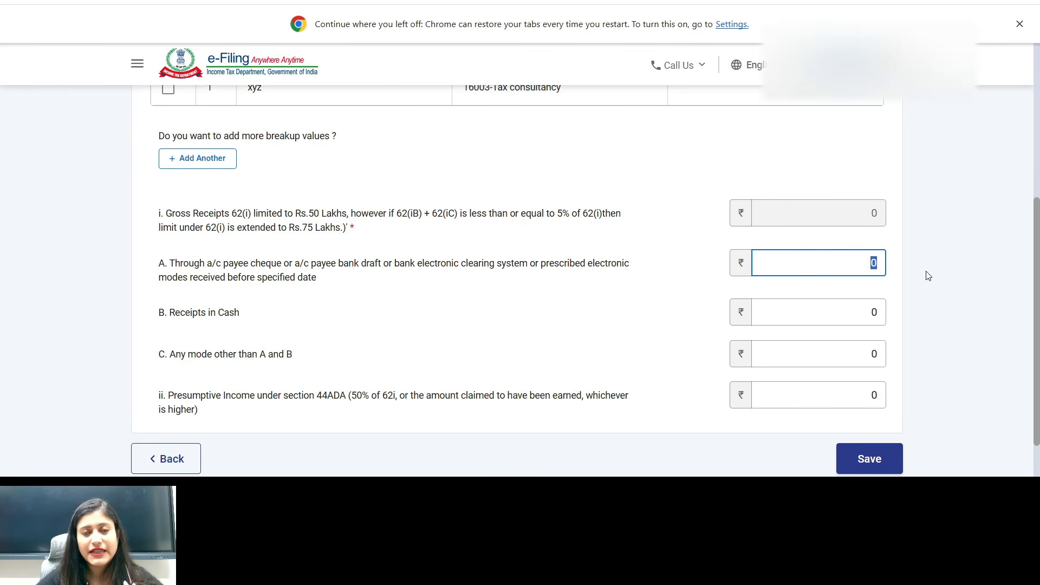
type("1000000")
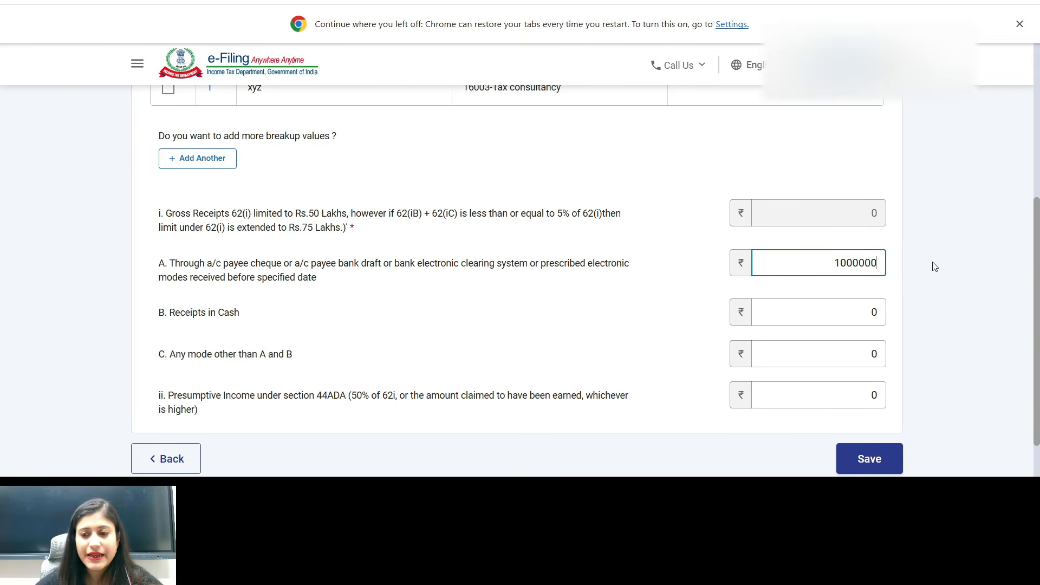
left_click(935, 267)
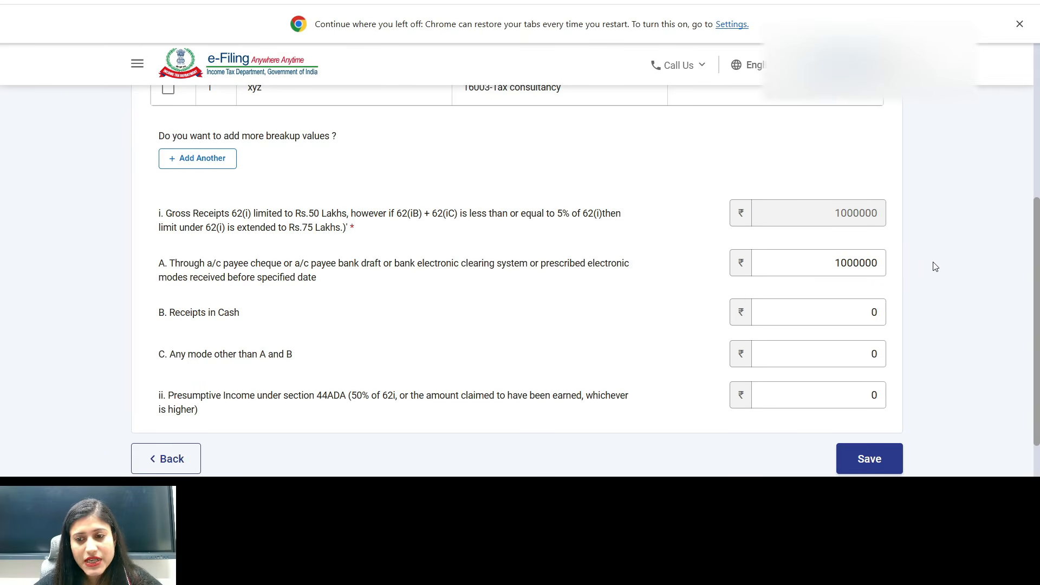
Set the 44ADA Receipts in Cash (B) to 50000.
left_click(185, 313)
left_click_drag(160, 313, 239, 313)
double_click(846, 304)
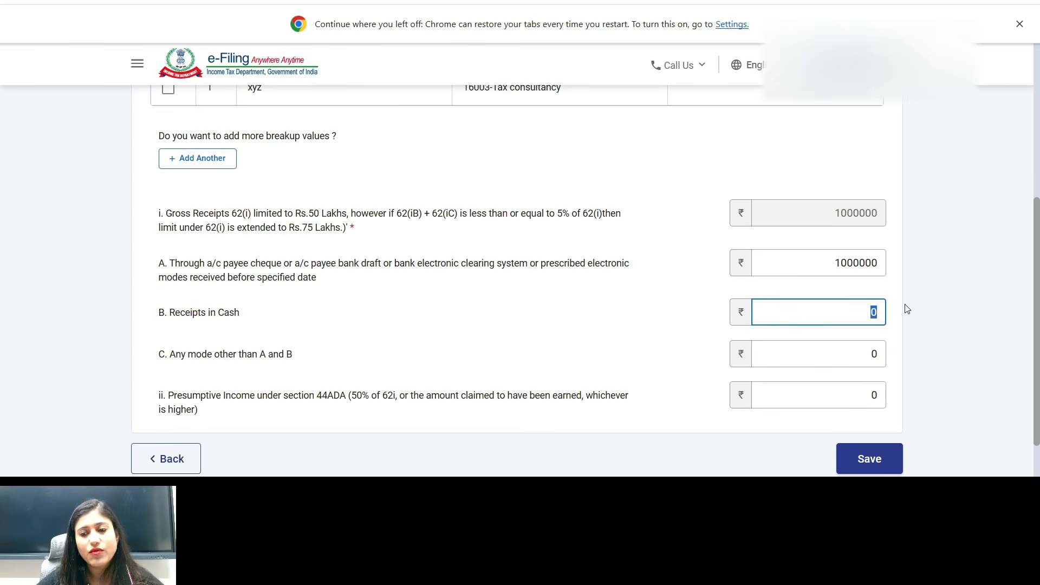
type("50000")
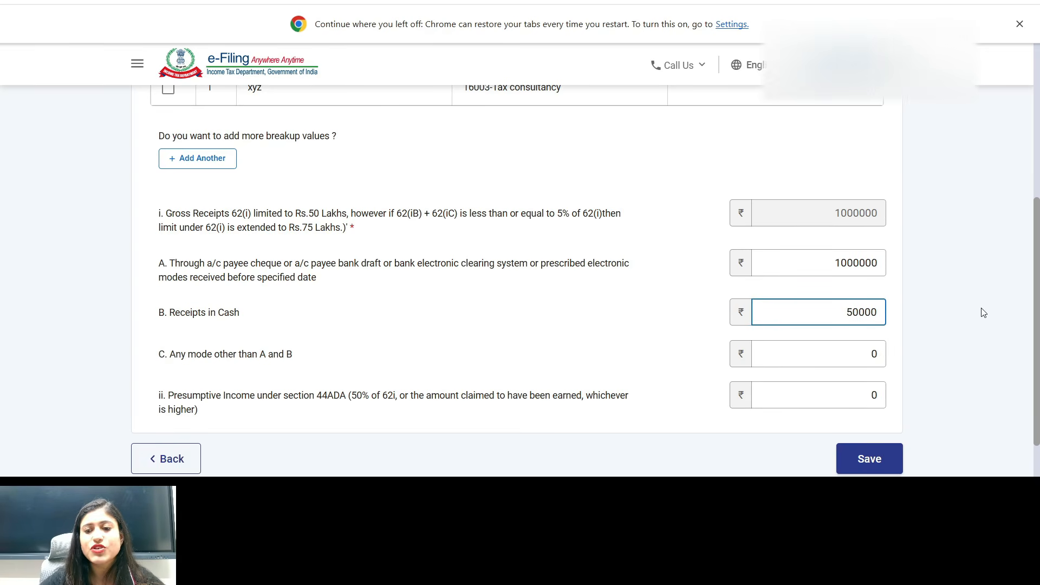
left_click(982, 313)
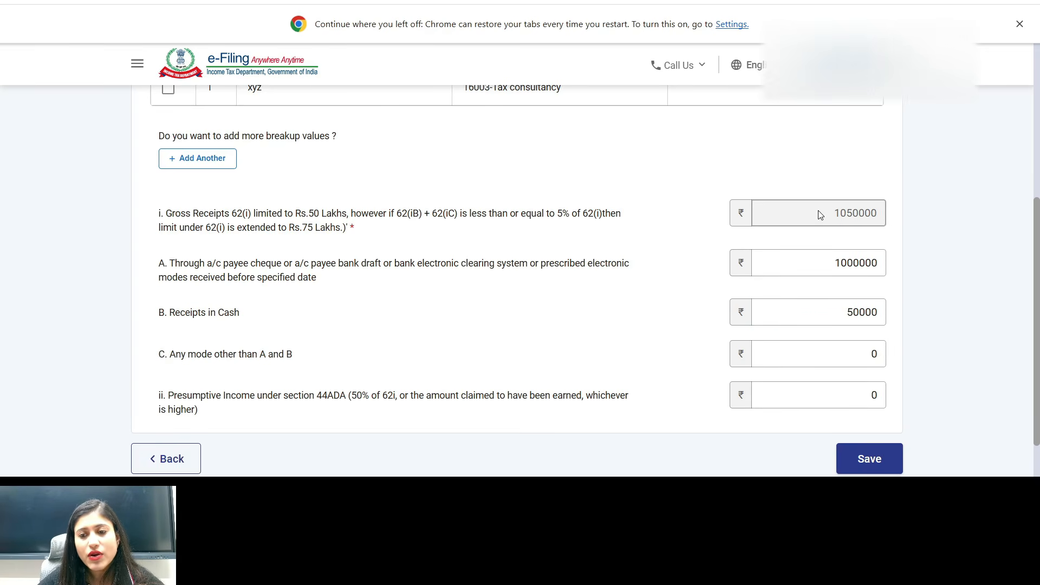
Check the gross receipts amount and its limit condition, and set Presumptive Income under section 44ADA to 750000.
left_click_drag(821, 215, 901, 214)
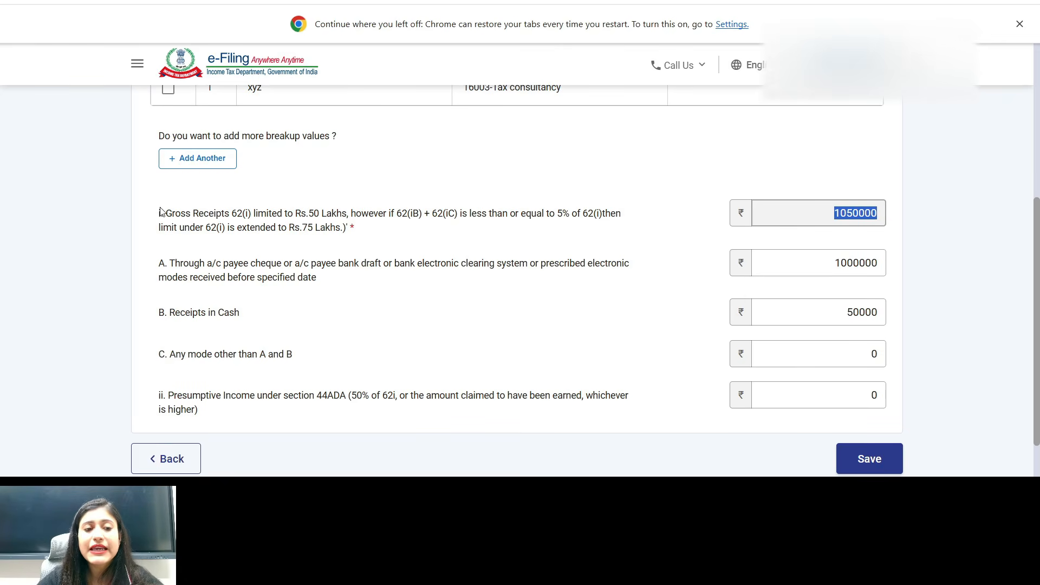
left_click_drag(163, 212, 369, 232)
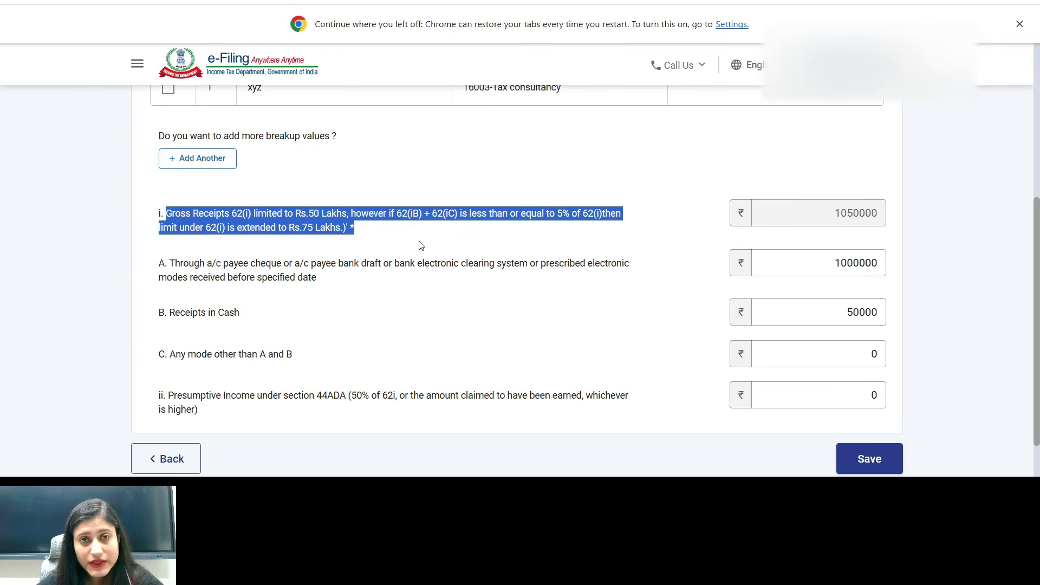
scroll(421, 246, "down", 1)
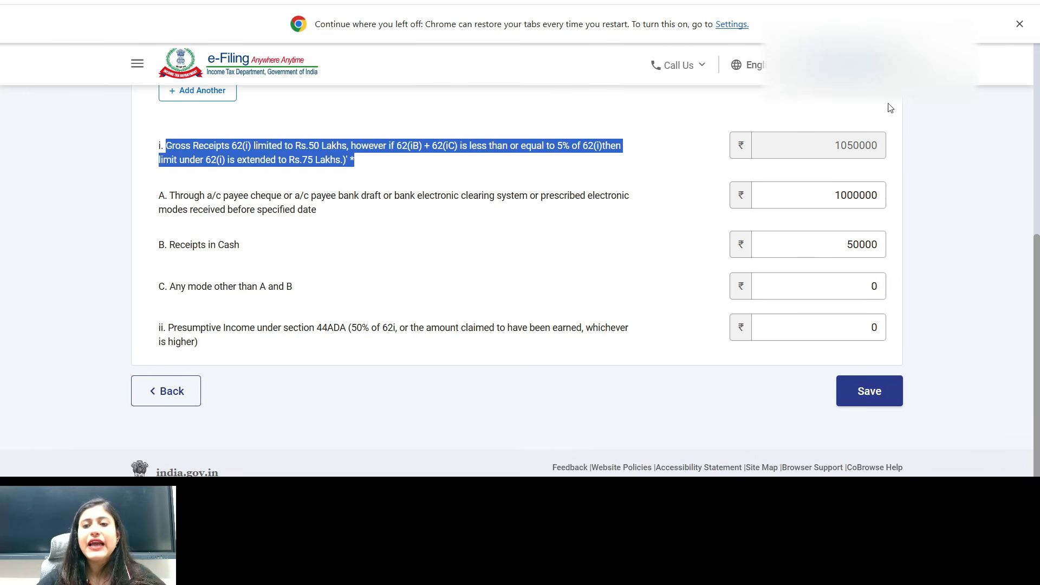
left_click_drag(832, 146, 903, 151)
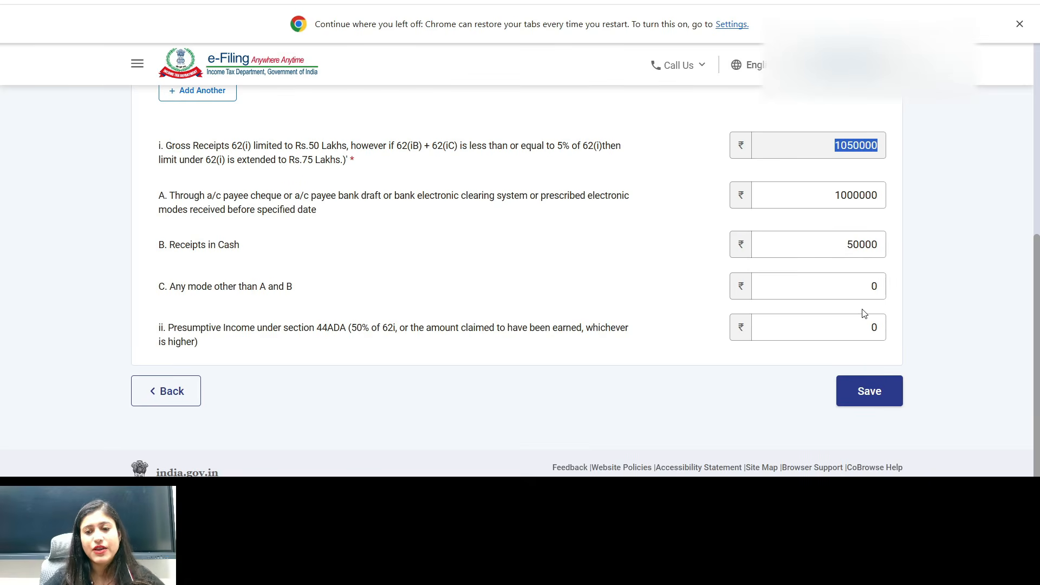
left_click(867, 328)
type("750000")
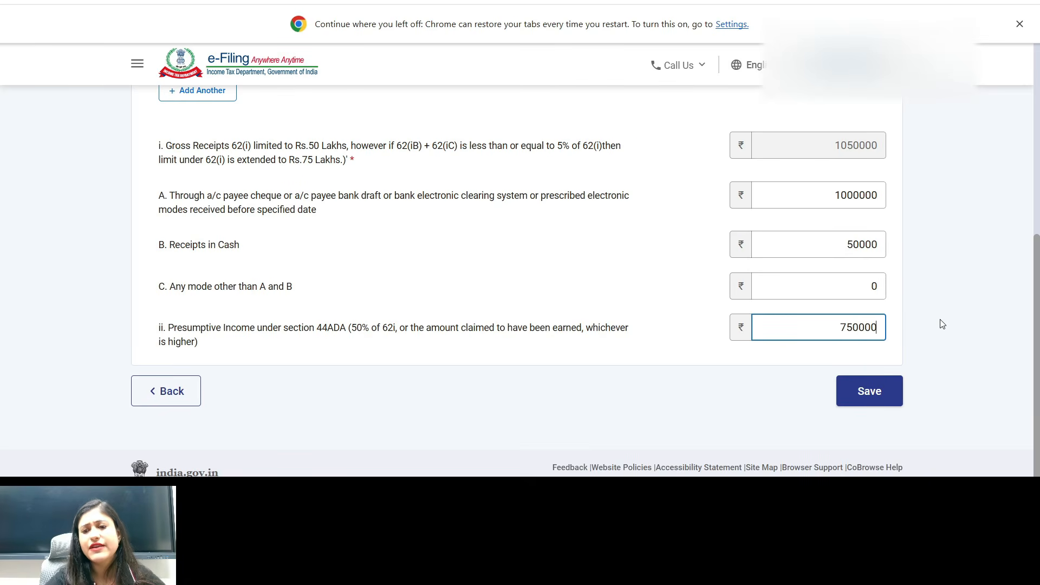
left_click(943, 324)
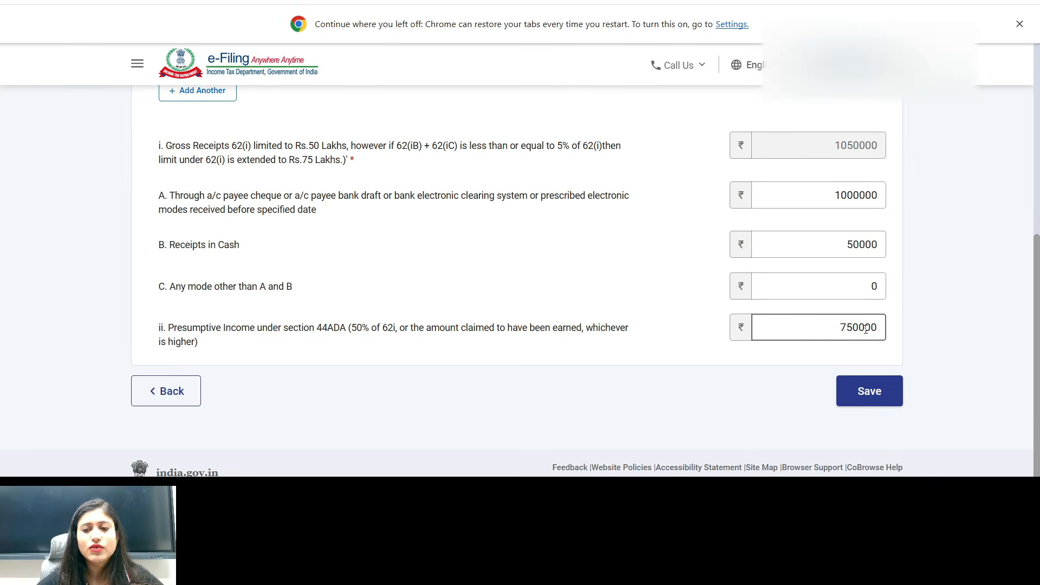
Check the gross receipts amount and save the section 44ADA presumptive income computation.
left_click_drag(823, 145, 890, 149)
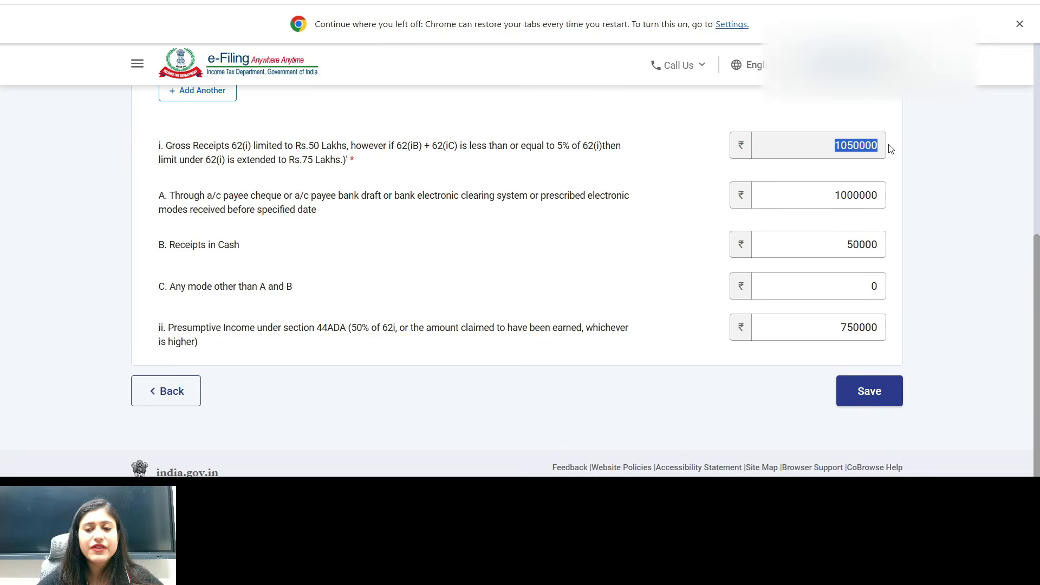
left_click(941, 256)
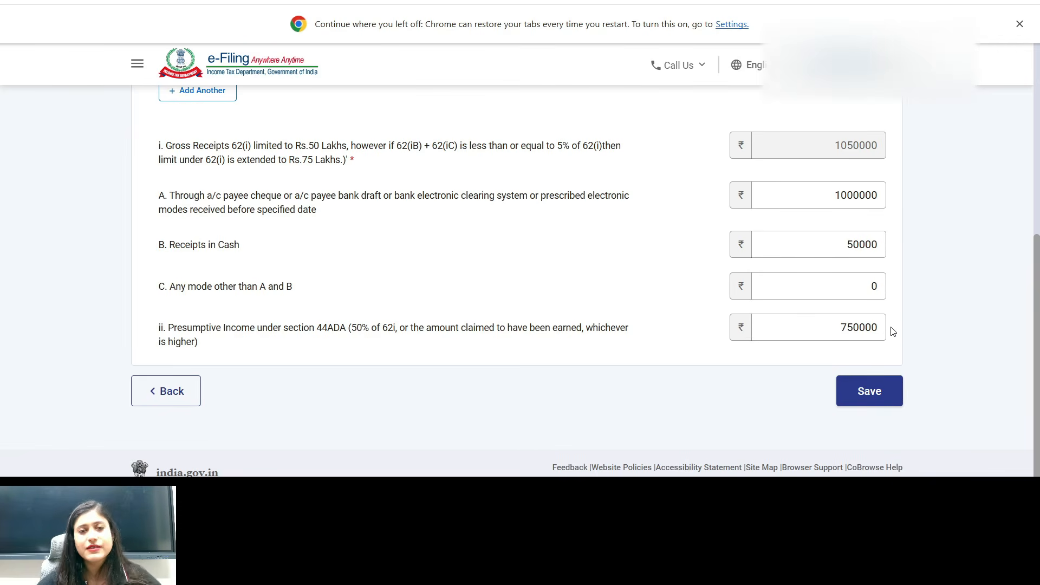
left_click(876, 394)
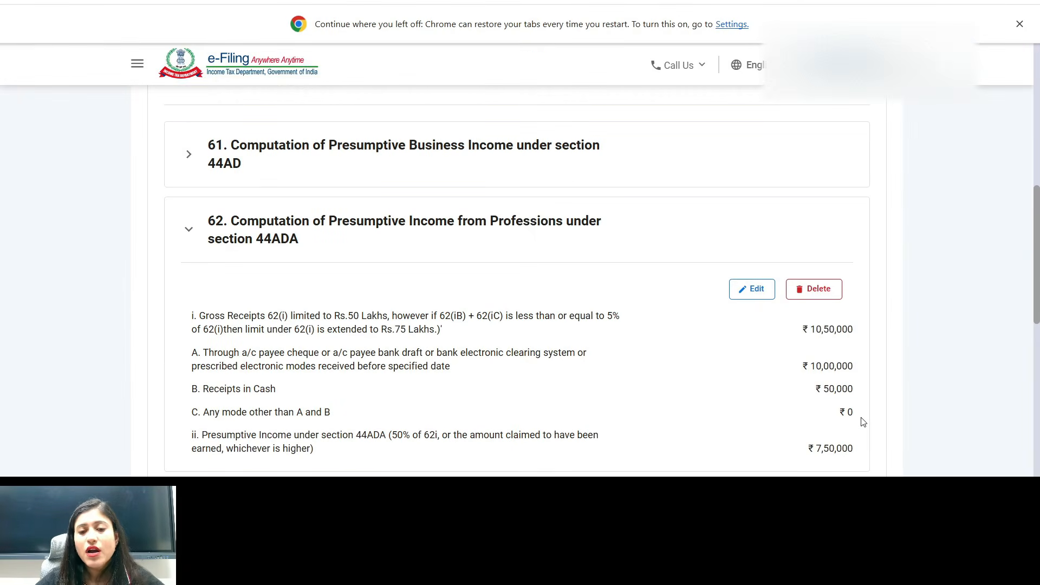
Open item 61, presumptive business income under section 44AD, for editing and start adding another breakup entry.
scroll(861, 421, "up", 1)
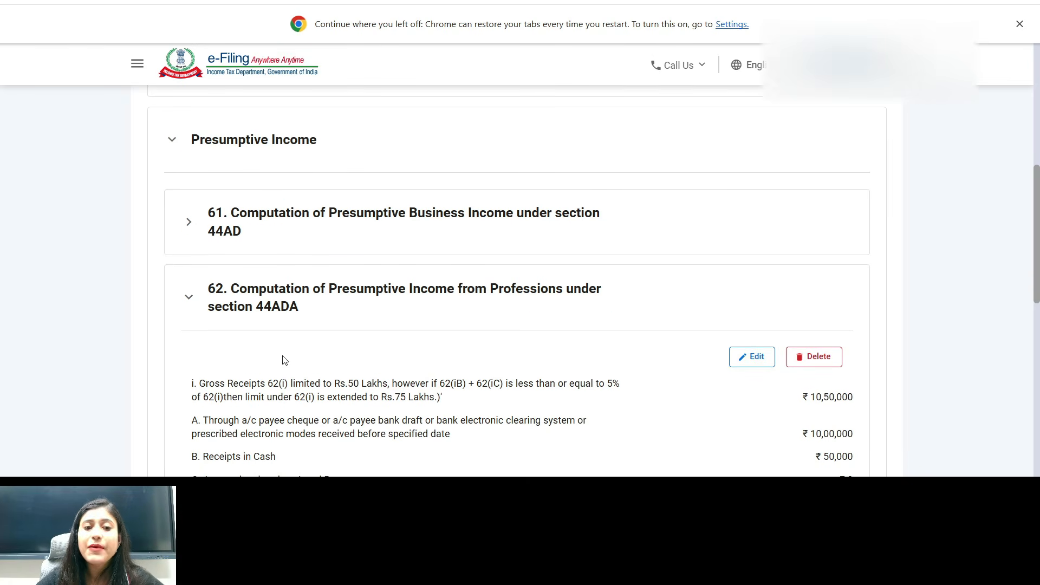
double_click(211, 231)
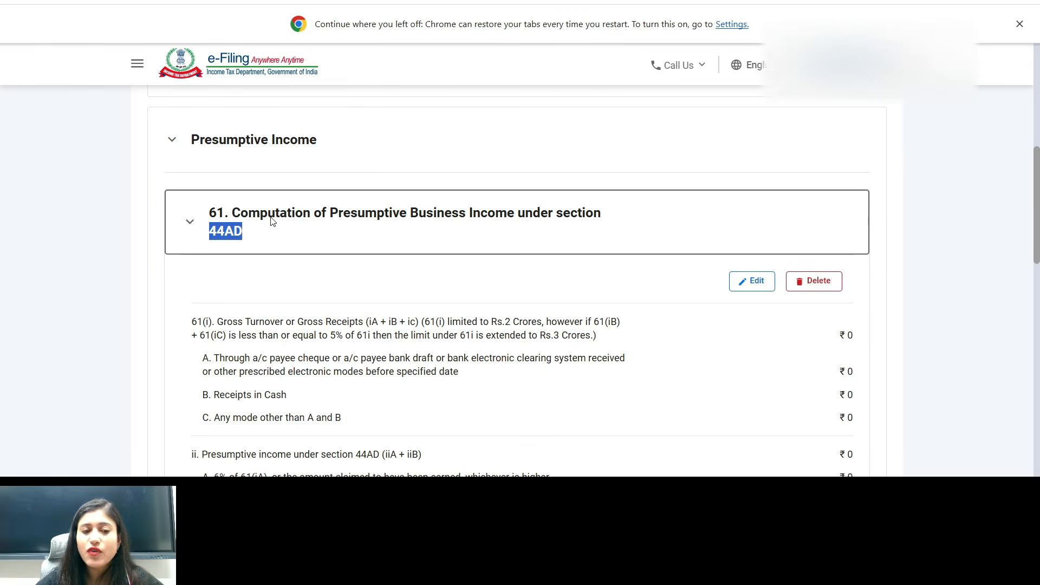
scroll(416, 216, "down", 1)
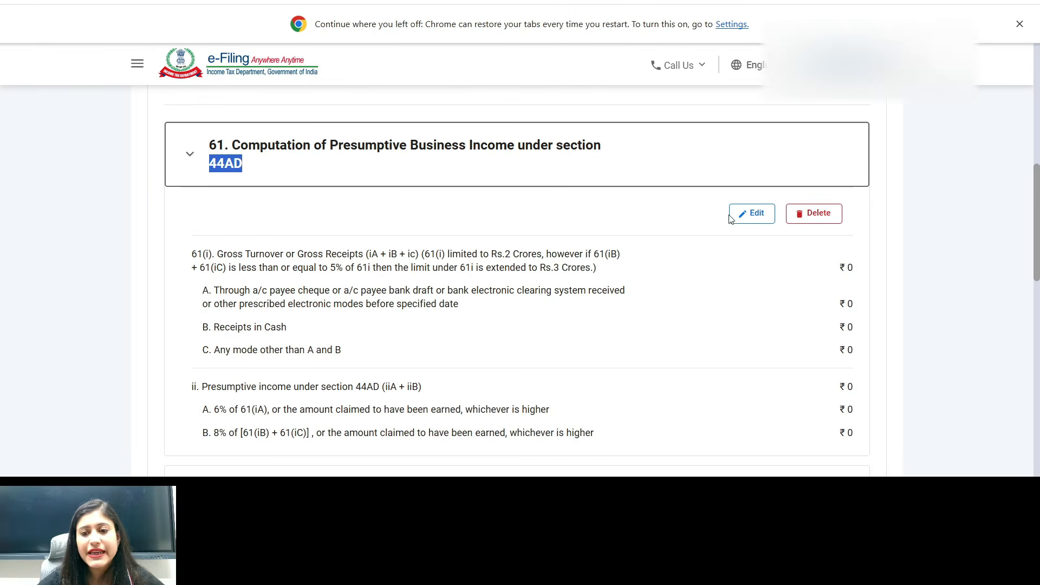
left_click(738, 221)
scroll(581, 225, "down", 2)
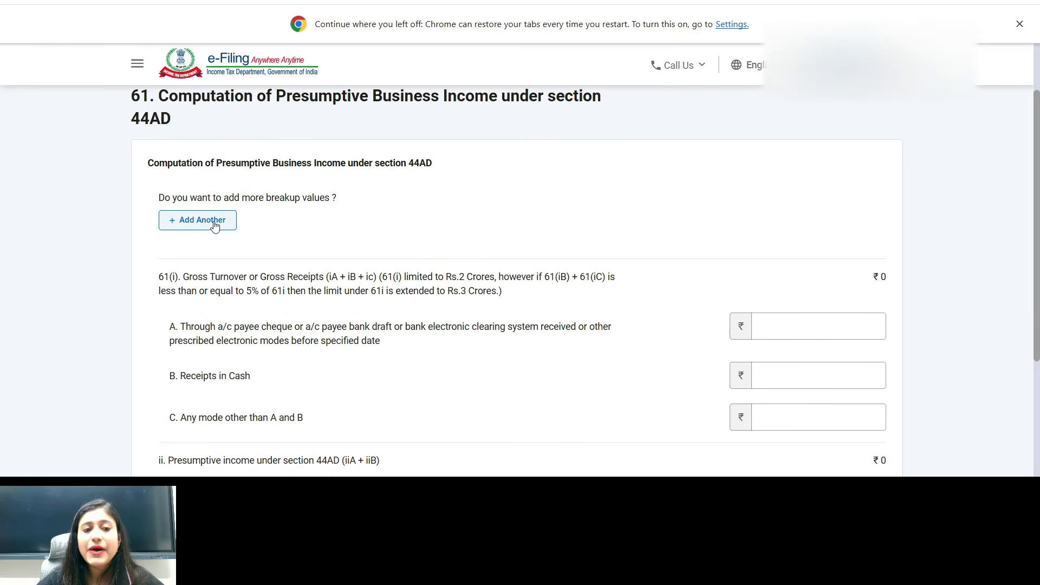
left_click(227, 223)
scroll(475, 221, "down", 2)
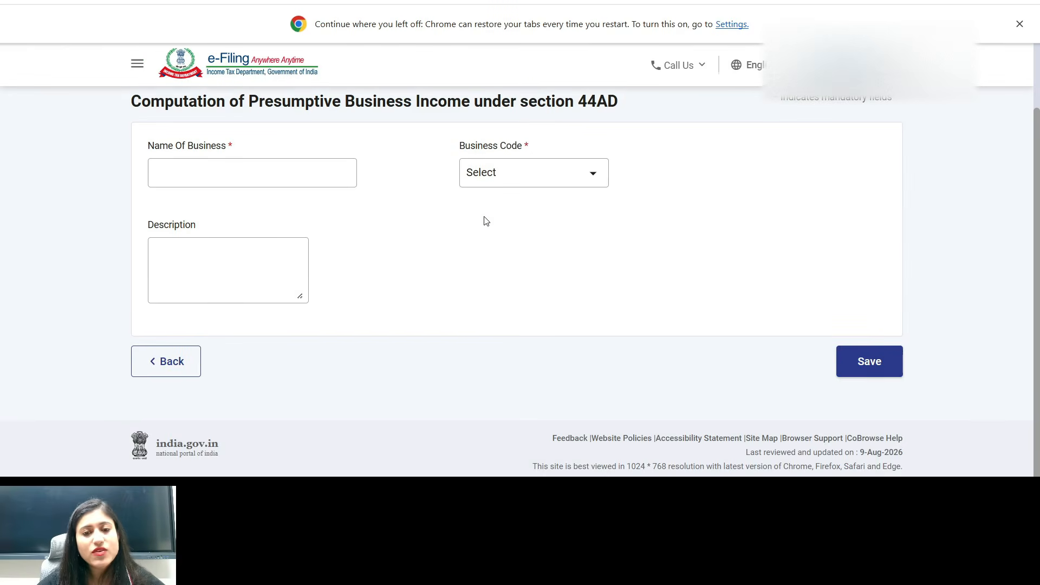
Examine the business code options and the name and description fields of the 44AD entry, and go back without saving it.
left_click(555, 177)
key("Down")
key("Down")
key("Down")
key("Down")
key("Down")
key("Down")
key("Down")
key("Down")
key("Down")
key("Down")
key("Down")
key("Down")
key("Down")
key("Down")
key("Down")
key("Down")
key("Down")
key("Down")
key("Down")
key("Down")
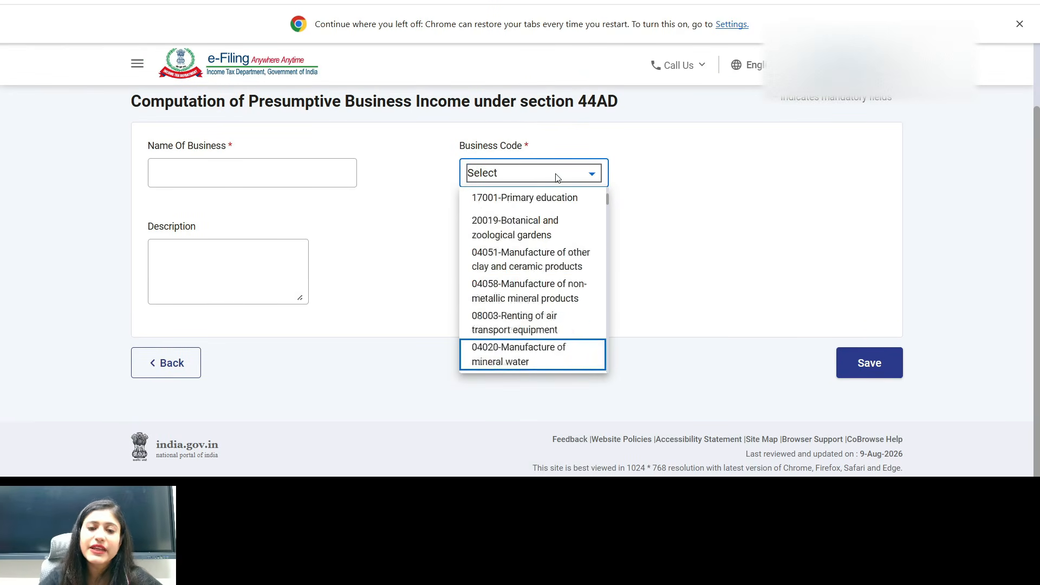
key("Down")
key("Down")
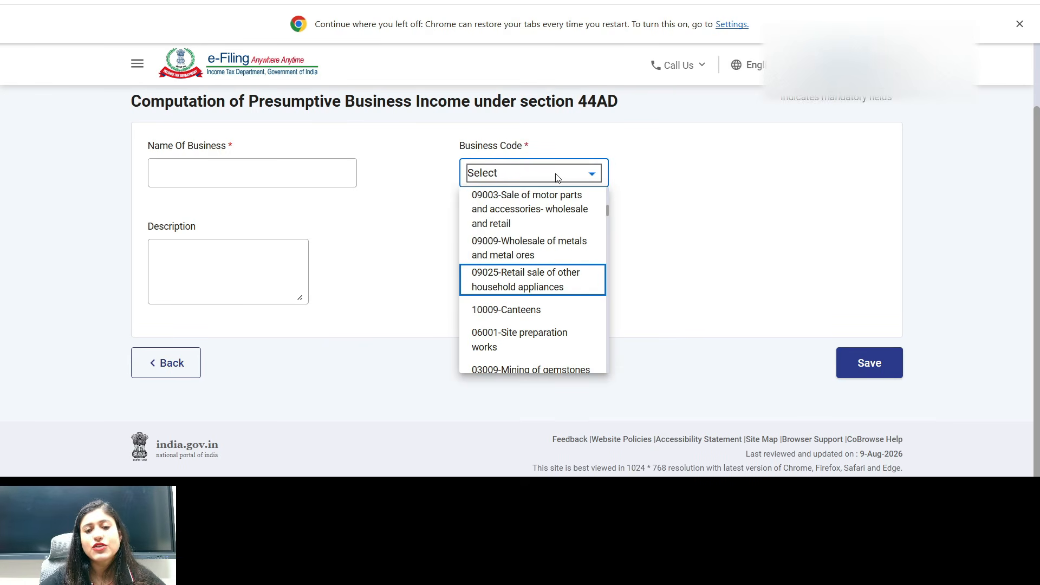
left_click(672, 251)
left_click(204, 165)
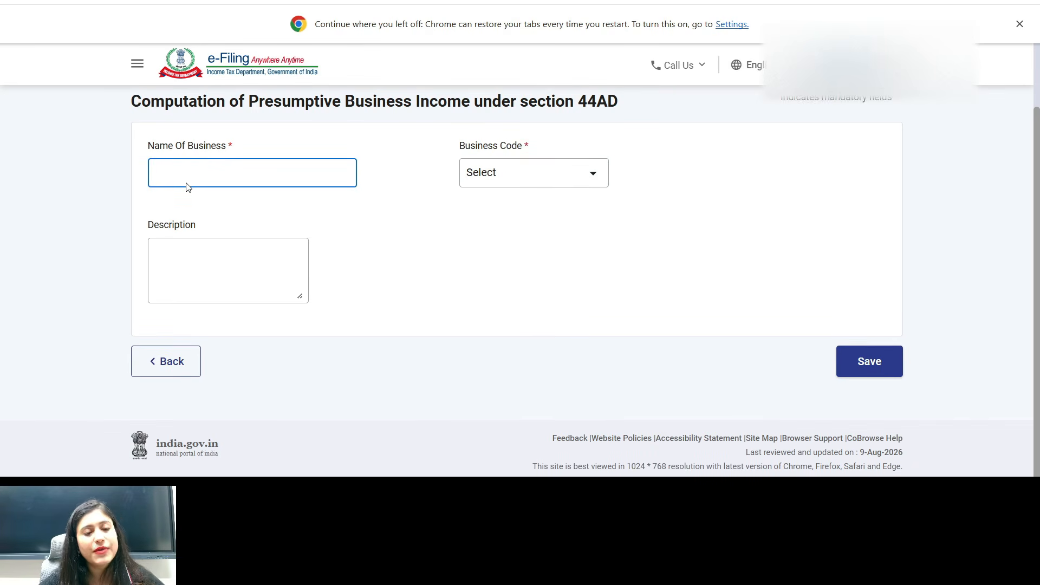
left_click(180, 251)
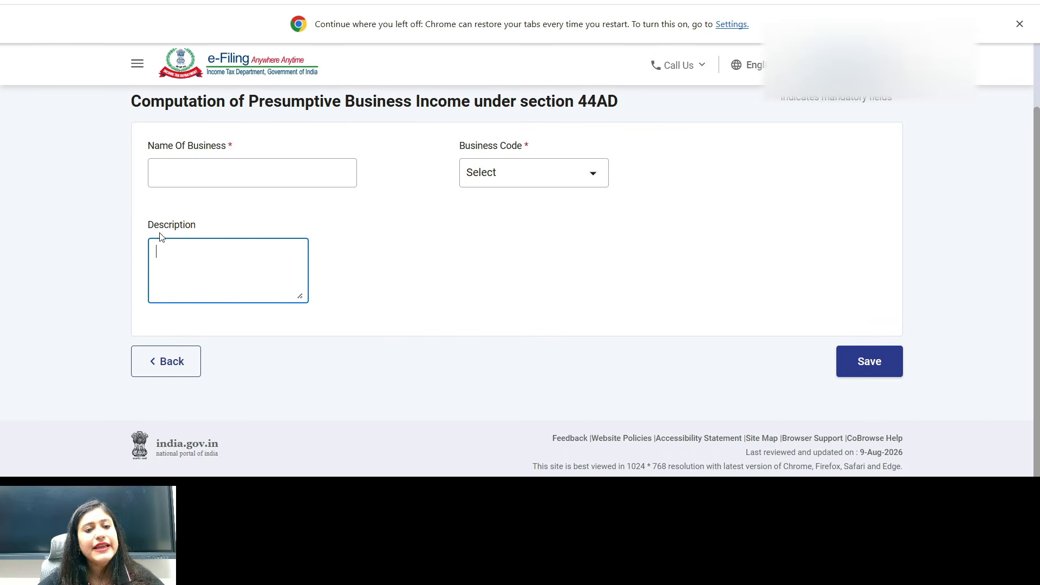
left_click_drag(153, 224, 282, 240)
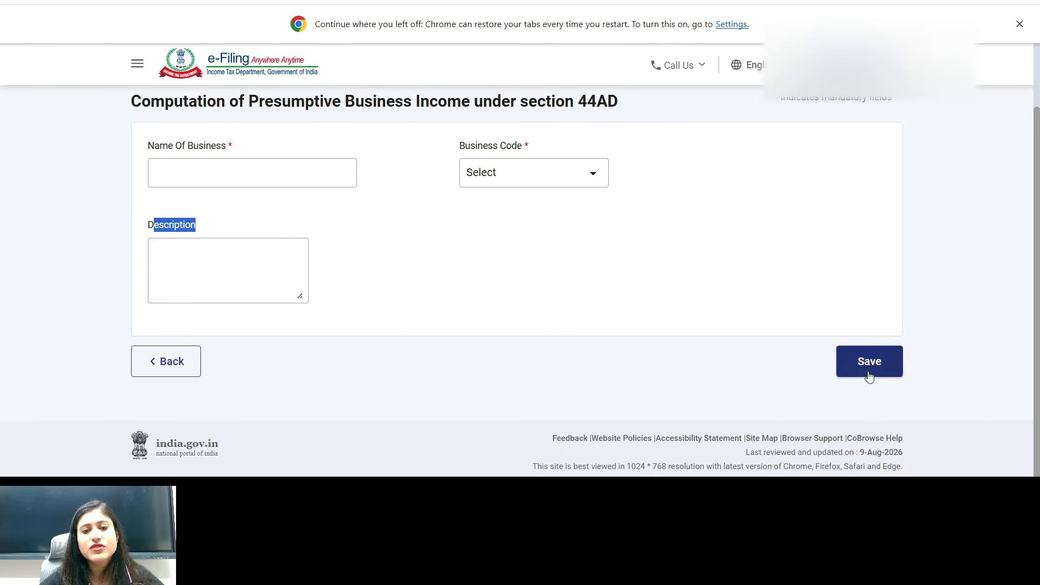
left_click(186, 367)
Set the 44AD receipts through cheque or electronic modes (A) to 1000000 and Receipts in Cash (B) to 50000, and check the turnover limit.
scroll(418, 302, "down", 5)
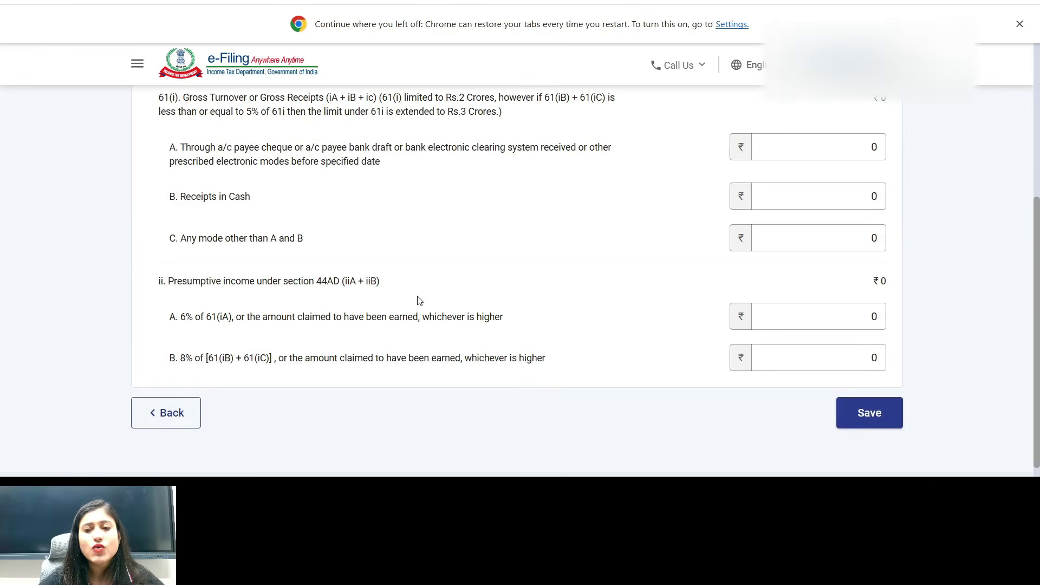
scroll(302, 242, "up", 1)
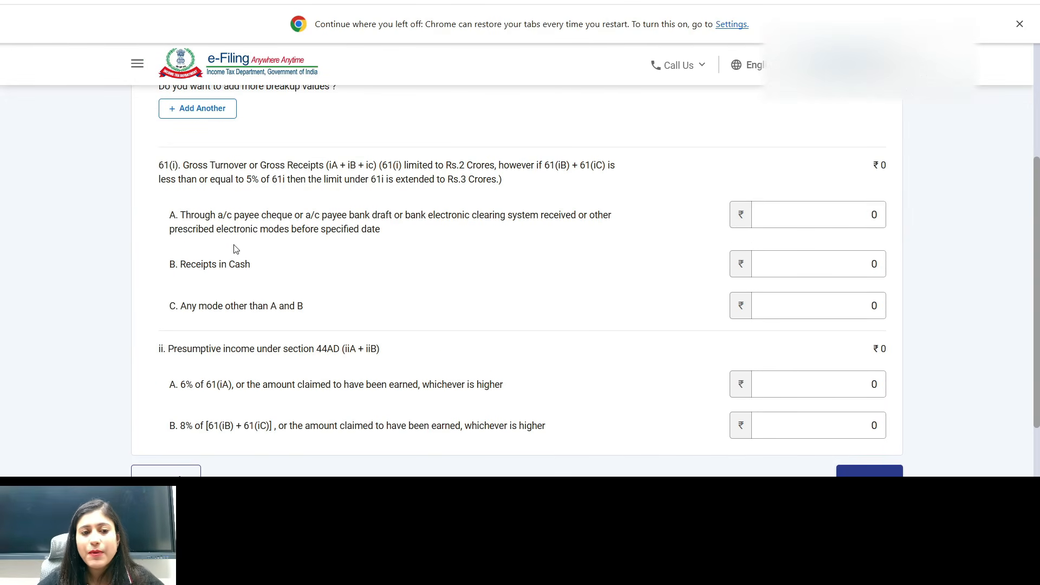
left_click_drag(180, 217, 412, 246)
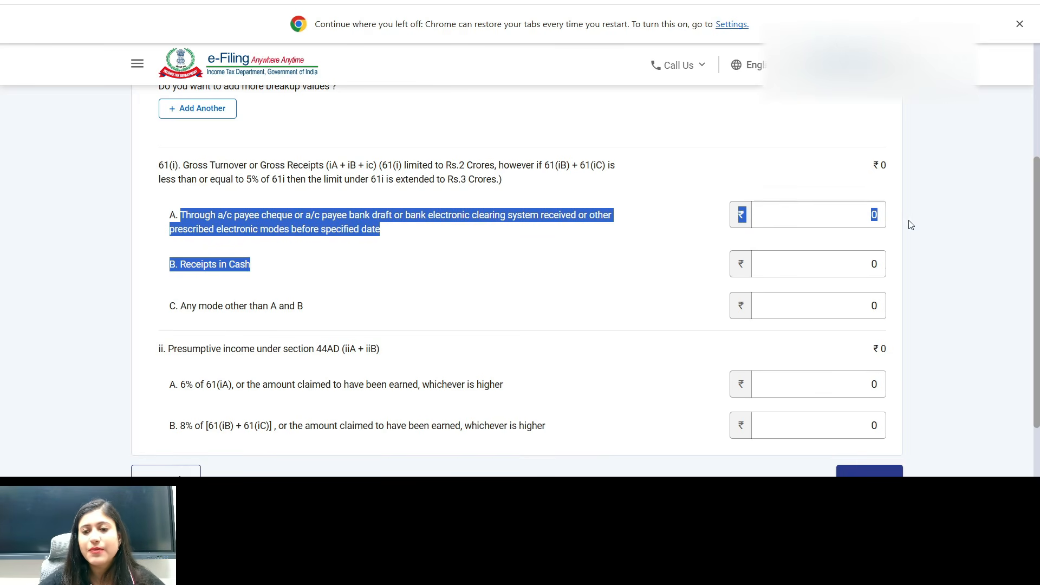
left_click(851, 216)
type("1000000")
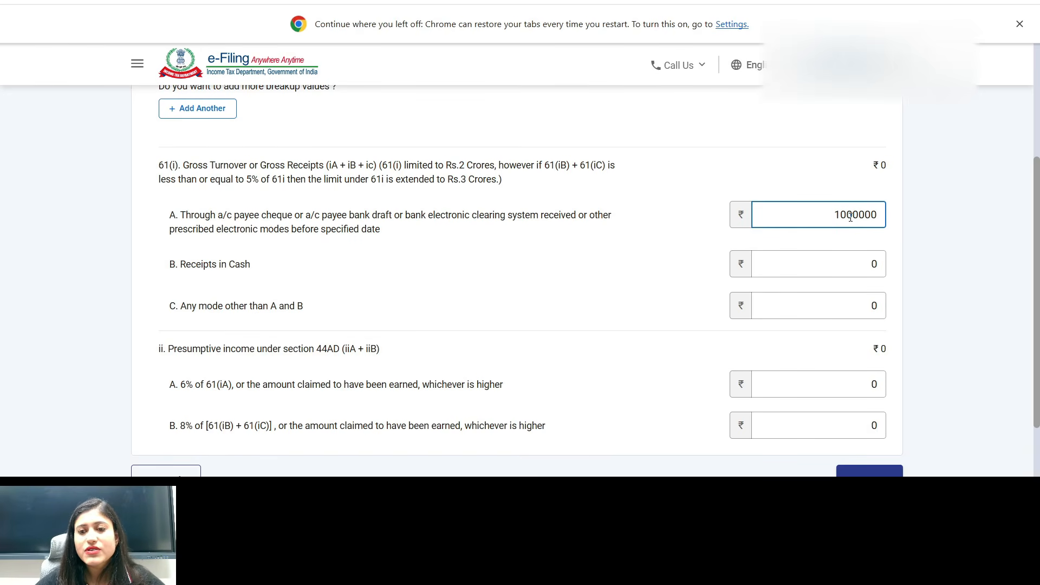
key("Tab")
type("50000")
left_click_drag(829, 165, 909, 174)
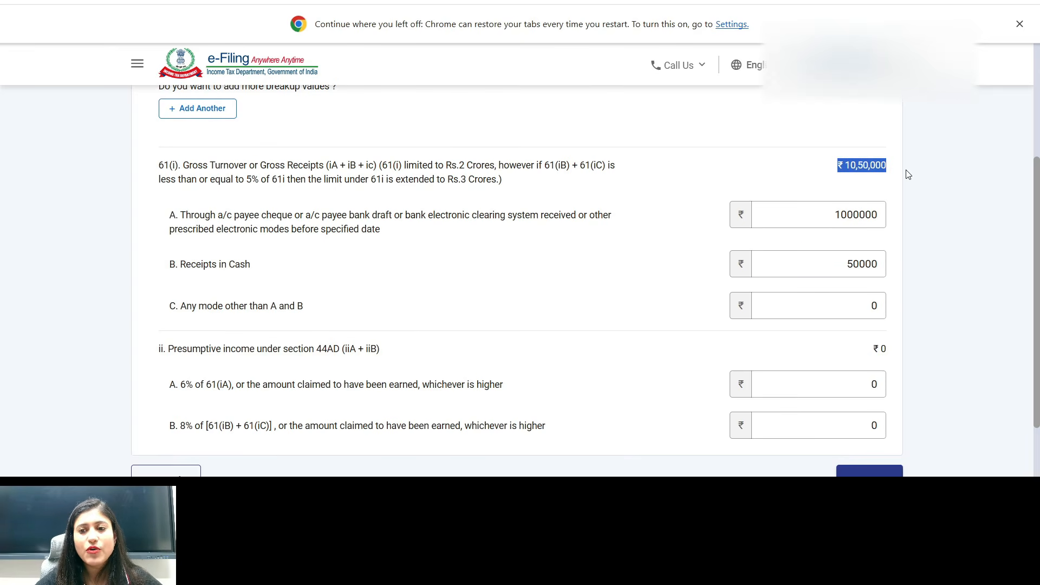
scroll(909, 174, "down", 1)
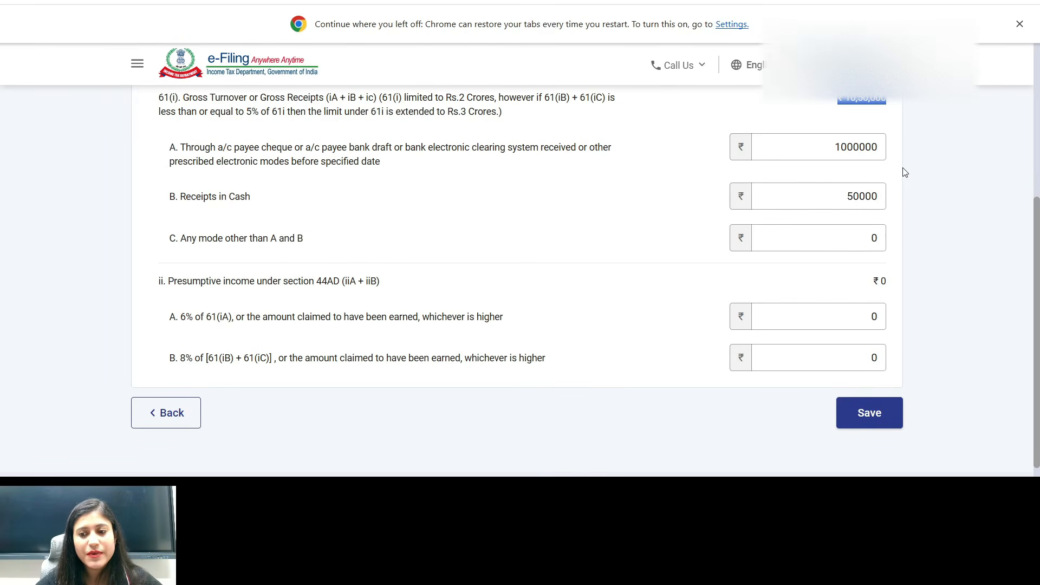
scroll(744, 206, "up", 1)
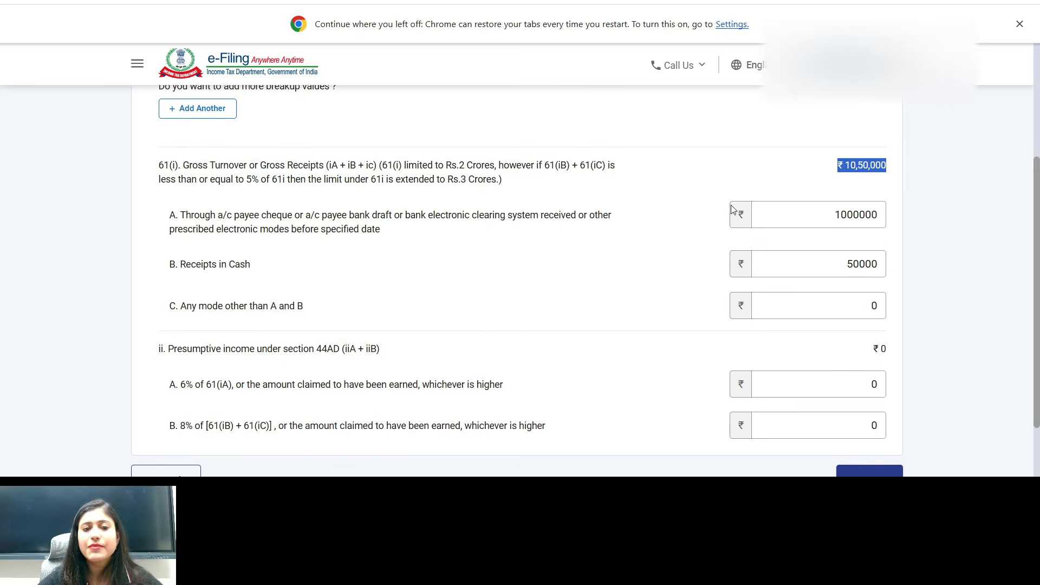
left_click_drag(184, 165, 510, 186)
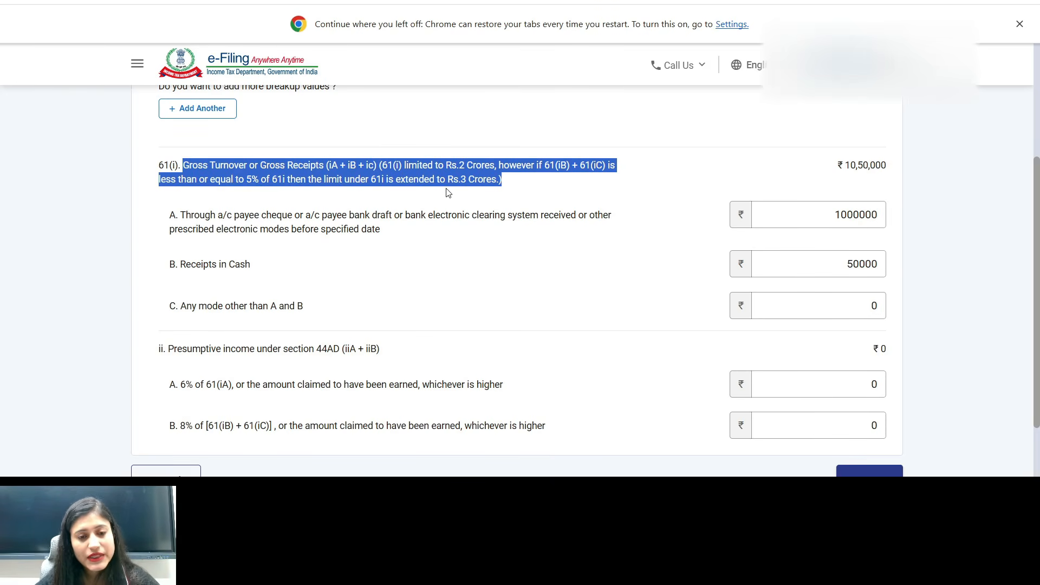
scroll(458, 226, "down", 1)
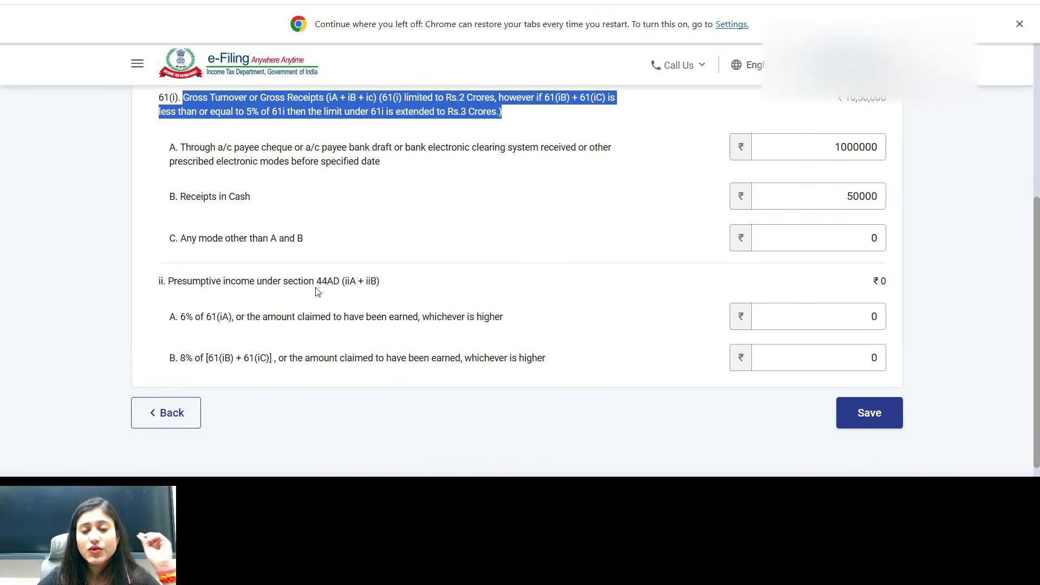
Set the 44AD presumptive income at 6% (A) to 75000 and at 8% (B) to 25000, and go back without saving.
left_click_drag(754, 144, 905, 146)
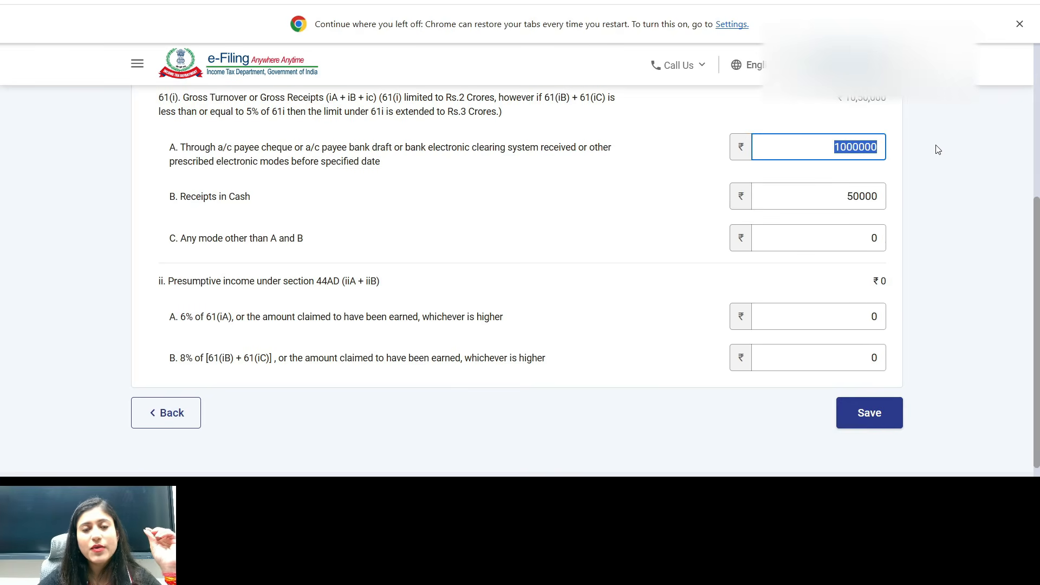
left_click_drag(781, 318, 941, 320)
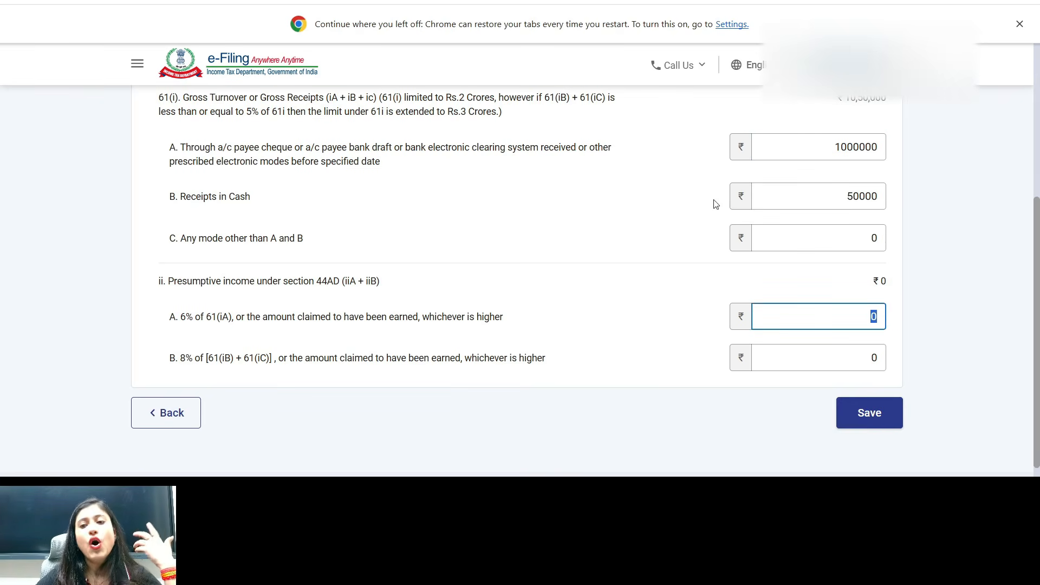
left_click_drag(831, 197, 922, 192)
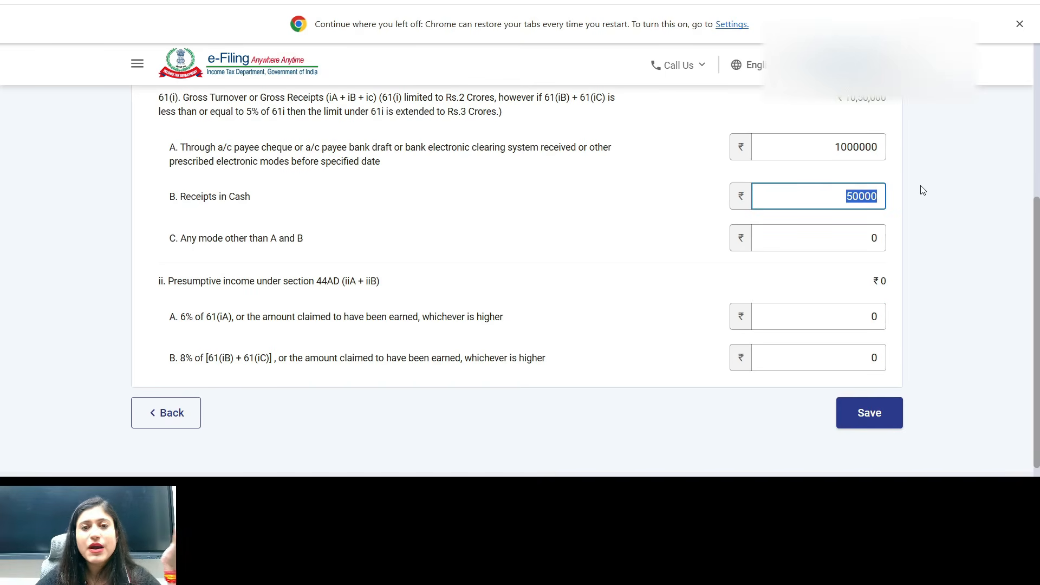
left_click_drag(859, 356, 888, 359)
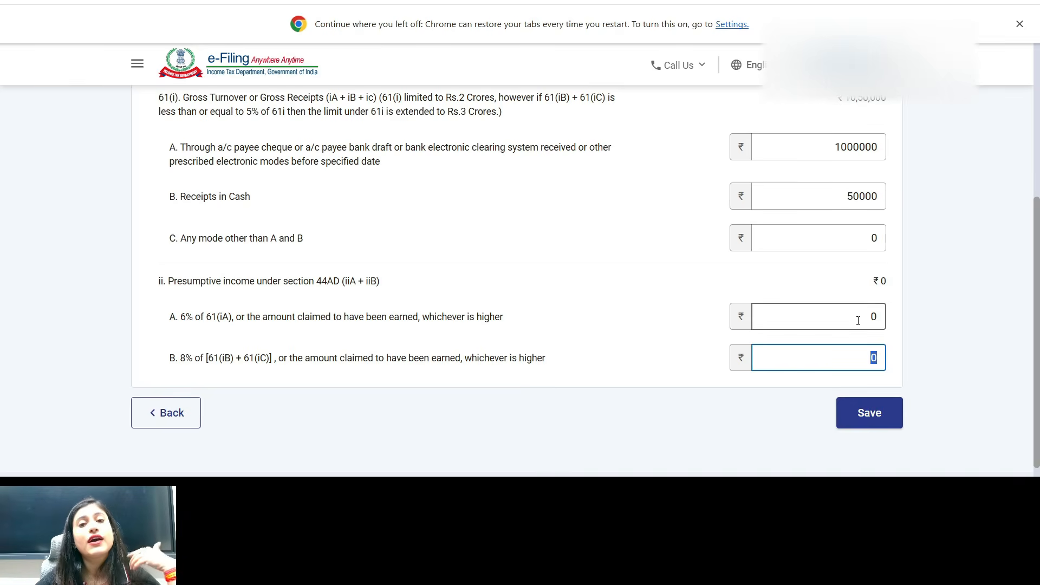
left_click_drag(847, 314, 903, 321)
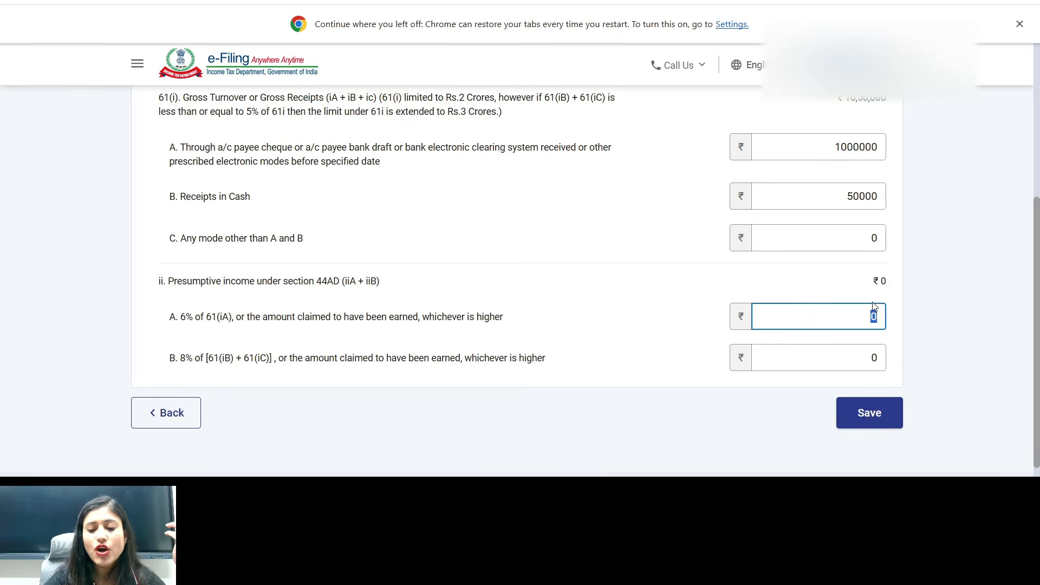
type("75000")
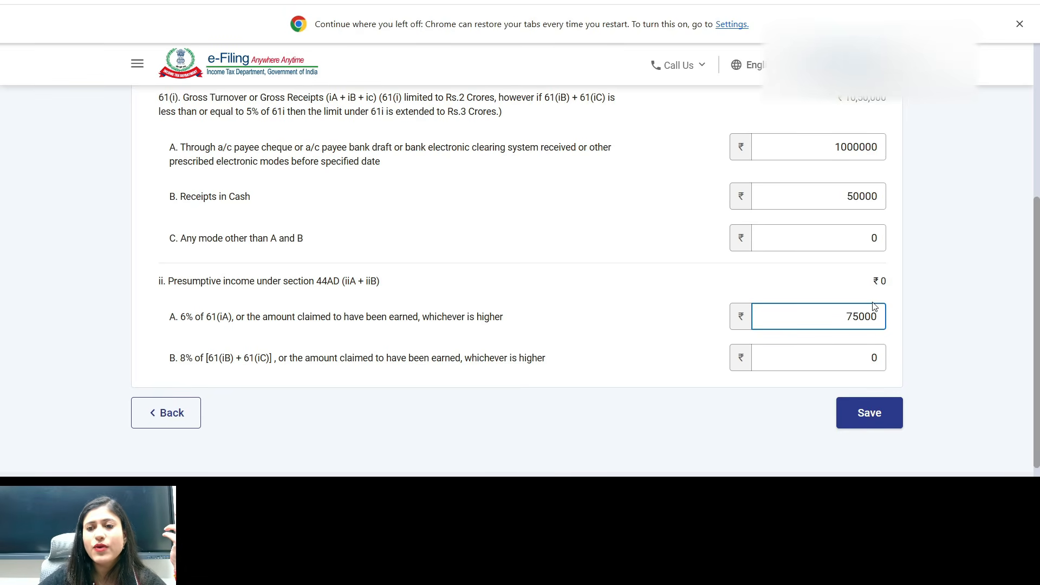
left_click_drag(873, 356, 1002, 358)
type("25000")
key("shift+Tab")
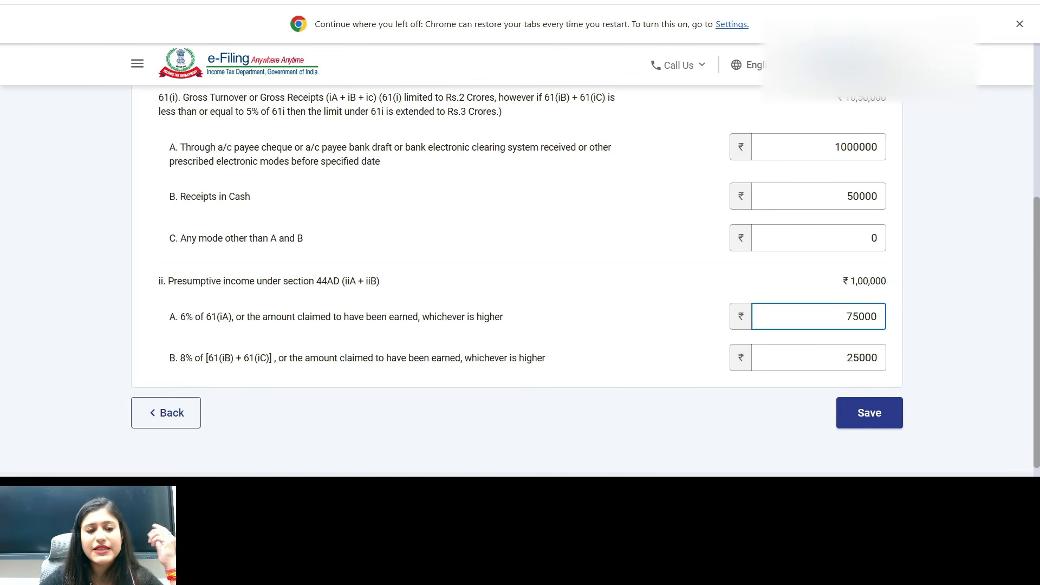
left_click(177, 413)
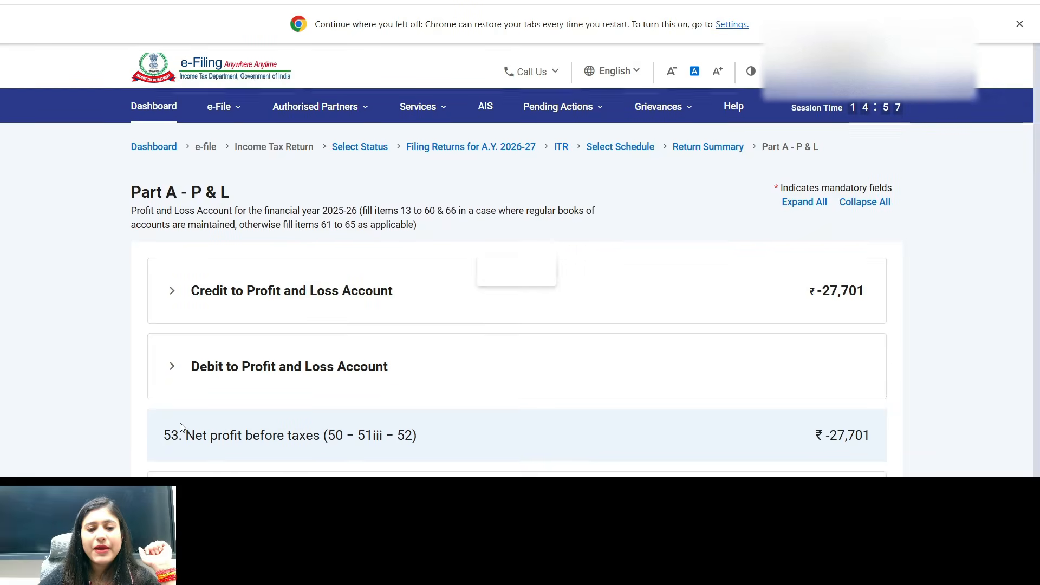
Review the remaining items of Part A - P & L down to Non-Resident and confirm the schedule.
scroll(387, 317, "up", 2)
scroll(389, 316, "down", 4)
scroll(389, 316, "down", 4)
scroll(390, 314, "up", 5)
scroll(451, 278, "down", 5)
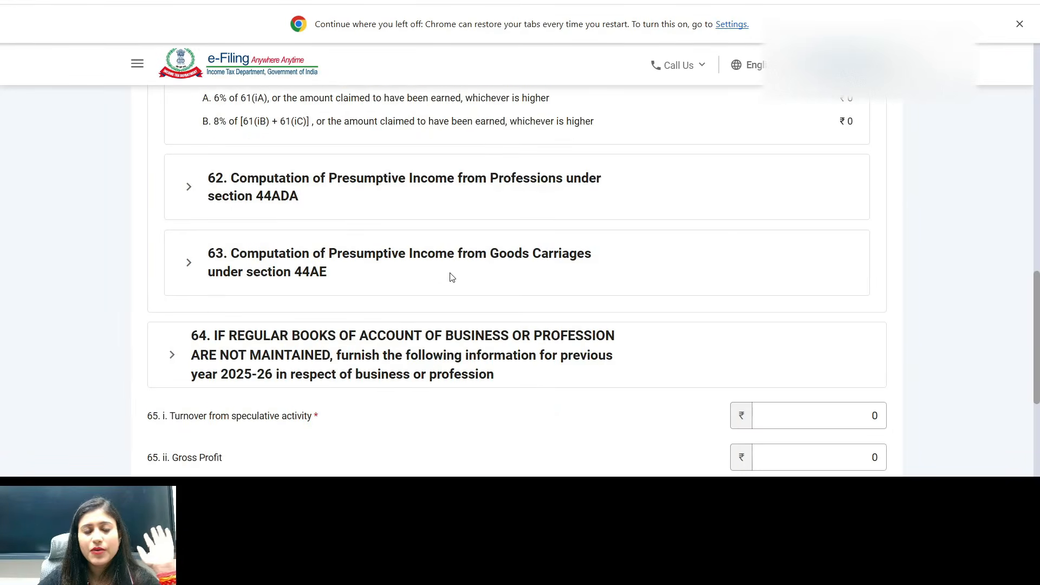
scroll(448, 280, "down", 3)
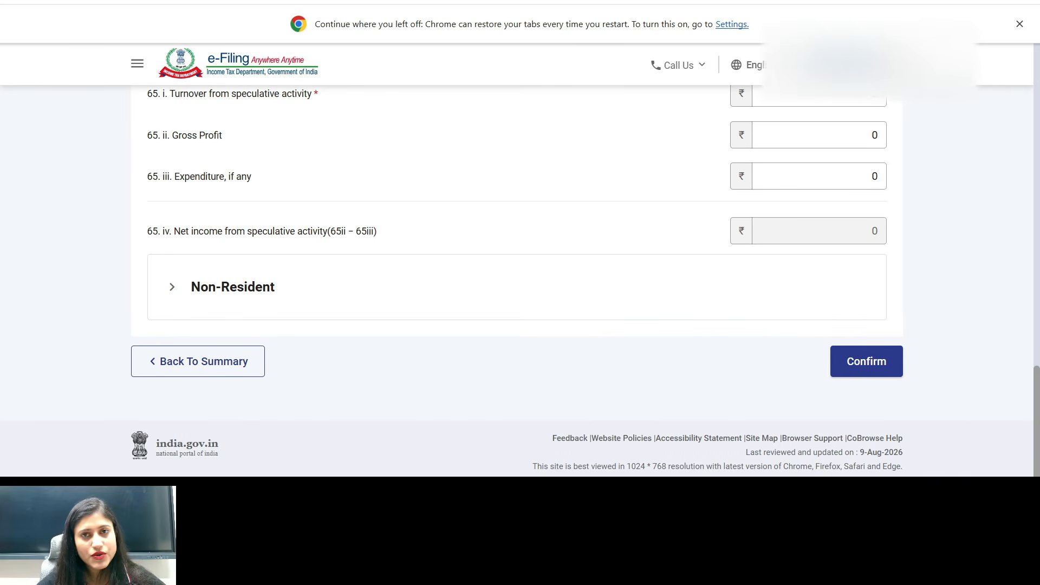
scroll(205, 269, "up", 7)
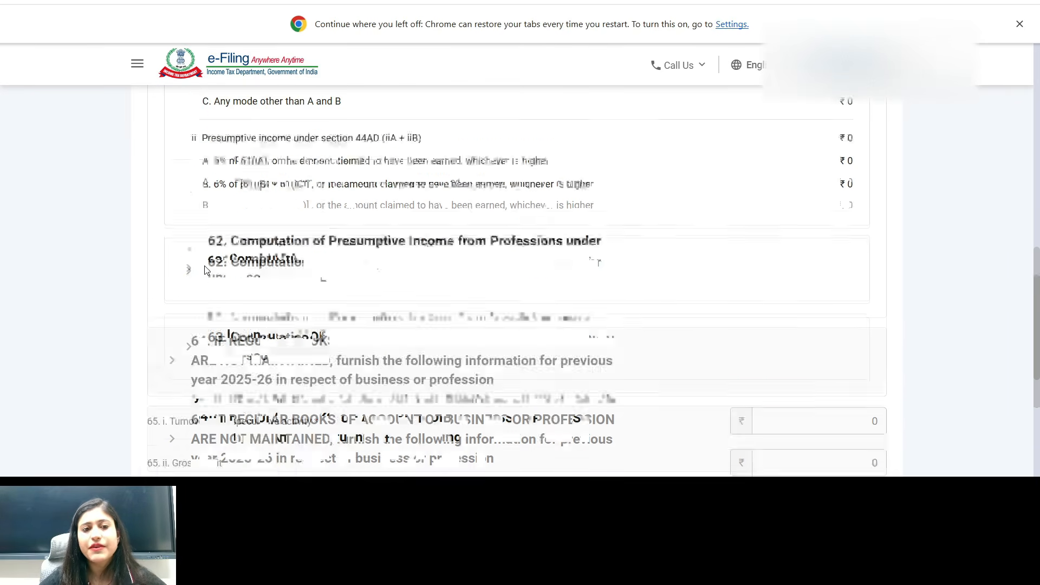
scroll(265, 328, "down", 7)
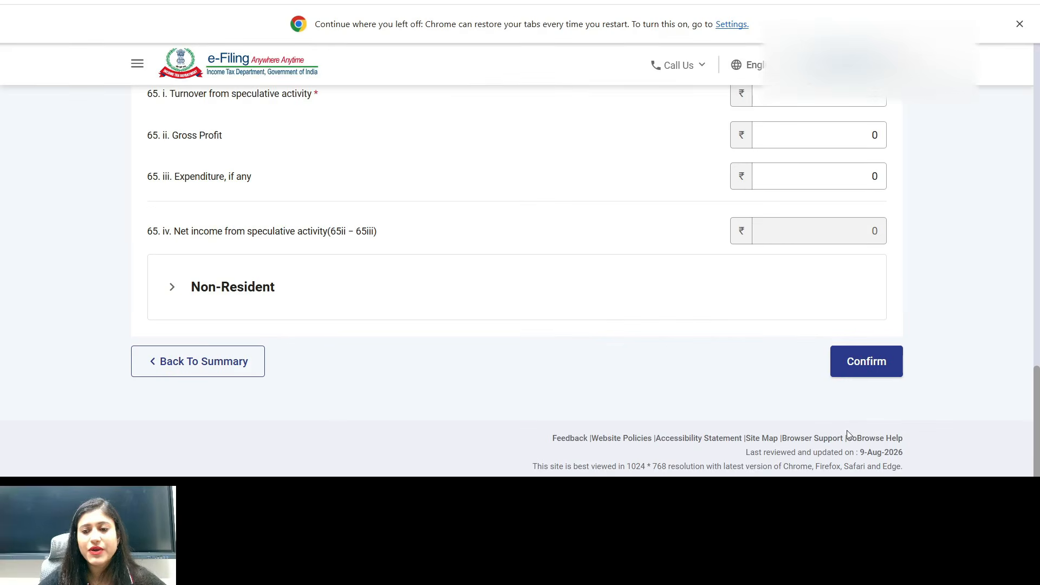
left_click(871, 371)
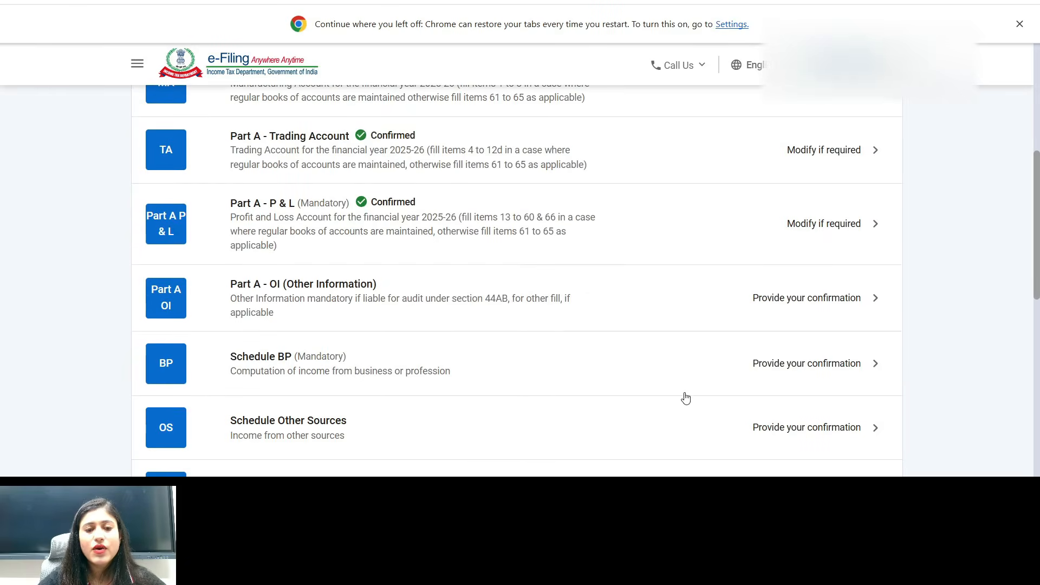
Open Part A - OI (Other Information), review its items down to 18, and confirm the schedule.
scroll(347, 222, "down", 1)
left_click(380, 220)
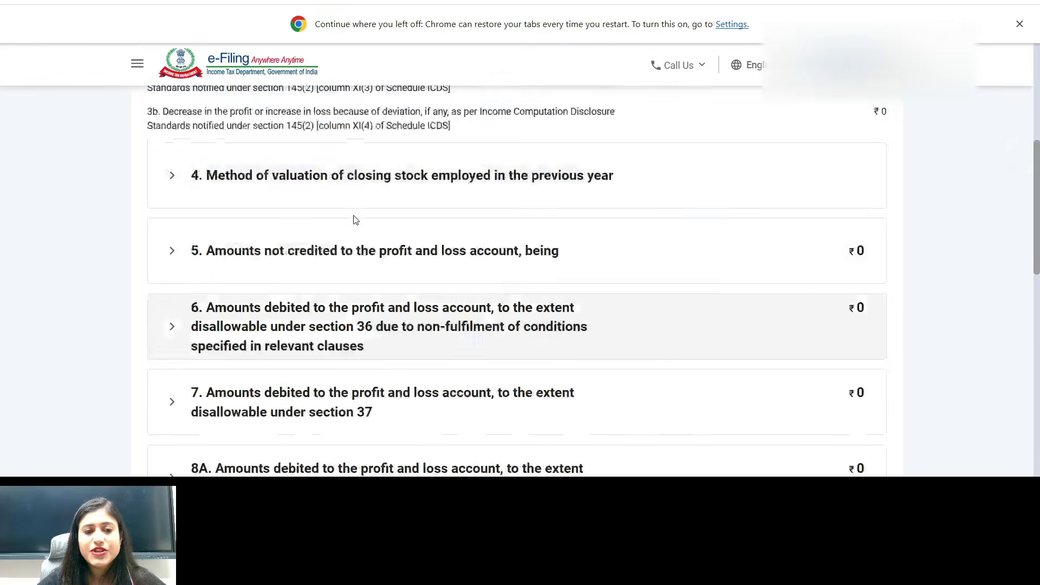
scroll(416, 223, "down", 8)
scroll(436, 225, "down", 10)
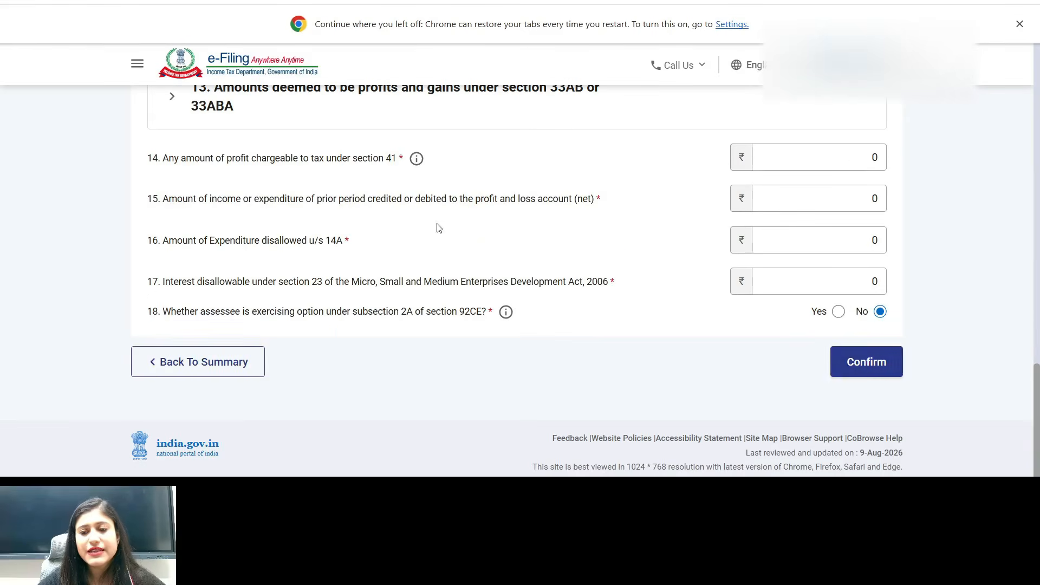
left_click(847, 367)
Open Schedule BP, review business income sections A to E, and confirm the schedule.
scroll(474, 237, "down", 2)
scroll(466, 196, "up", 2)
left_click(441, 178)
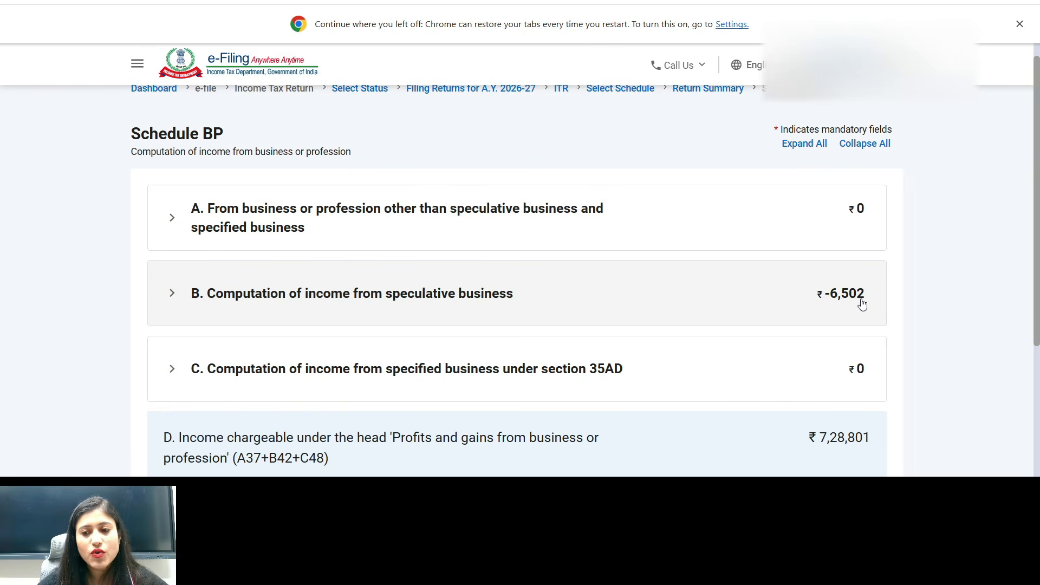
scroll(862, 304, "down", 1)
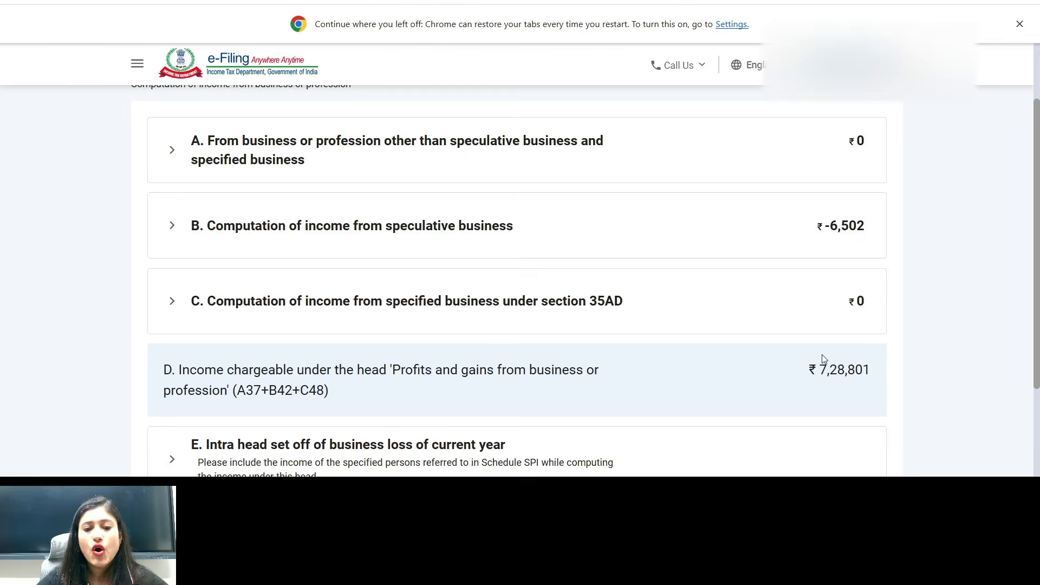
scroll(840, 308, "down", 2)
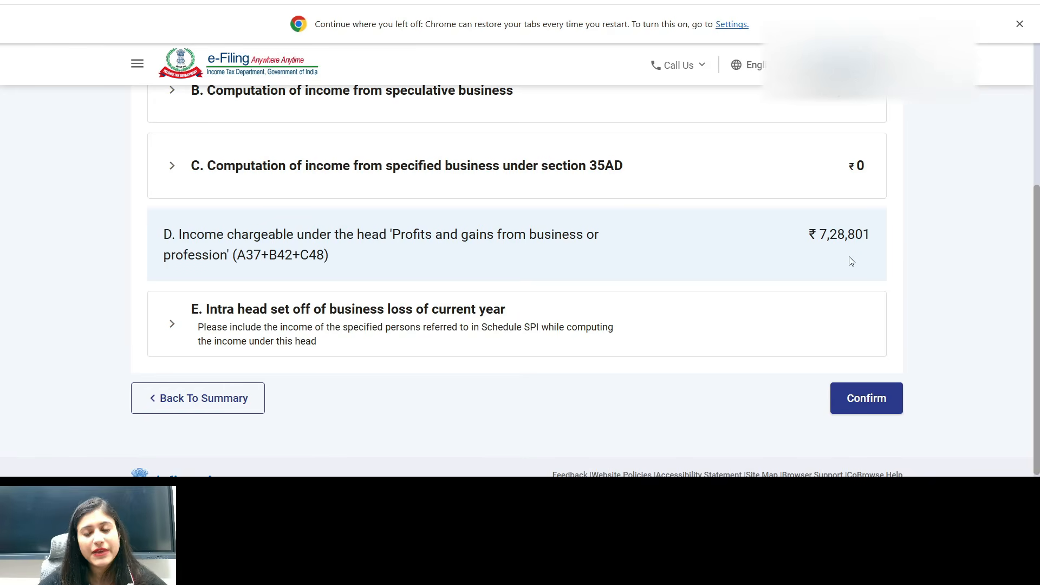
left_click(869, 402)
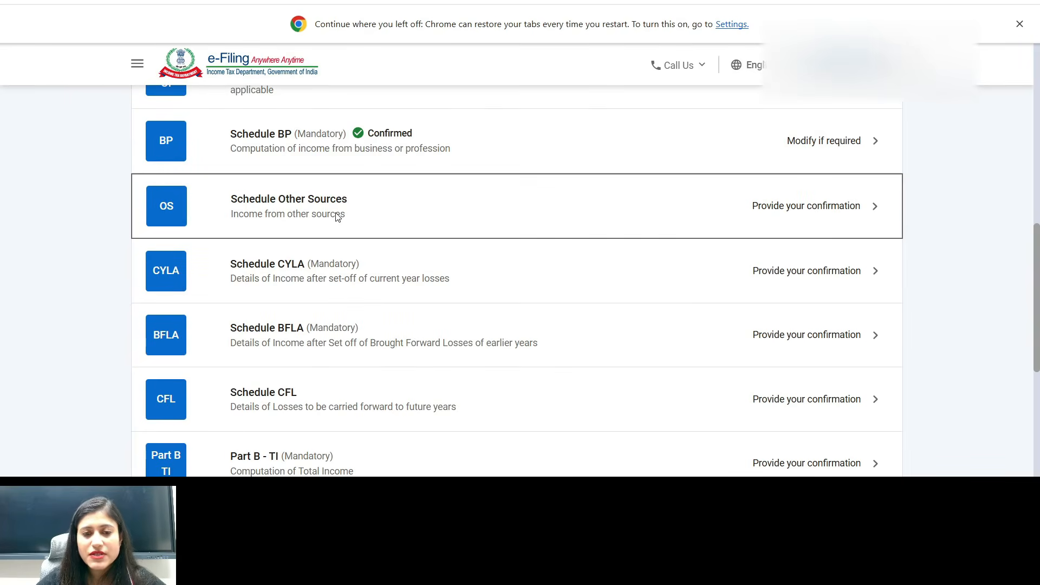
Open Schedule Other Sources, check the breakdown of gross income at normal applicable rates and the remaining items, and confirm the schedule.
left_click(339, 216)
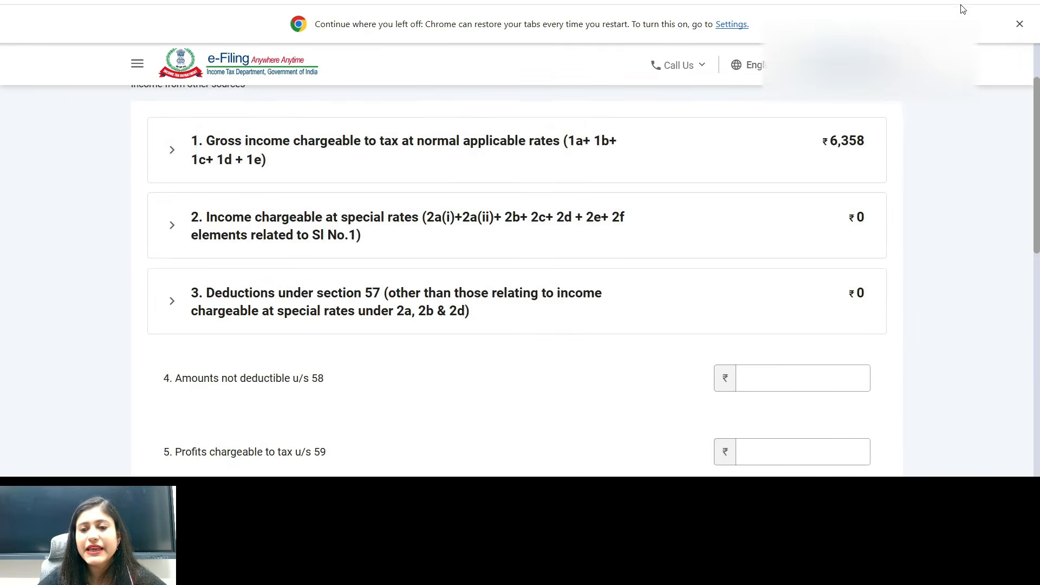
left_click(820, 143)
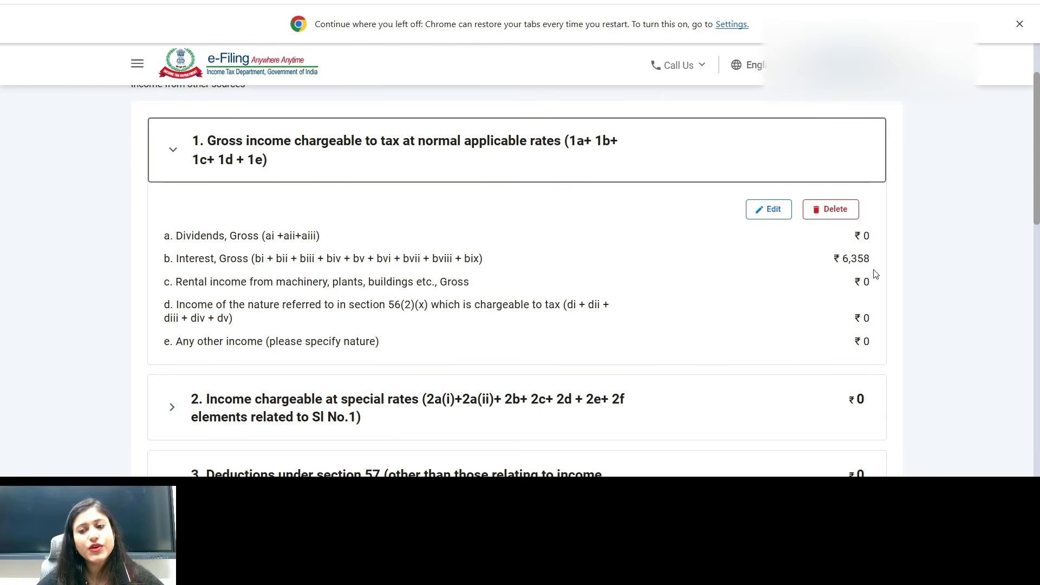
scroll(880, 267, "down", 3)
scroll(878, 265, "down", 3)
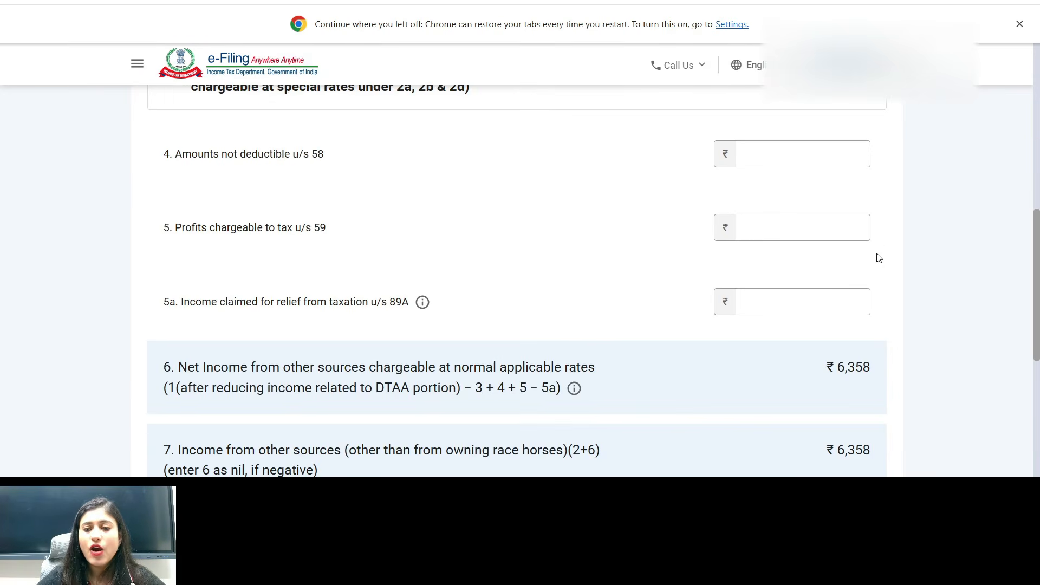
scroll(872, 258, "up", 4)
scroll(567, 195, "down", 7)
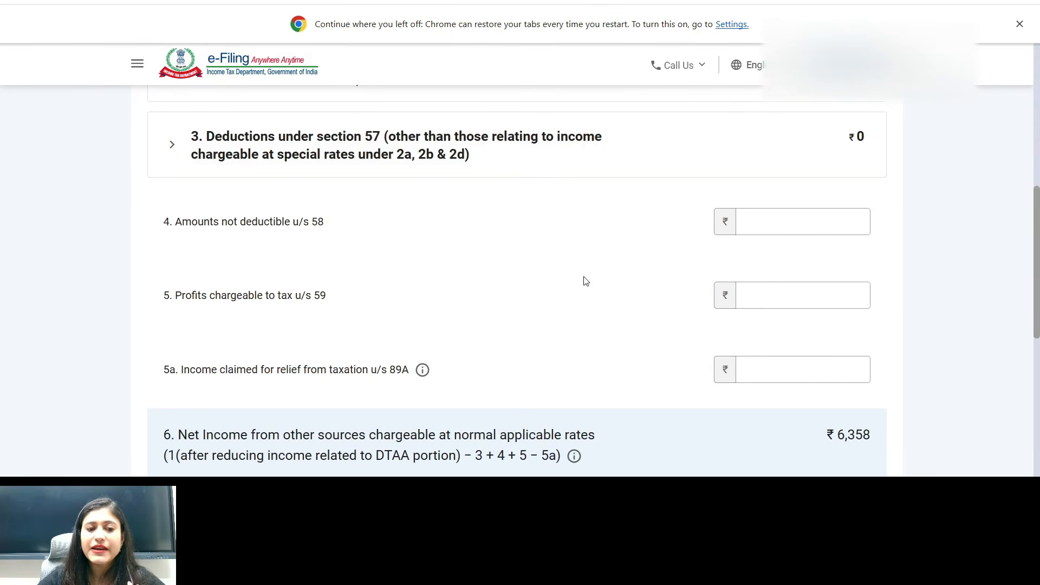
scroll(585, 279, "down", 2)
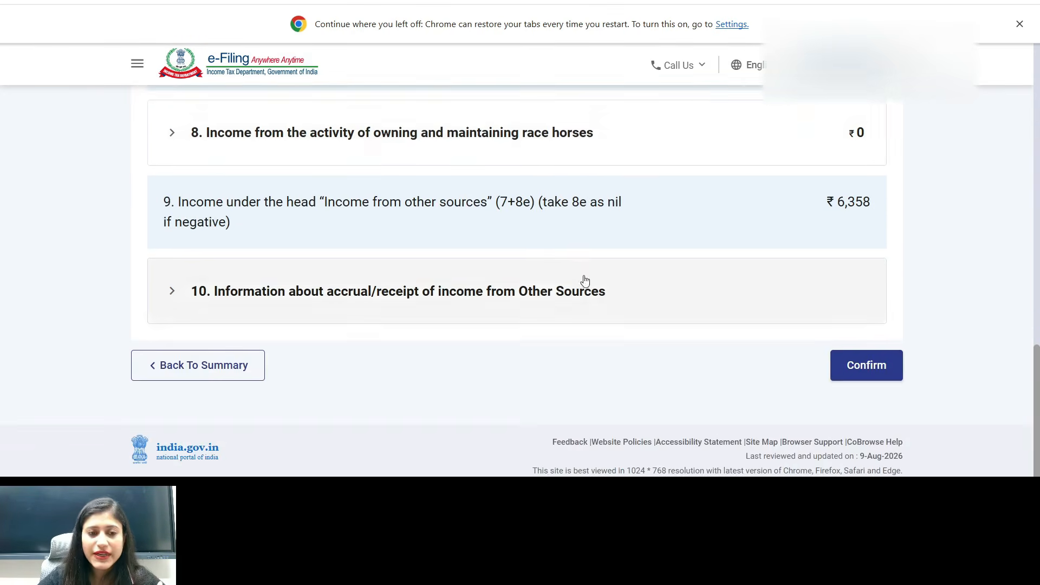
left_click(856, 380)
Open Schedule CYLA, check the current-year business and other sources income rows, and confirm the schedule without editing the auto-populated details.
scroll(677, 303, "down", 2)
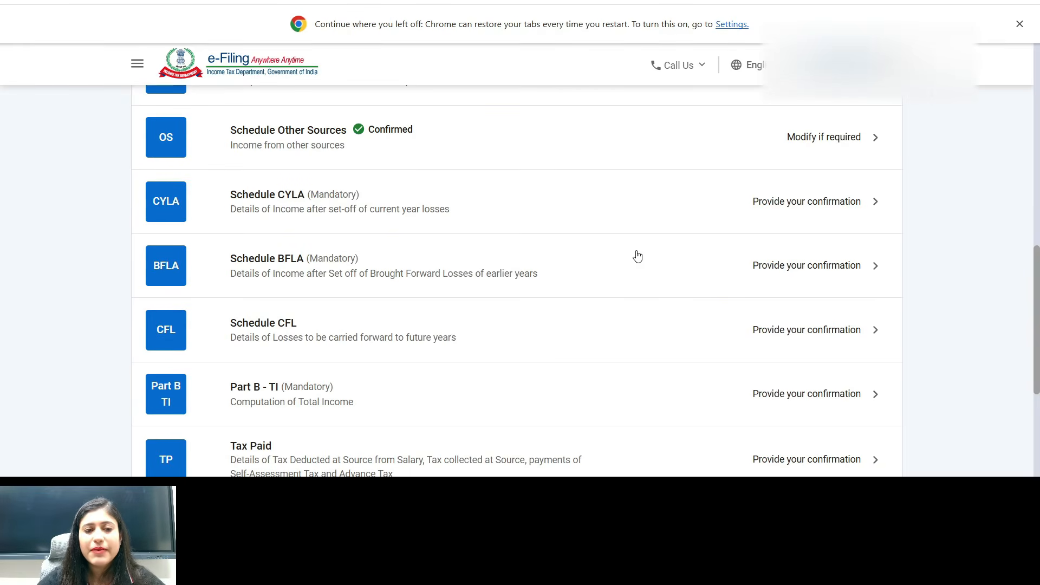
left_click(304, 201)
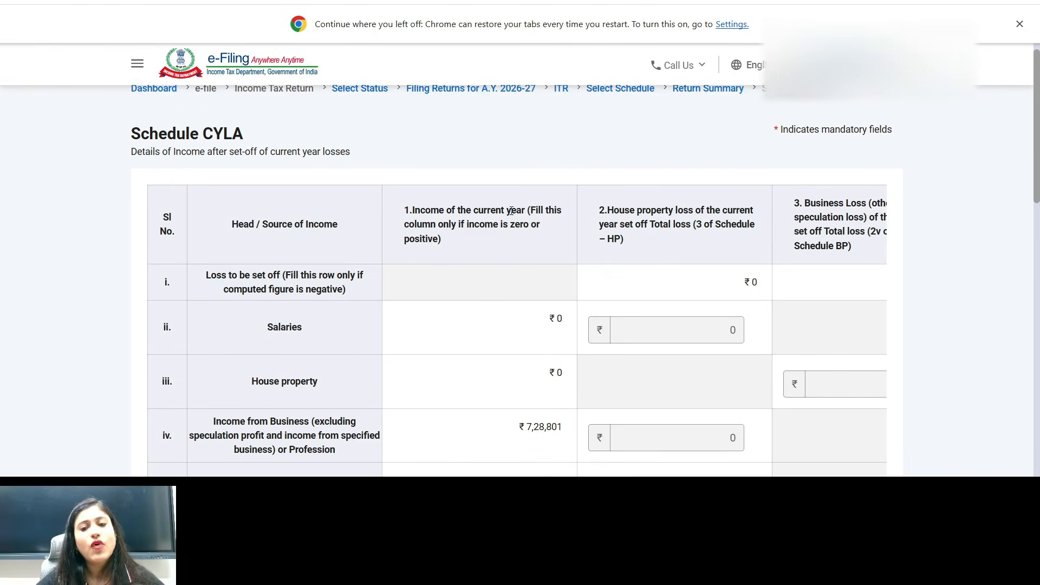
scroll(510, 211, "down", 4)
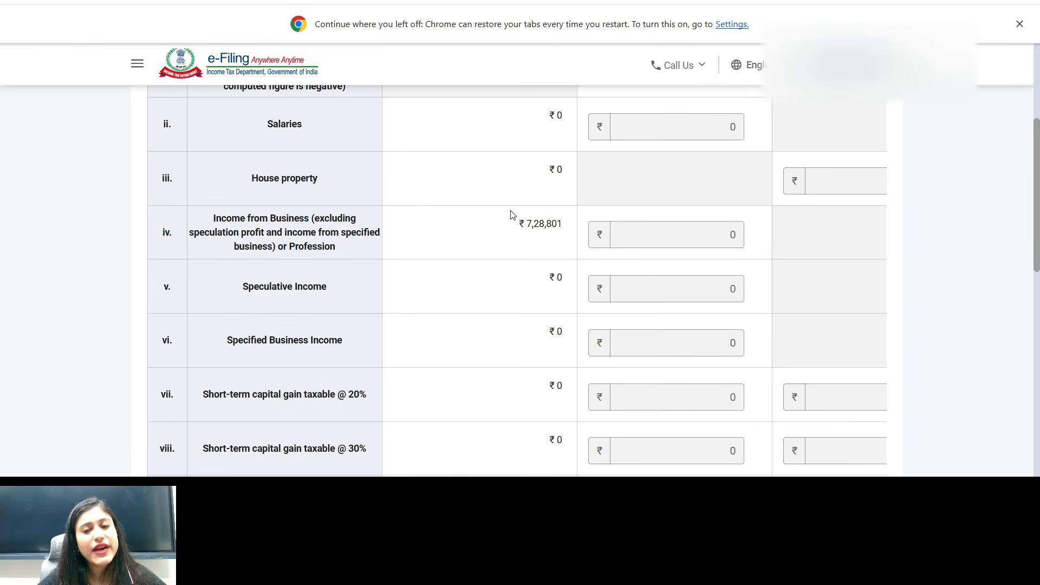
scroll(511, 214, "up", 3)
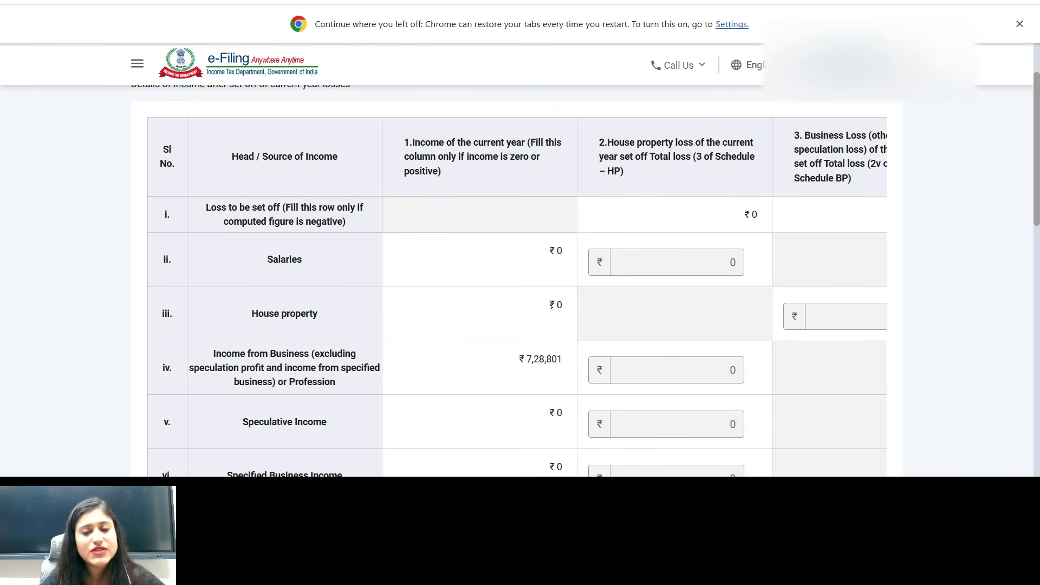
scroll(546, 363, "down", 1)
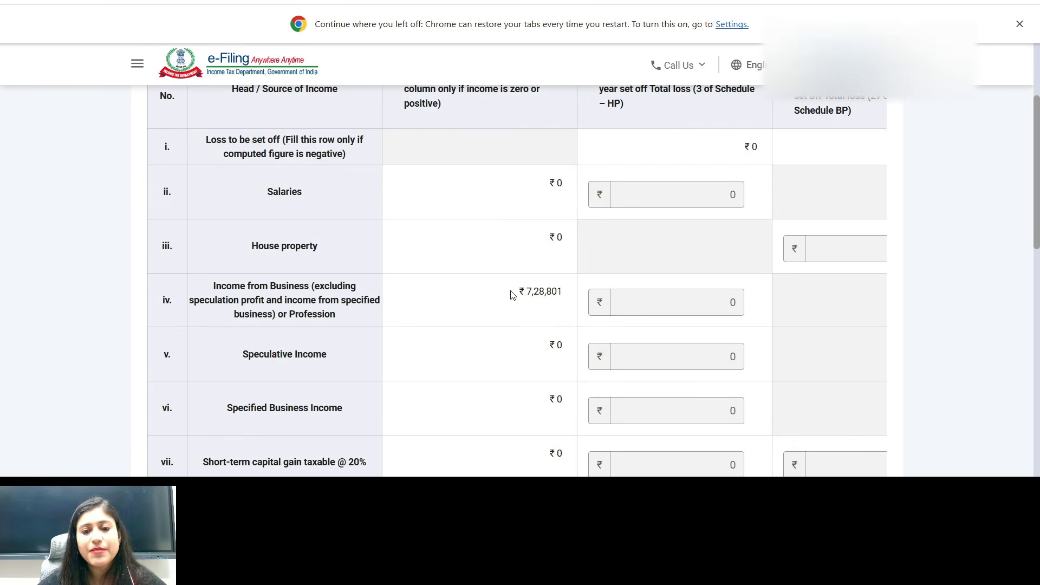
left_click_drag(512, 294, 574, 293)
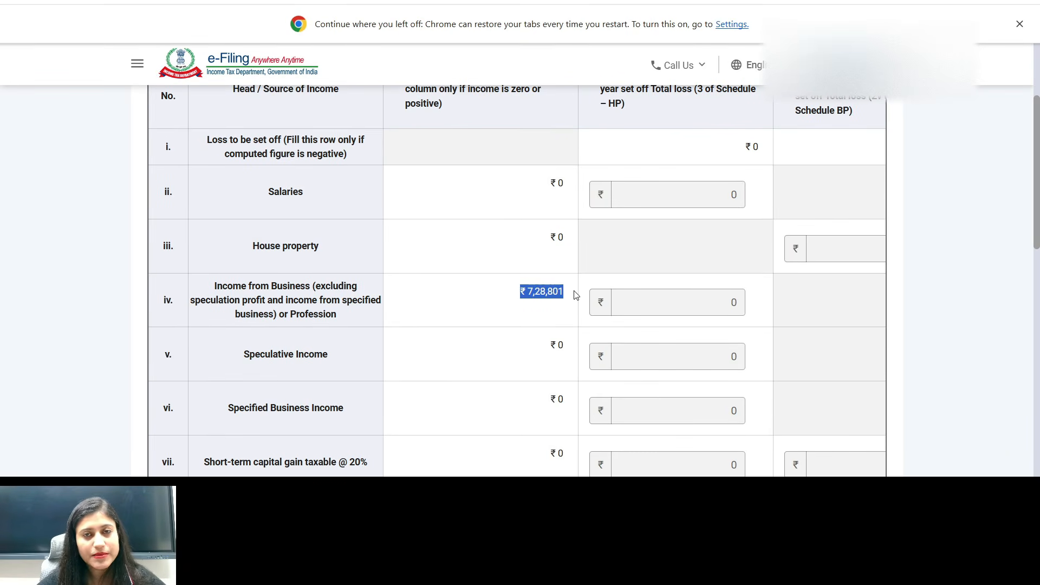
scroll(546, 292, "down", 8)
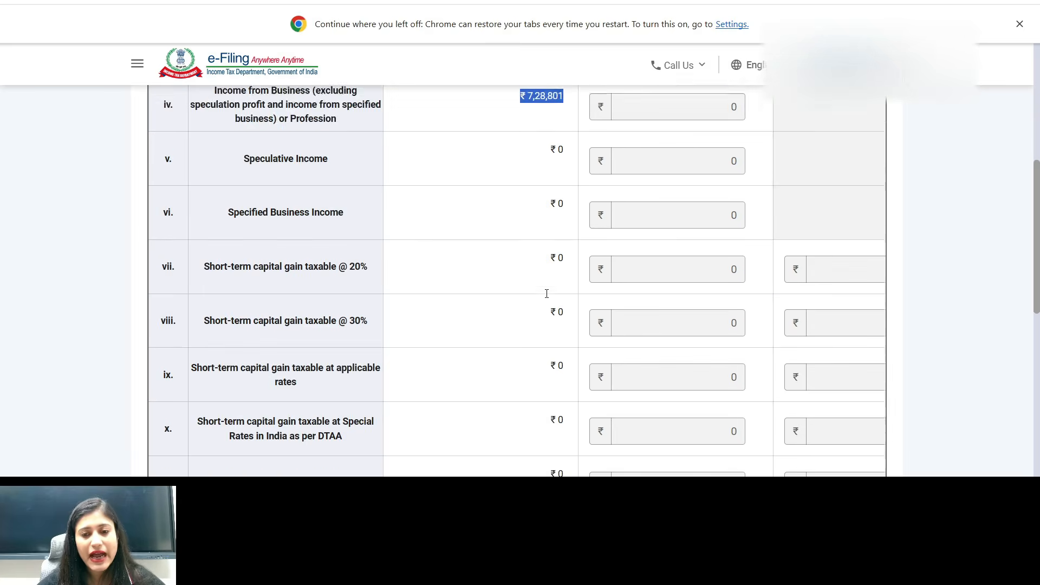
left_click_drag(564, 236, 534, 238)
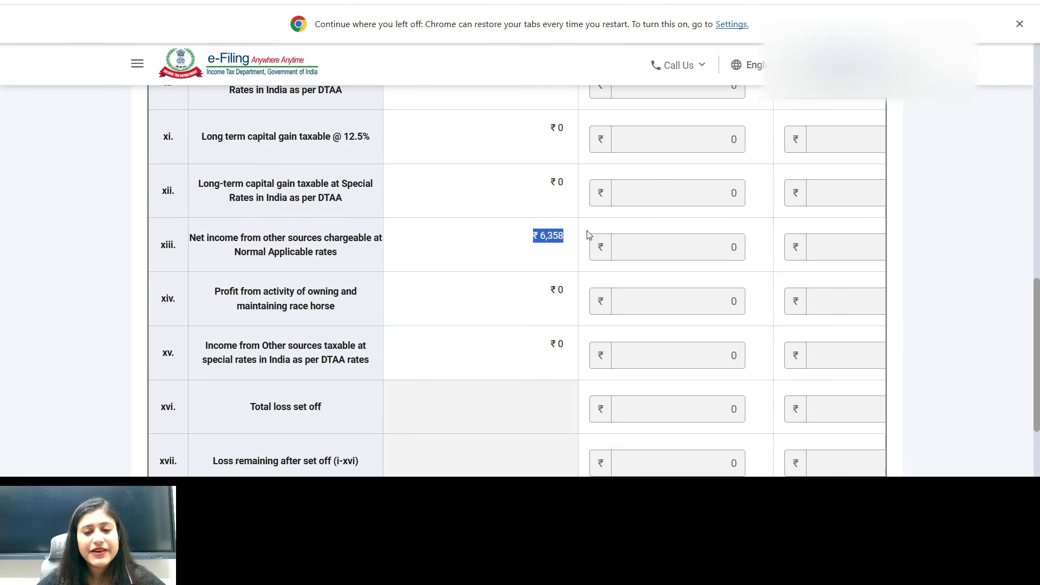
scroll(585, 234, "down", 4)
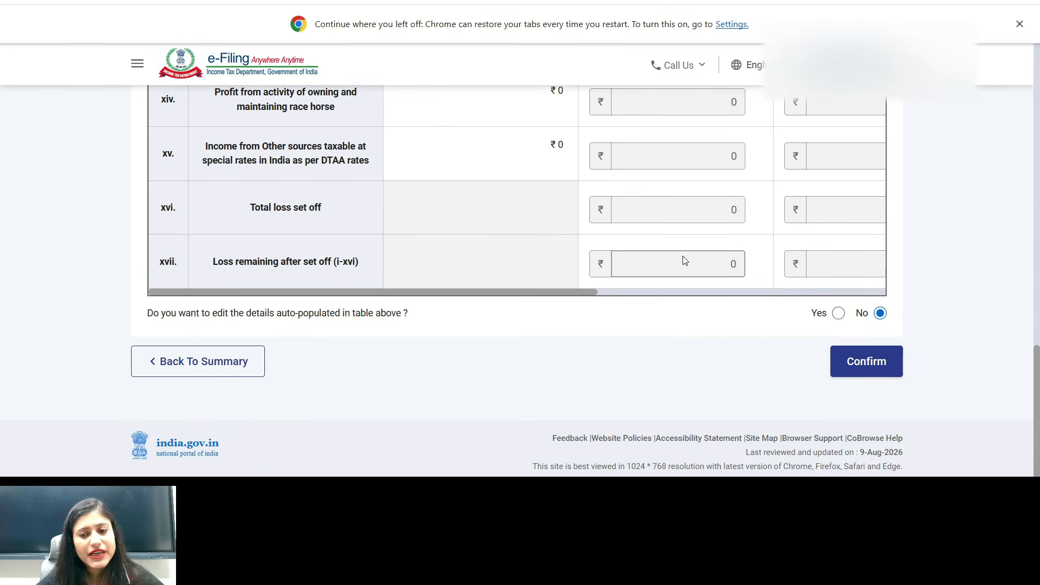
left_click(839, 371)
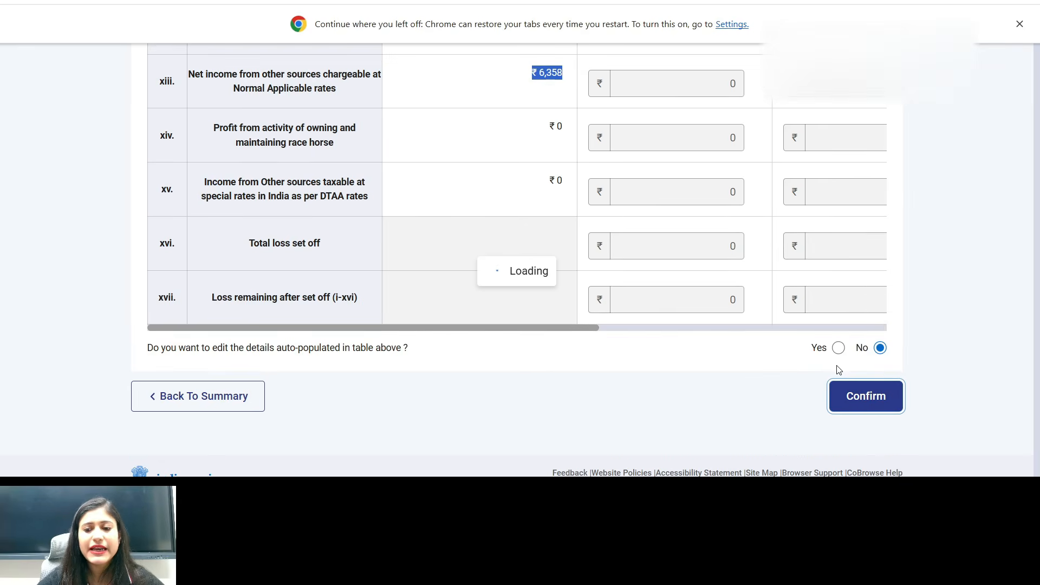
Open Schedule BFLA, review the brought forward loss set-off table, and confirm the schedule without editing its auto-populated details.
left_click(266, 271)
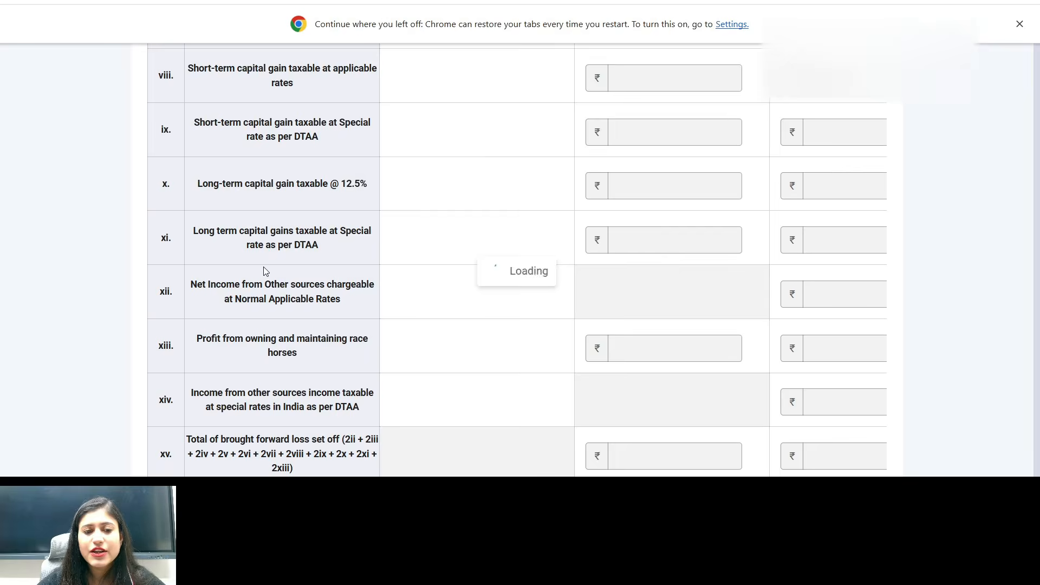
scroll(561, 218, "down", 10)
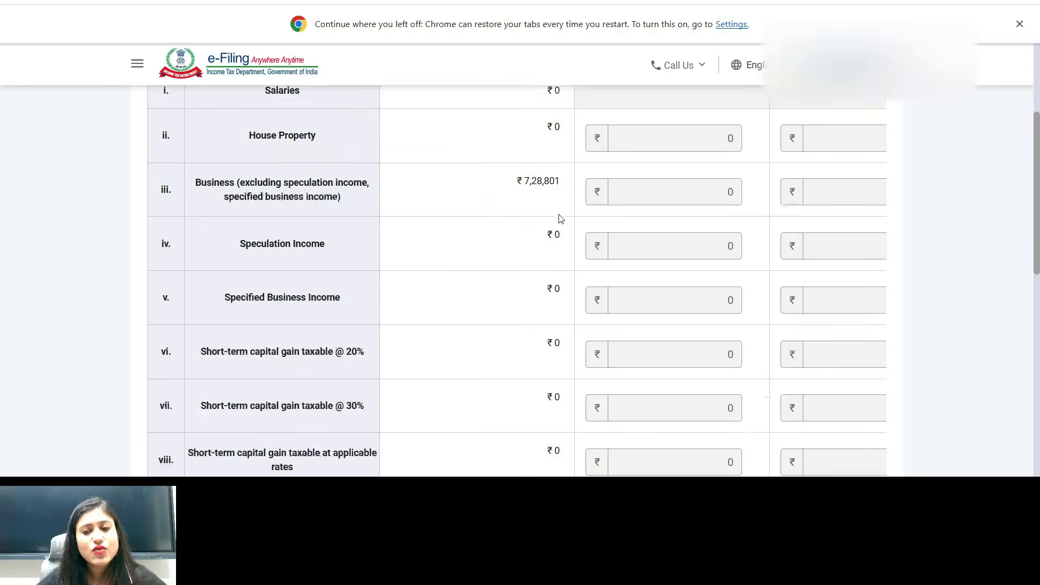
scroll(561, 218, "down", 3)
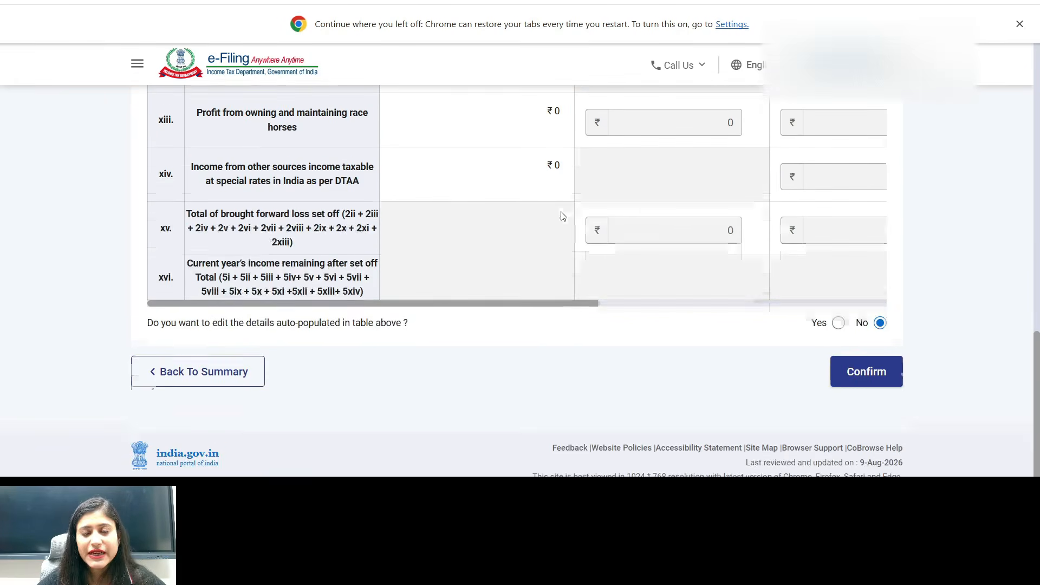
left_click(858, 362)
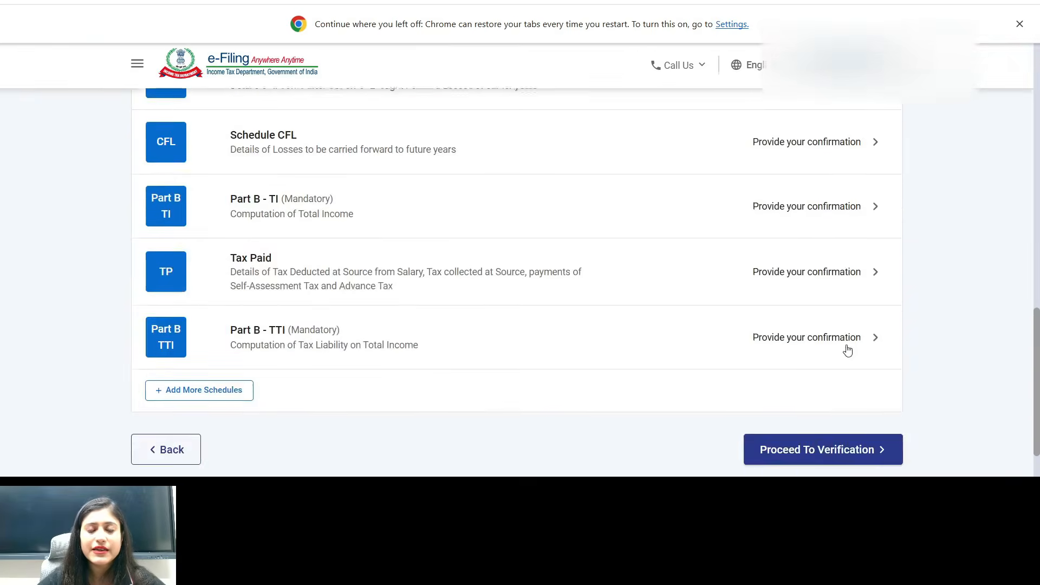
Open Schedule CFL and examine the 2026-27 current year losses and the total loss carried forward to future years.
scroll(488, 271, "up", 2)
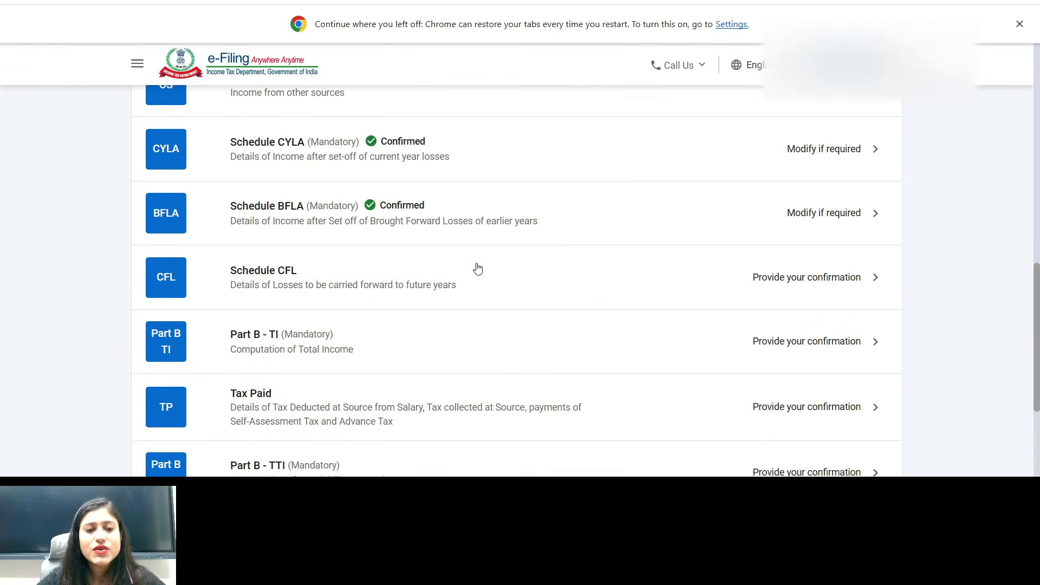
left_click(252, 280)
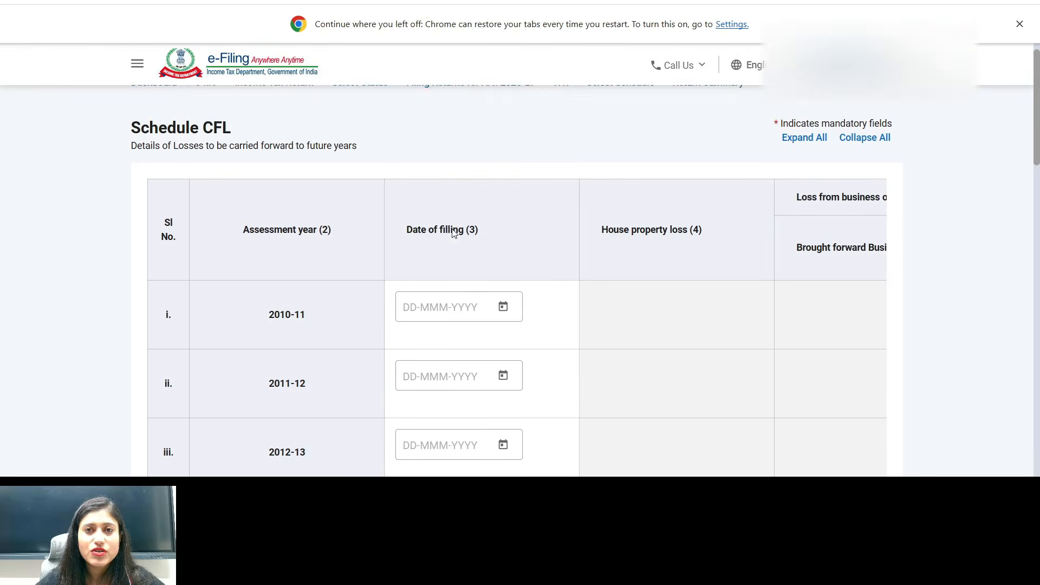
scroll(454, 233, "down", 2)
scroll(454, 233, "down", 12)
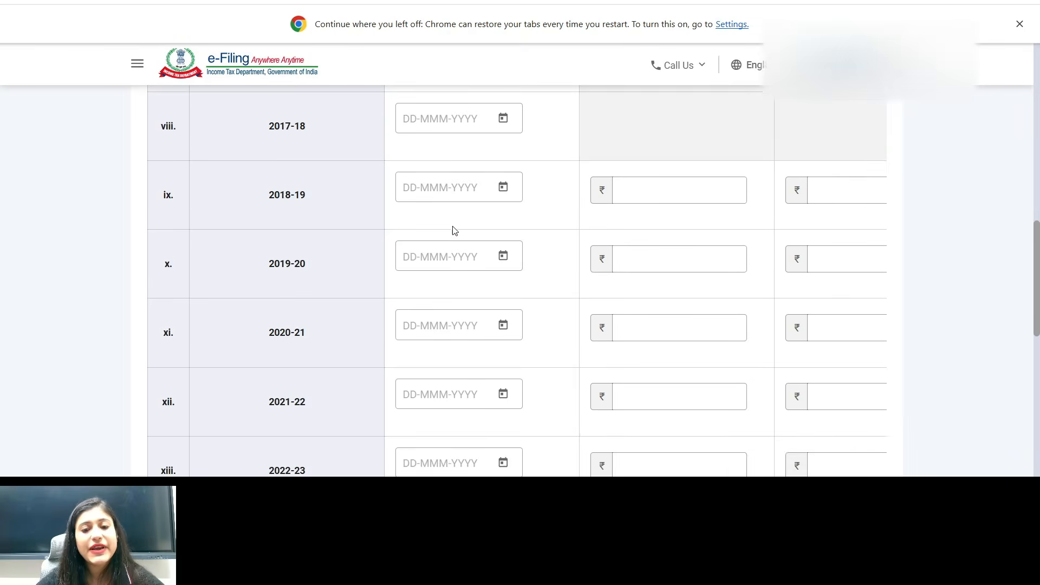
scroll(454, 230, "down", 5)
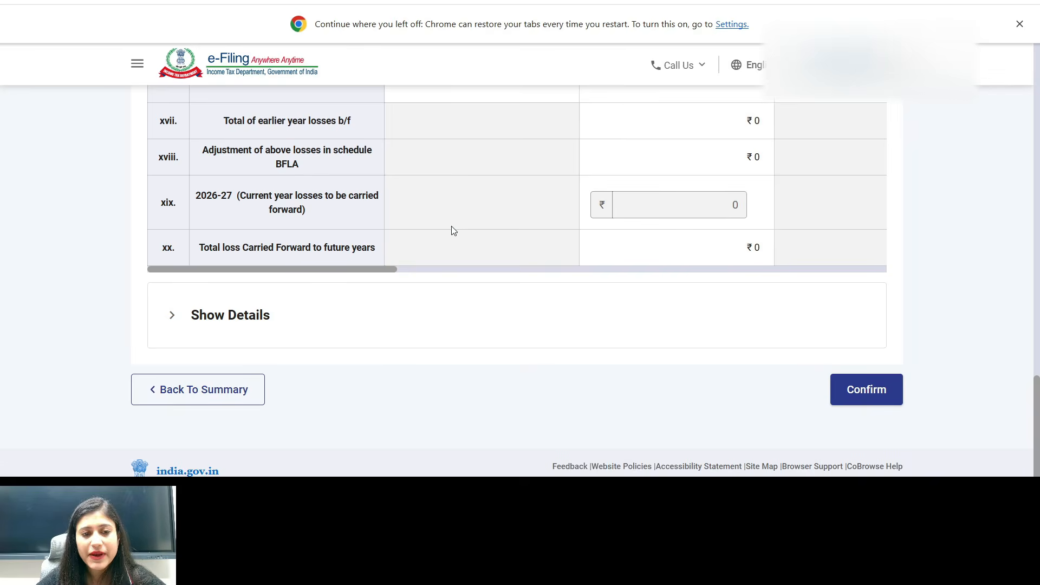
left_click_drag(390, 273, 663, 282)
left_click_drag(623, 211, 688, 213)
left_click_drag(648, 245, 702, 245)
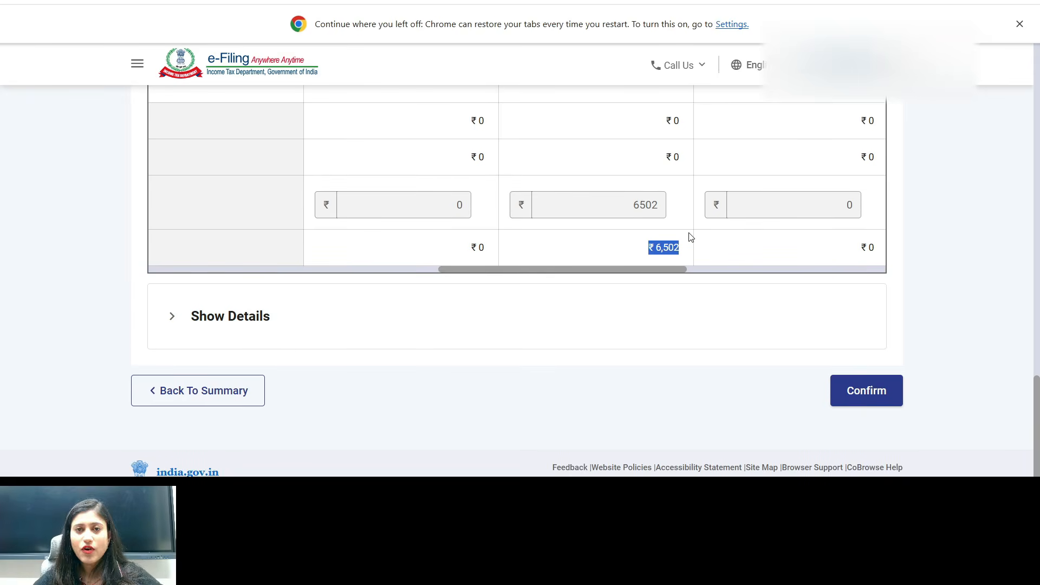
Examine the filing date and loss fields for assessment years 2023-24 to 2025-26 across all columns of Schedule CFL.
left_click_drag(670, 277, 457, 281)
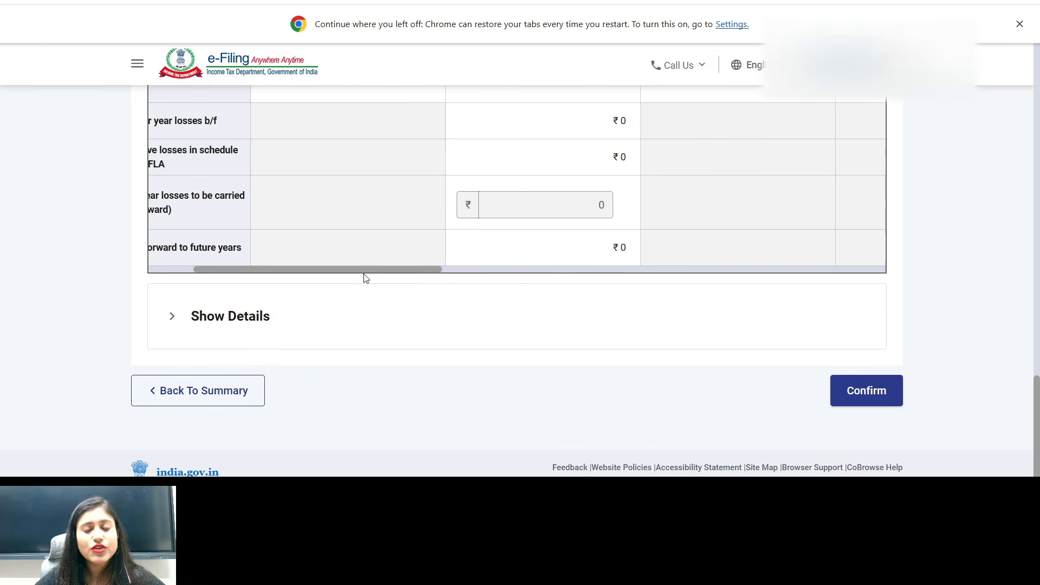
scroll(883, 370, "up", 4)
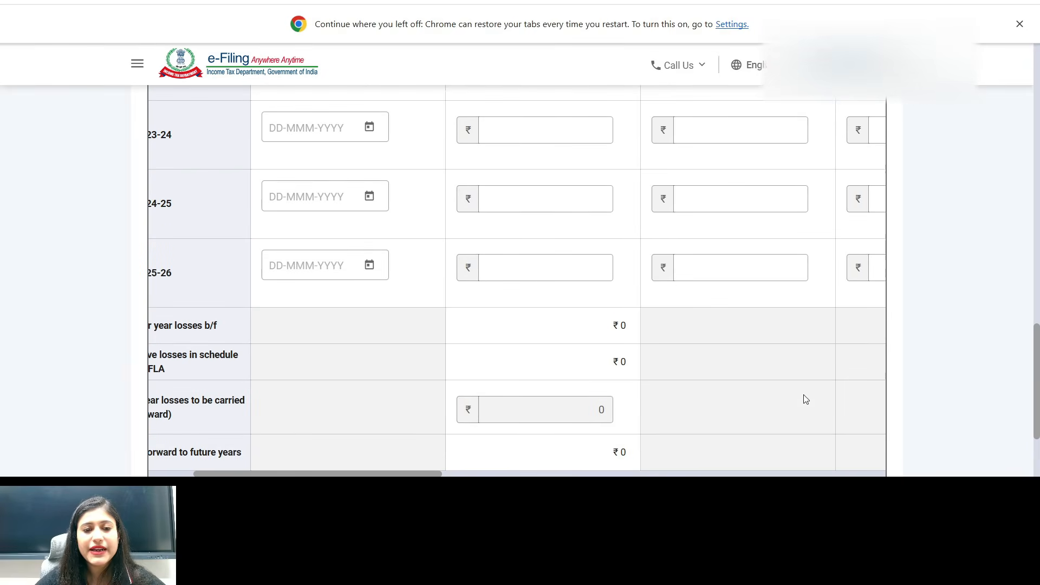
left_click_drag(407, 475, 357, 346)
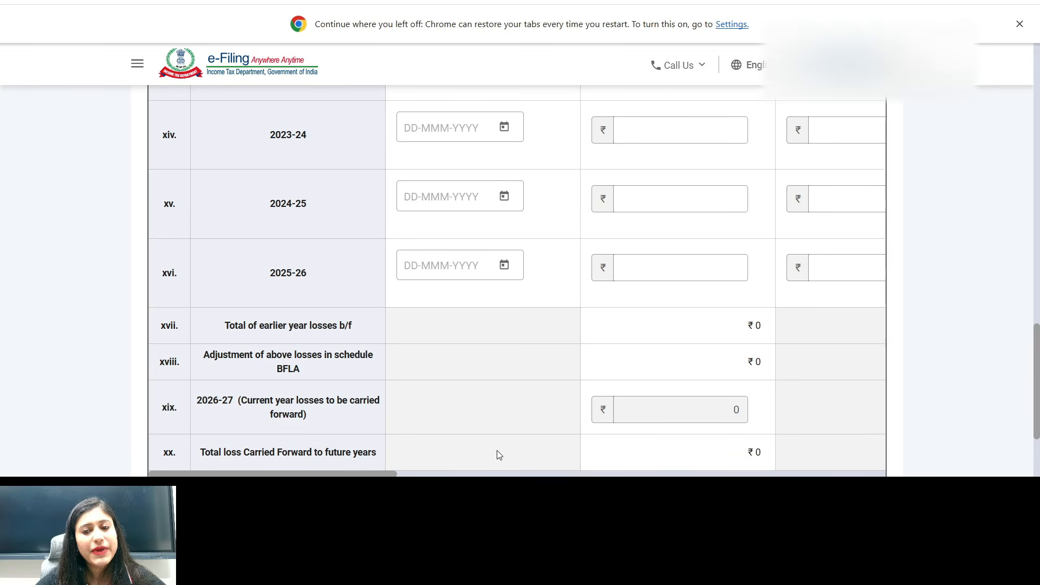
left_click(401, 475)
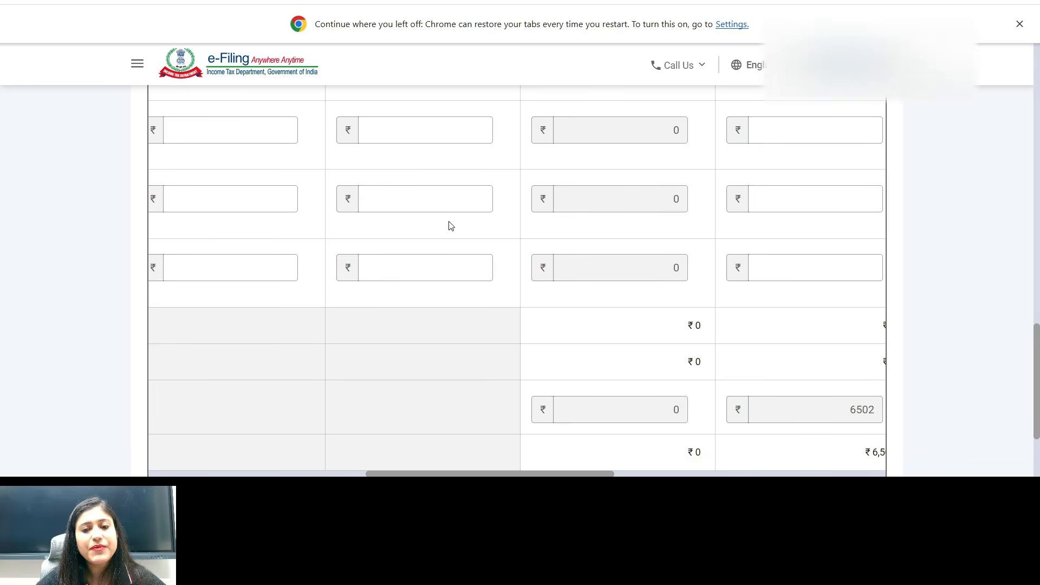
left_click_drag(604, 473, 920, 450)
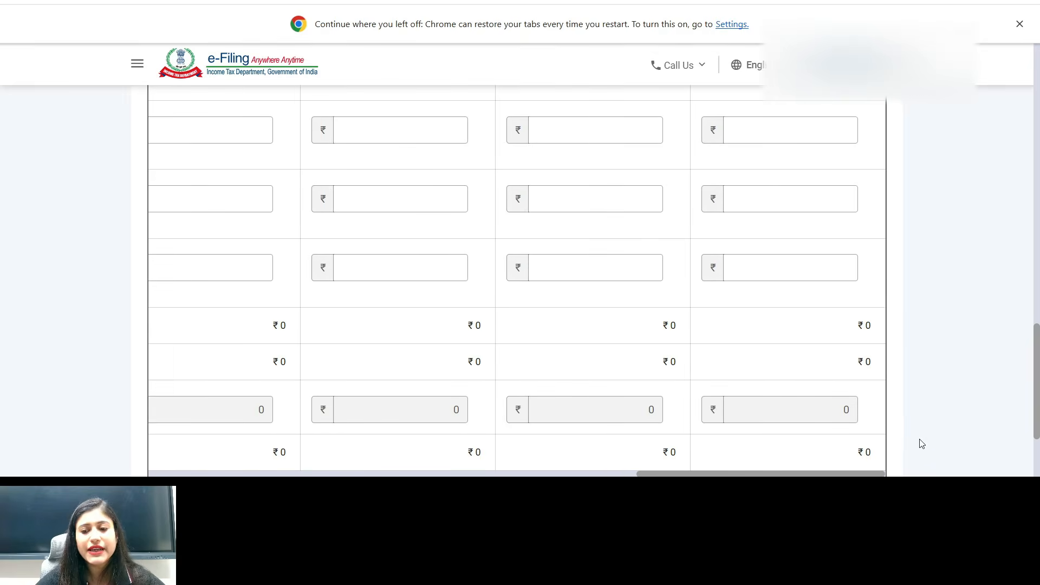
Leave the earlier-year loss fields of Schedule CFL blank and confirm the schedule.
scroll(913, 365, "down", 3)
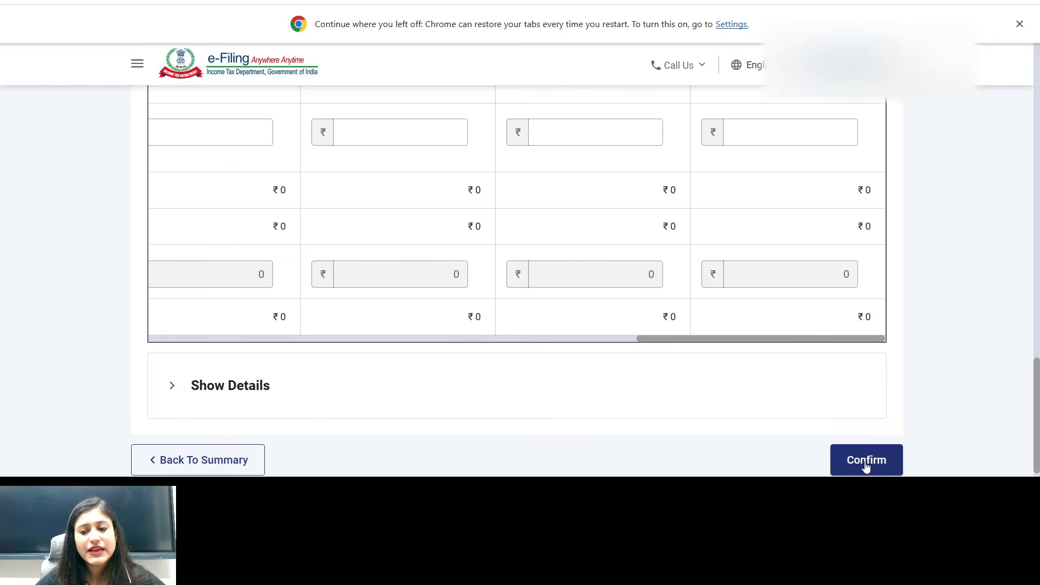
left_click(866, 461)
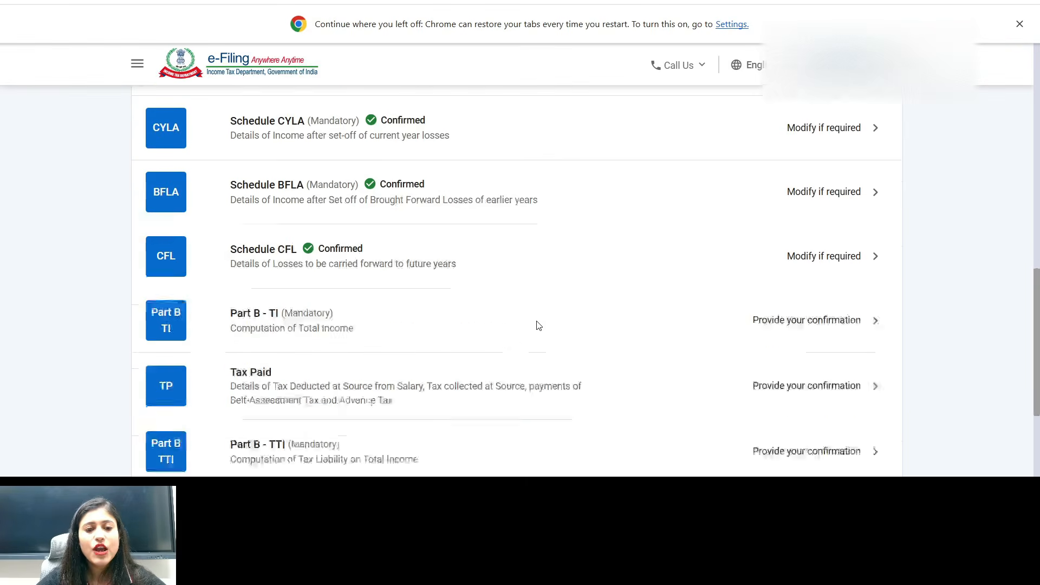
Open Part B - TI, review the total income computation down to the current year losses carried forward, and confirm it.
left_click(275, 277)
scroll(740, 159, "down", 3)
scroll(741, 160, "down", 1)
left_click_drag(824, 130, 897, 111)
scroll(888, 141, "down", 2)
left_click_drag(817, 179, 909, 187)
scroll(908, 187, "down", 10)
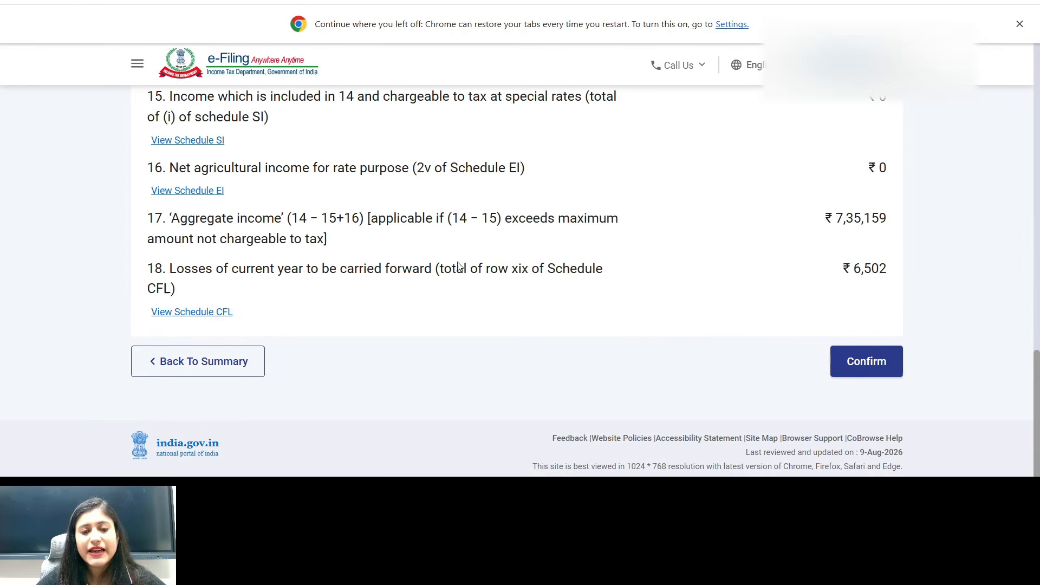
left_click_drag(403, 268, 617, 280)
left_click_drag(835, 269, 886, 273)
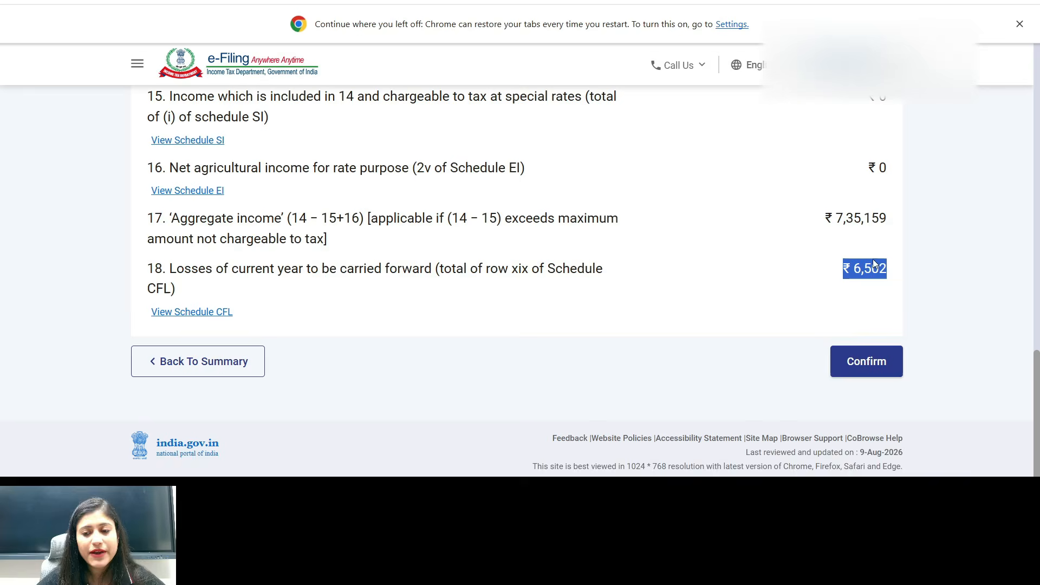
left_click(877, 374)
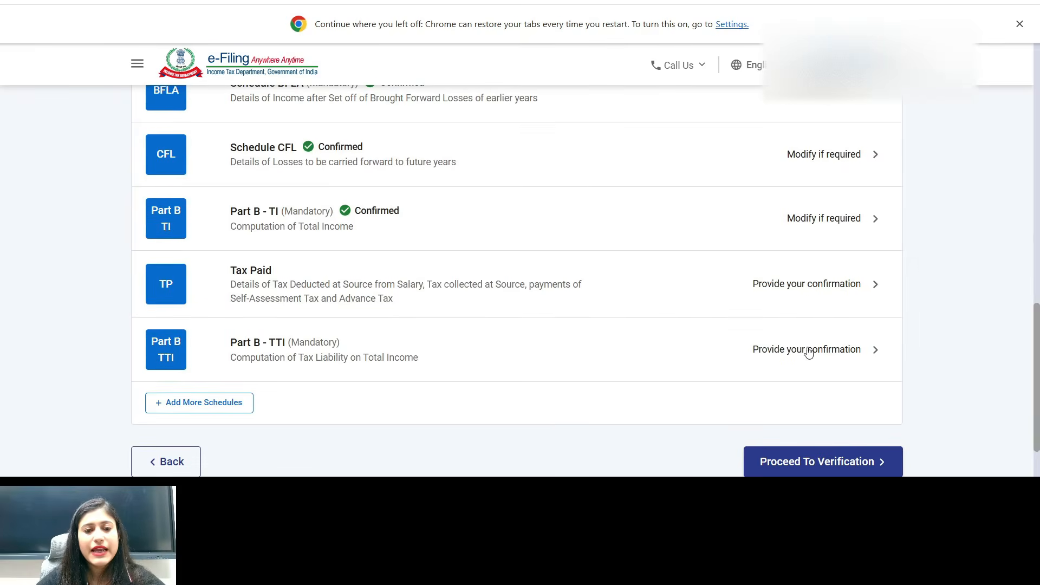
Open the Tax Paid schedule, look over the TDS, TCS, Advance Tax and Self Assessment Tax sections, and confirm it unchanged.
left_click(342, 271)
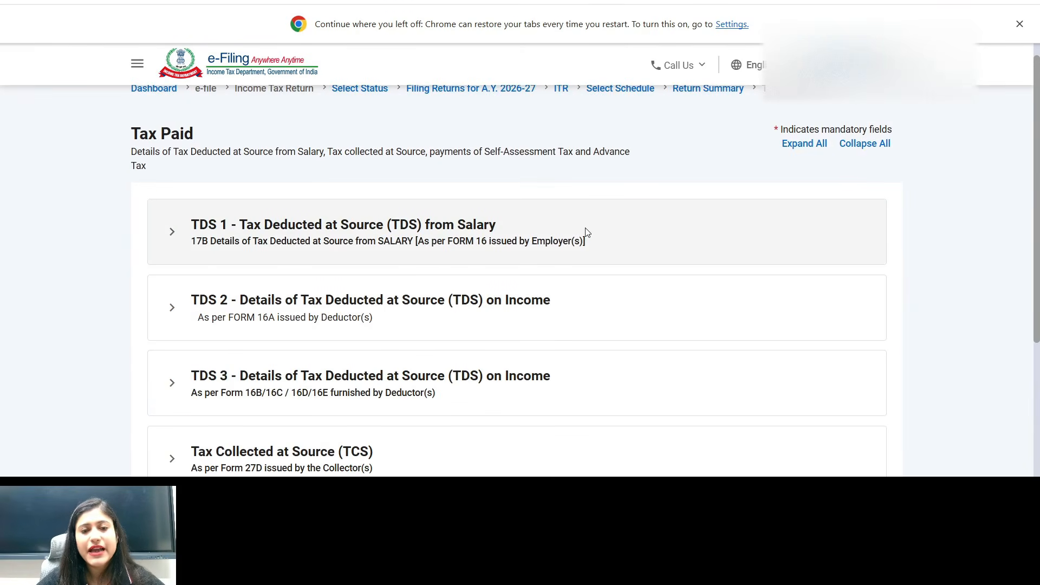
scroll(347, 255, "down", 1)
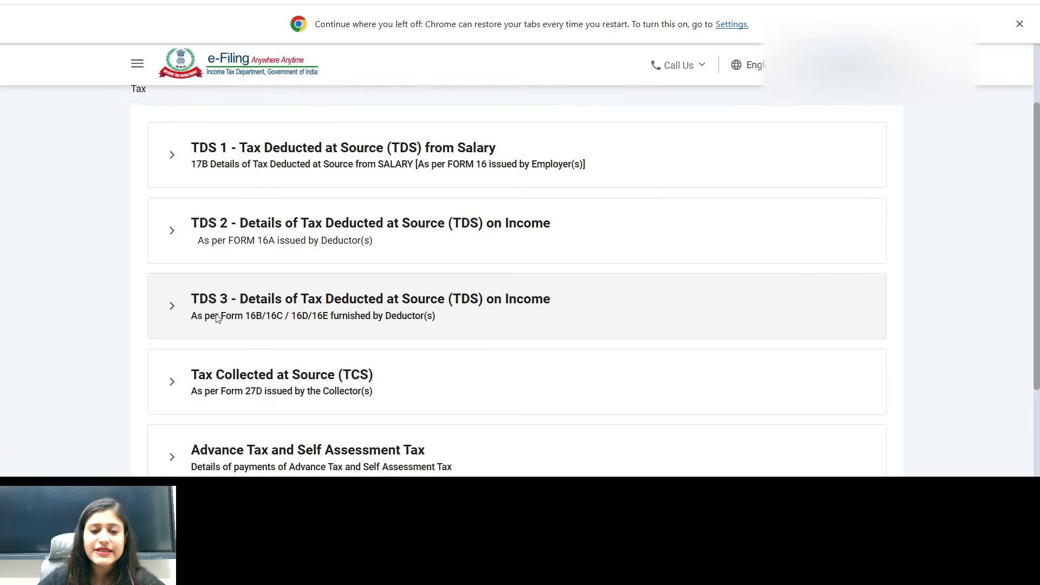
scroll(365, 265, "down", 2)
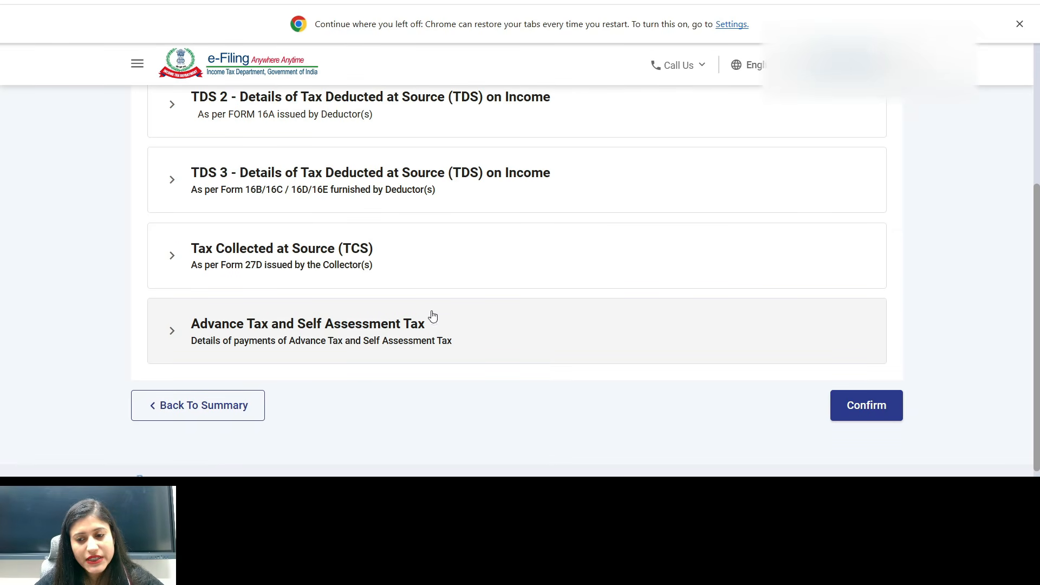
left_click(853, 415)
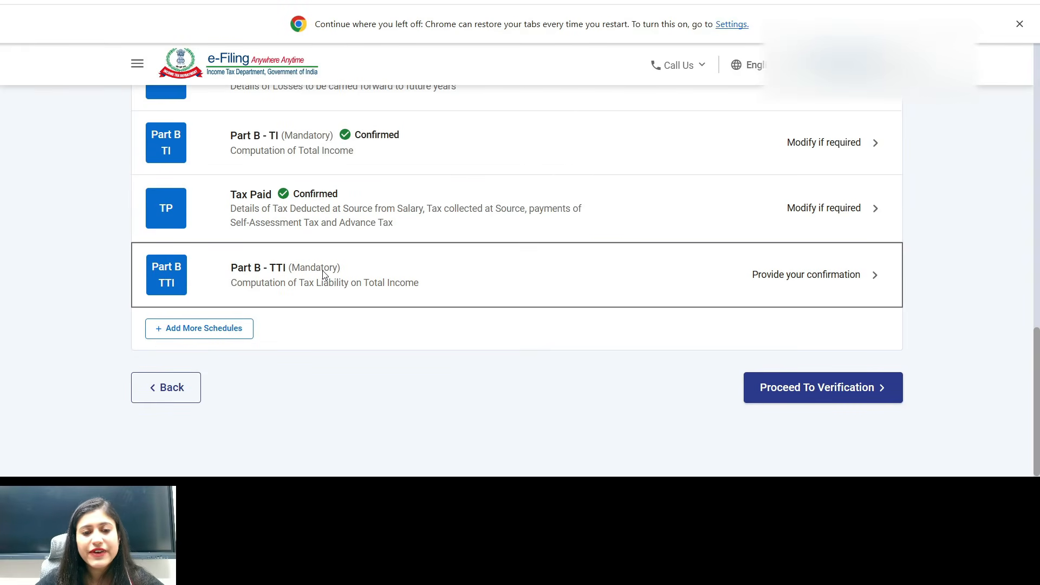
Open Part B - TTI and review the tax liability computation, from the tax on total income through the aggregate liability.
left_click(336, 281)
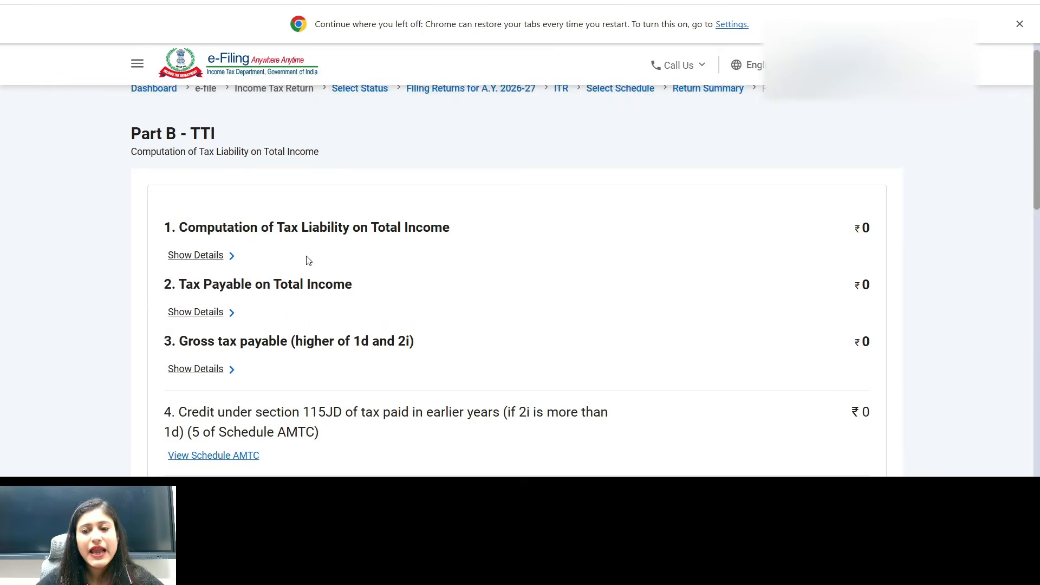
scroll(308, 261, "down", 3)
scroll(307, 261, "down", 3)
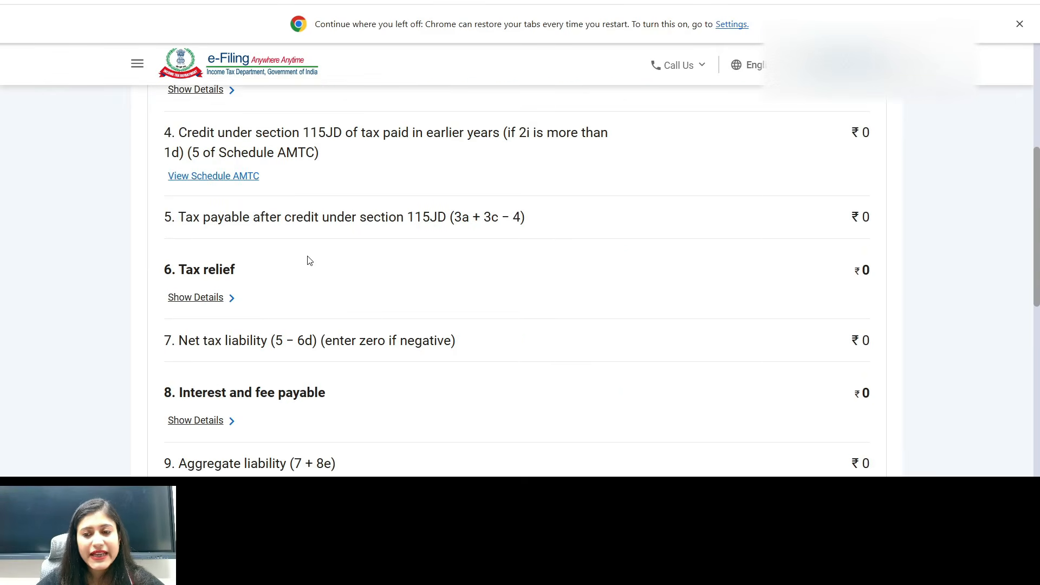
scroll(307, 260, "down", 2)
scroll(312, 259, "down", 3)
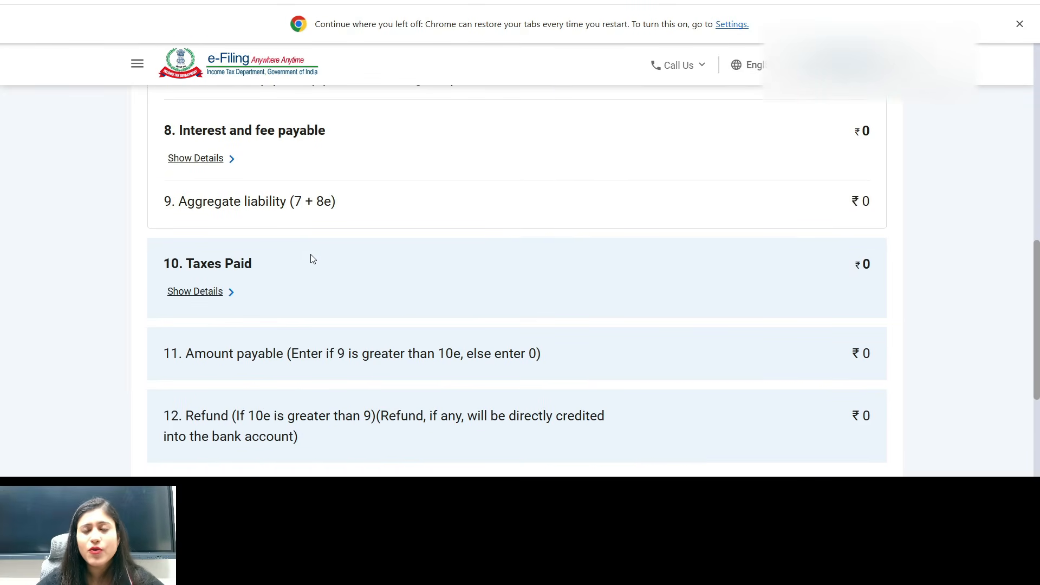
scroll(314, 259, "down", 6)
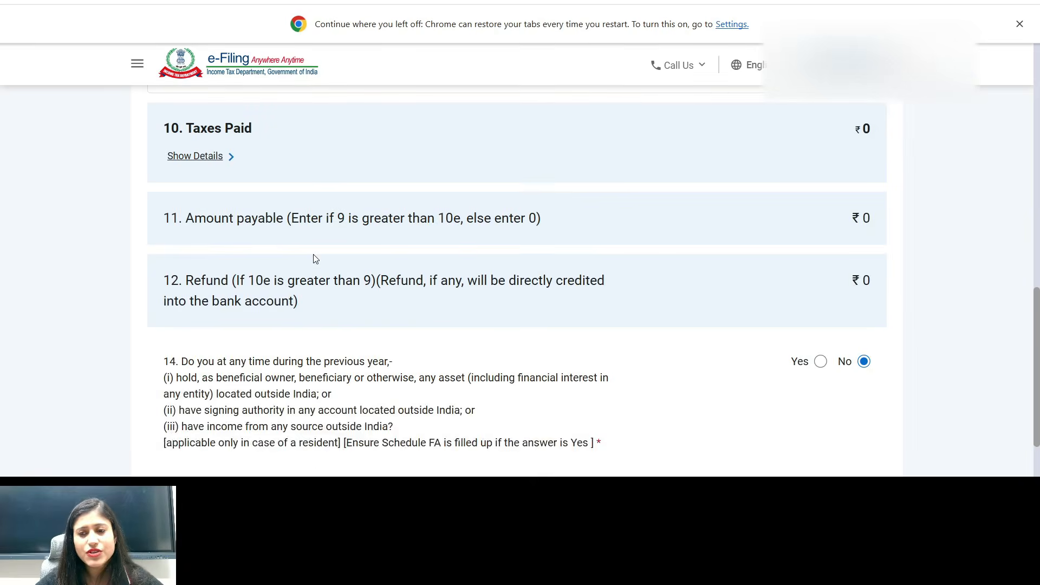
scroll(314, 258, "up", 3)
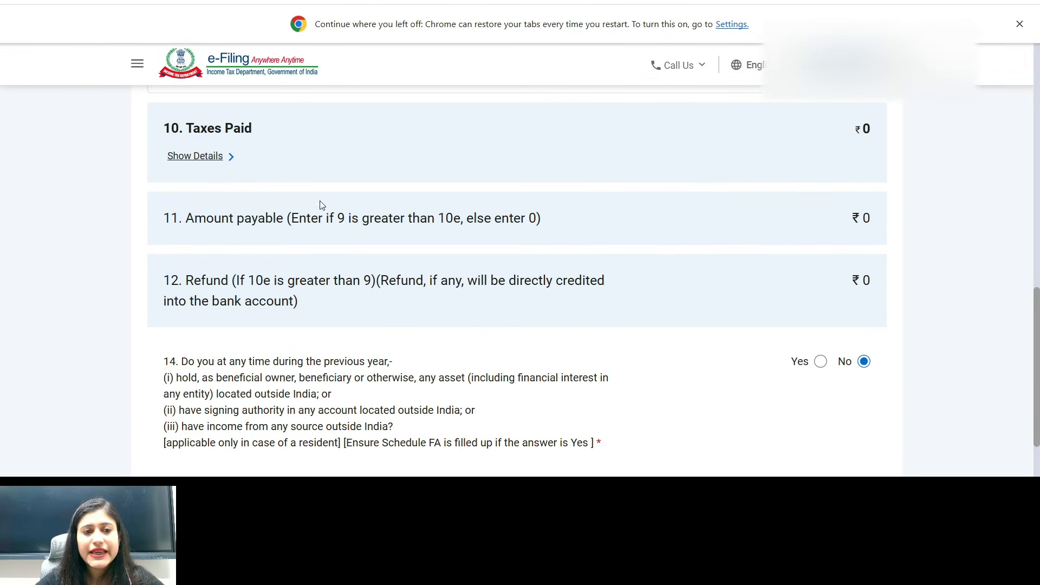
Examine the Taxes Paid, Amount payable and Refund items in Part B - TTI.
left_click_drag(201, 130, 765, 130)
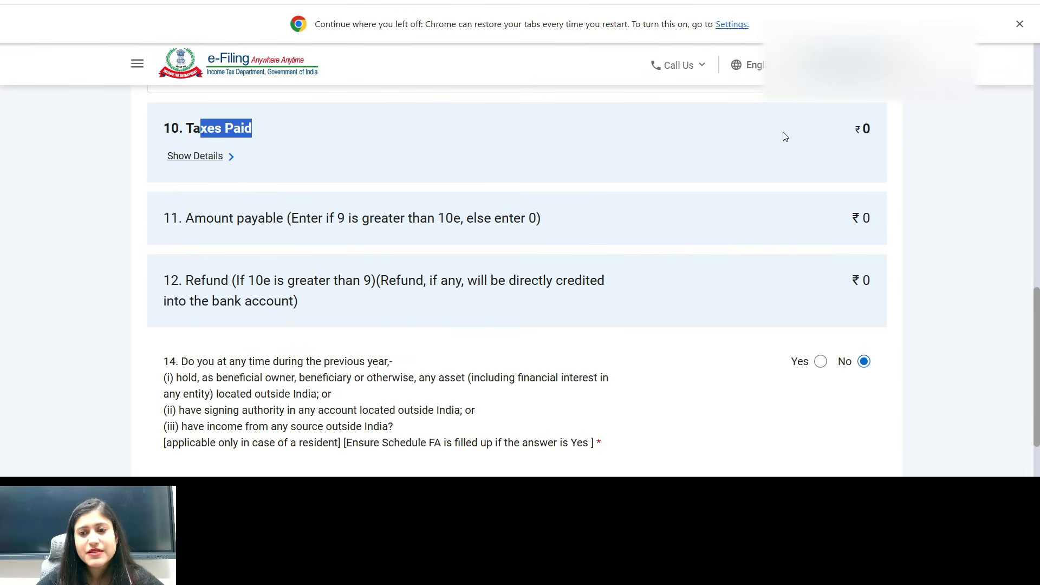
left_click_drag(843, 132, 912, 131)
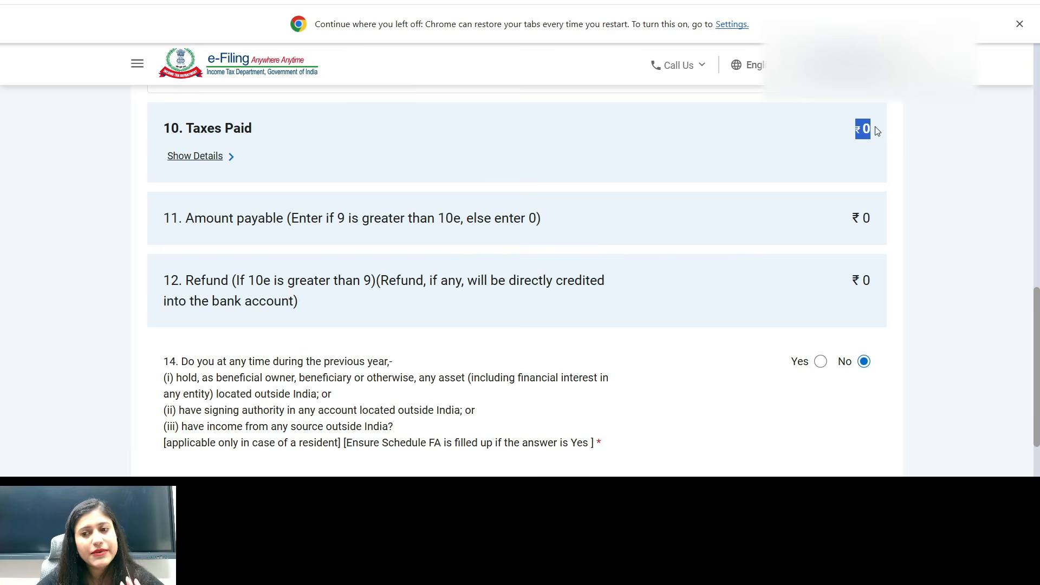
left_click_drag(214, 224, 580, 221)
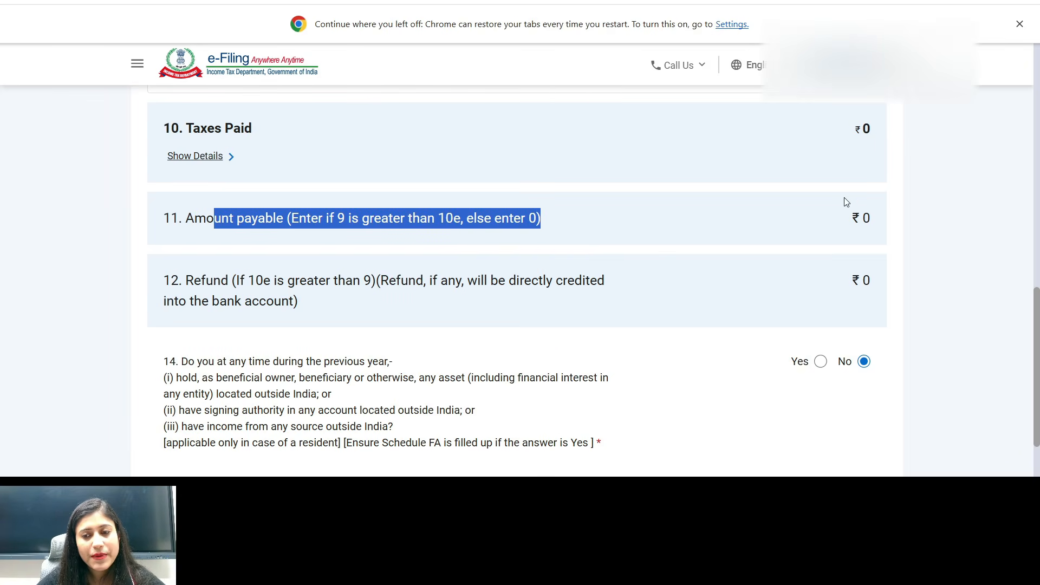
left_click_drag(843, 224, 894, 225)
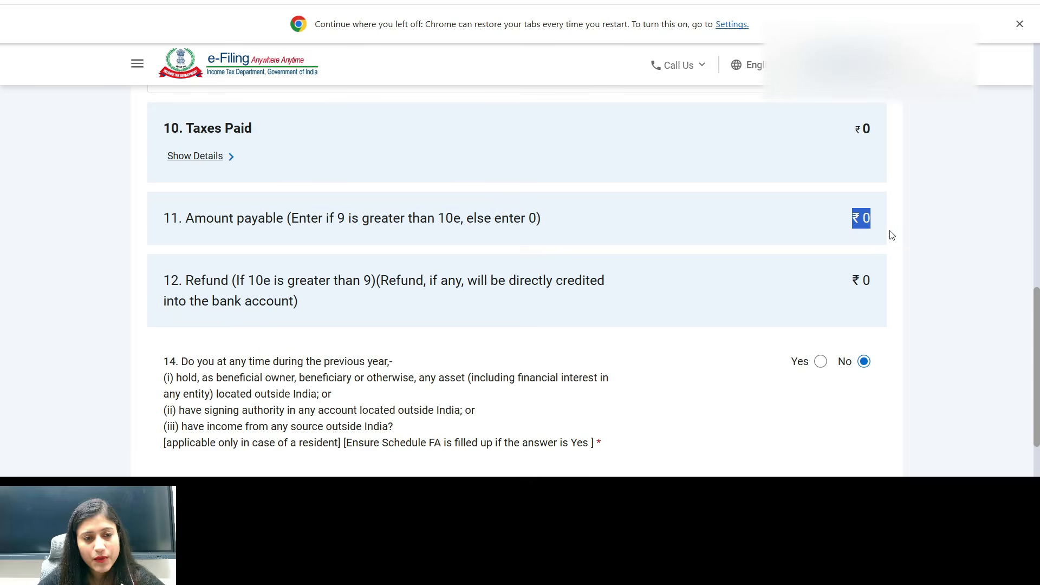
left_click_drag(172, 281, 443, 305)
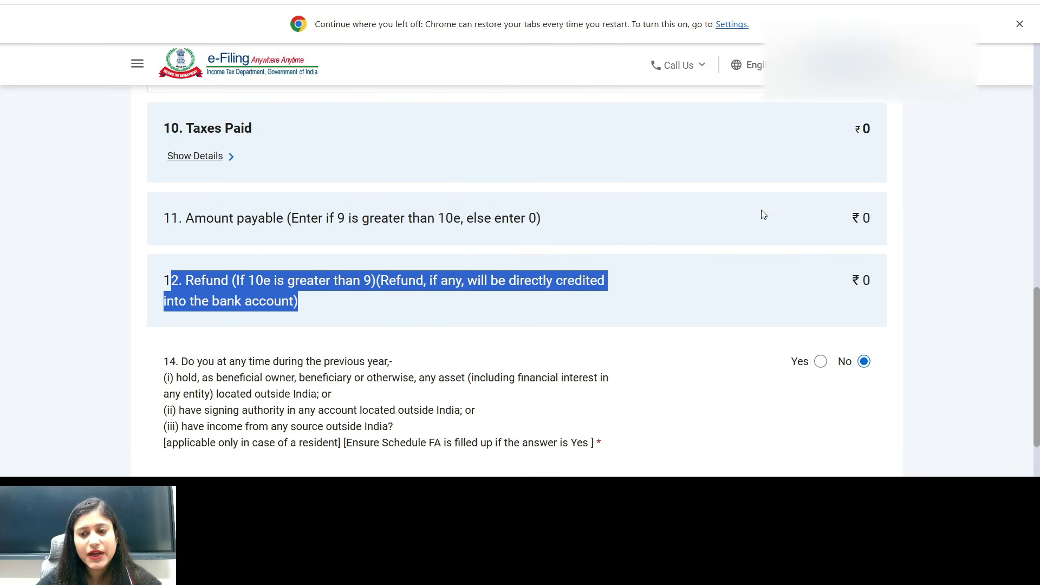
left_click_drag(844, 220, 902, 221)
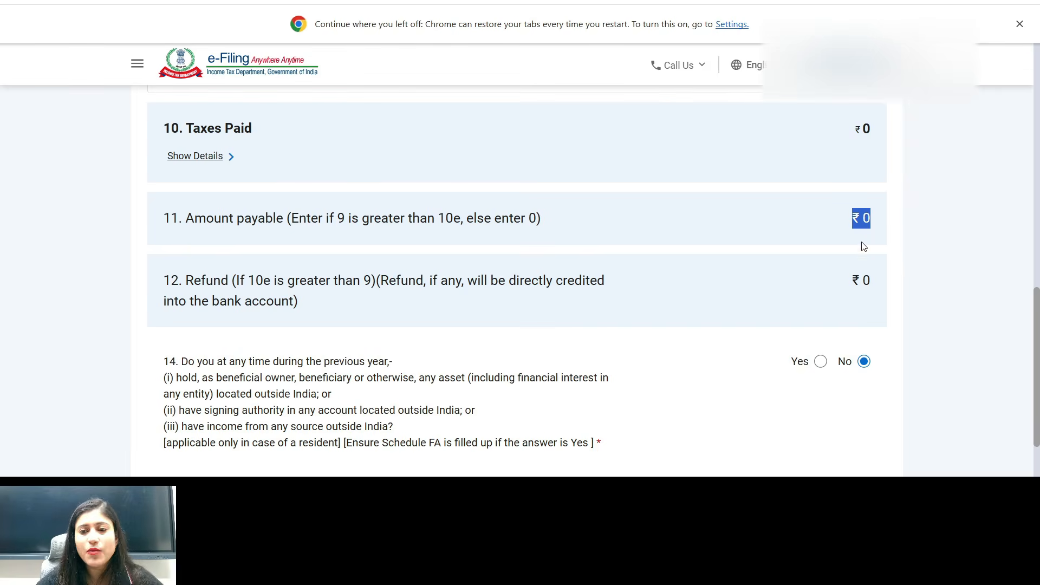
left_click_drag(848, 280, 902, 283)
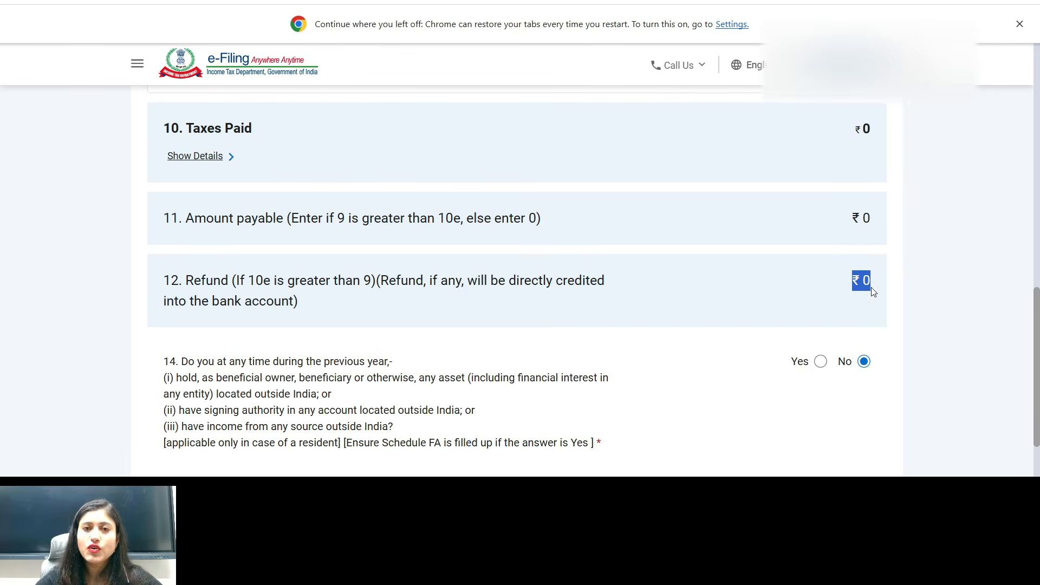
Check that the foreign assets and income question is answered No, and confirm Part B - TTI.
scroll(875, 282, "down", 1)
left_click_drag(162, 293, 616, 374)
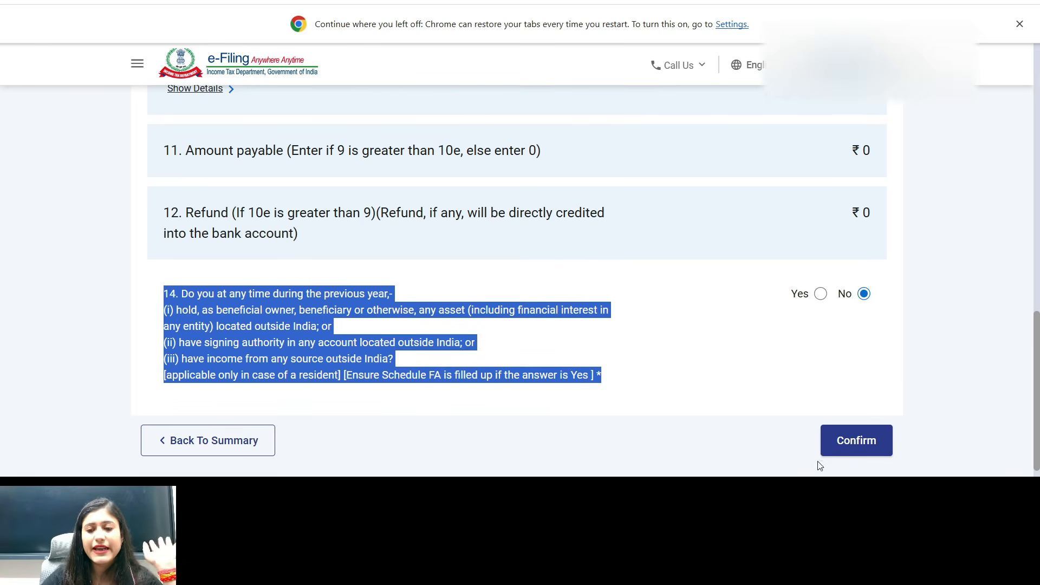
left_click(866, 441)
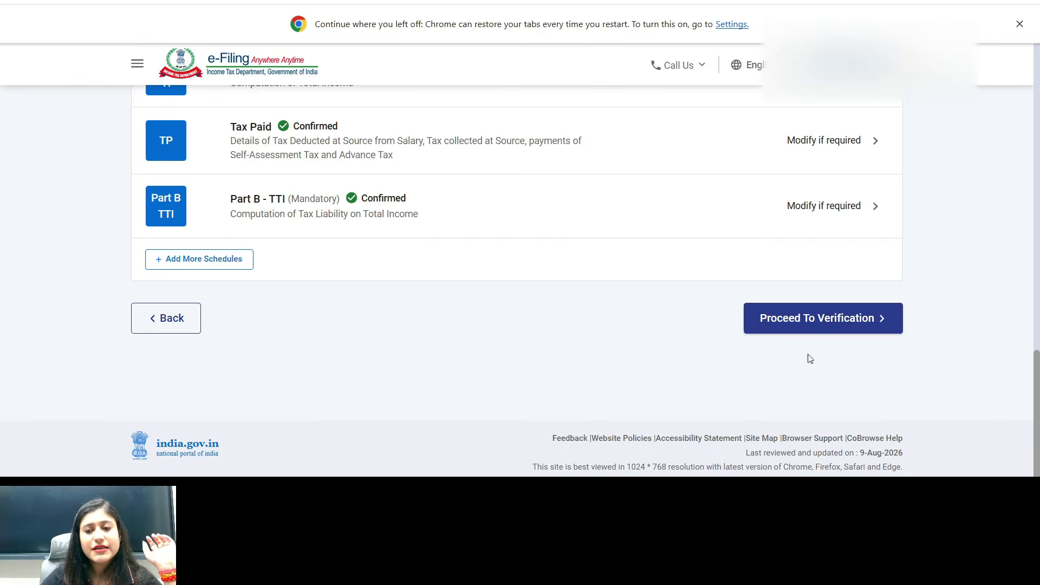
Submit the verification declaration with Noida as the place, and take the ITR-3 through internal validation, preview and upload level validation.
left_click(814, 319)
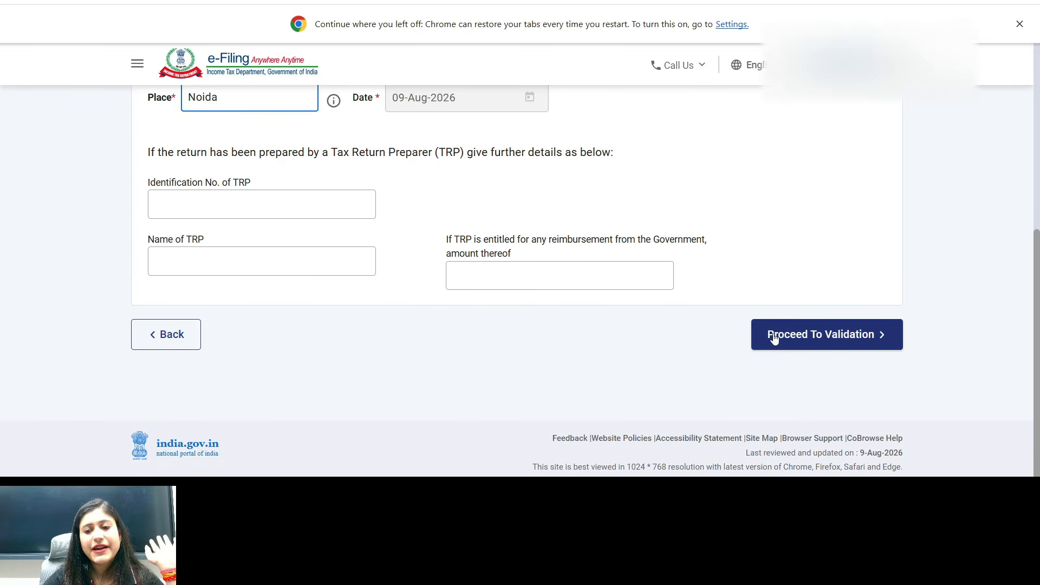
left_click(802, 344)
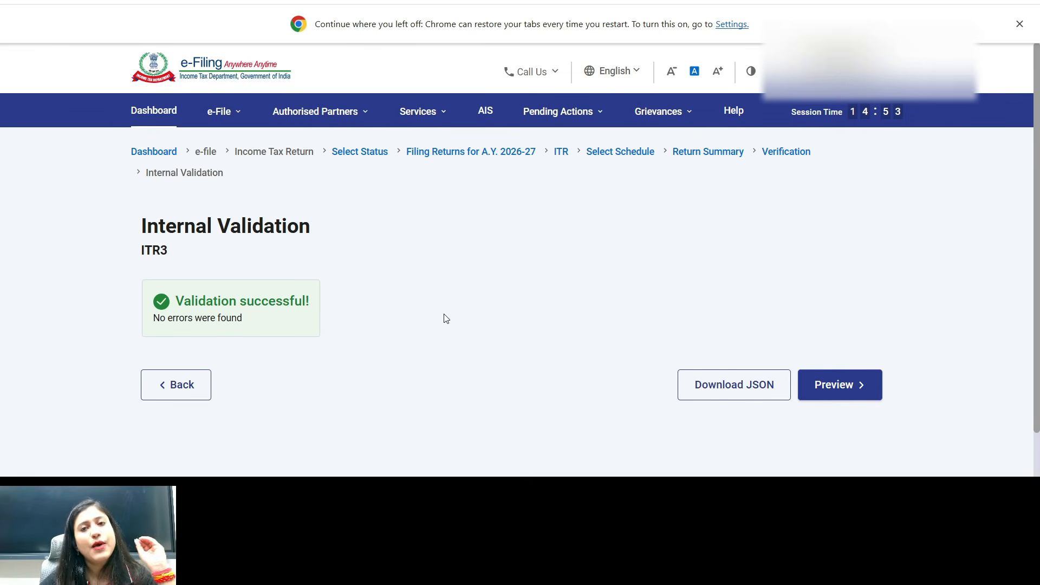
left_click(831, 385)
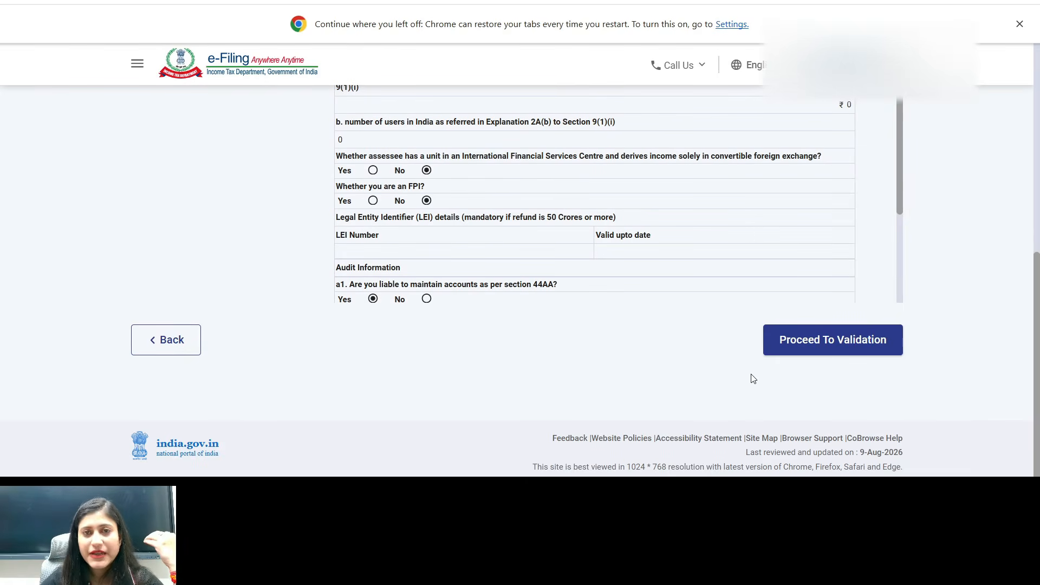
left_click(829, 351)
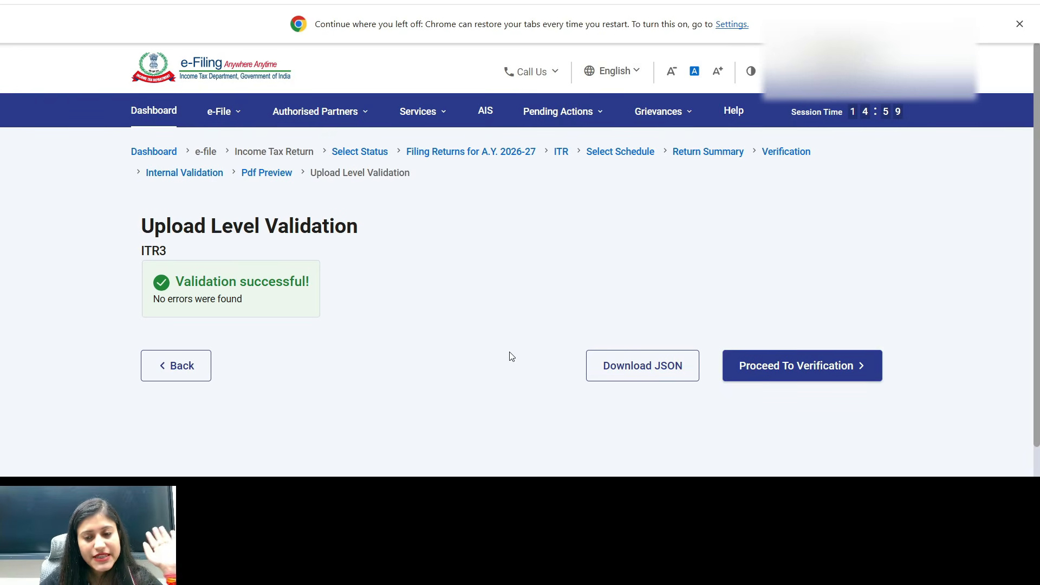
Proceed to verification of the validated return and continue with E-Verify Now as the verification method.
left_click(811, 374)
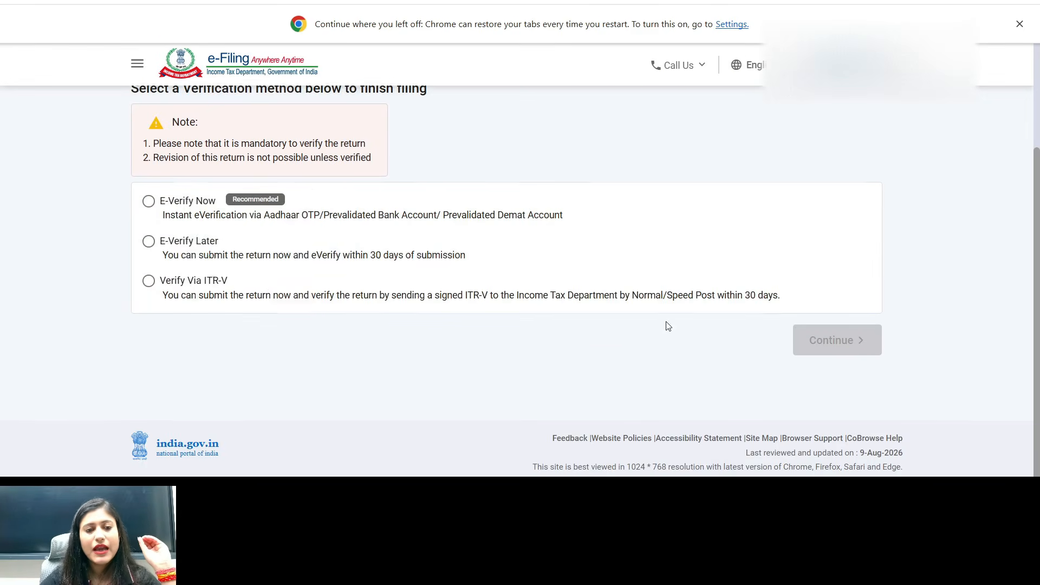
left_click(148, 202)
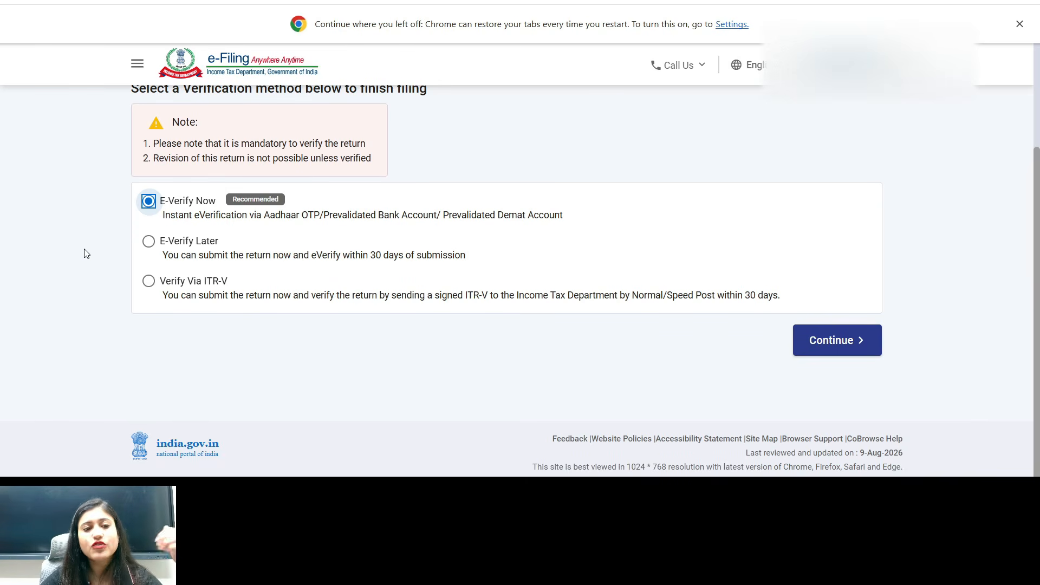
left_click(837, 353)
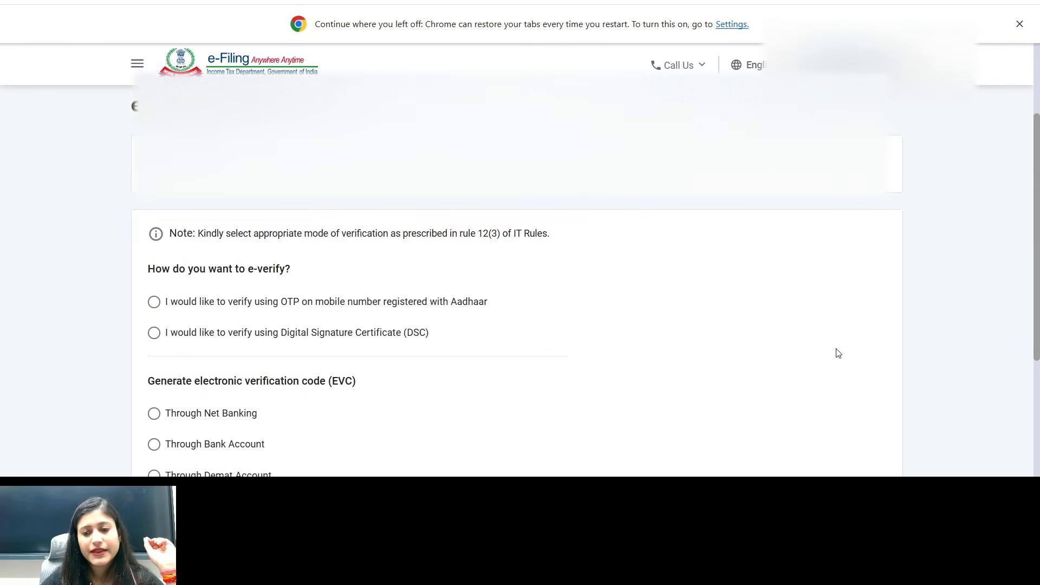
Choose e-verification by OTP on the Aadhaar-registered mobile number, agree to validate the Aadhaar details, and generate the OTP.
scroll(836, 353, "down", 3)
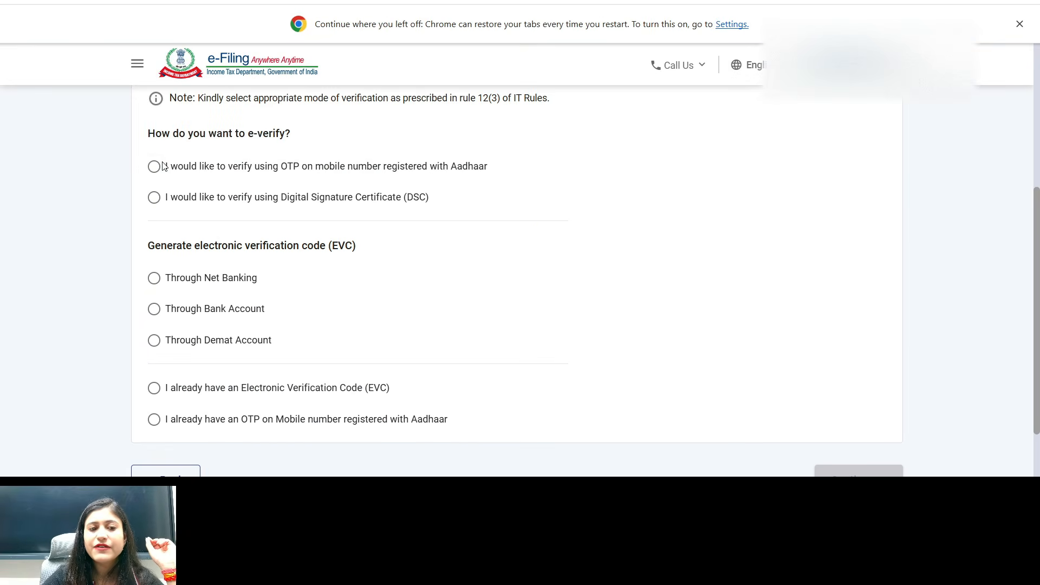
left_click(152, 170)
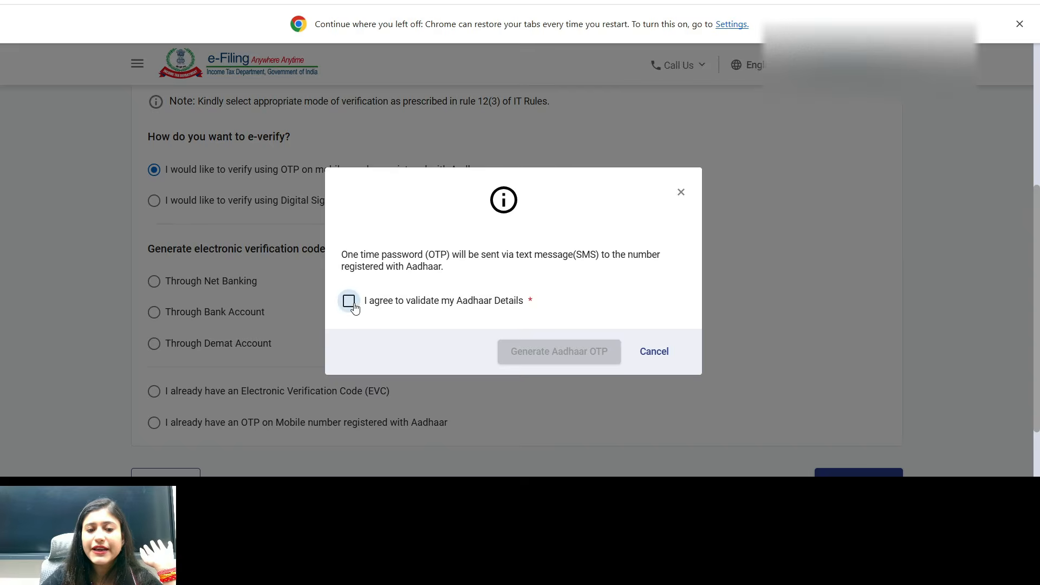
left_click(348, 301)
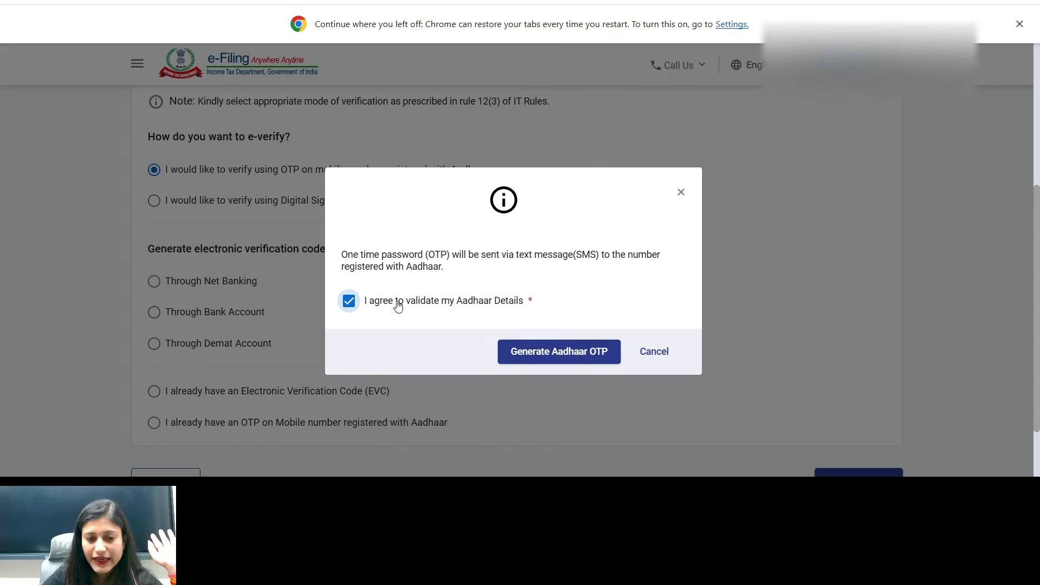
left_click(576, 358)
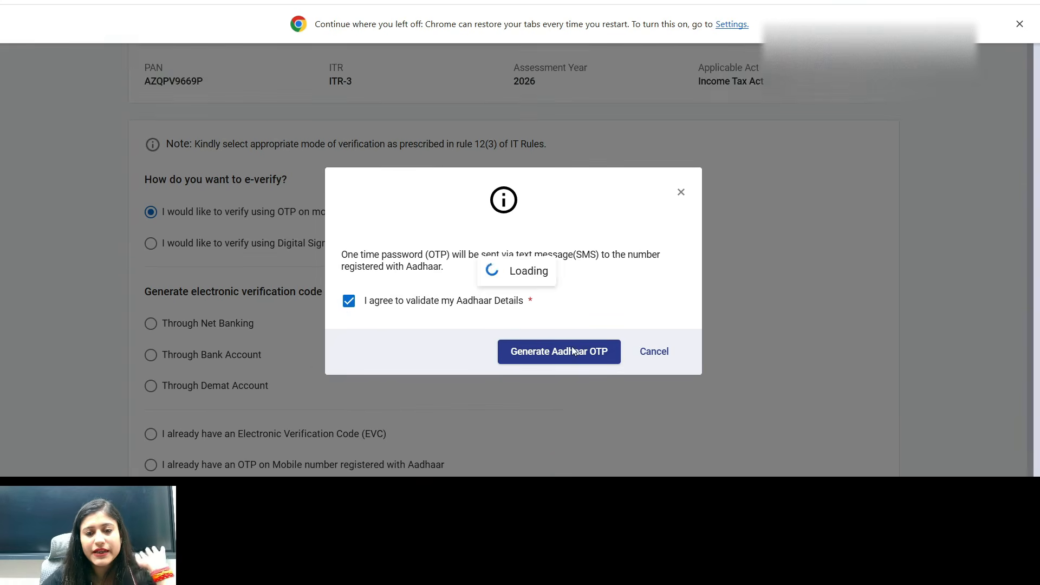
Enter the six-digit Aadhaar OTP received on the registered mobile number.
left_click(358, 292)
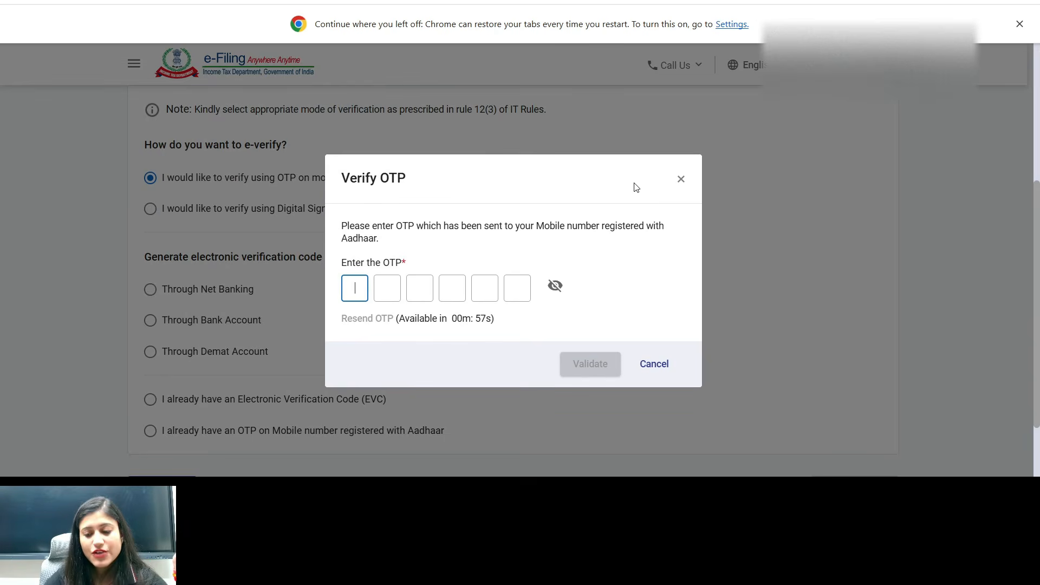
type("••••••")
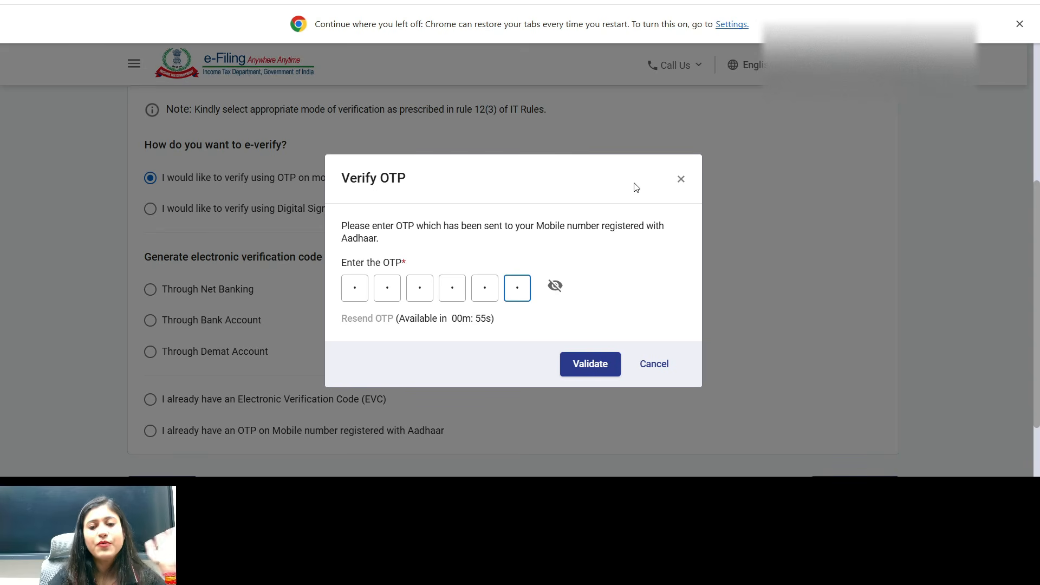